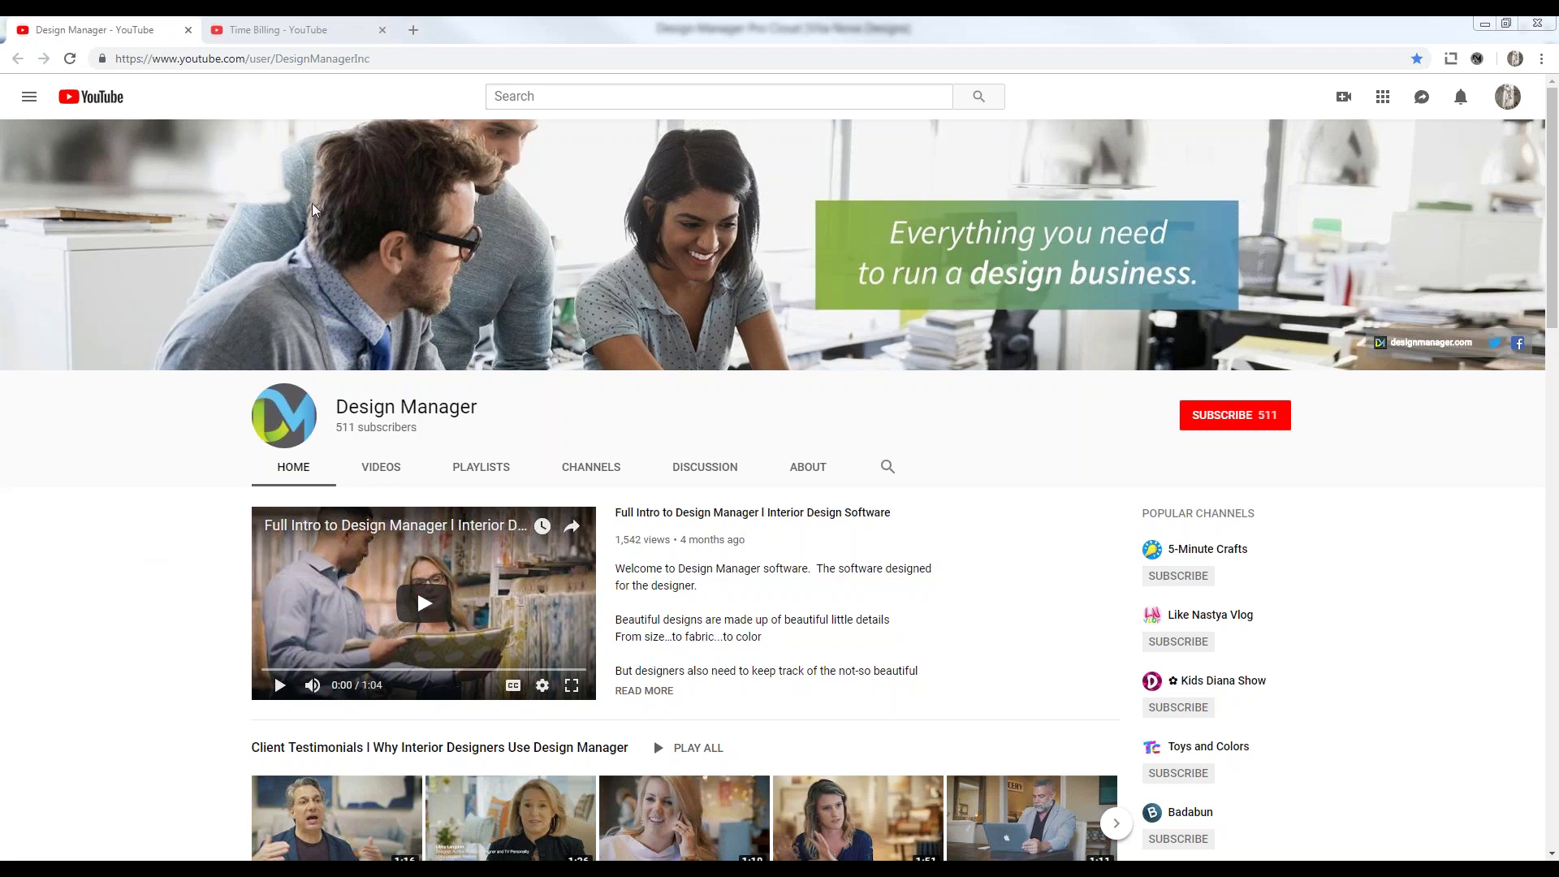
Browse the Design Manager channel's playlists, then switch to the Time Billing video tab.
{"action": "left_click_drag", "start_coordinate": [276, 59], "coordinate": [372, 60]}
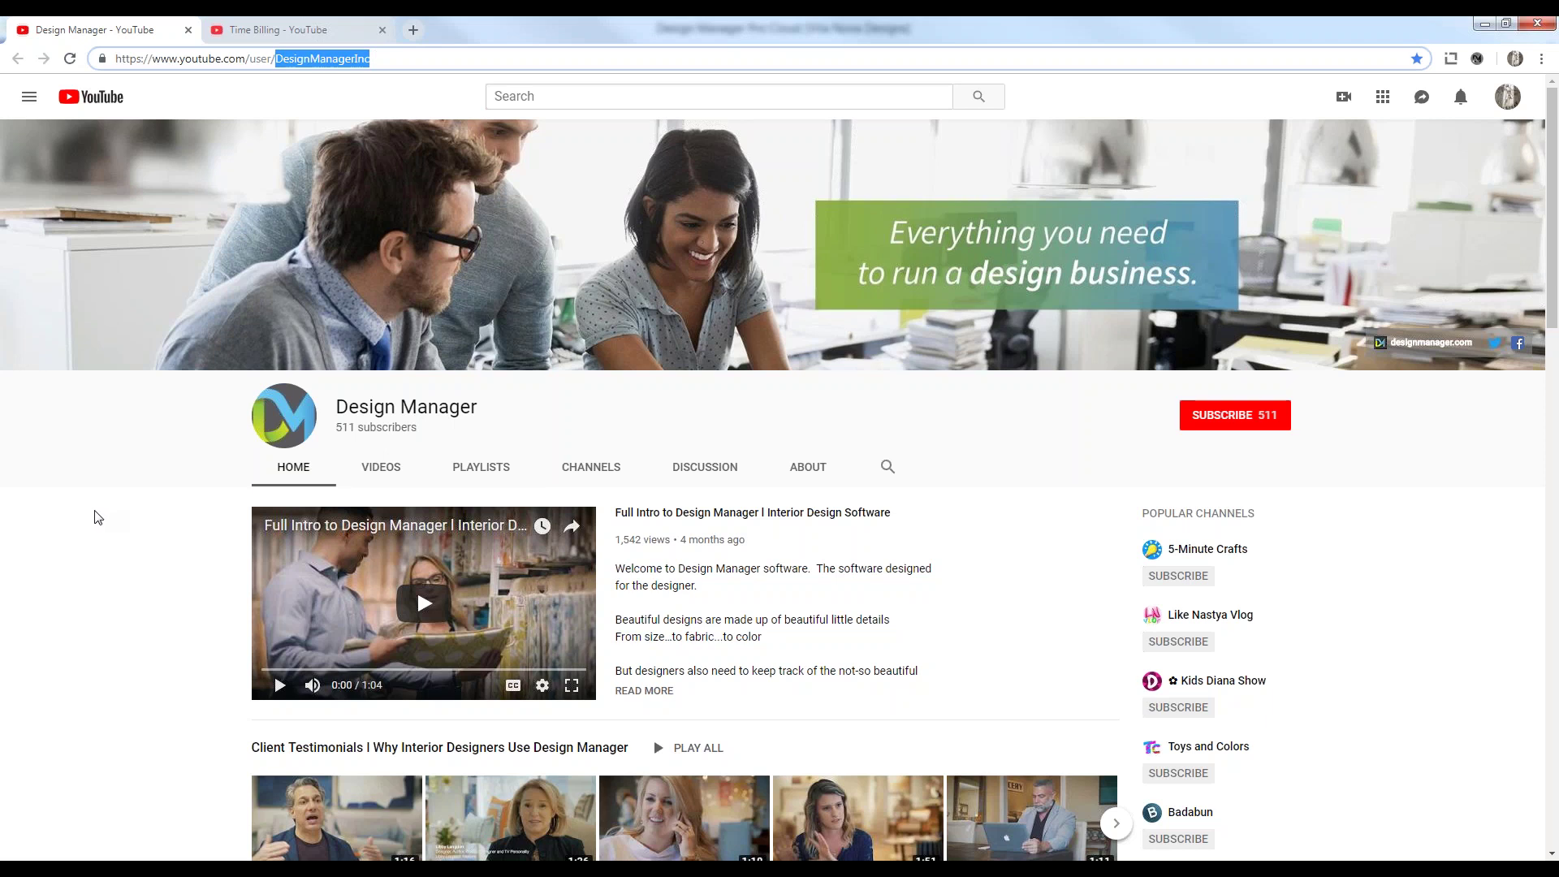
{"action": "left_click", "coordinate": [103, 532]}
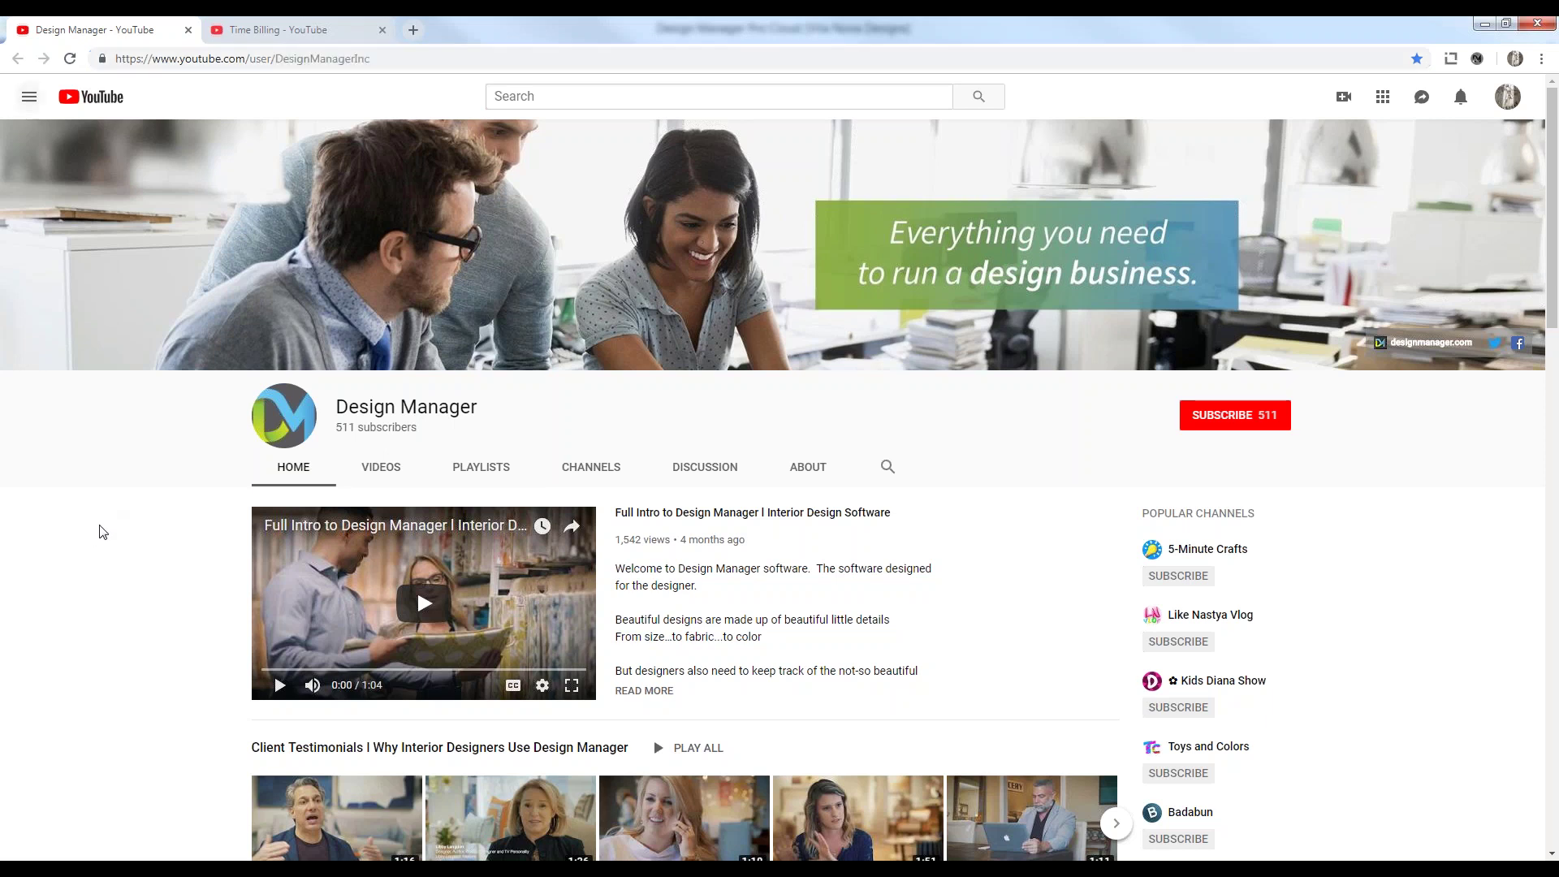
{"action": "scroll", "coordinate": [103, 532], "scroll_direction": "down", "scroll_amount": 6}
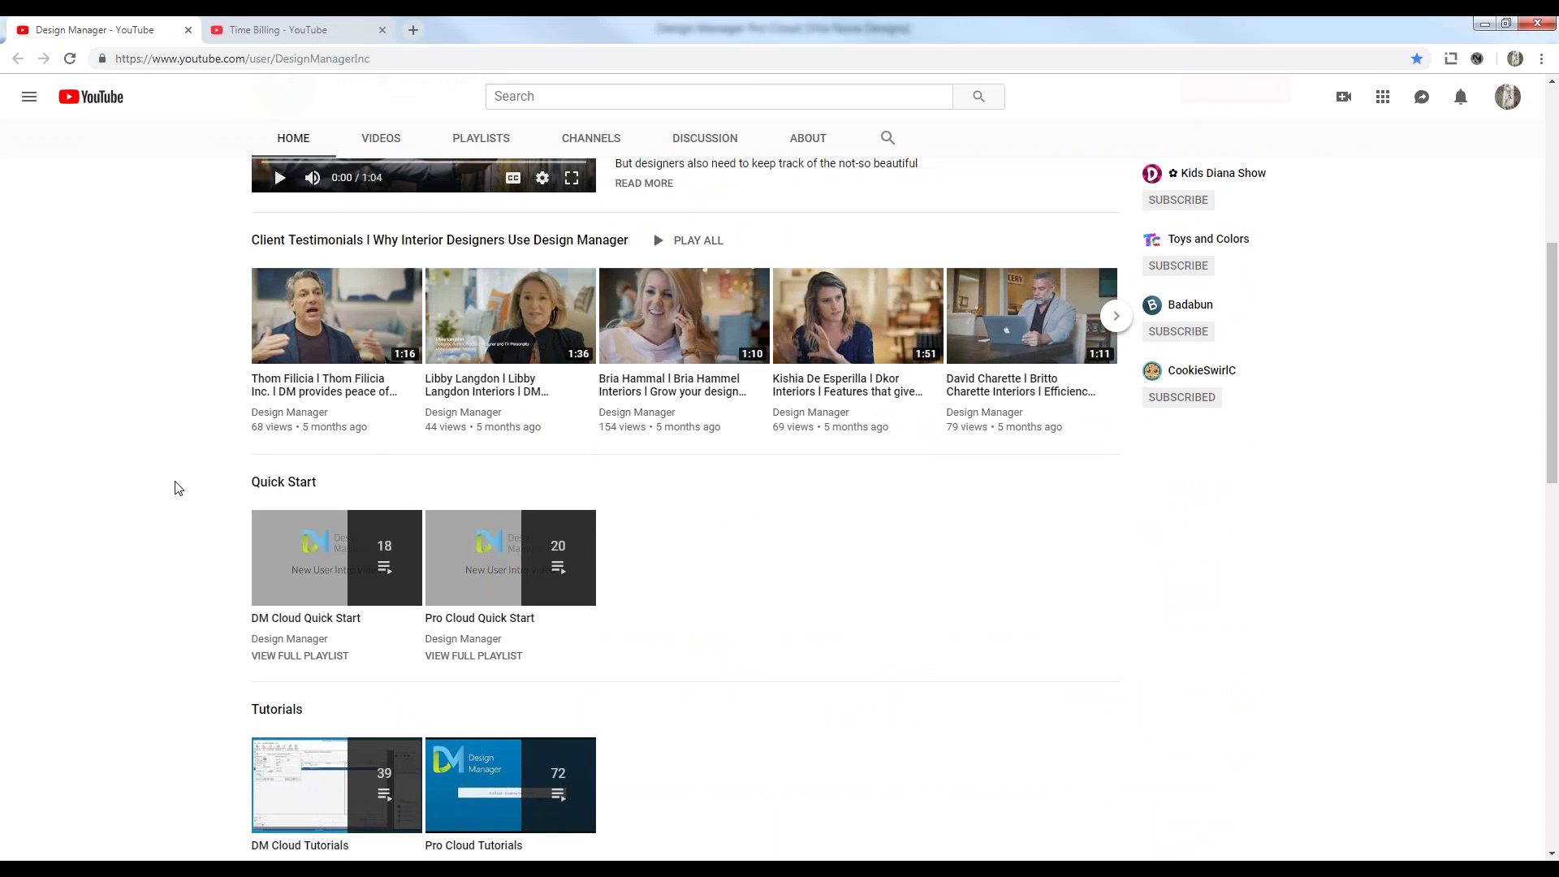
{"action": "scroll", "coordinate": [176, 487], "scroll_direction": "down", "scroll_amount": 3}
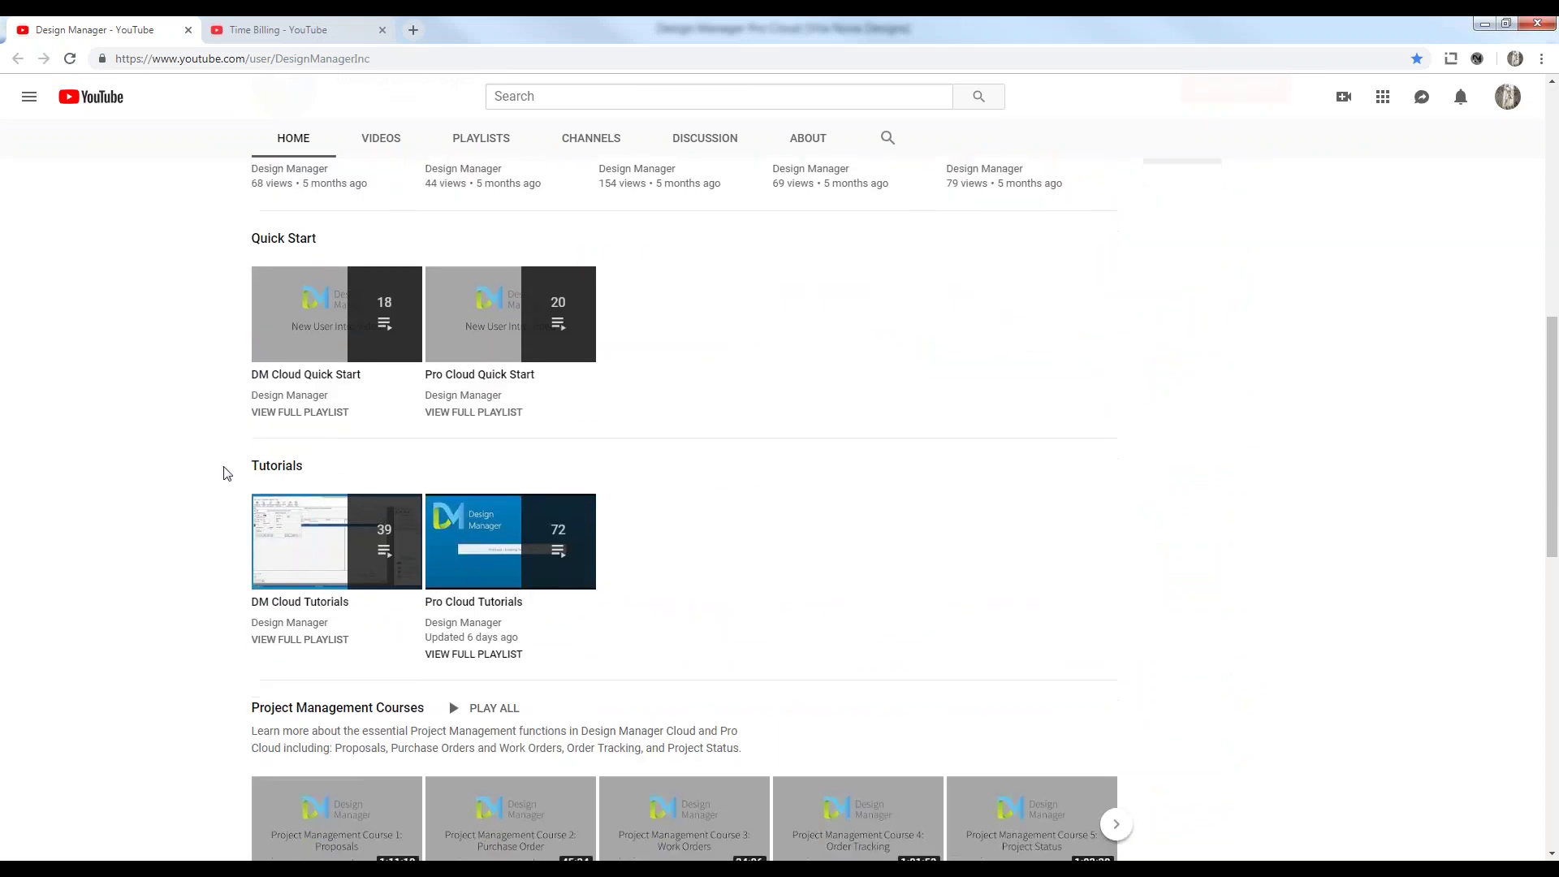
{"action": "scroll", "coordinate": [150, 426], "scroll_direction": "down", "scroll_amount": 2}
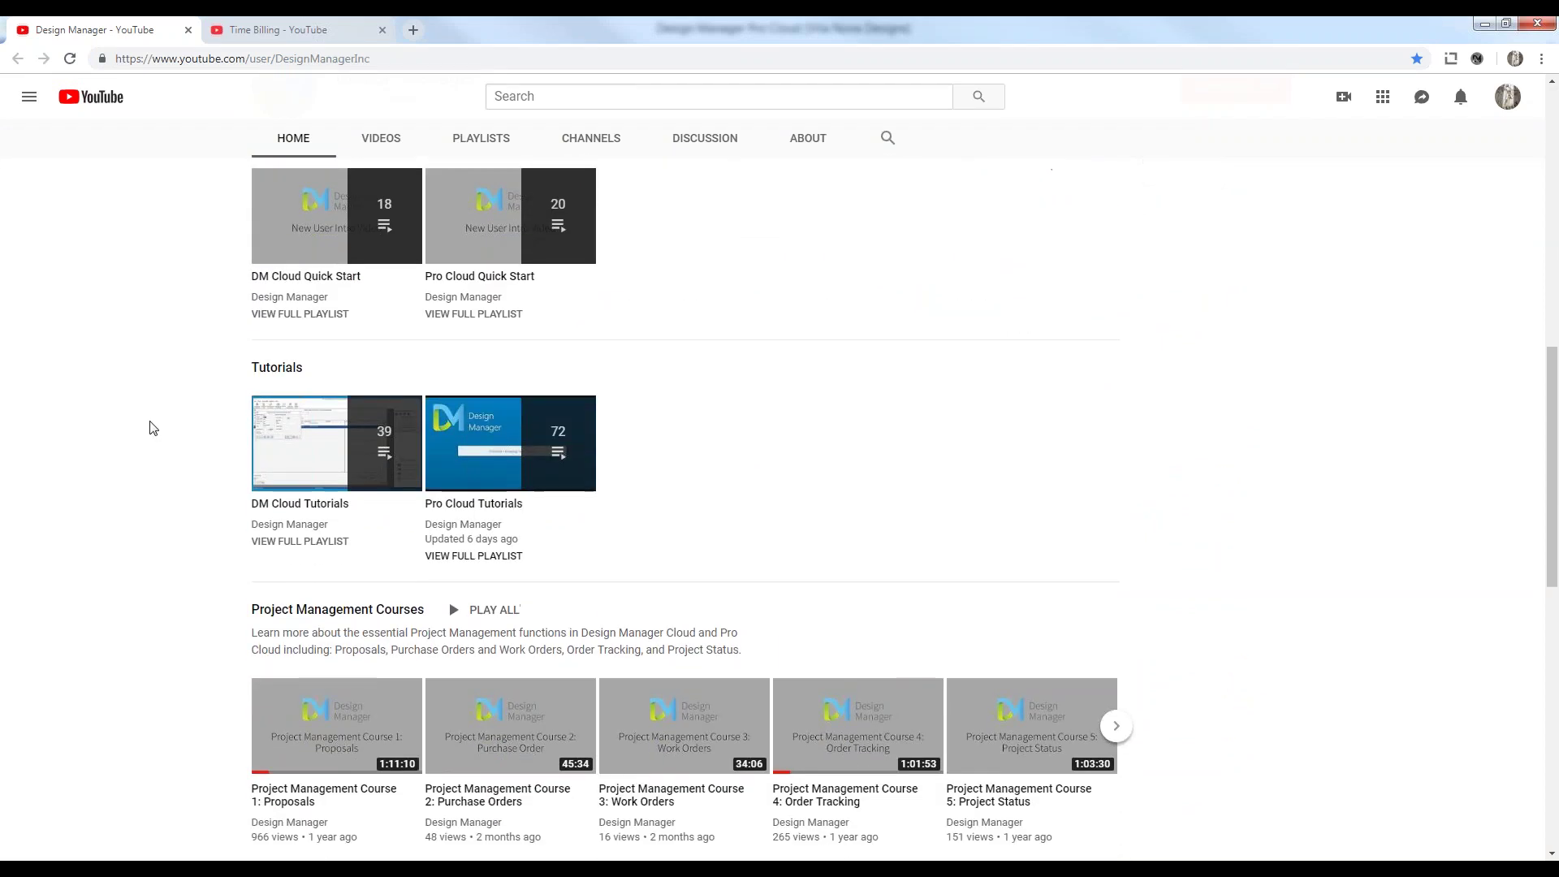
{"action": "scroll", "coordinate": [150, 425], "scroll_direction": "down", "scroll_amount": 1}
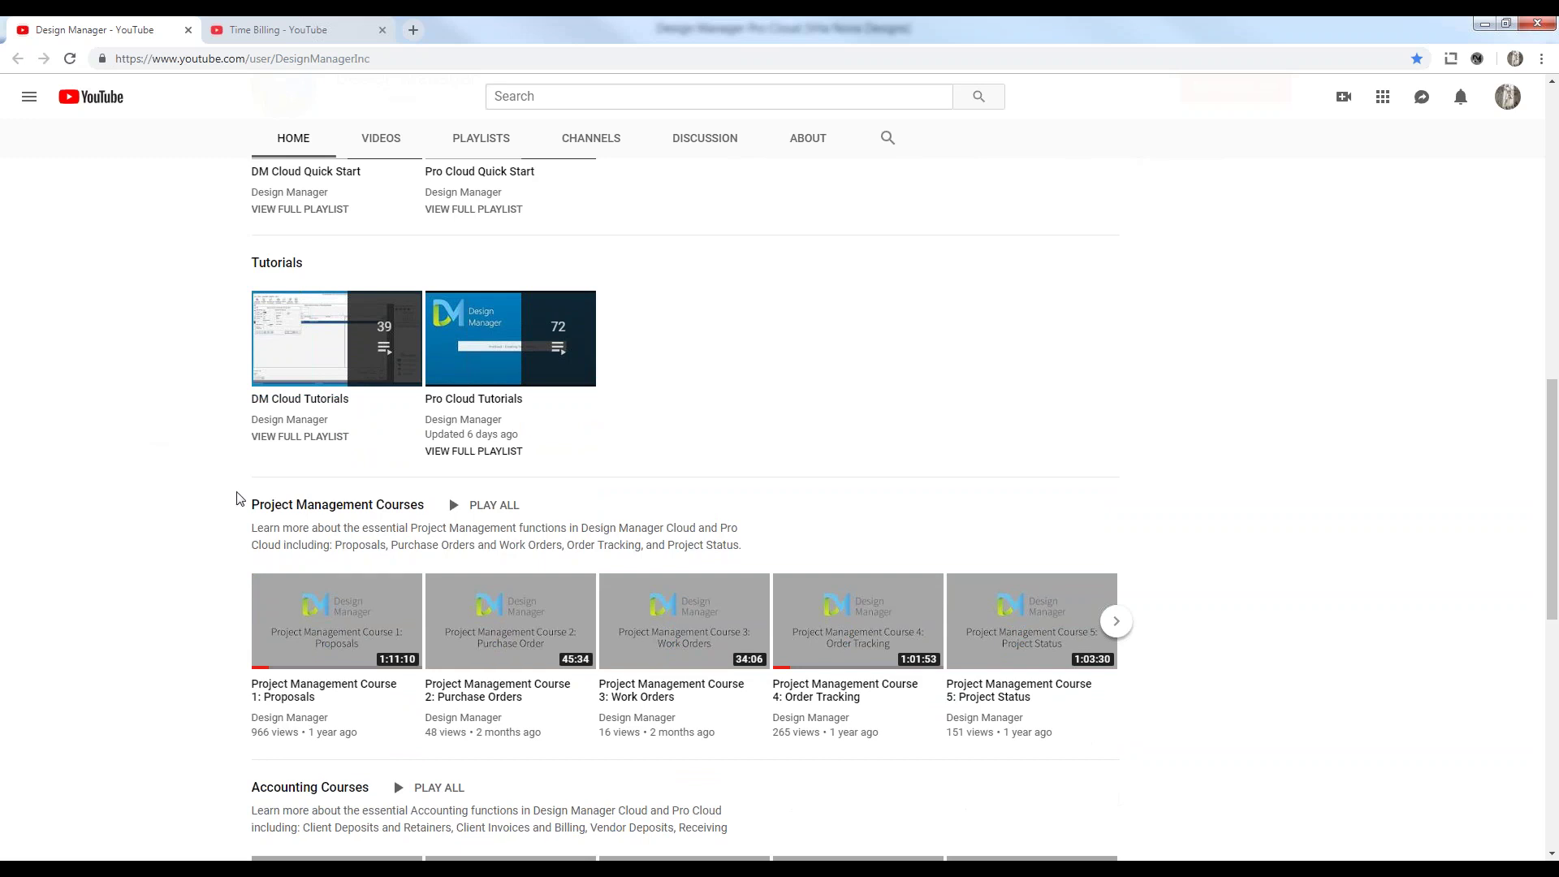
{"action": "scroll", "coordinate": [313, 520], "scroll_direction": "down", "scroll_amount": 1}
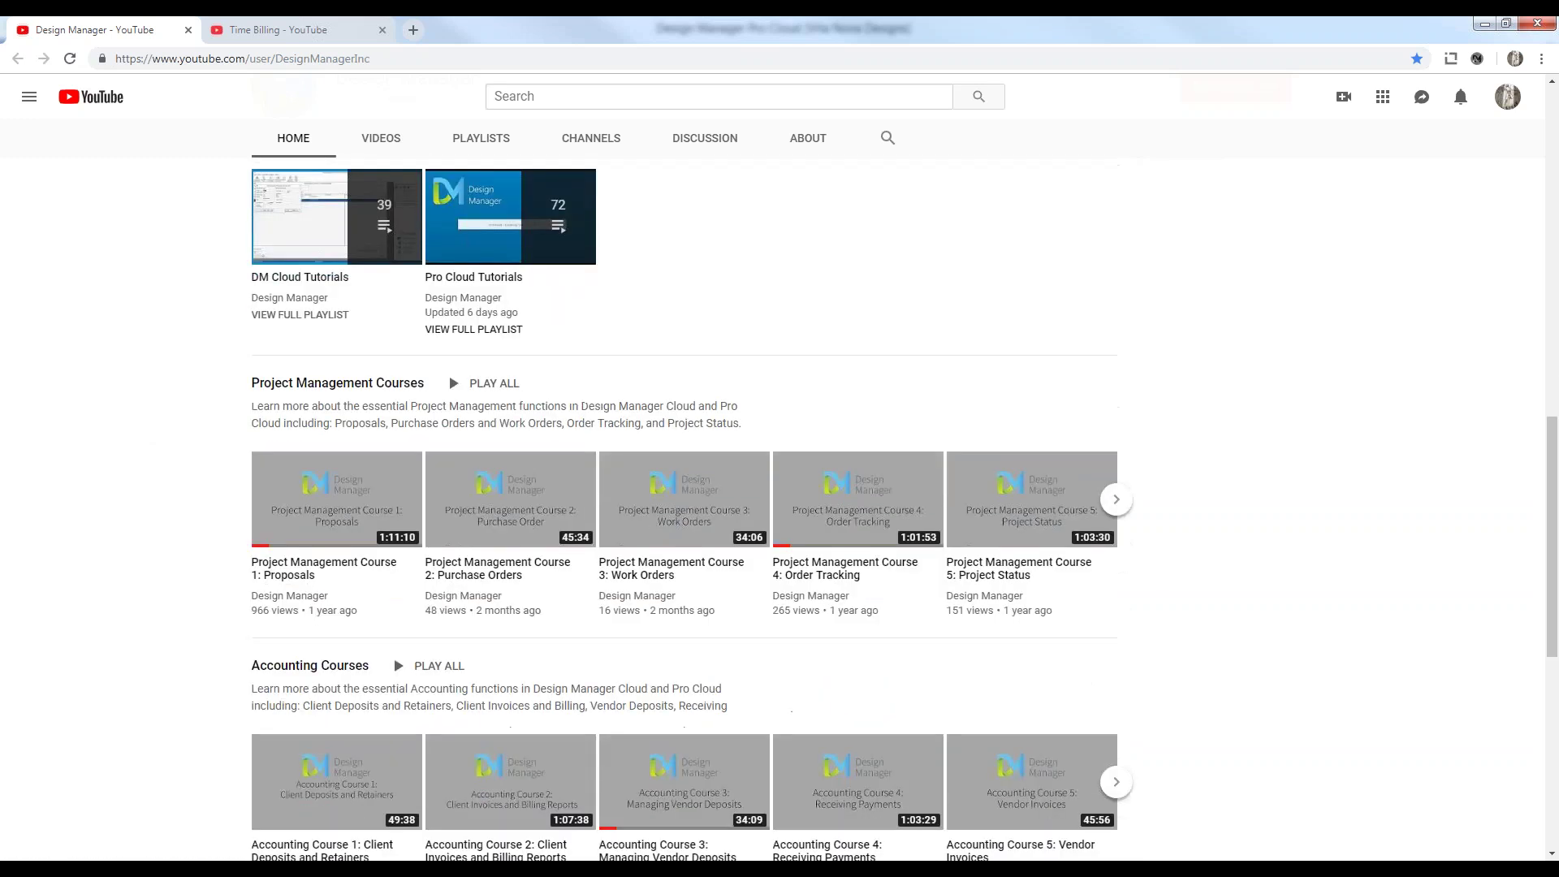
{"action": "scroll", "coordinate": [165, 413], "scroll_direction": "down", "scroll_amount": 1}
{"action": "scroll", "coordinate": [167, 412], "scroll_direction": "down", "scroll_amount": 1}
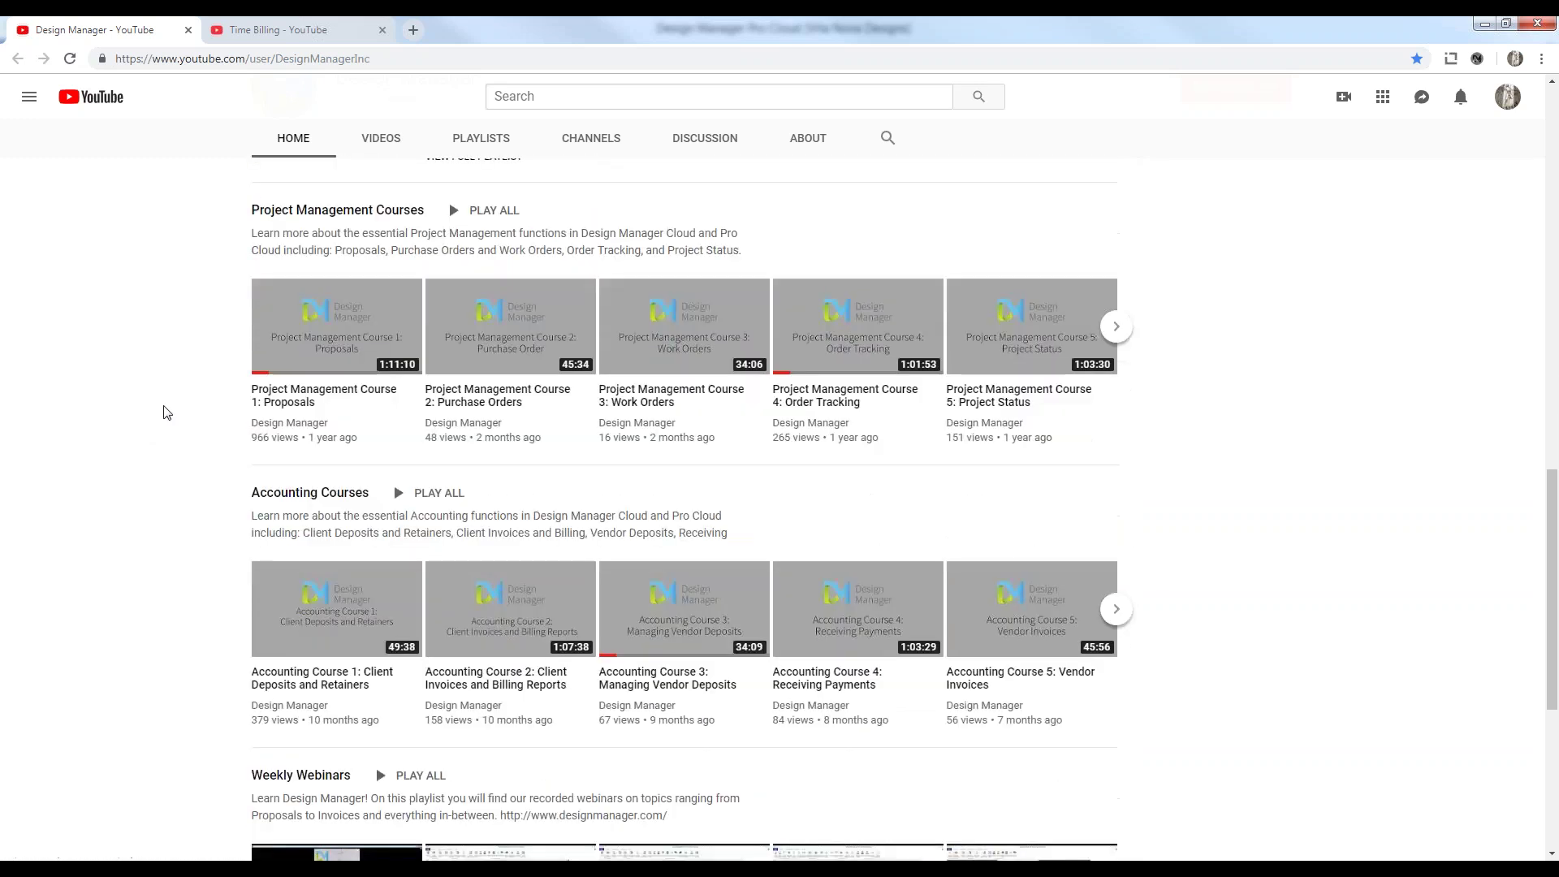
{"action": "scroll", "coordinate": [166, 412], "scroll_direction": "down", "scroll_amount": 2}
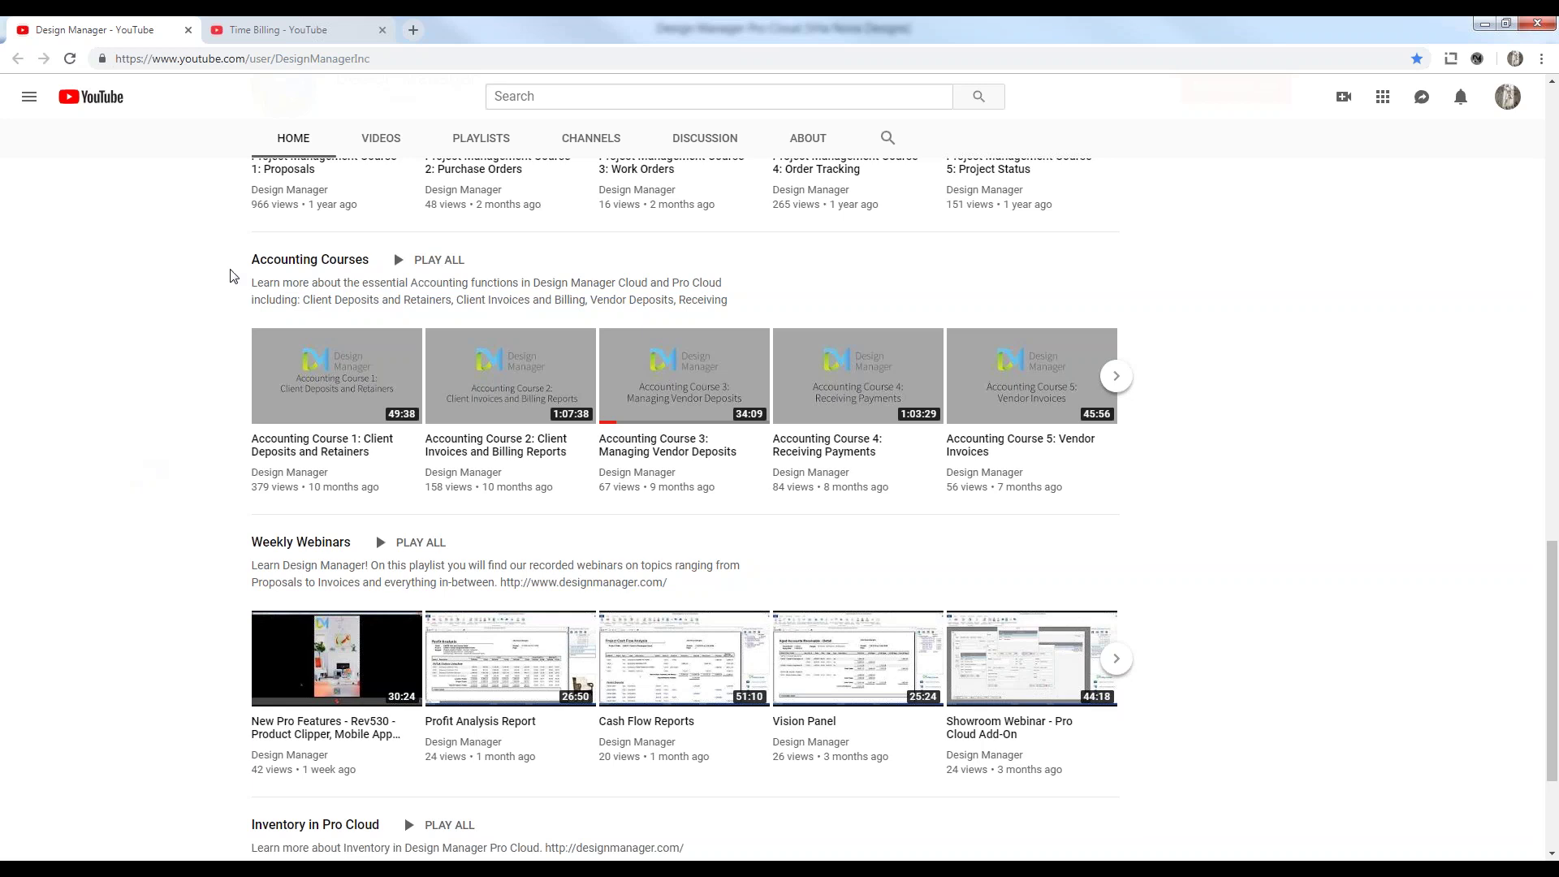
{"action": "left_click", "coordinate": [324, 33]}
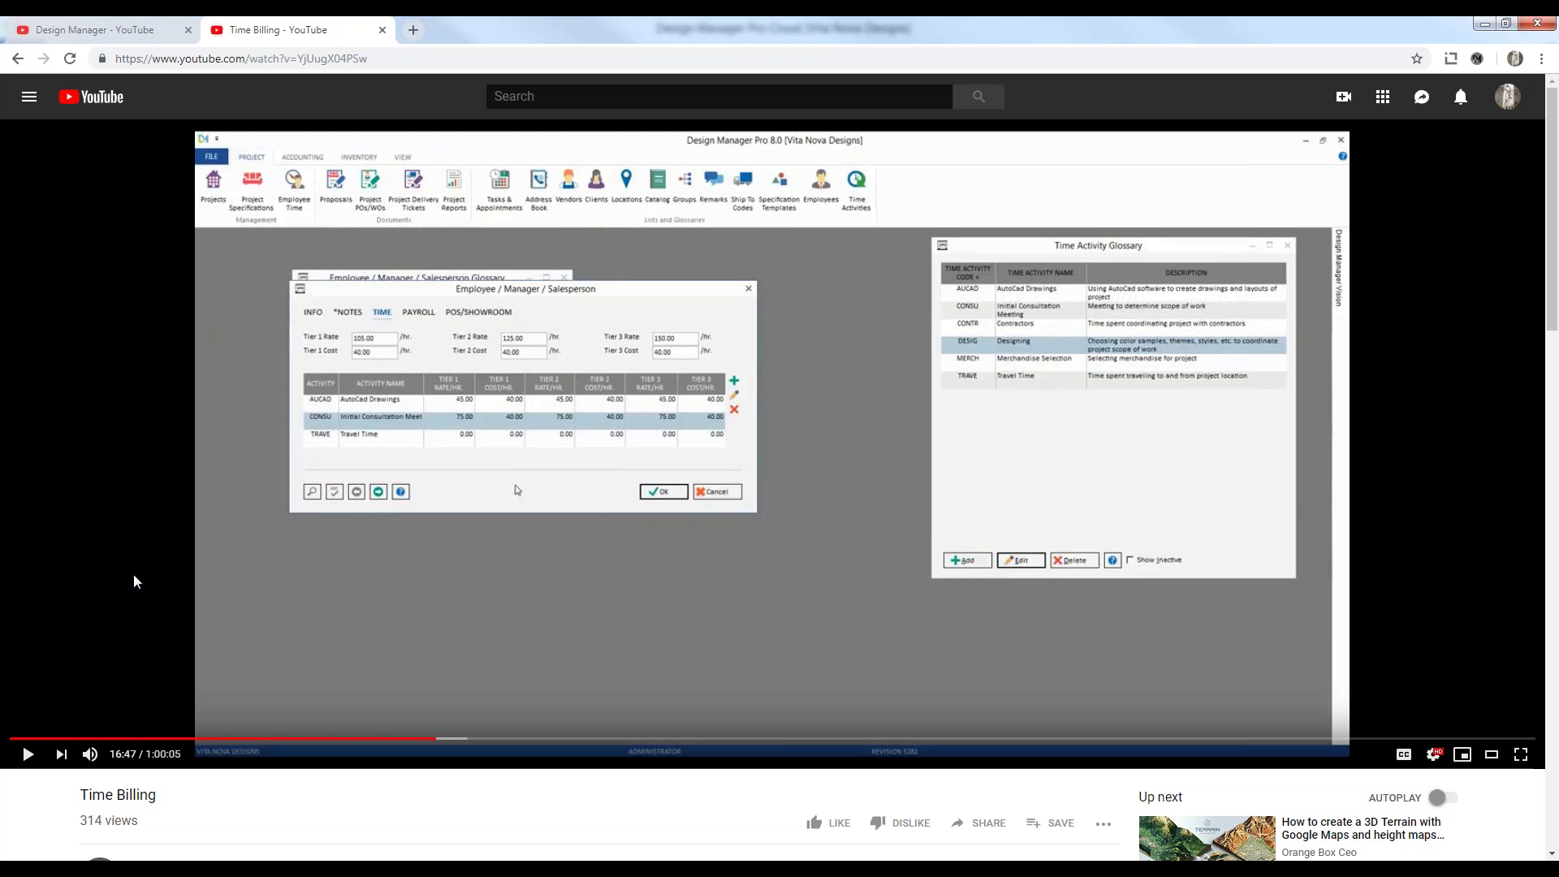
Minimize the browser so Design Manager Pro Cloud shows full-screen.
{"action": "left_click", "coordinate": [1538, 24]}
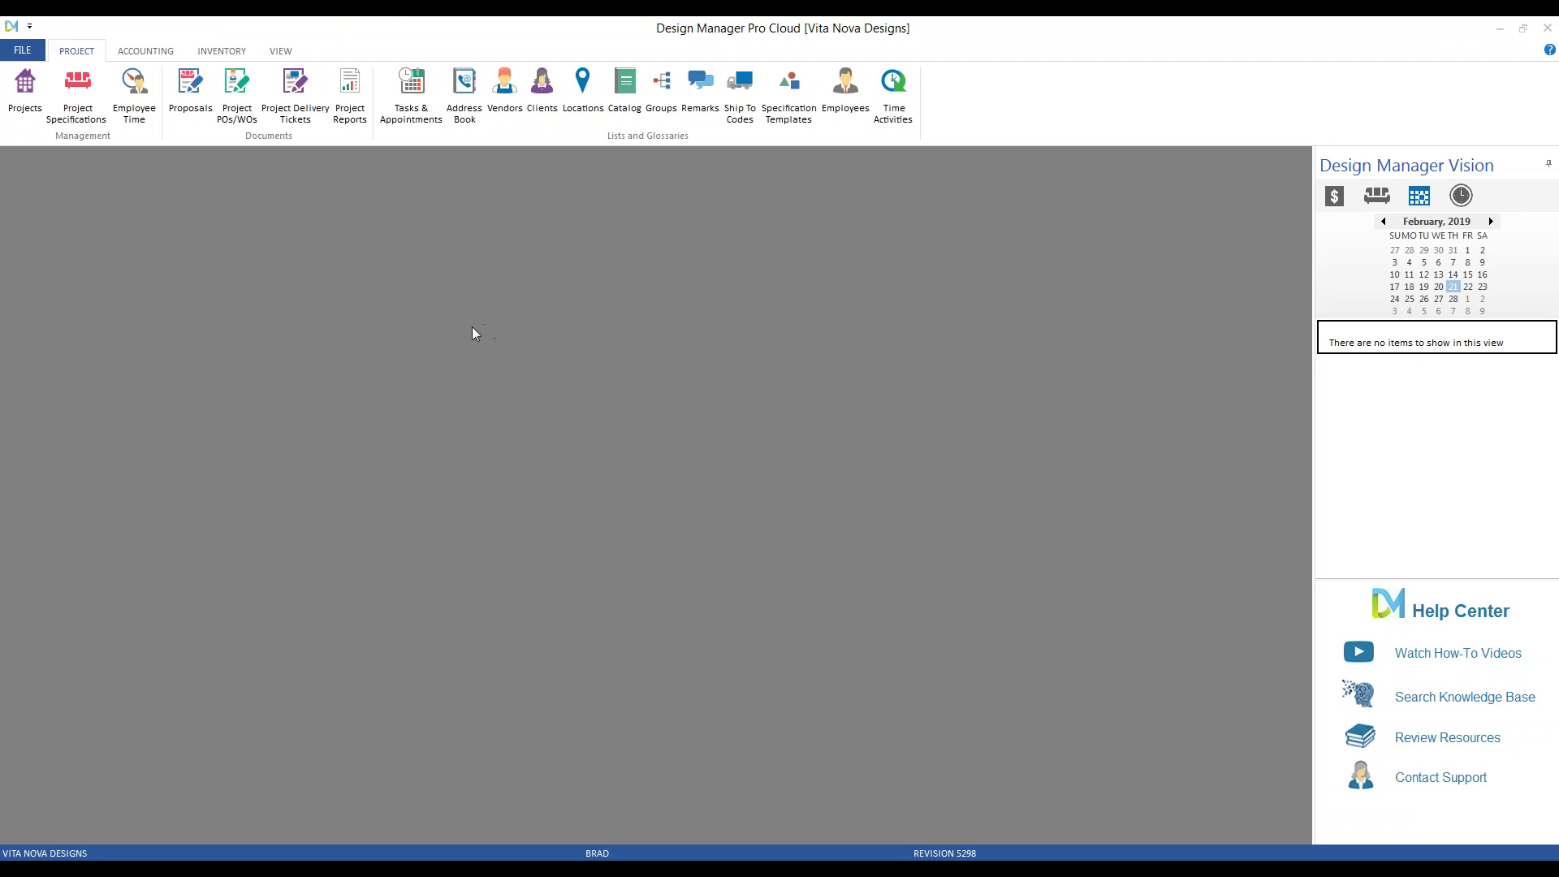
{"action": "left_click", "coordinate": [24, 51]}
Open Company Information and Settings, reposition it, and open its Advanced options.
{"action": "left_click", "coordinate": [141, 96]}
{"action": "left_click_drag", "start_coordinate": [303, 341], "coordinate": [266, 305]}
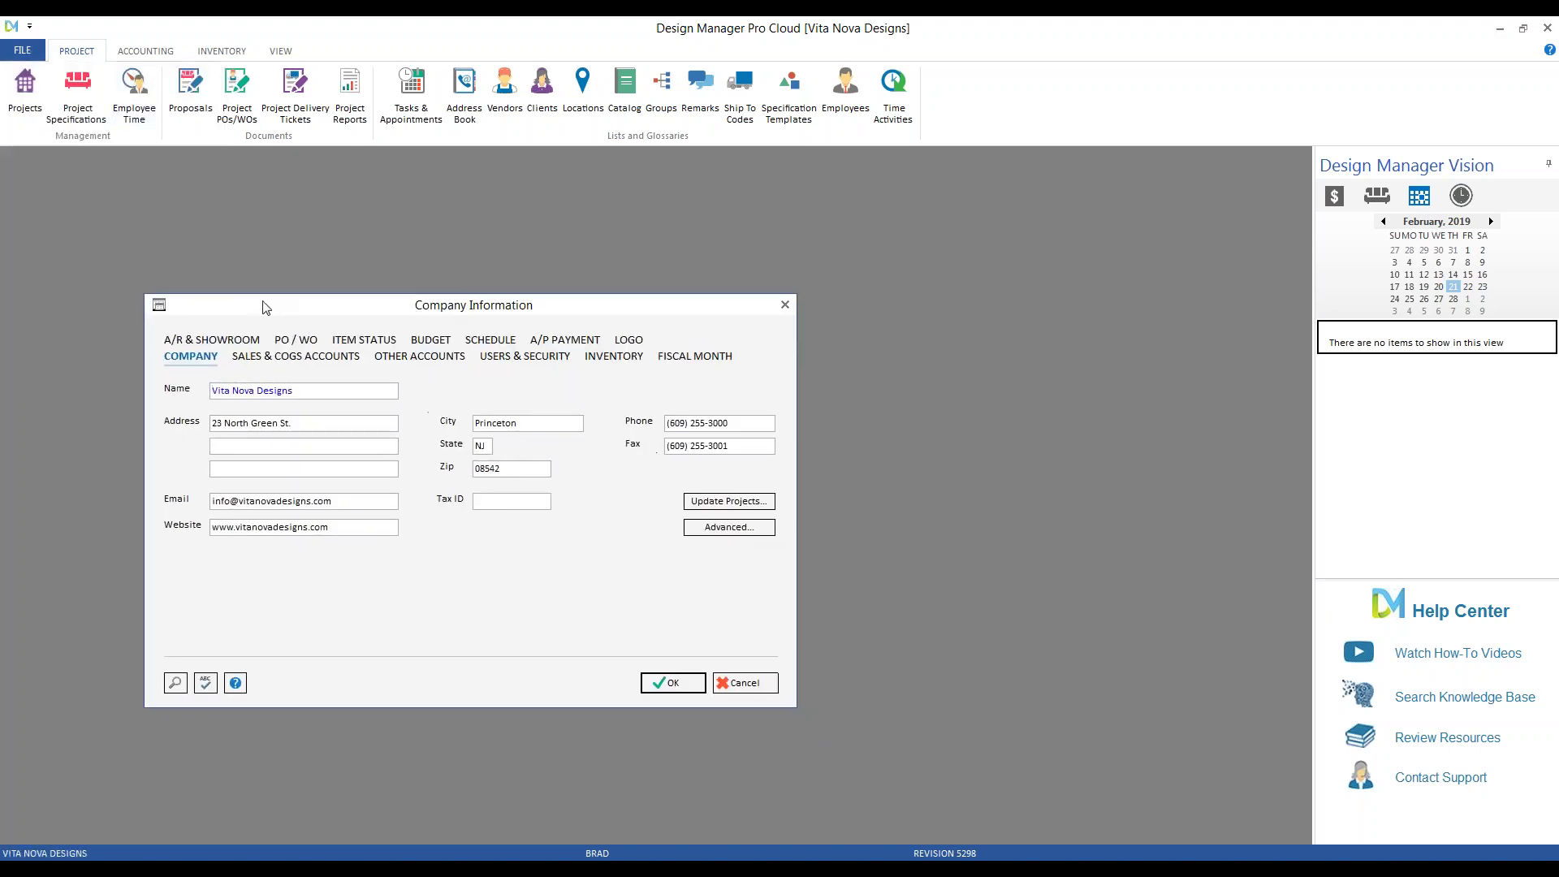
{"action": "left_click", "coordinate": [707, 528]}
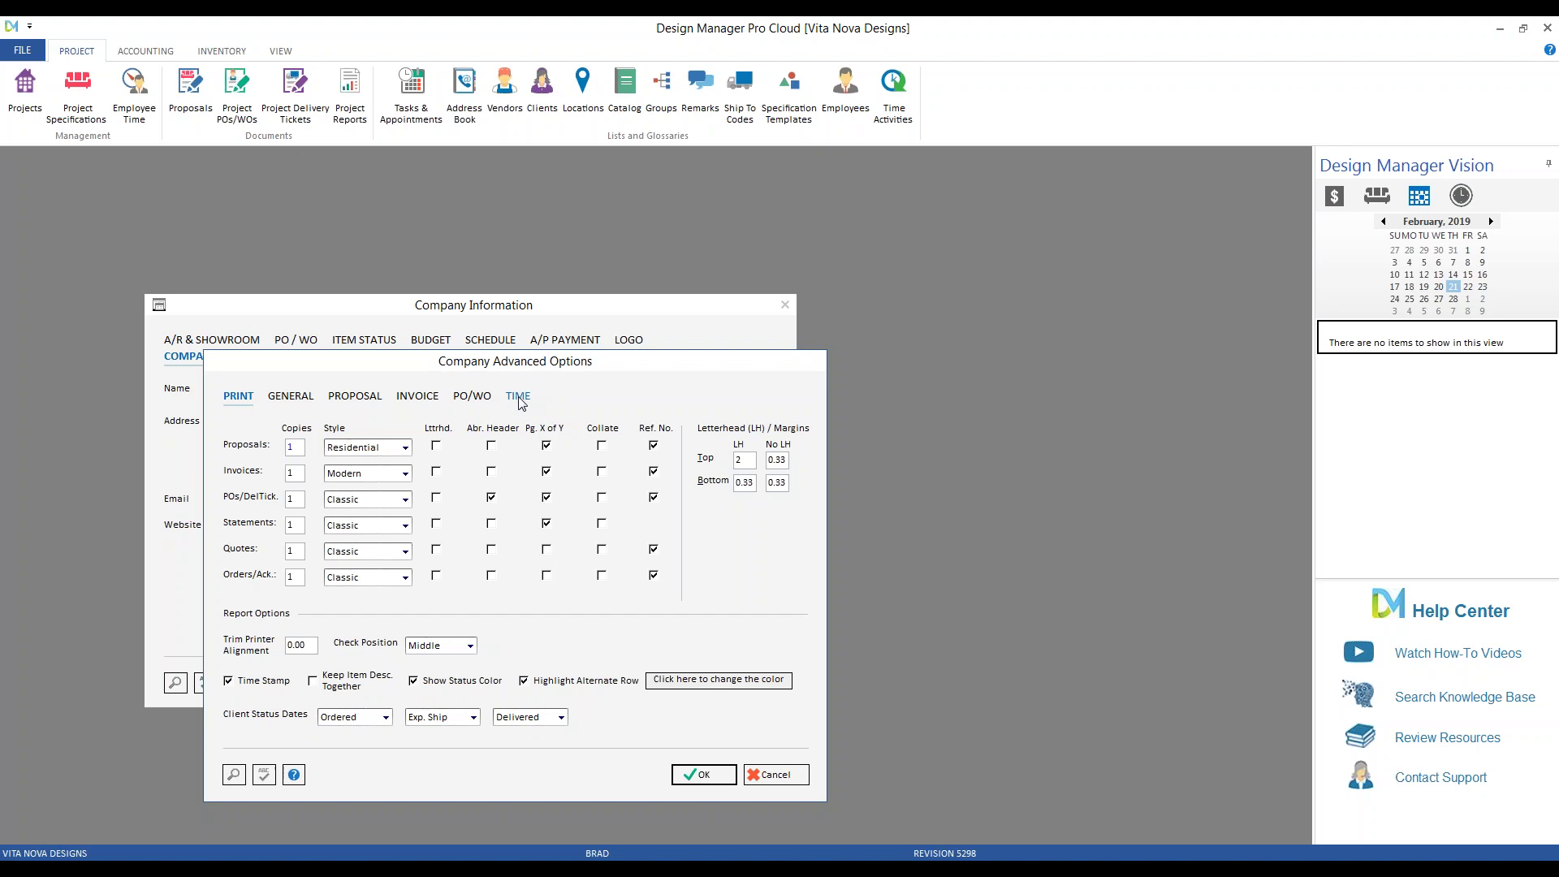
Review the TIME tab defaults in Company Advanced Options.
{"action": "left_click", "coordinate": [519, 398]}
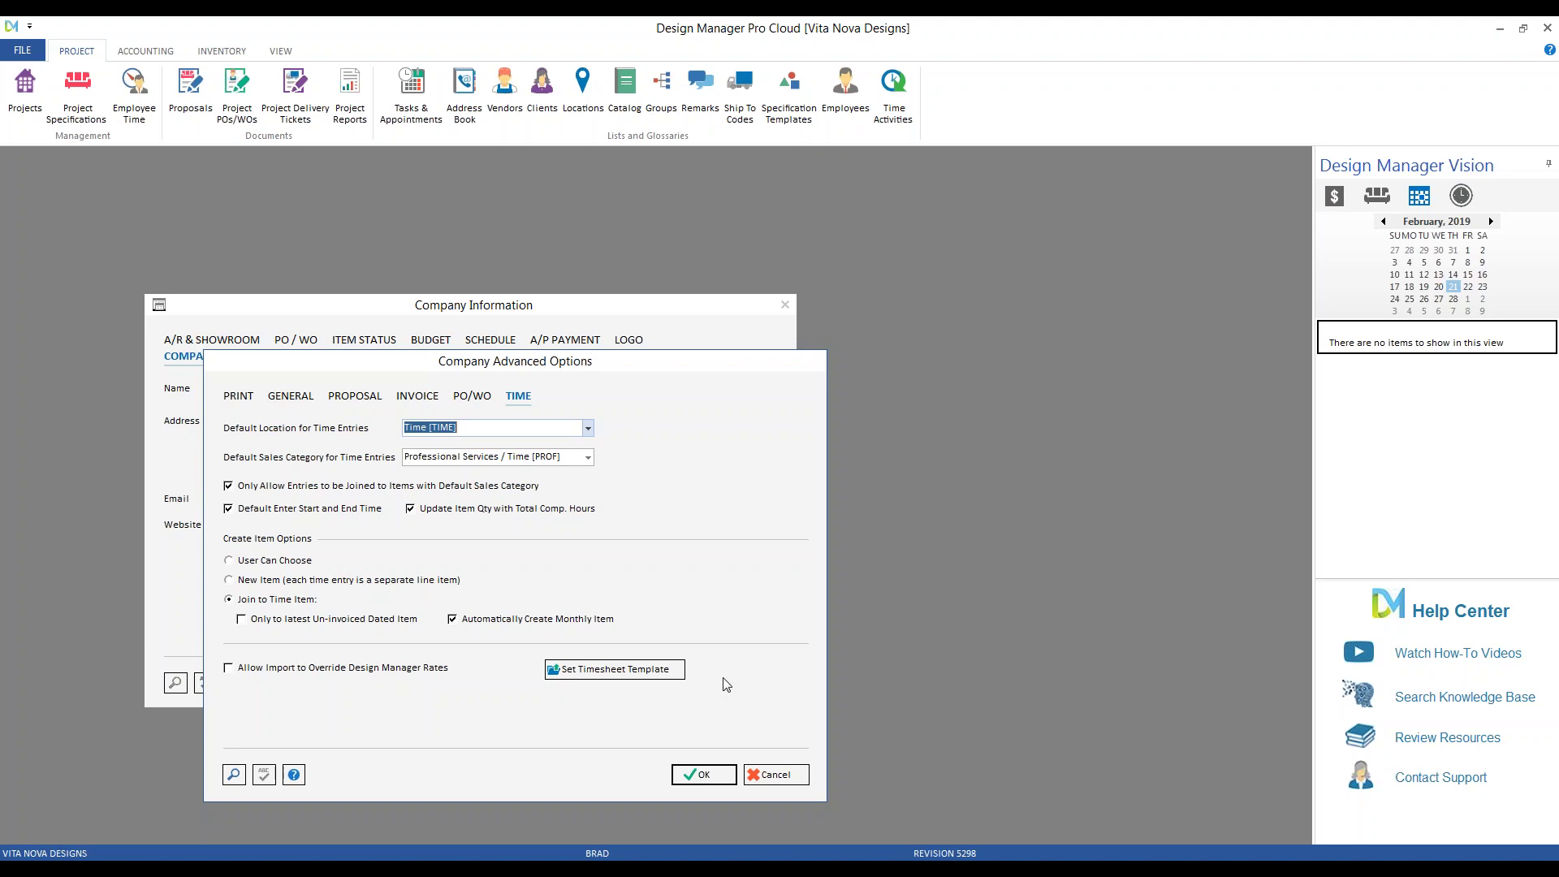
Cancel Company Advanced Options and Company Information, then open Projects and select HIL01.
{"action": "left_click", "coordinate": [800, 776]}
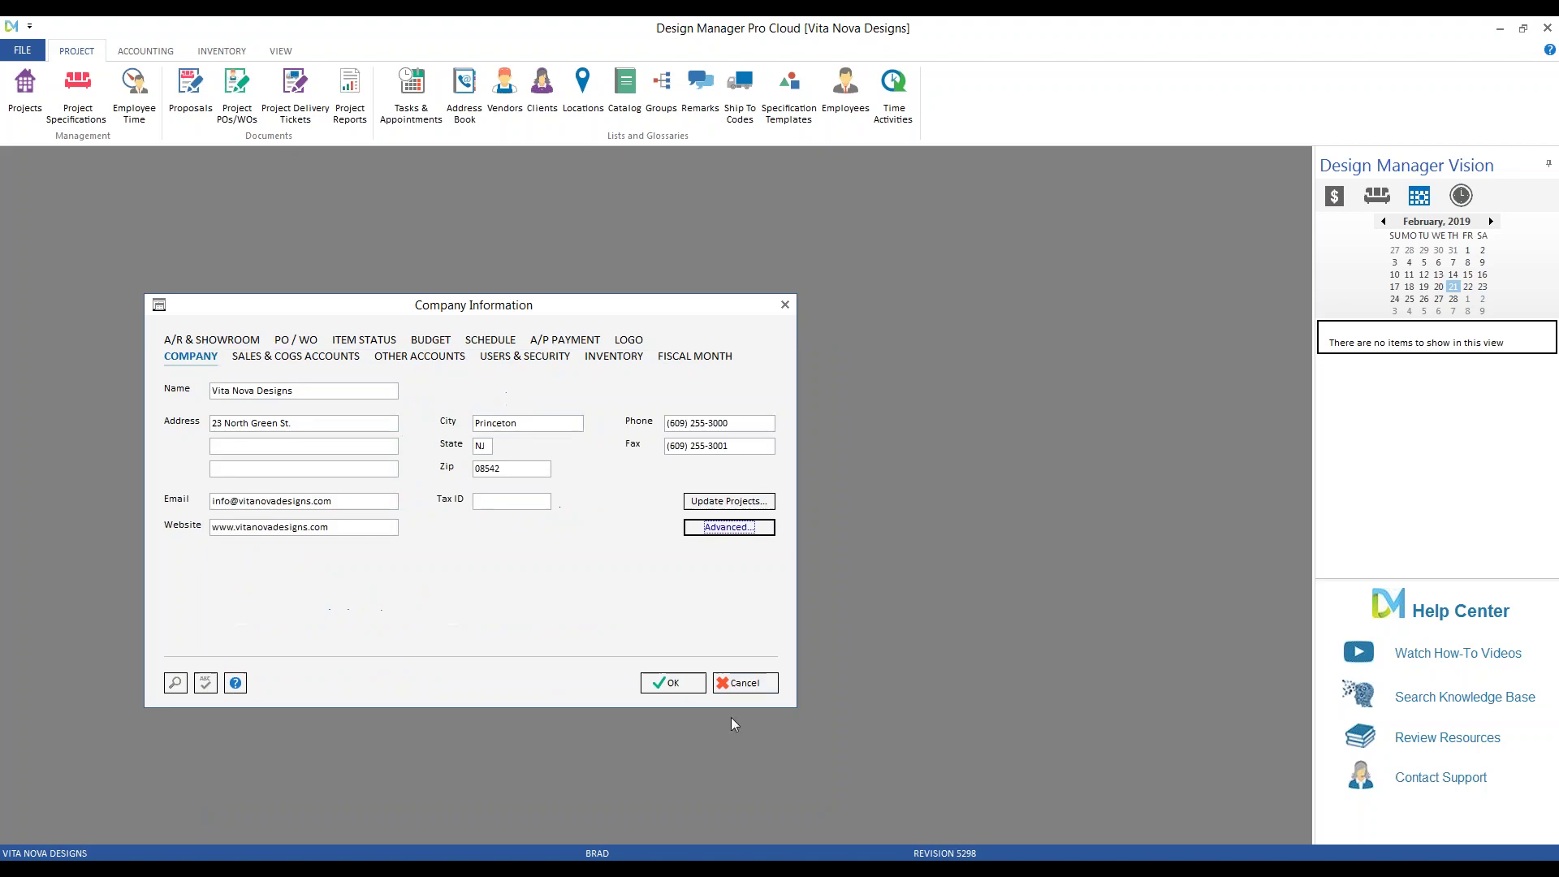
{"action": "left_click", "coordinate": [737, 684]}
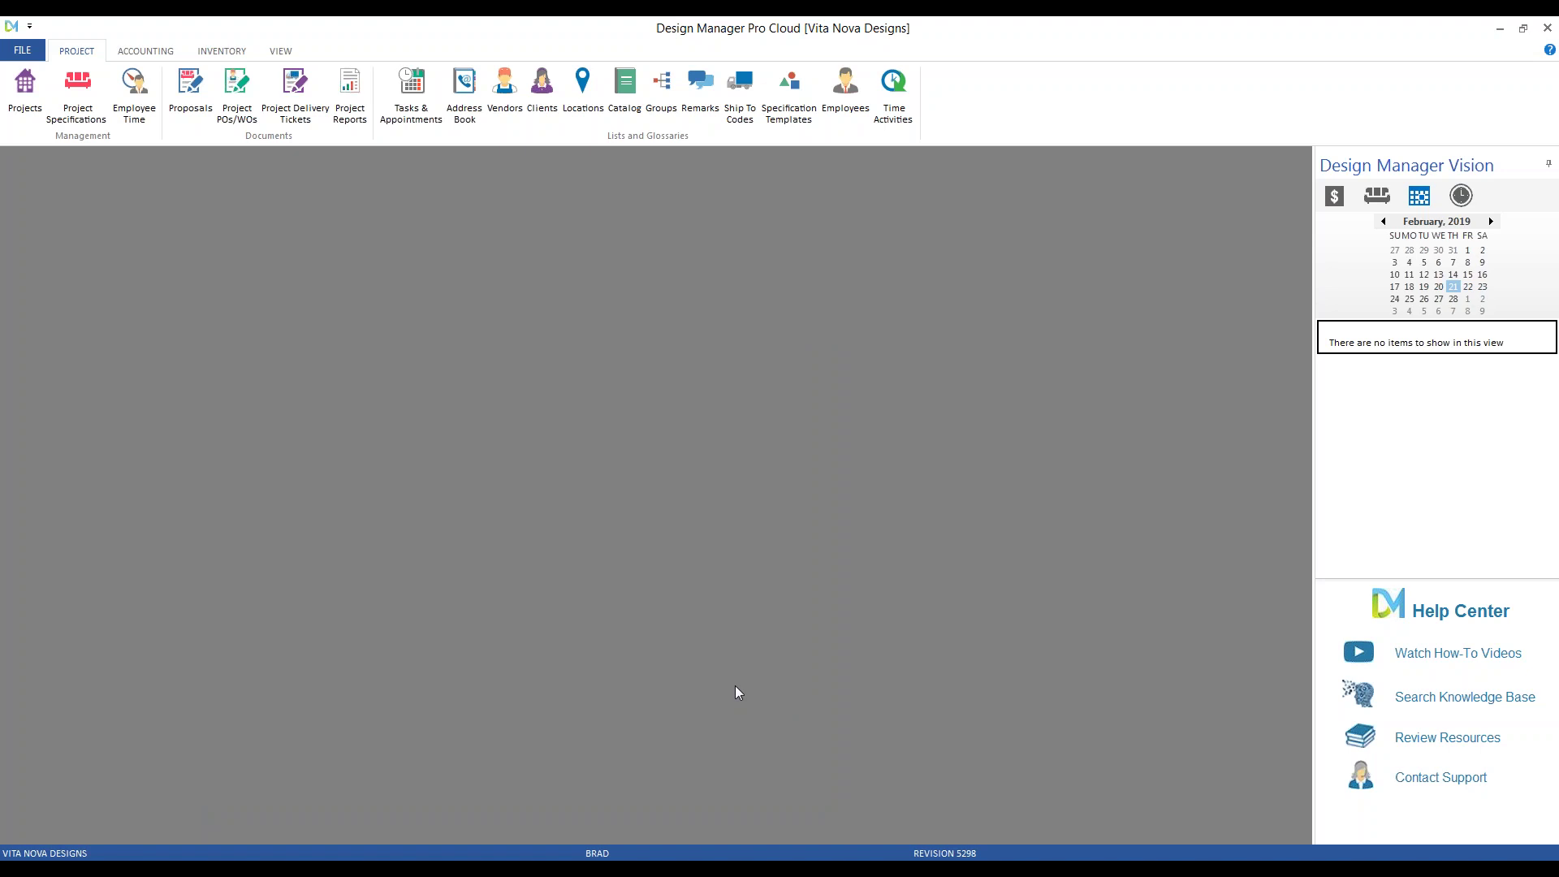
{"action": "left_click", "coordinate": [25, 96]}
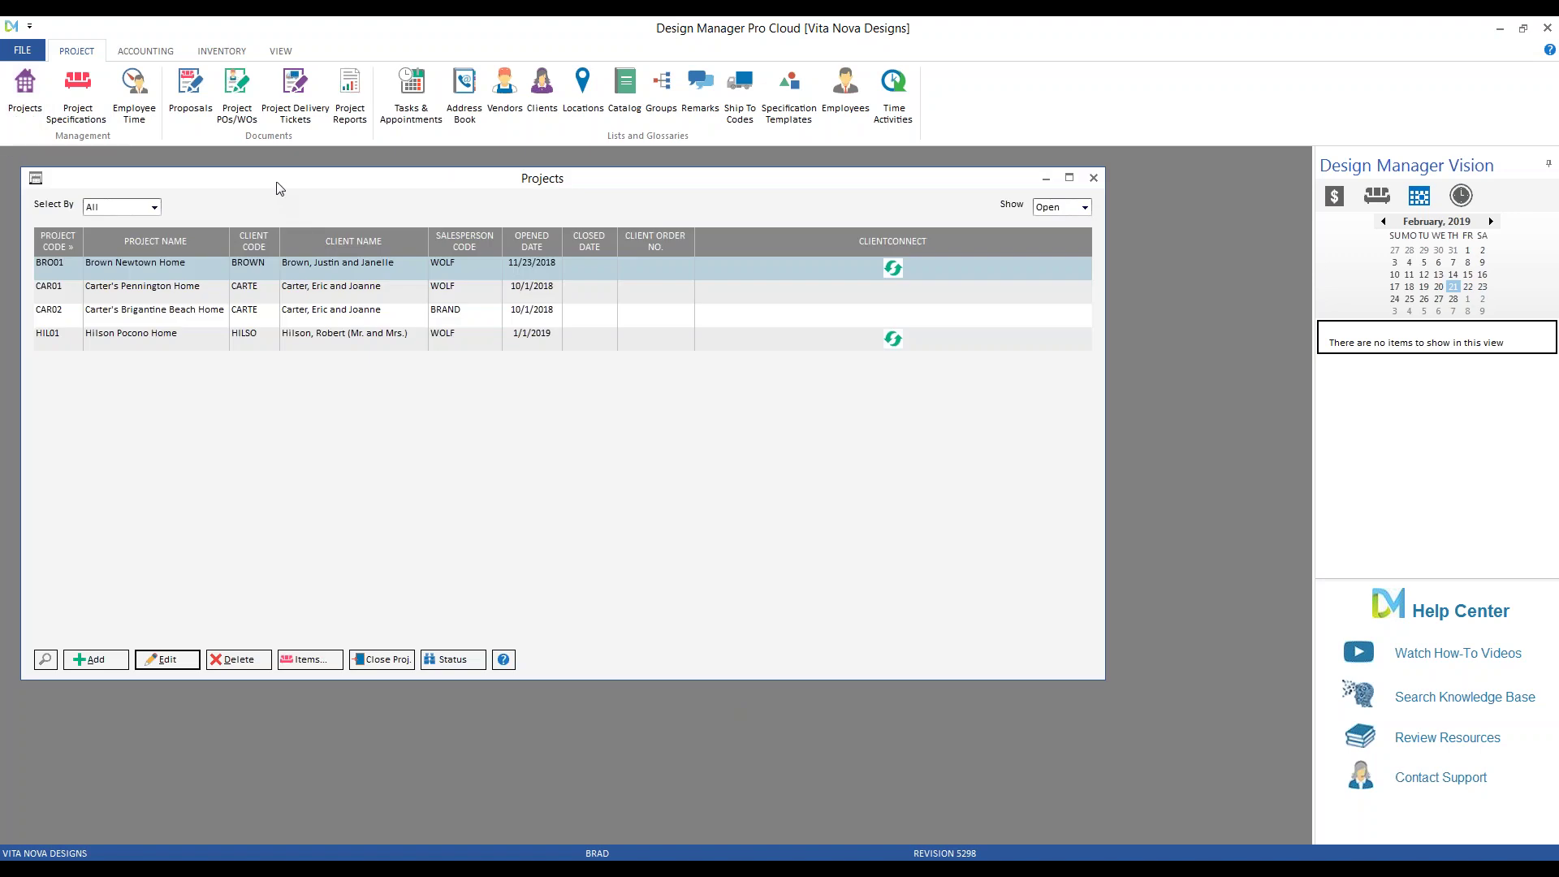
{"action": "left_click_drag", "start_coordinate": [279, 186], "coordinate": [308, 216]}
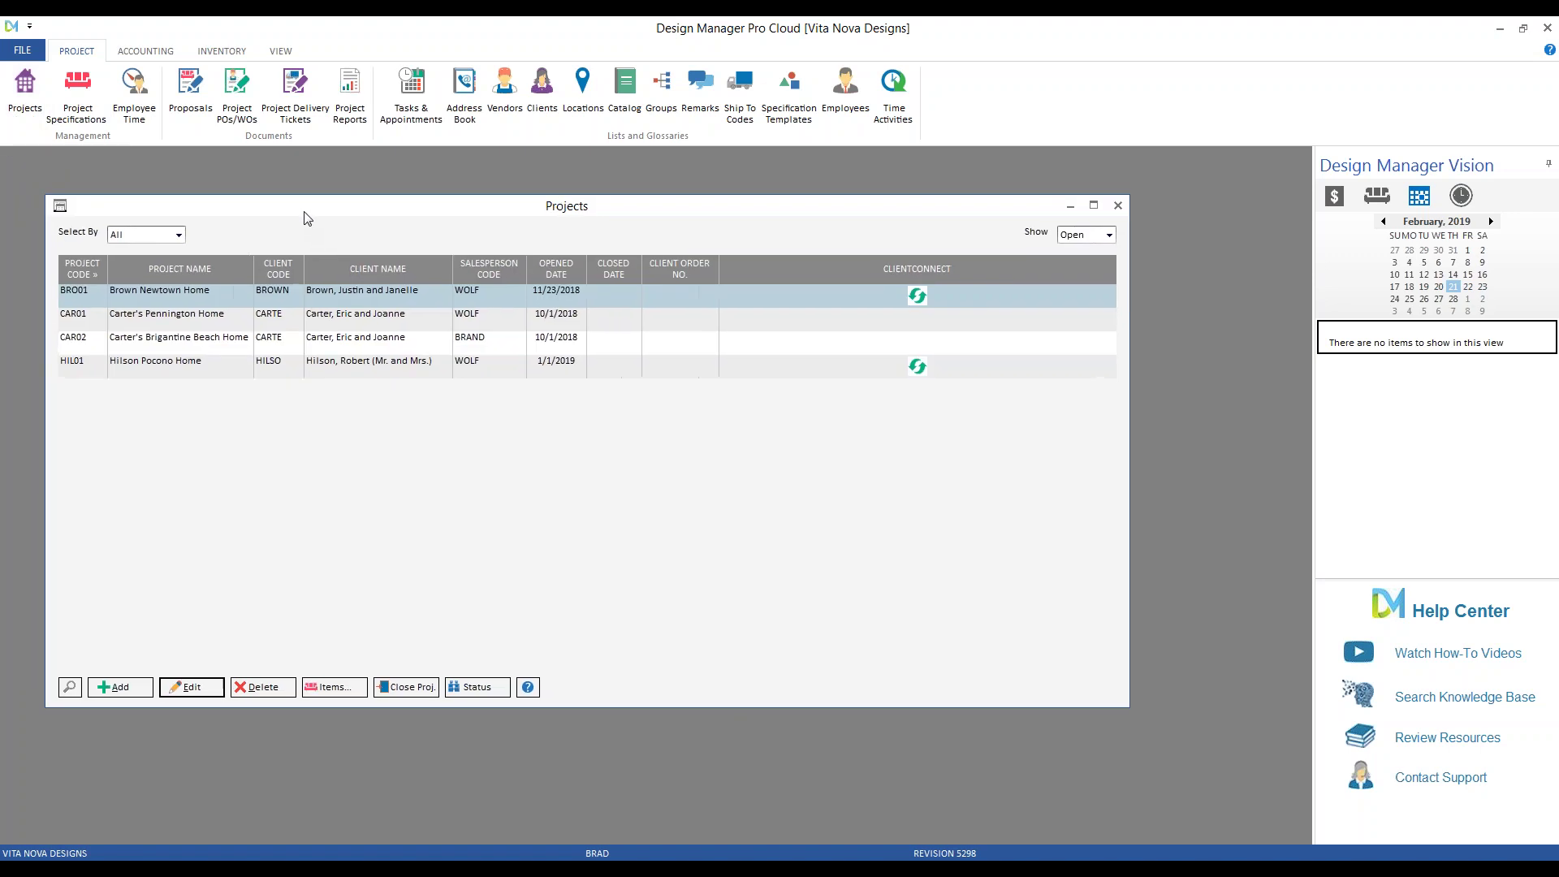
{"action": "left_click", "coordinate": [218, 369]}
Edit HIL01 and view the TIME tab of its DEFAULTS Advanced / Mark-up options.
{"action": "left_click", "coordinate": [205, 686]}
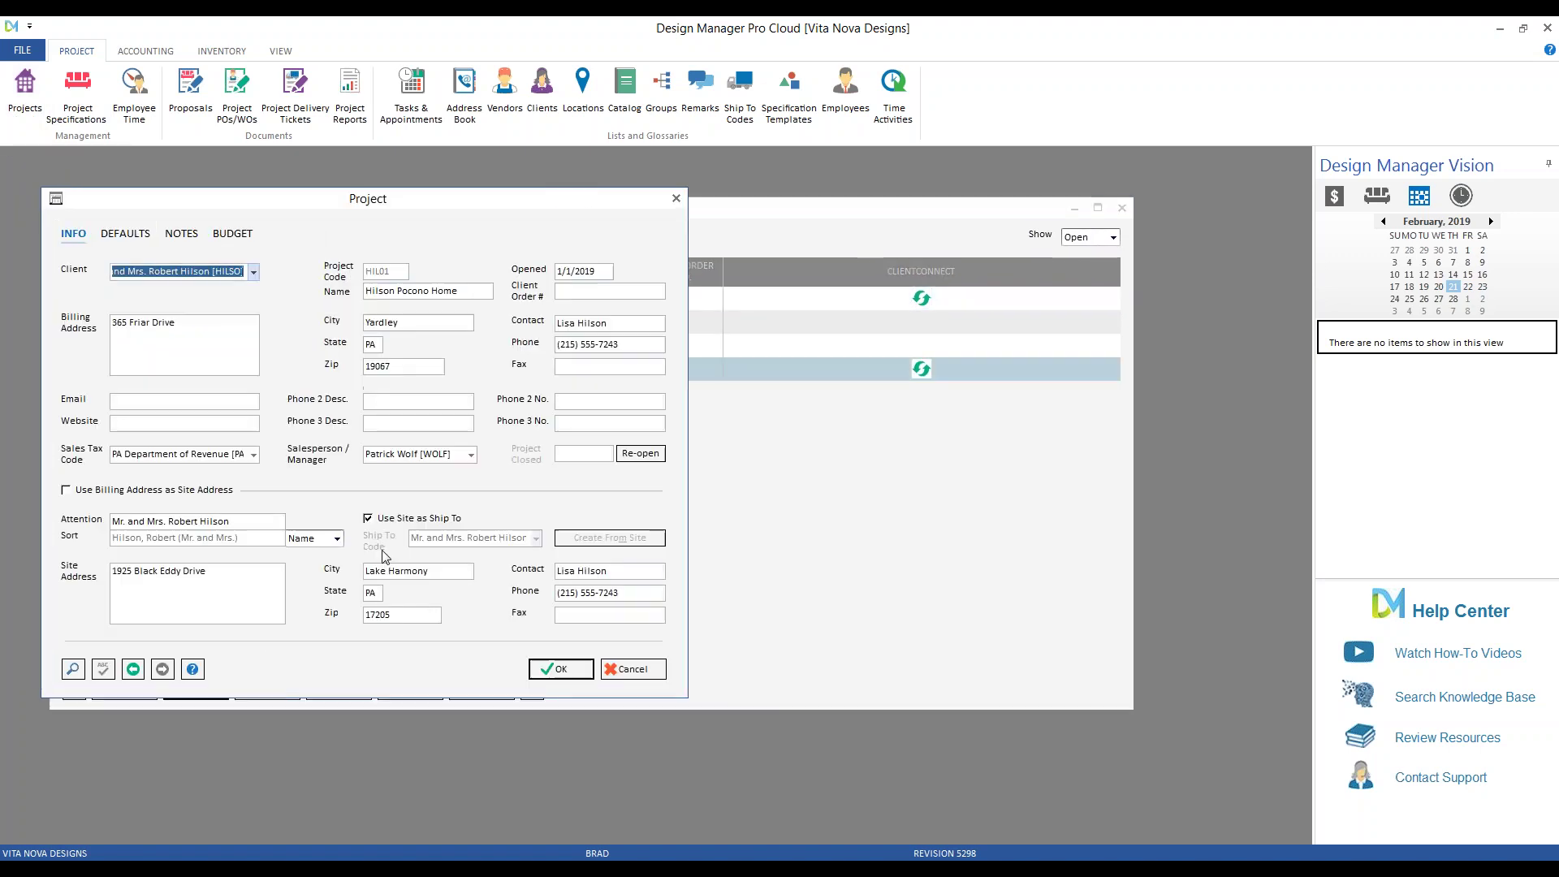
{"action": "left_click", "coordinate": [133, 234]}
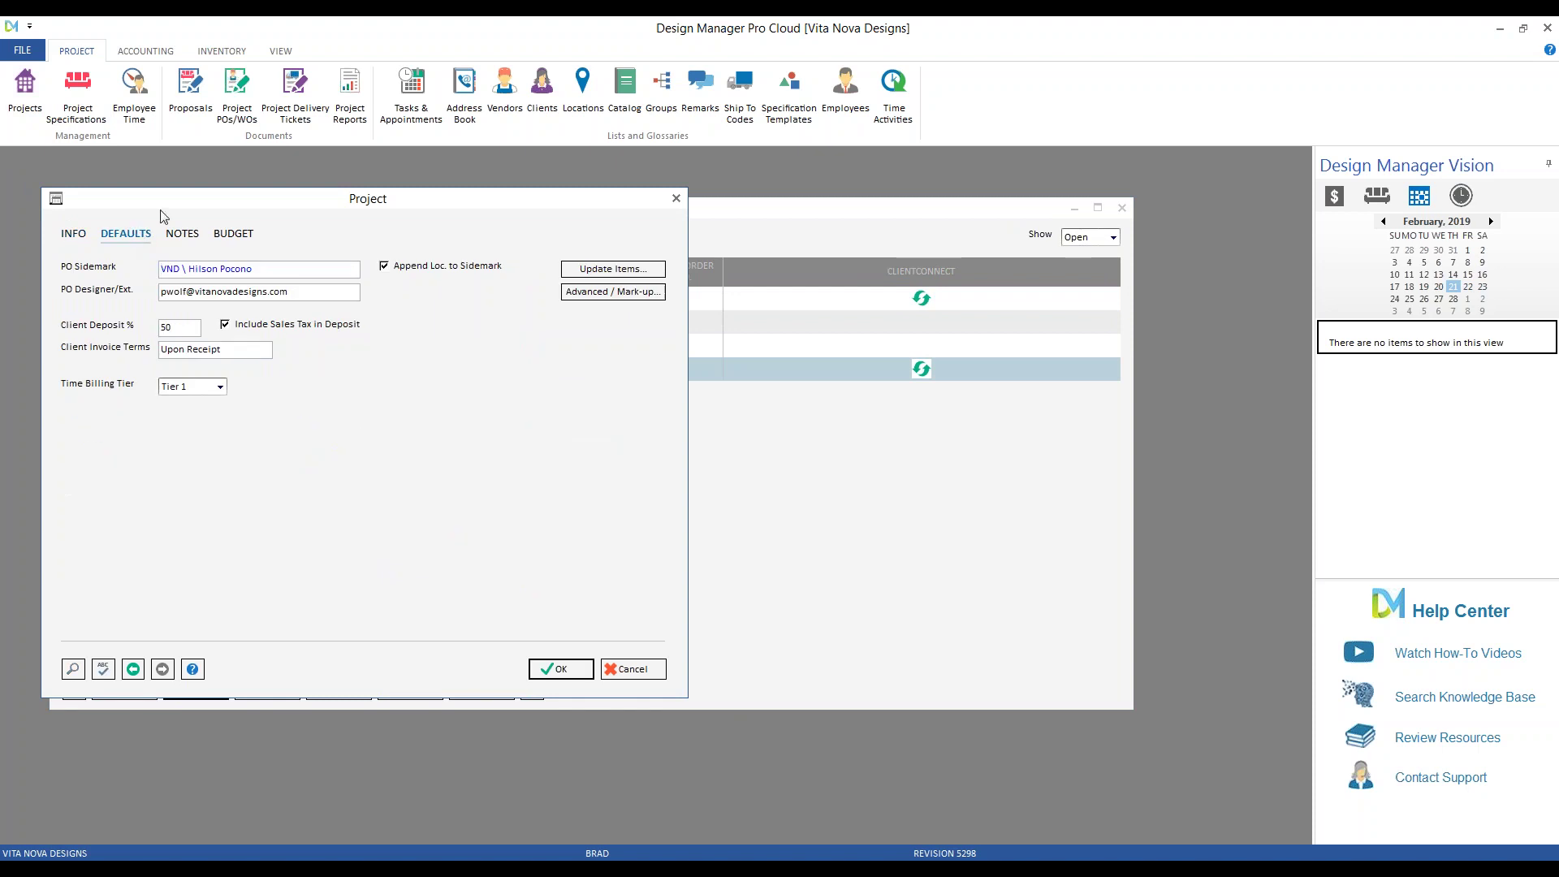
{"action": "left_click", "coordinate": [613, 292]}
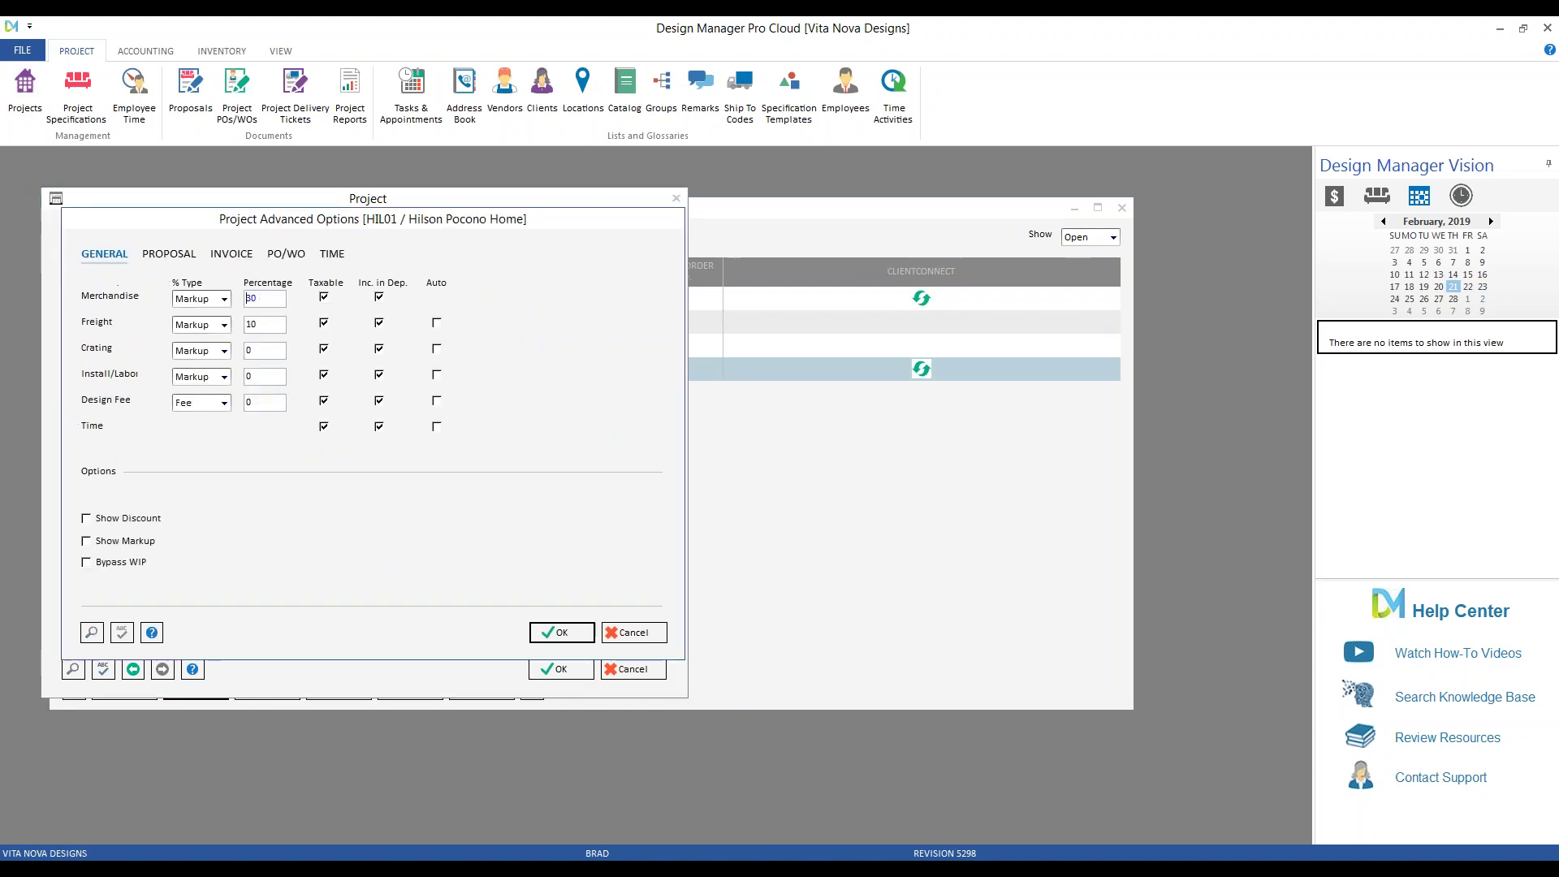
{"action": "left_click", "coordinate": [332, 254]}
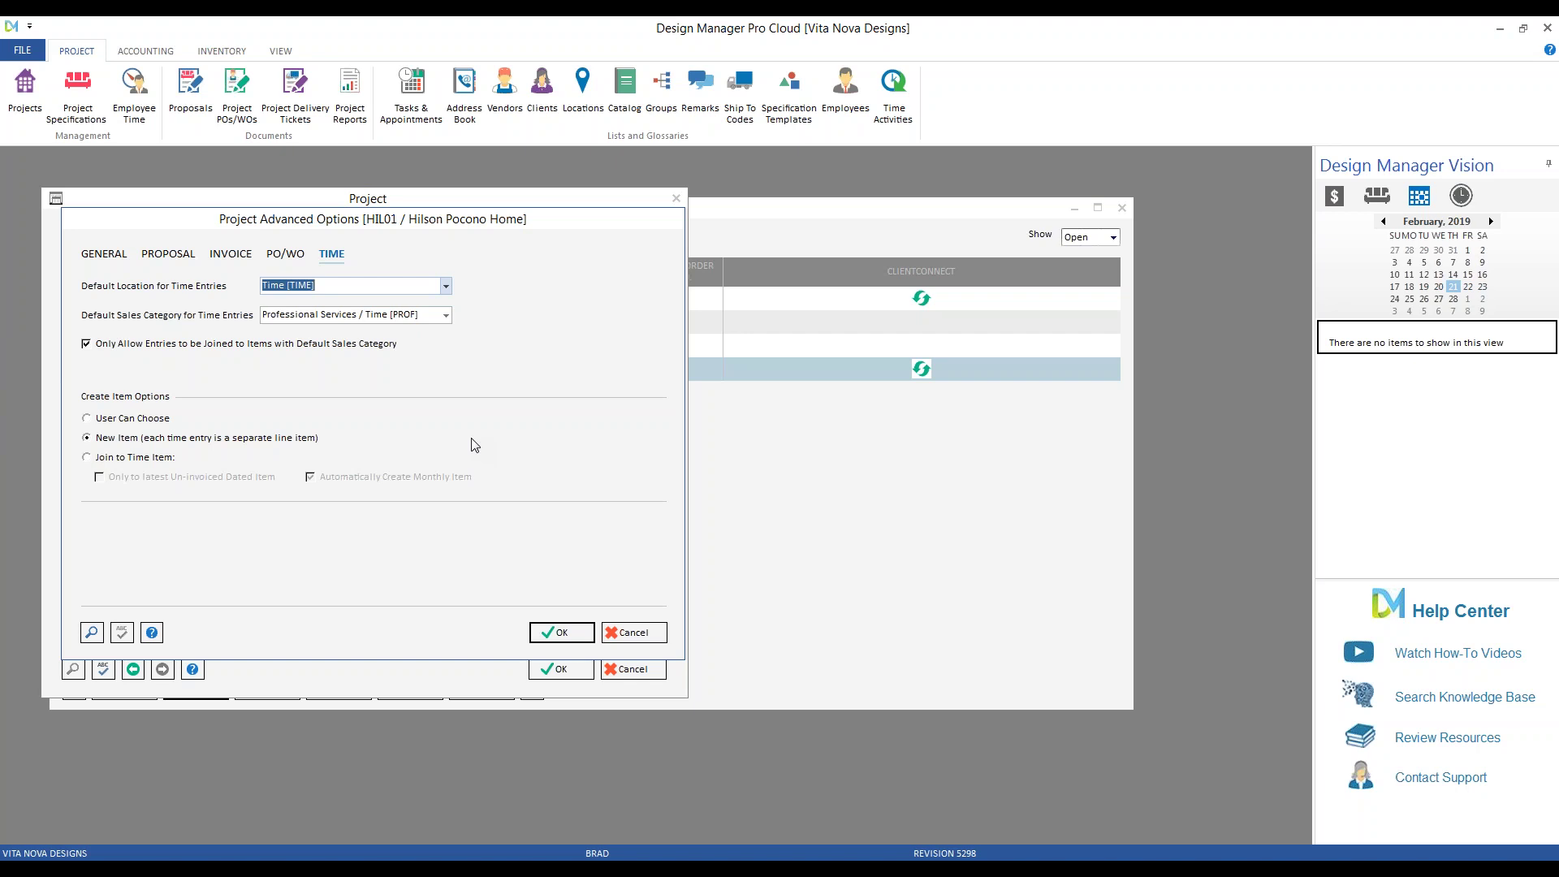
Cancel the project's advanced options and record, and close the Projects list.
{"action": "left_click", "coordinate": [627, 633]}
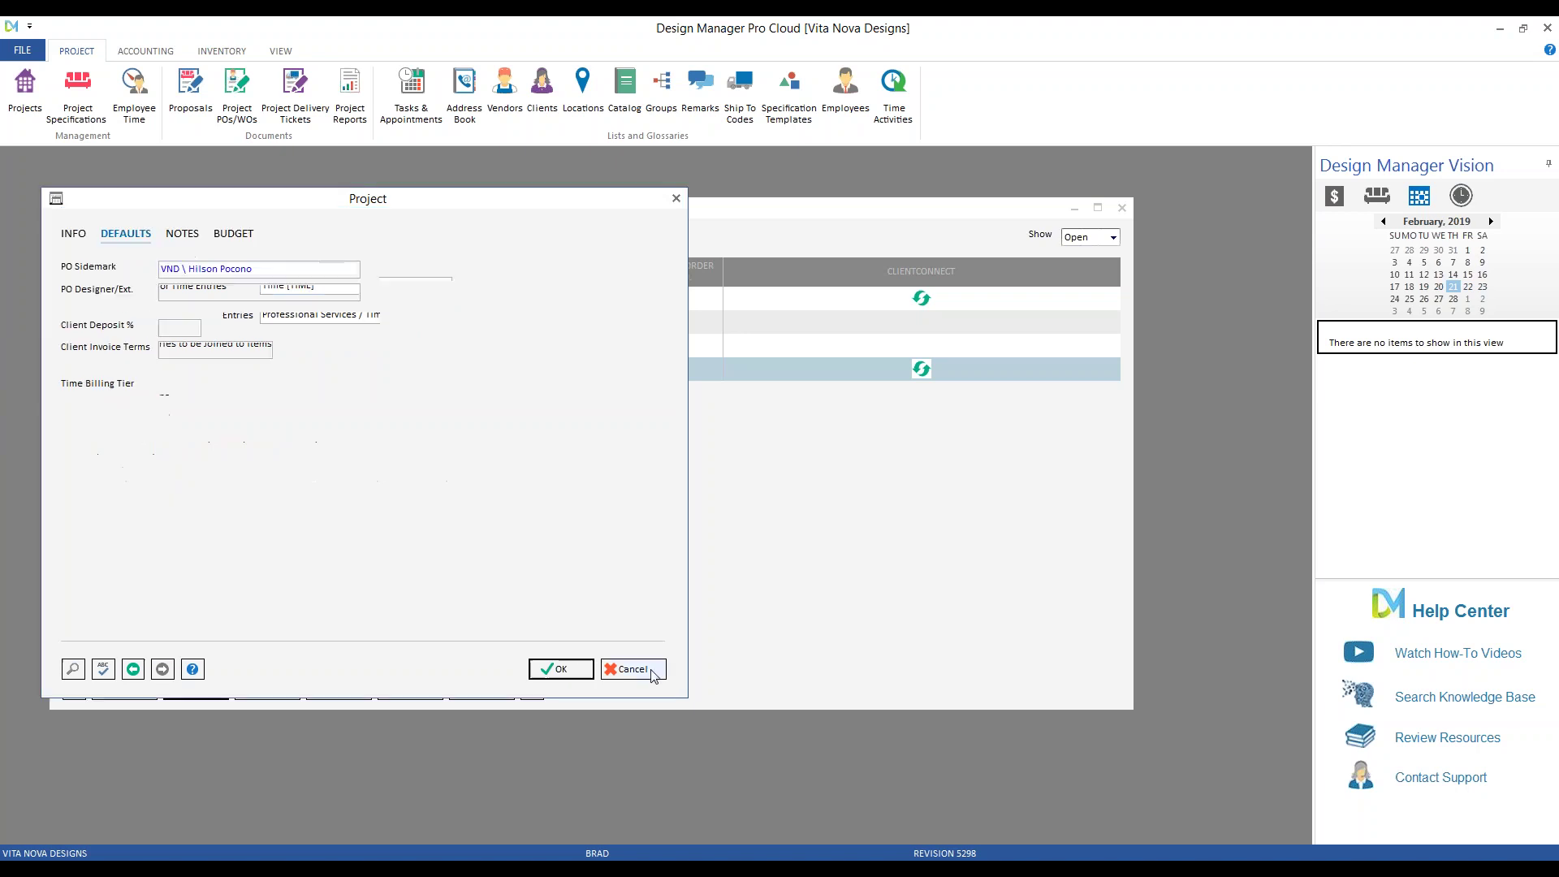
{"action": "left_click", "coordinate": [634, 669]}
{"action": "left_click", "coordinate": [1122, 208]}
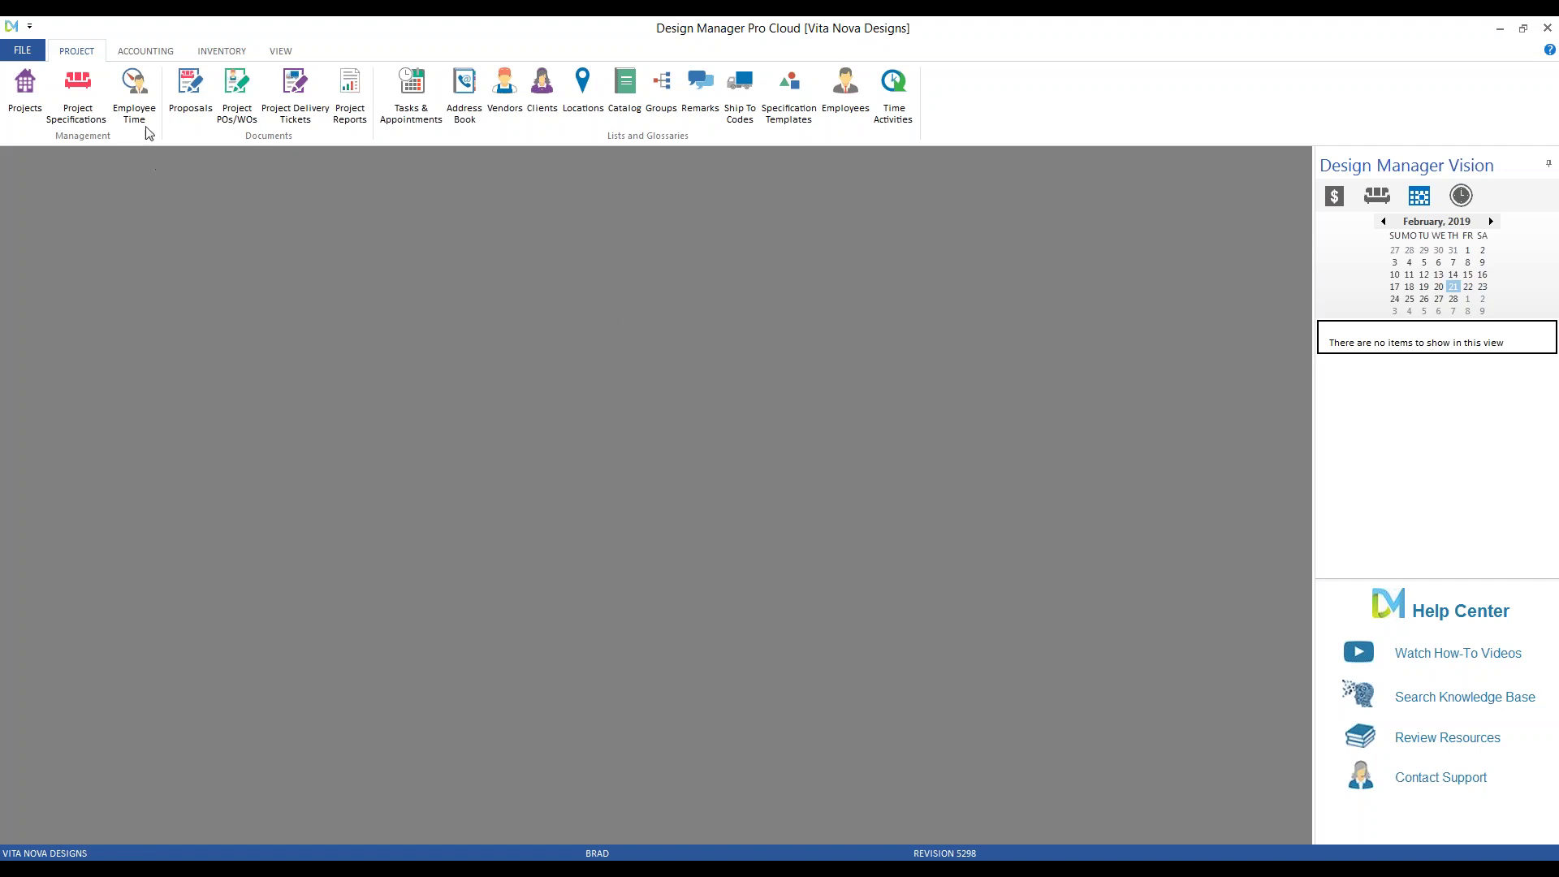
Open Employee Time, reposition it, and accept the suggested employee.
{"action": "left_click", "coordinate": [138, 93]}
{"action": "left_click_drag", "start_coordinate": [261, 282], "coordinate": [235, 248]}
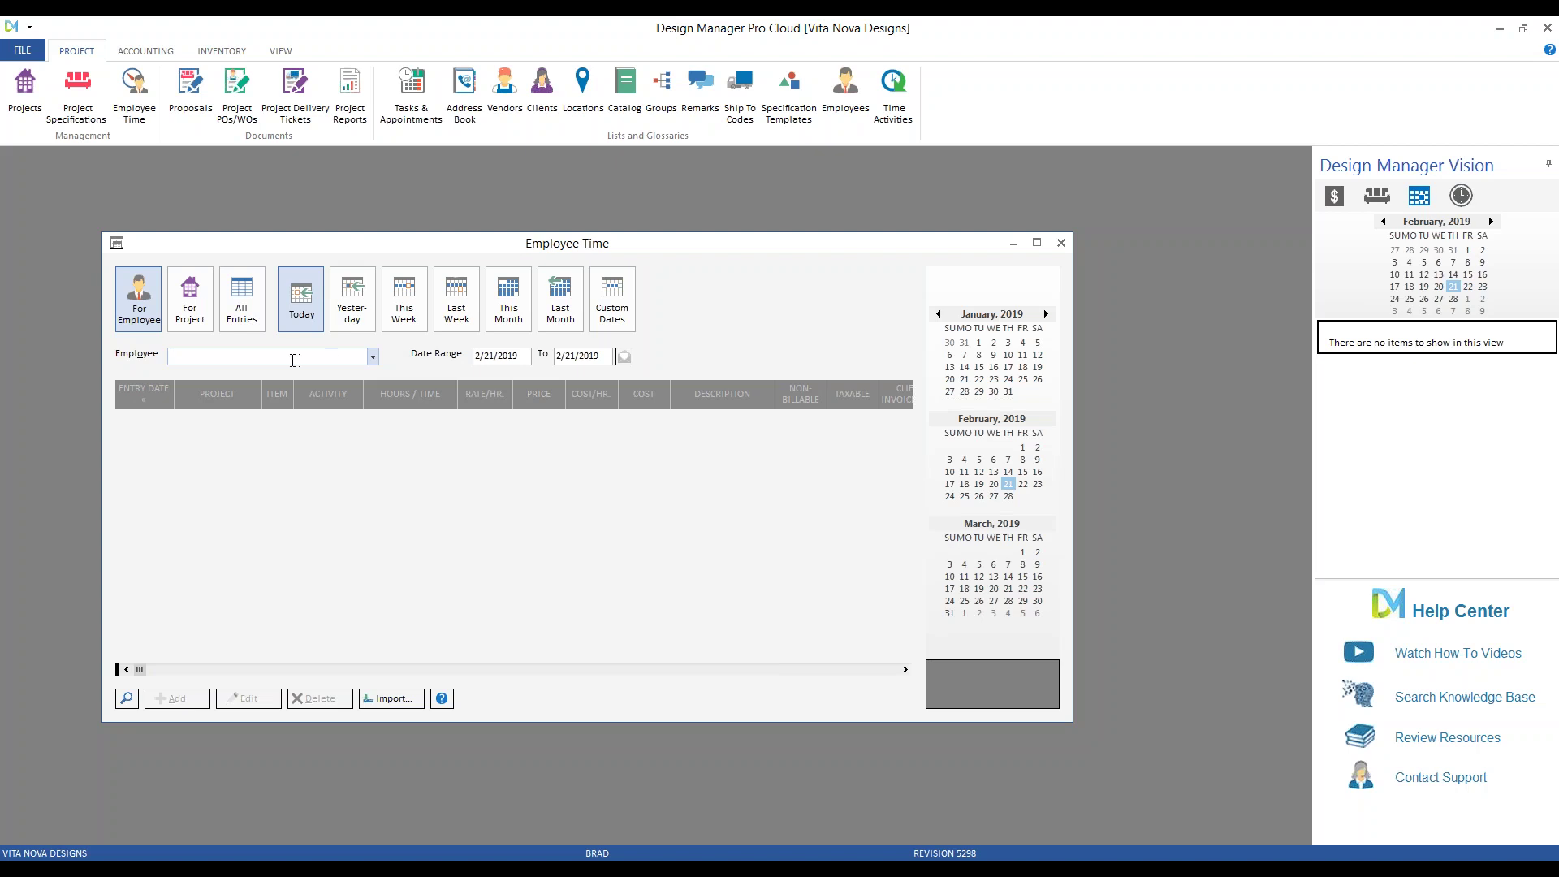
{"action": "type", "text": "p"}
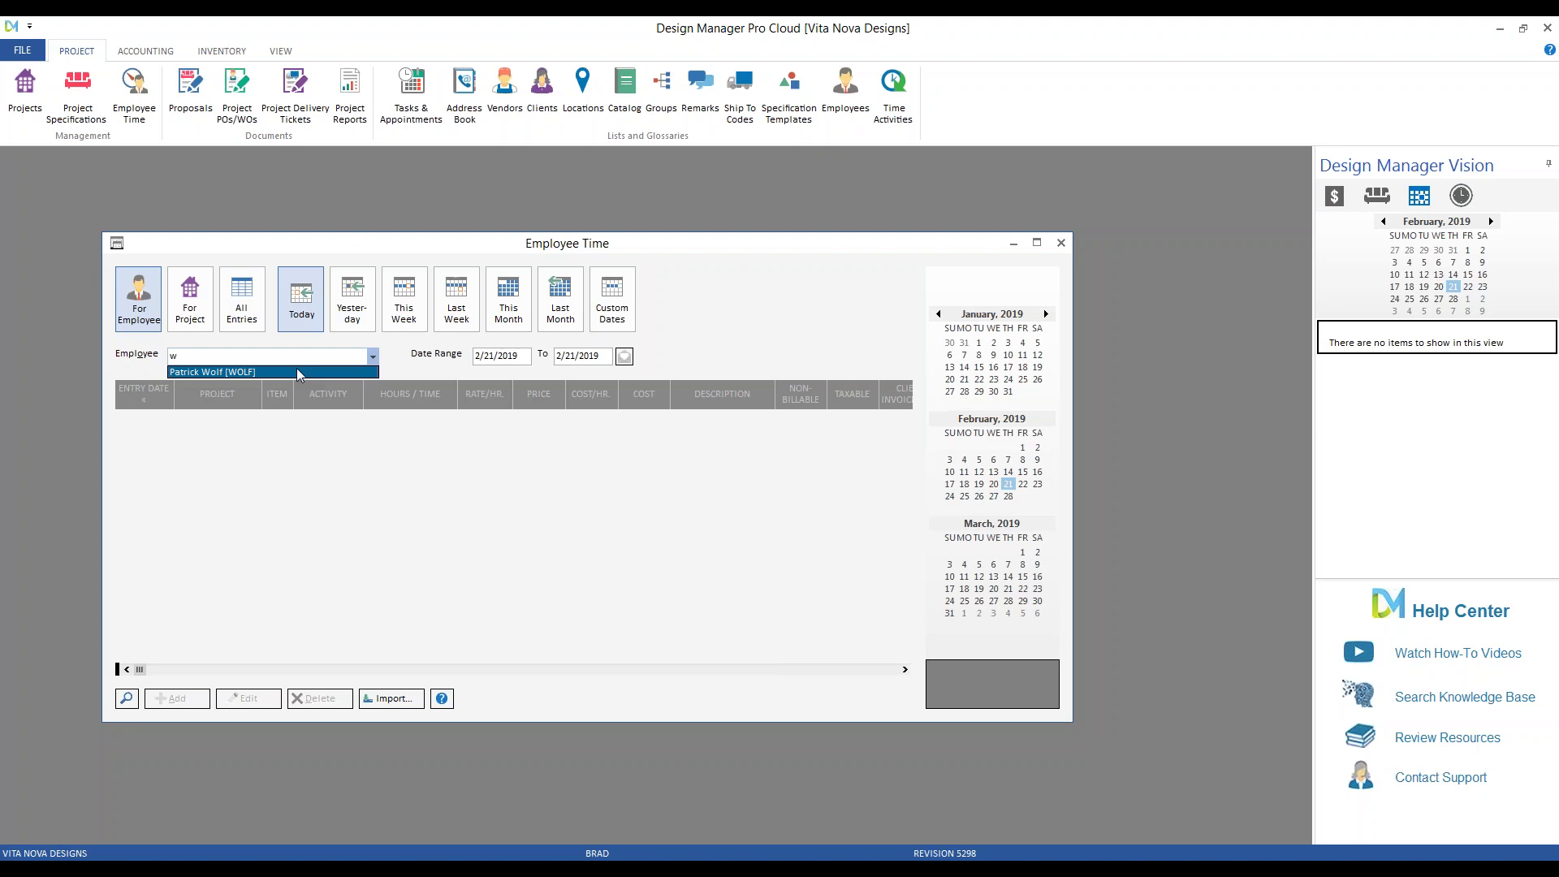
{"action": "key", "text": "Return"}
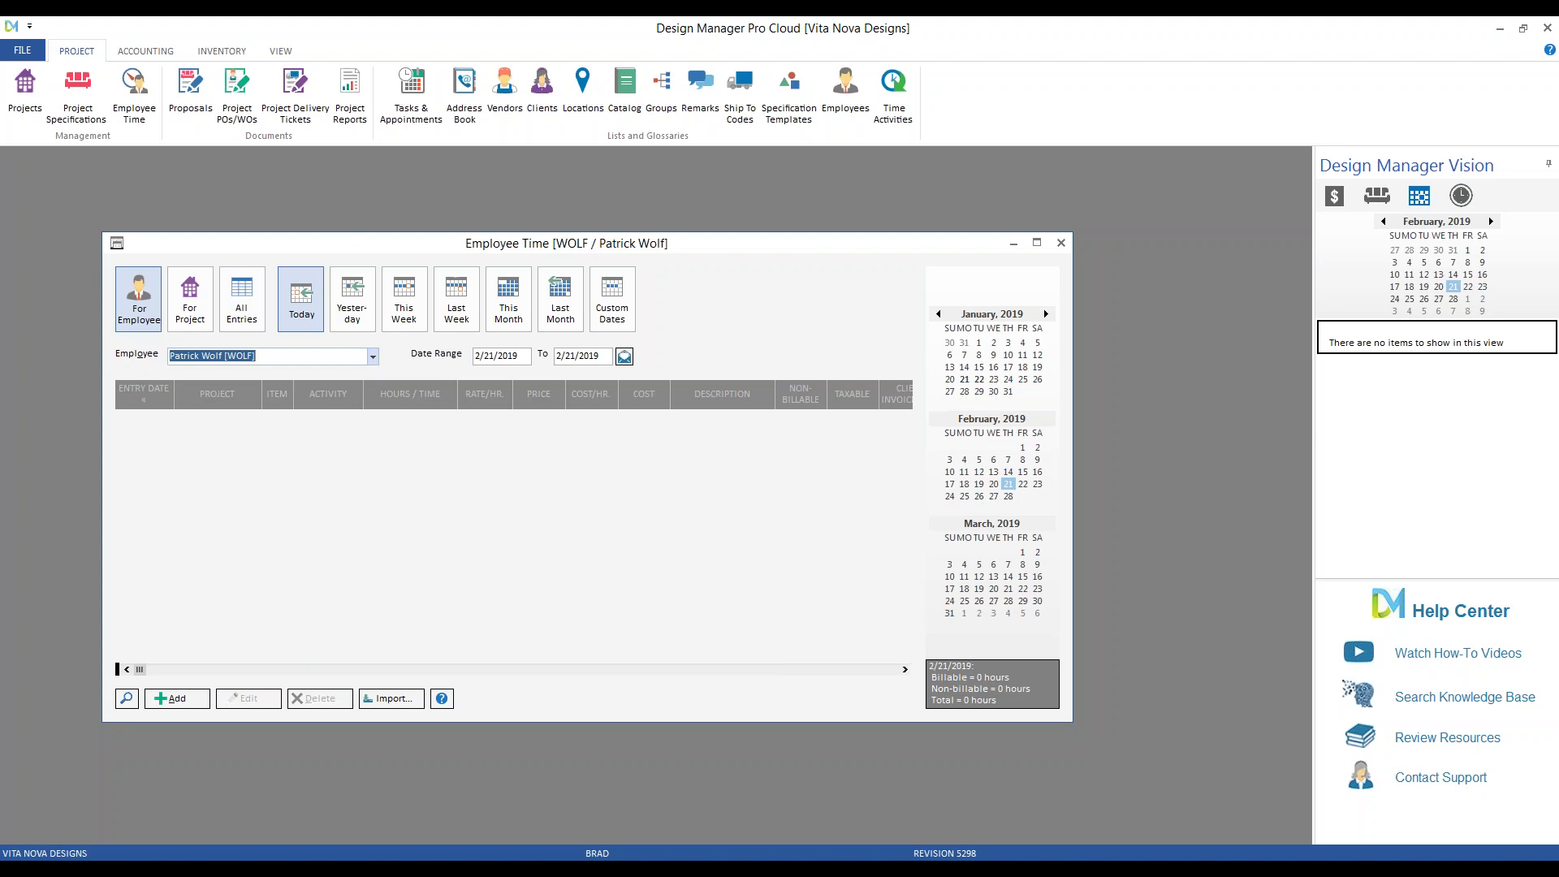
Set the date range to 2/14/2019–2/21/2019 and switch to For Project view.
{"action": "left_click_drag", "start_coordinate": [476, 356], "coordinate": [504, 356]}
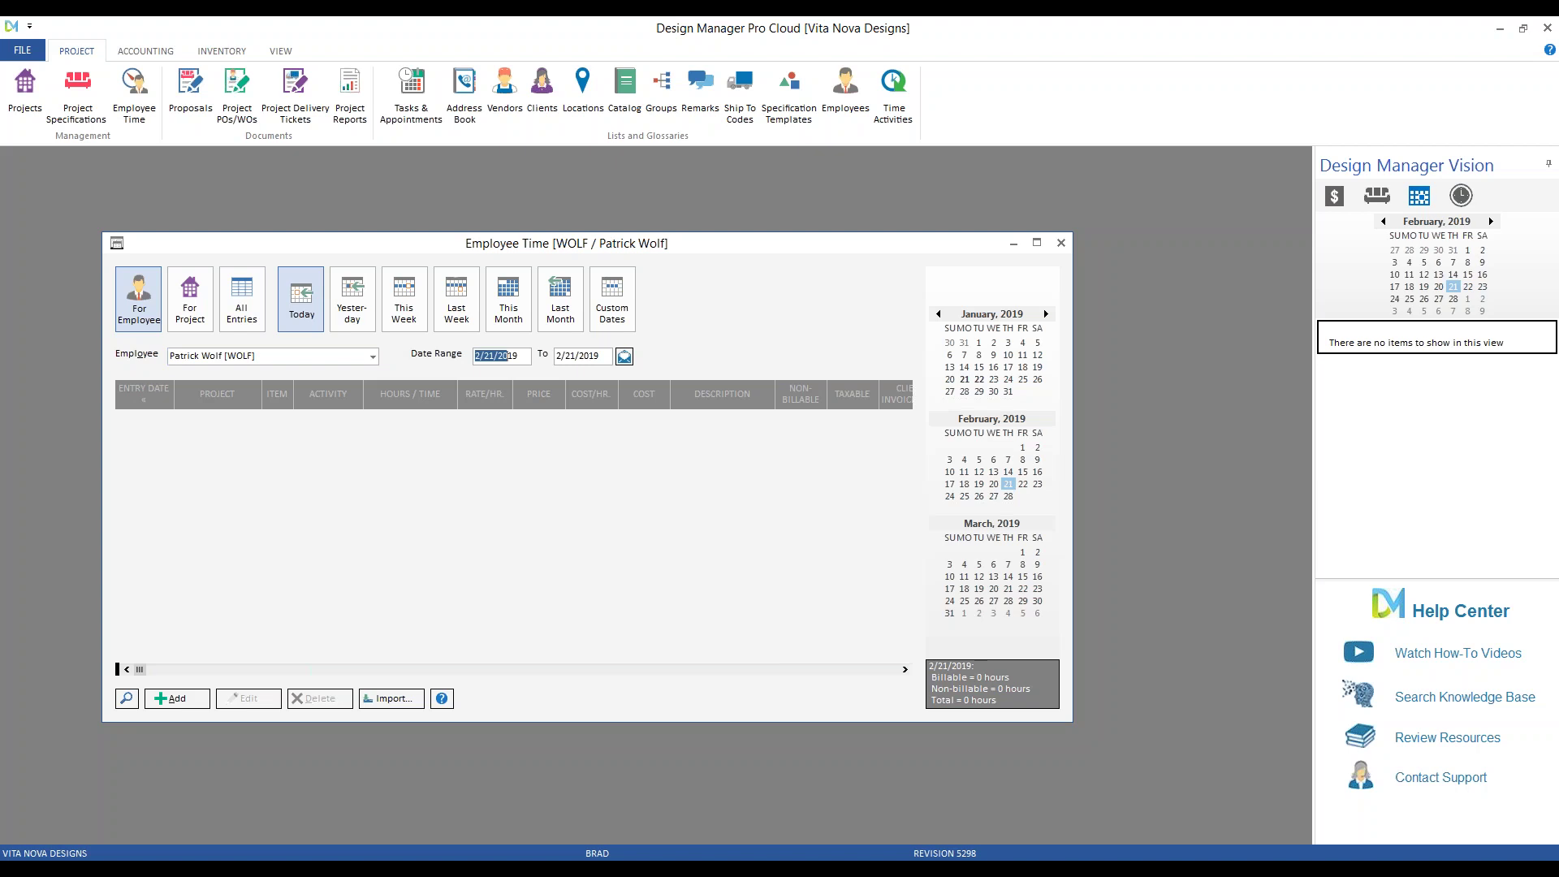
{"action": "left_click", "coordinate": [127, 699]}
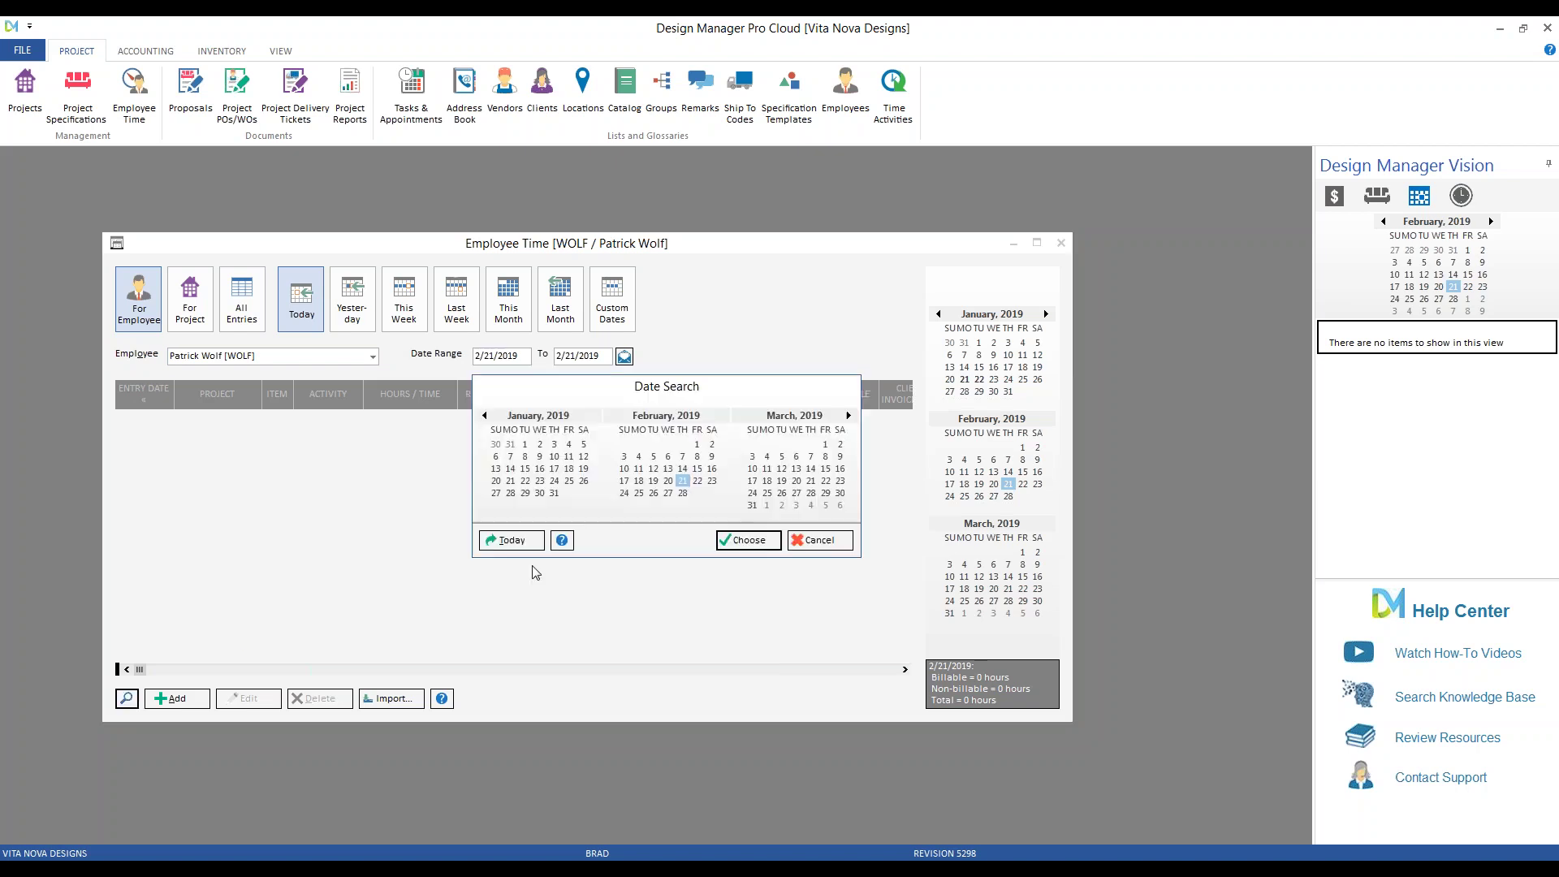
{"action": "left_click", "coordinate": [683, 468], "text": "shift"}
{"action": "left_click", "coordinate": [745, 540]}
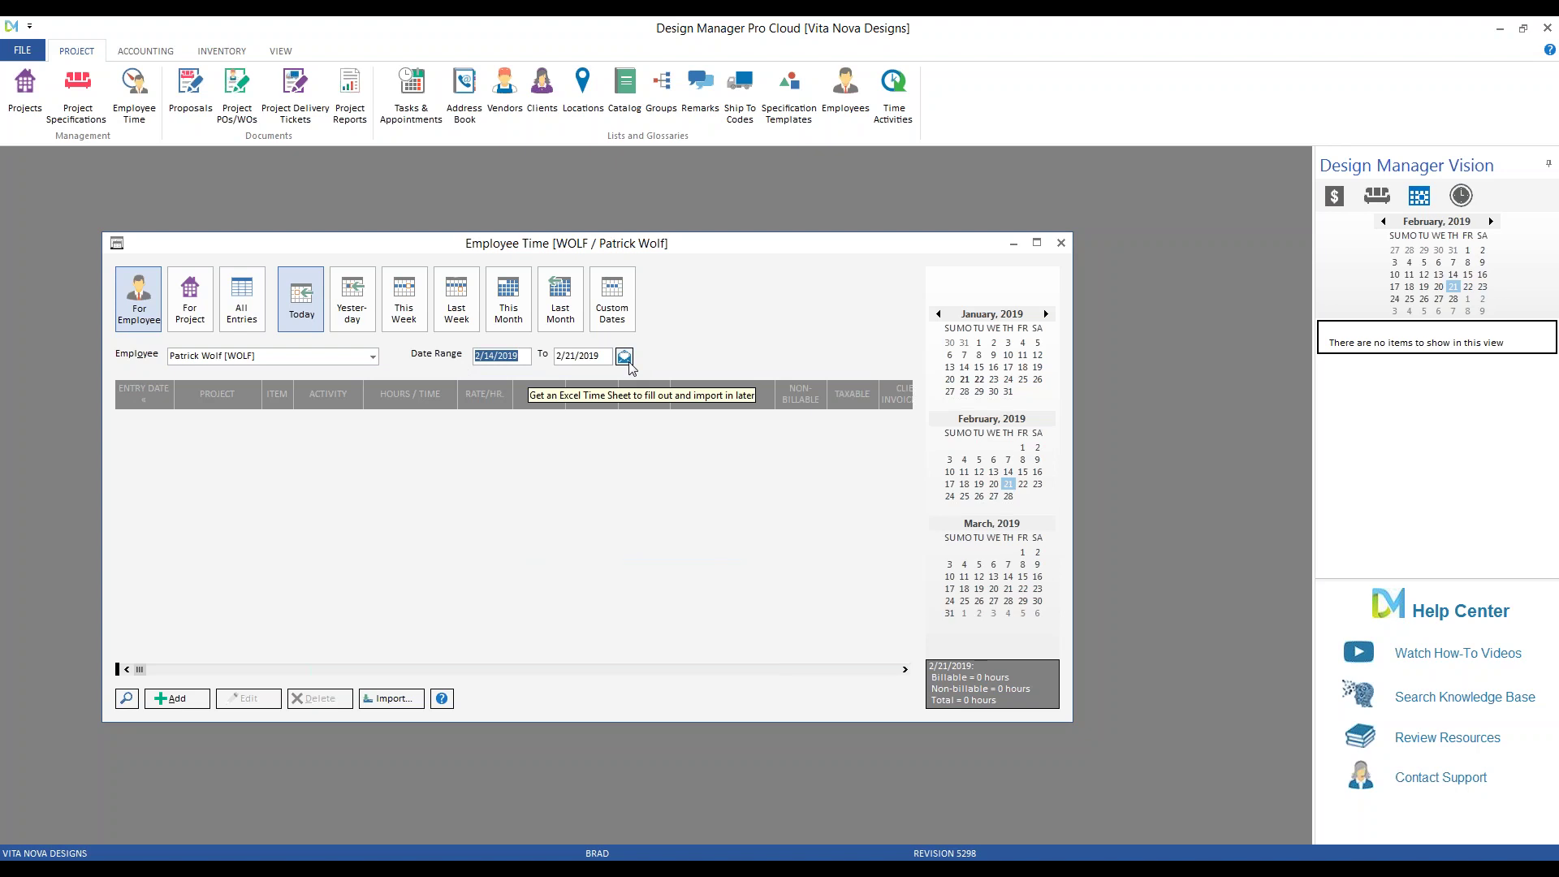
{"action": "left_click", "coordinate": [207, 319]}
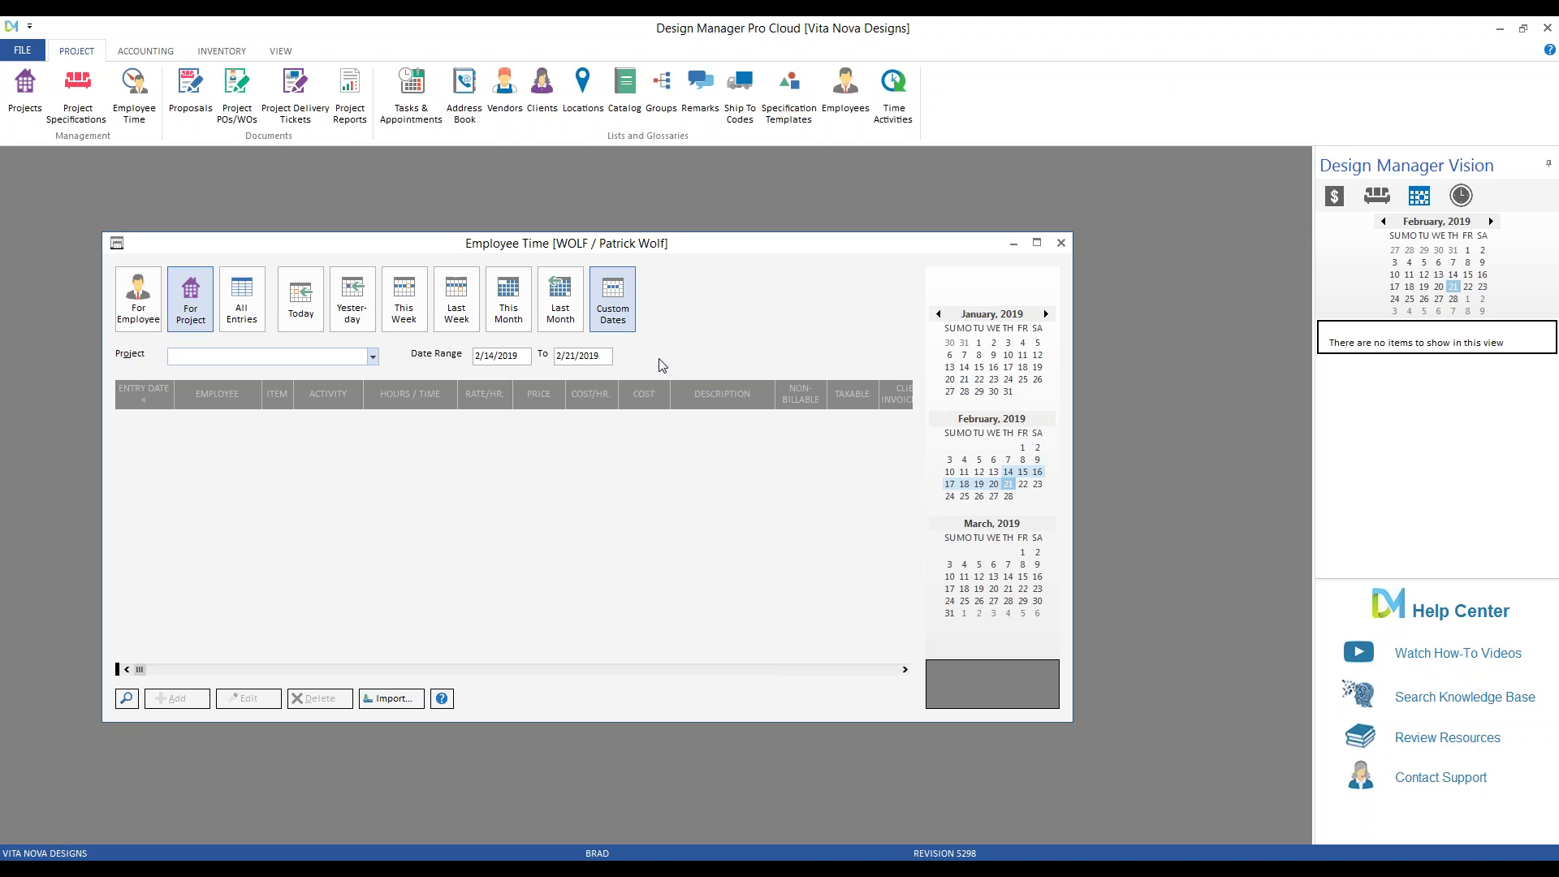
Switch Employee Time back to For Employee mode for 2/14–2/21/2019.
{"action": "left_click", "coordinate": [156, 314]}
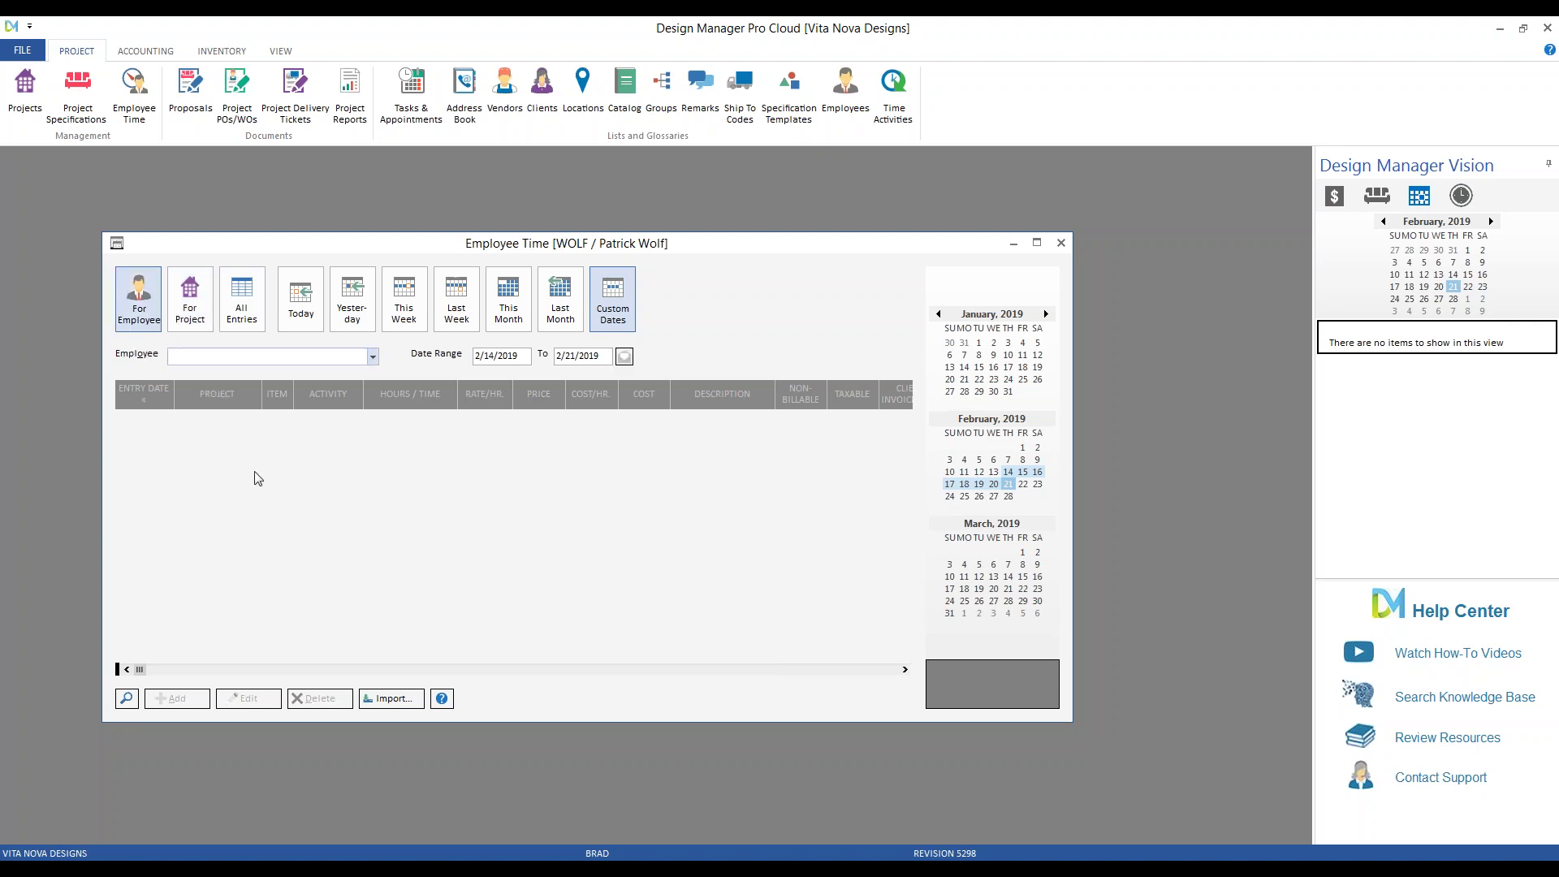
Choose the second employee in the list and request an Excel time sheet for 2/14–2/21/2019.
{"action": "left_click", "coordinate": [372, 356]}
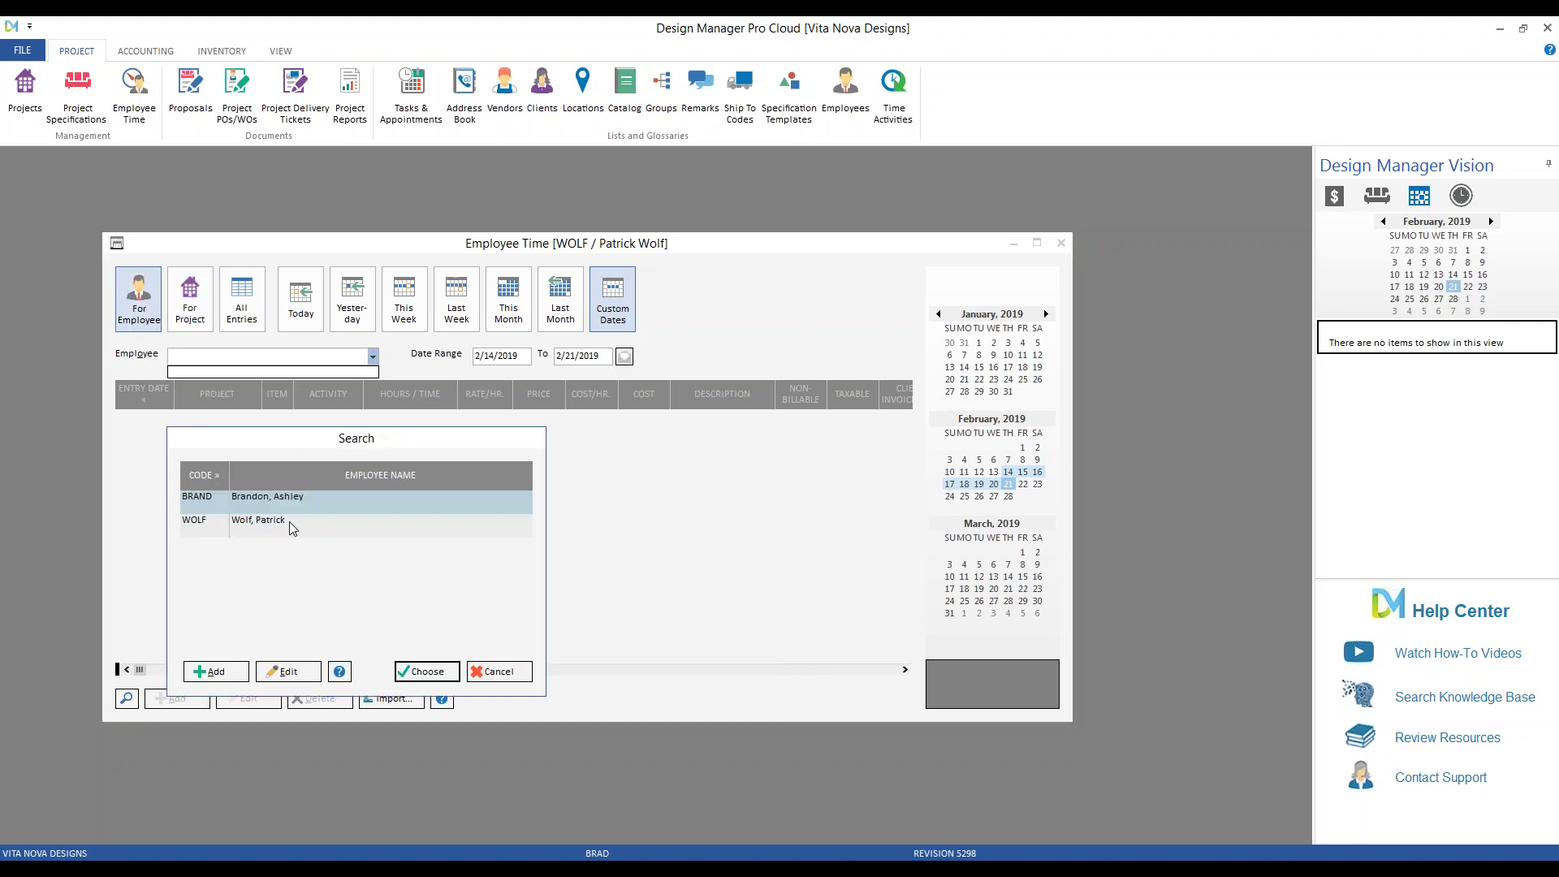
{"action": "left_click", "coordinate": [293, 526]}
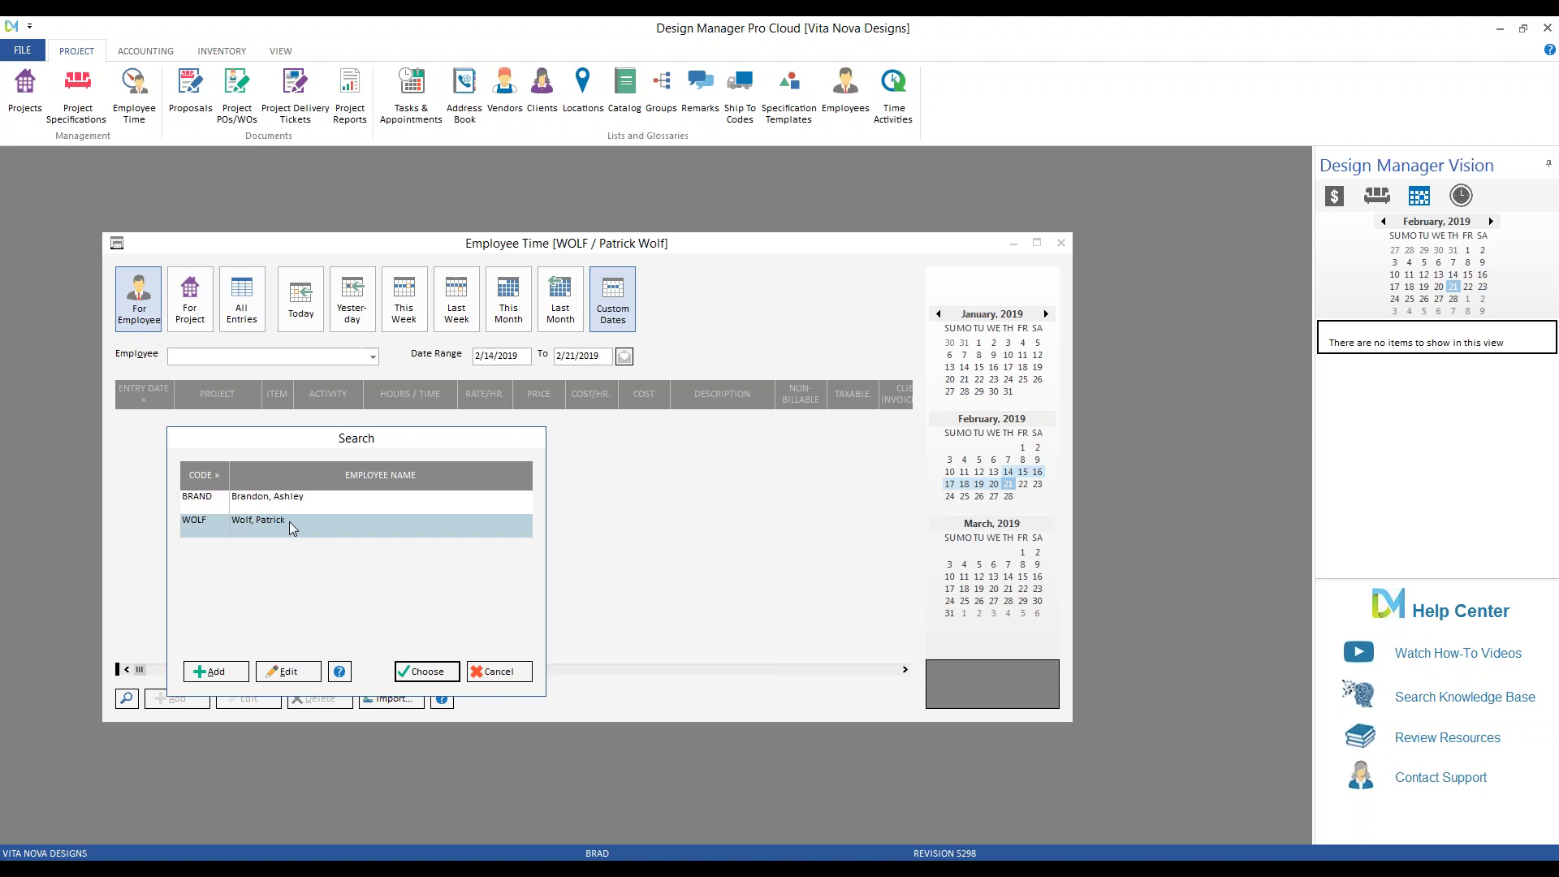
{"action": "double_click", "coordinate": [406, 535]}
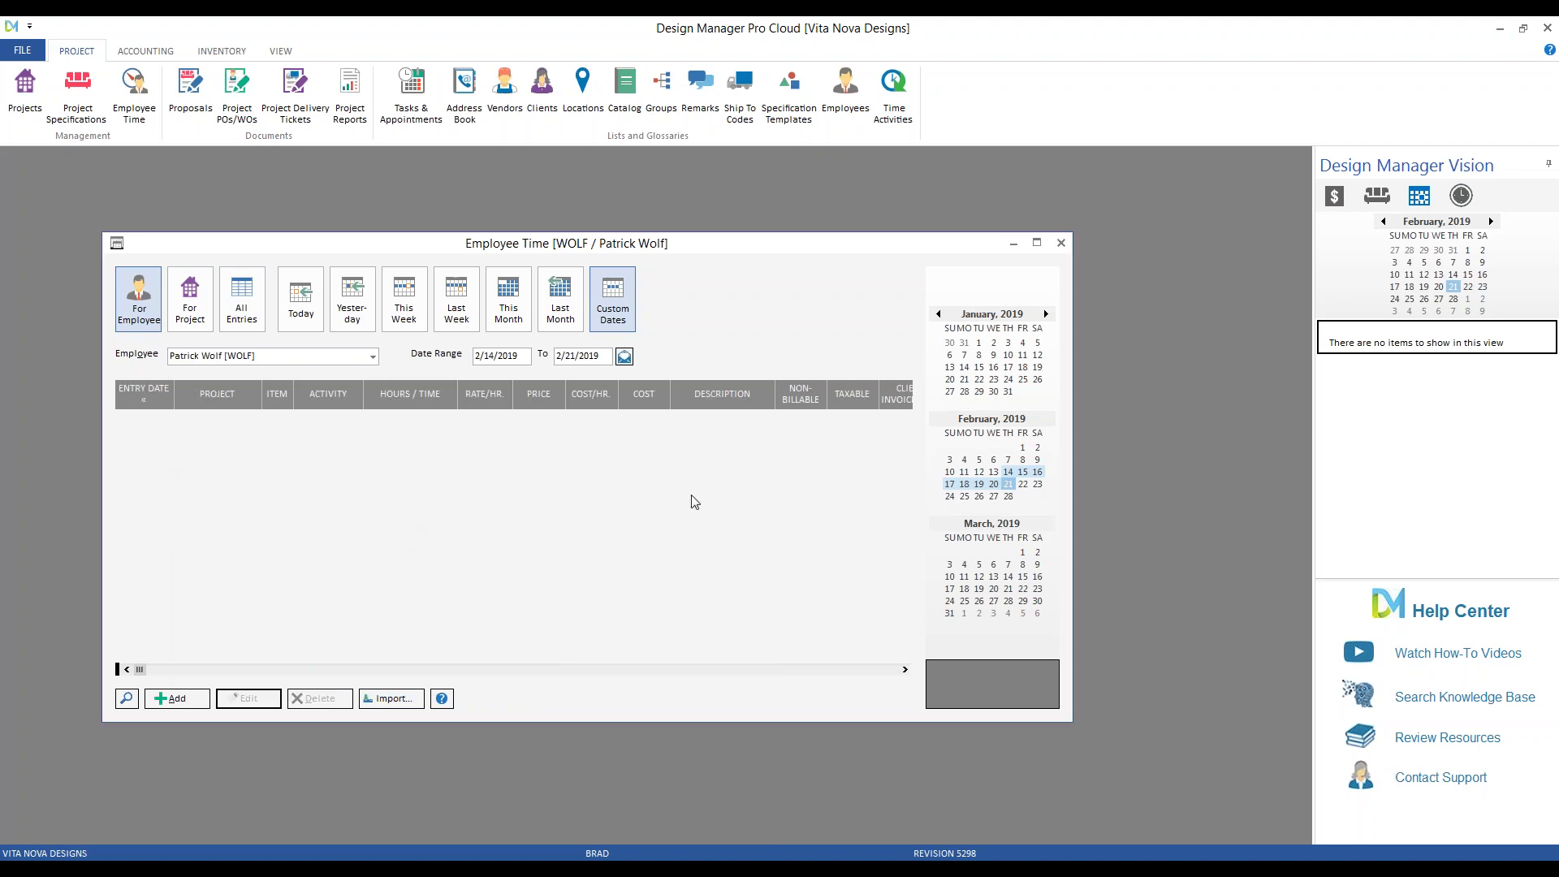
{"action": "left_click", "coordinate": [626, 362]}
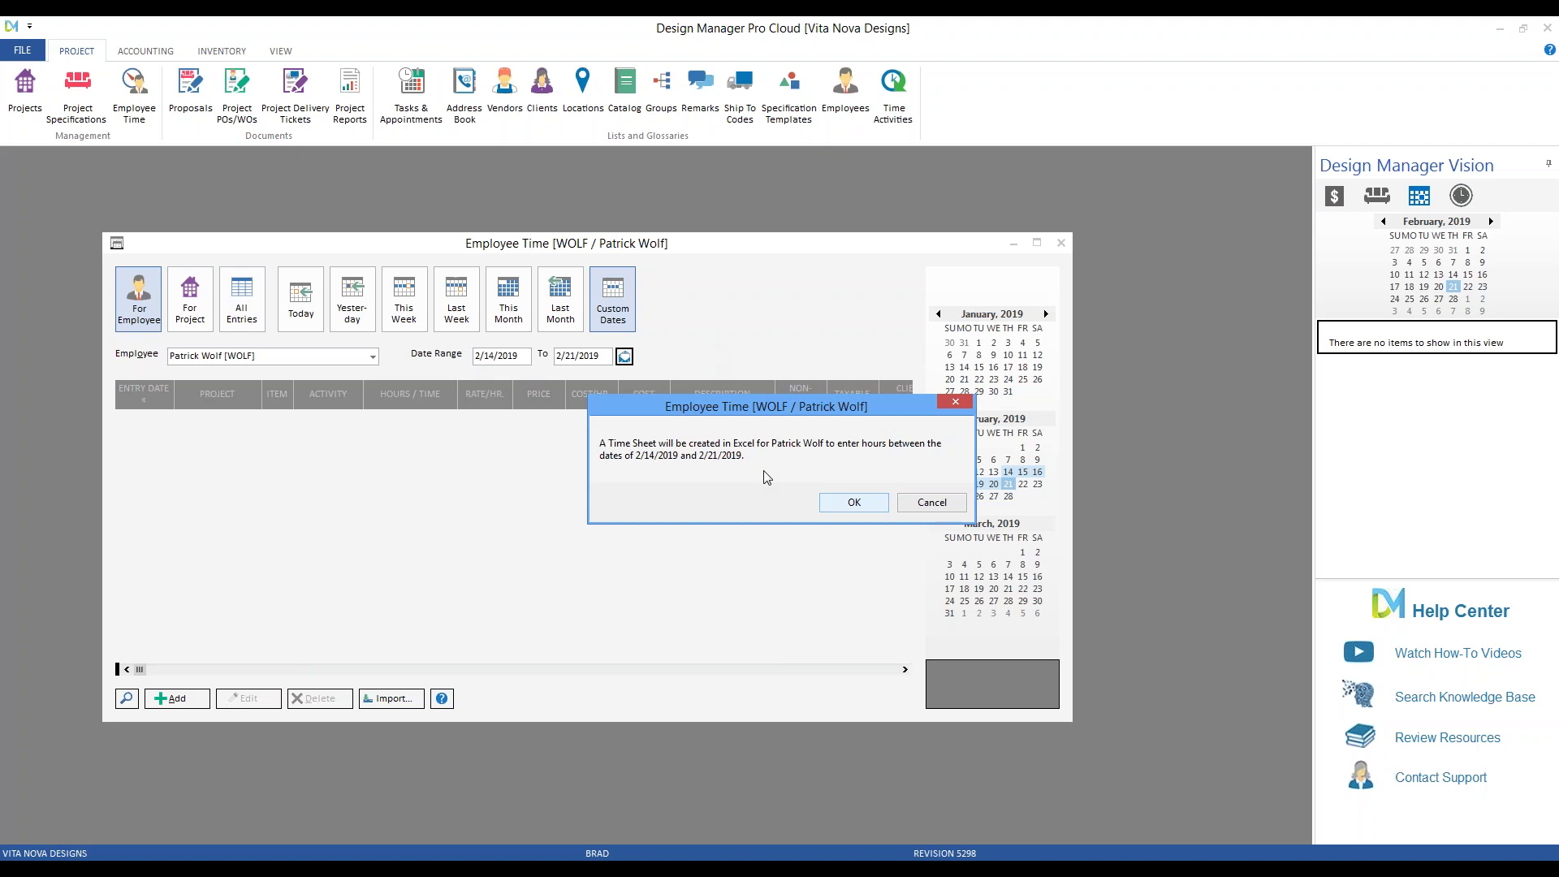
Confirm creating the 2/14–2/21/2019 Excel time sheet and cancel its e-mail.
{"action": "left_click", "coordinate": [853, 502]}
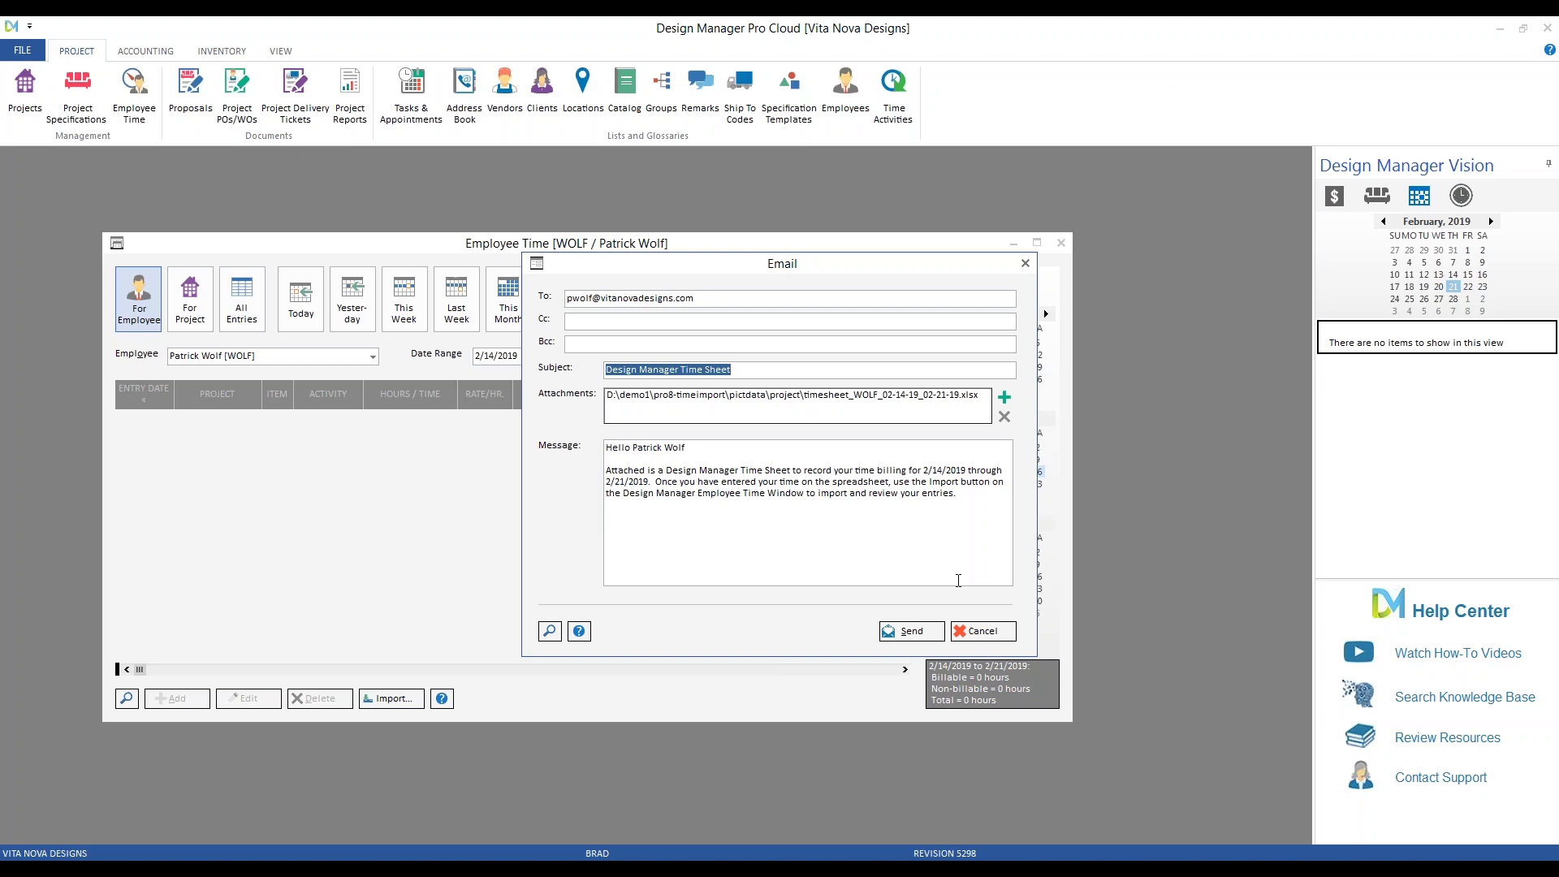
{"action": "left_click", "coordinate": [994, 632]}
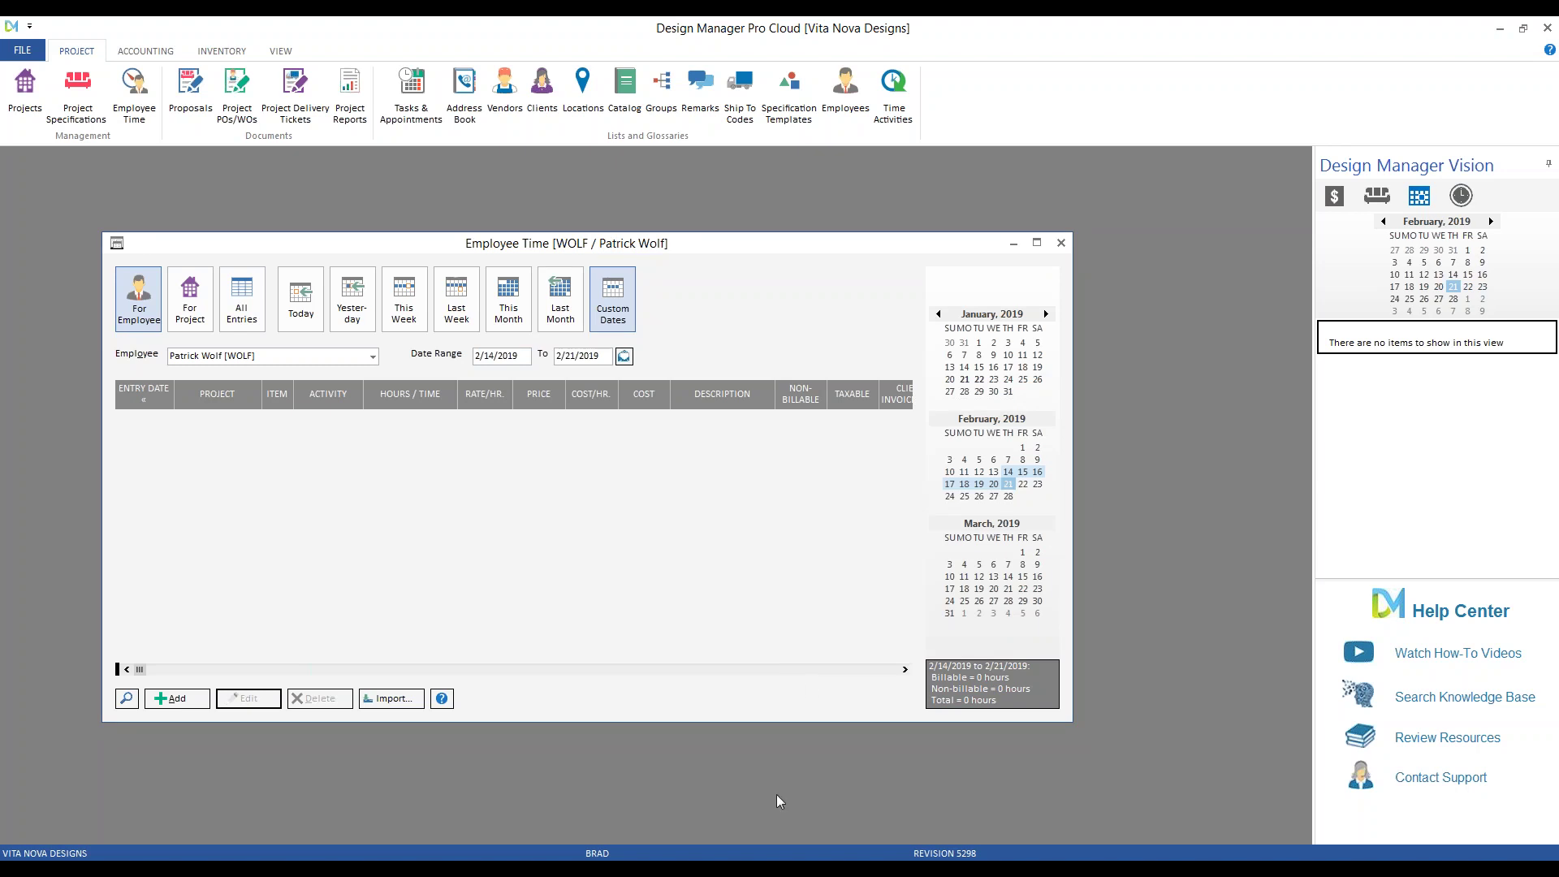
Review the blank 2/14–2/21/2019 time sheet workbook and minimize Excel.
{"action": "mouse_move", "coordinate": [767, 834]}
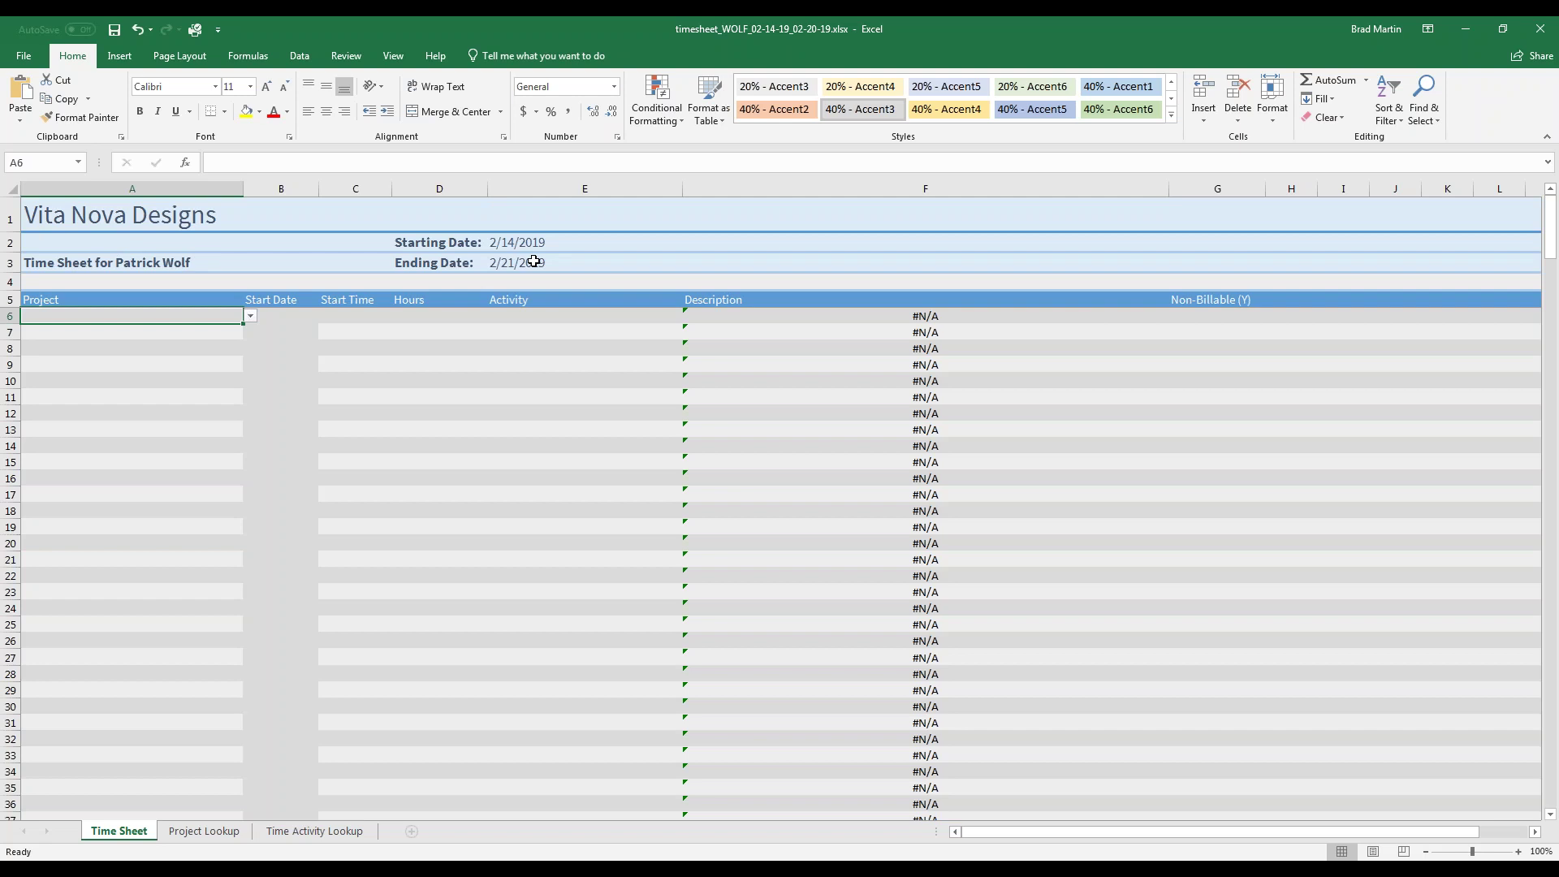
{"action": "left_click", "coordinate": [1466, 31]}
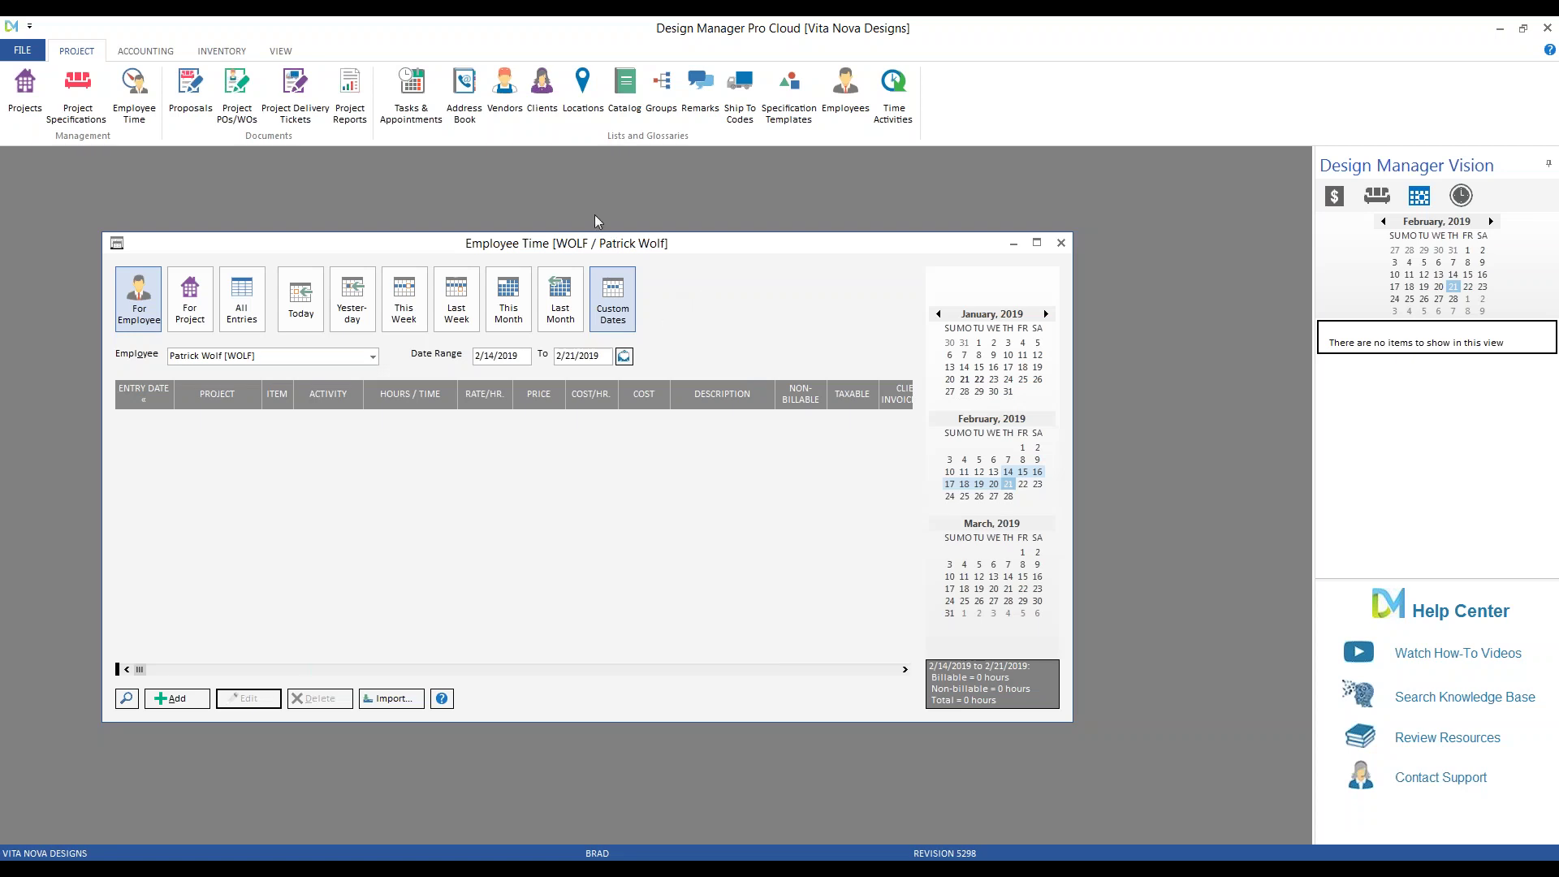
Filter the Address Book to show only employees, hiding clients and vendors.
{"action": "left_click", "coordinate": [469, 102]}
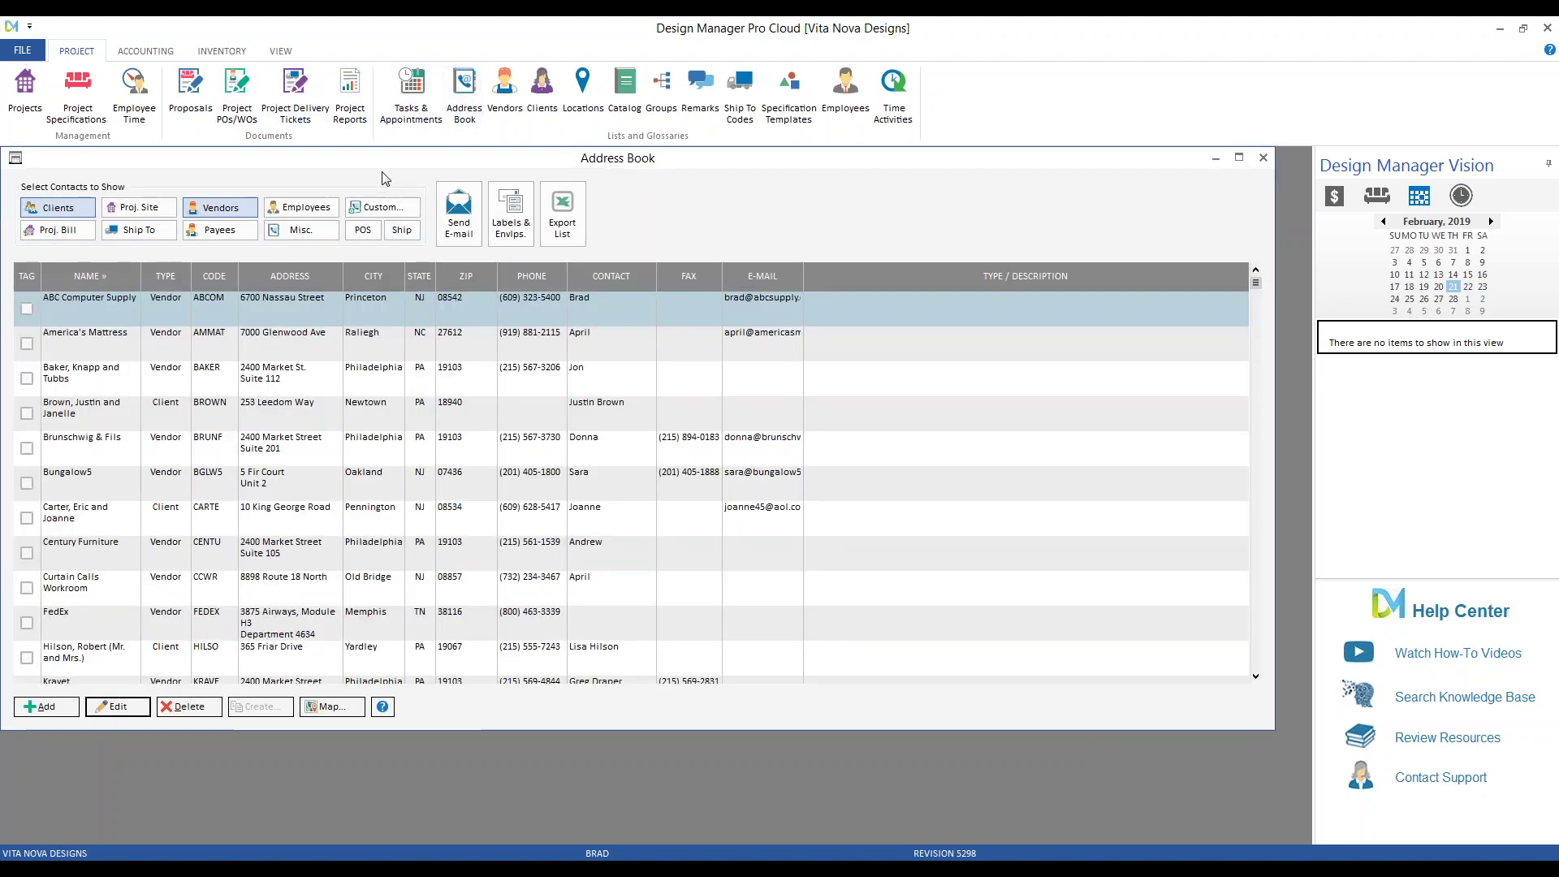
{"action": "left_click_drag", "start_coordinate": [372, 161], "coordinate": [408, 202]}
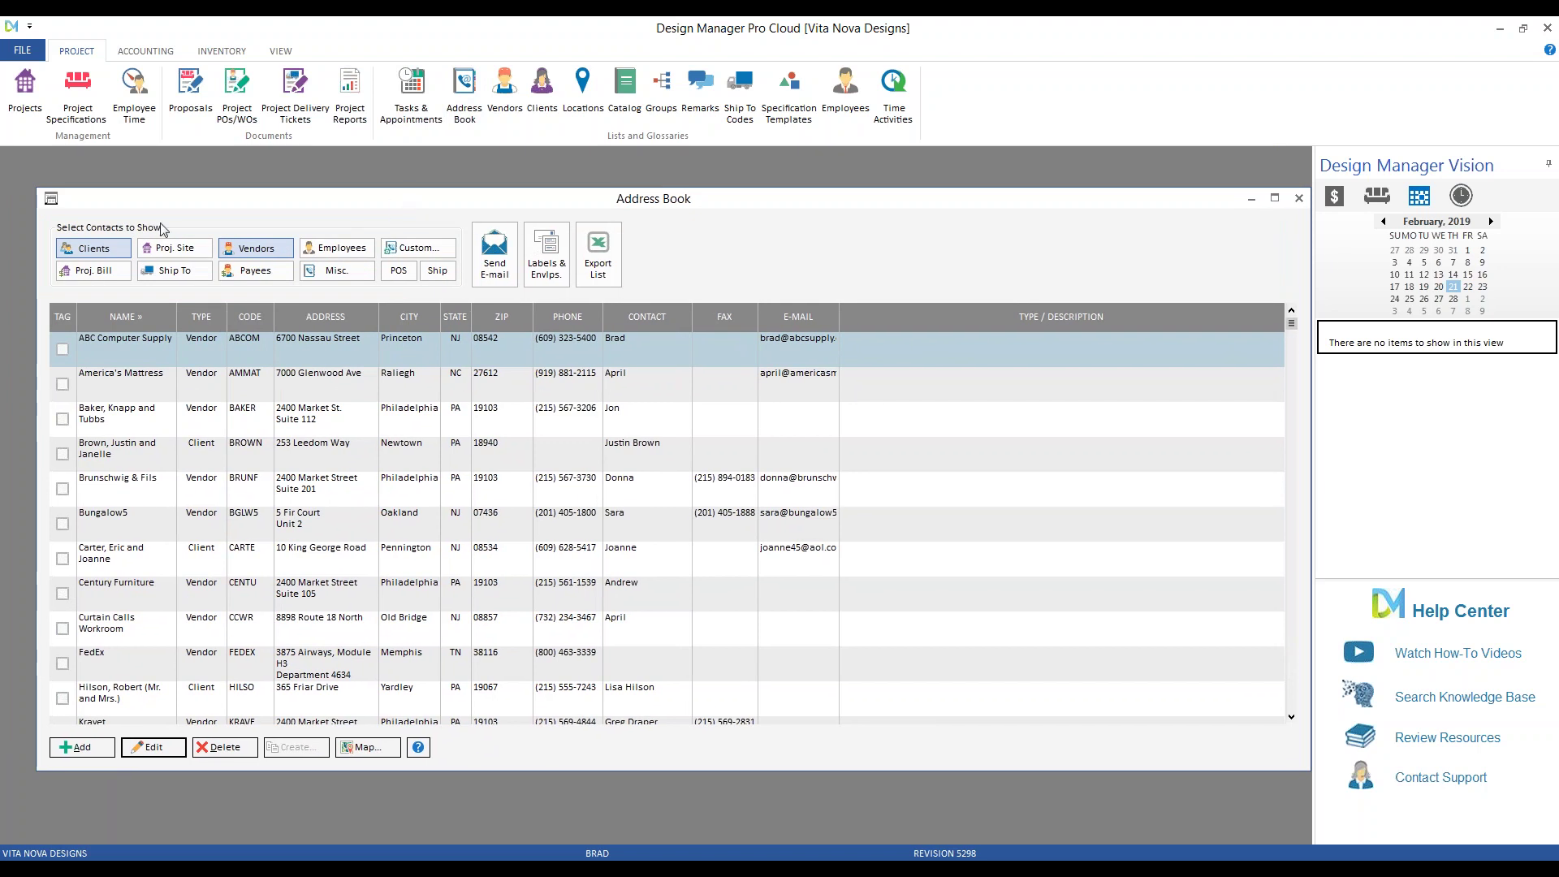
{"action": "left_click", "coordinate": [114, 250]}
{"action": "left_click", "coordinate": [242, 251]}
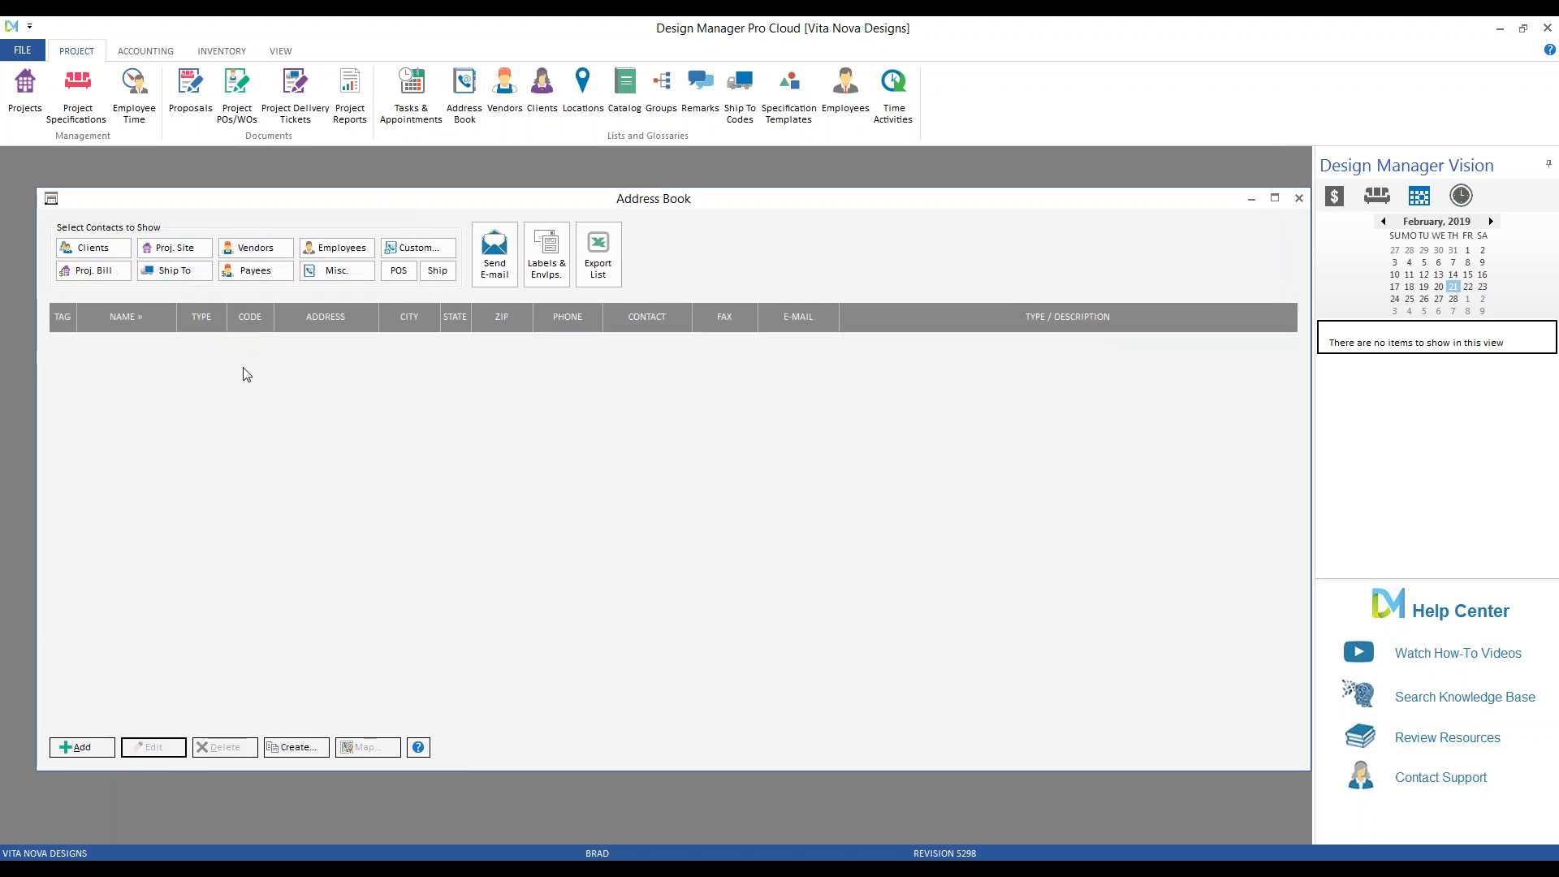
{"action": "left_click", "coordinate": [357, 249]}
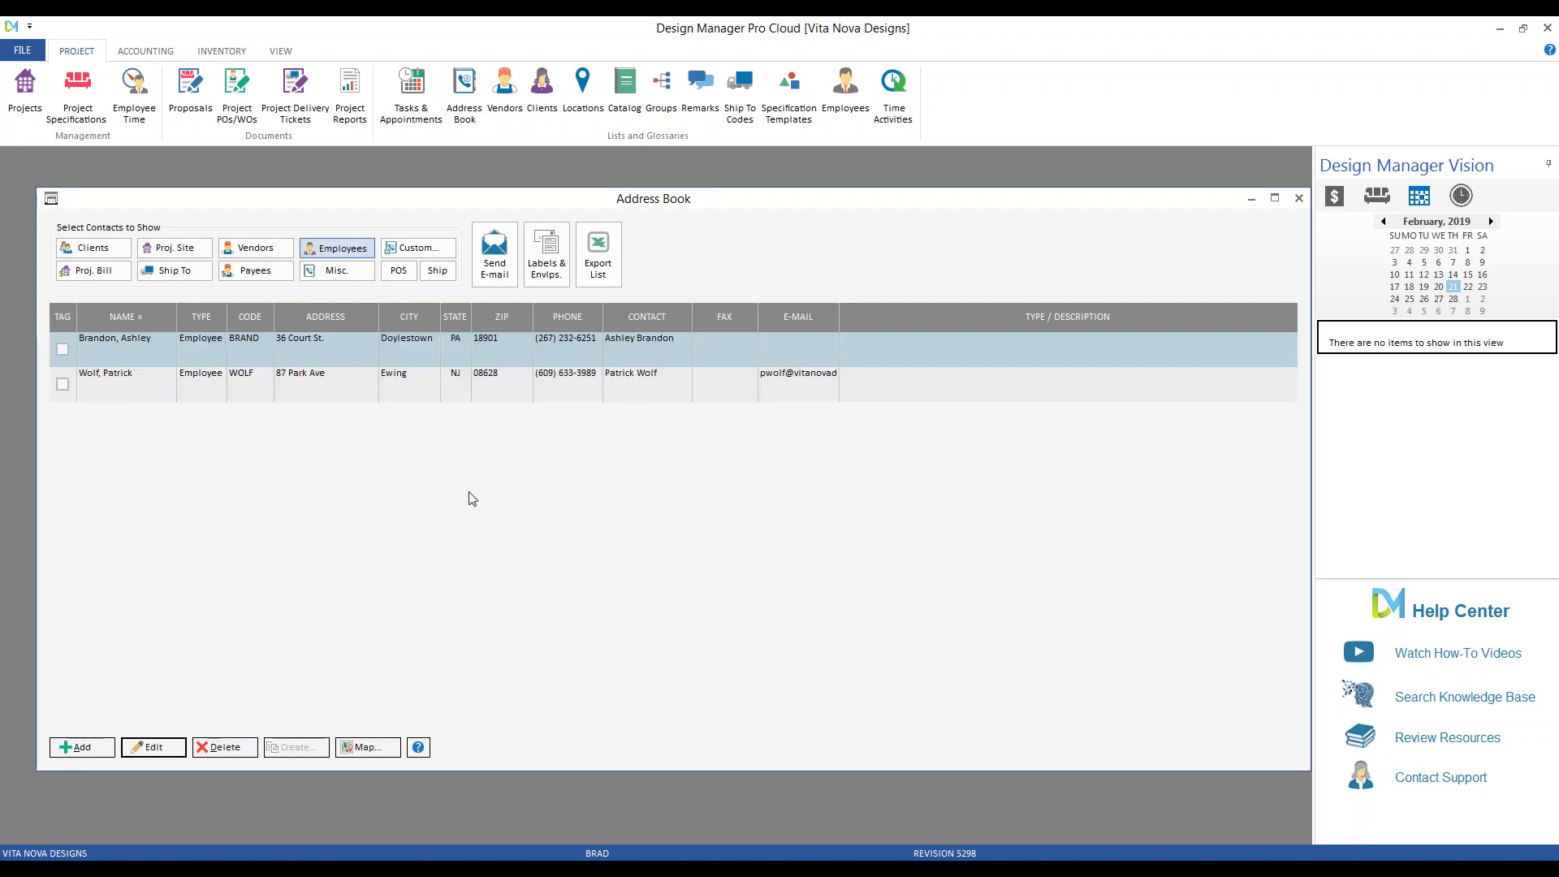
Tag both employee rows and start an e-mail to them.
{"action": "left_click", "coordinate": [61, 350]}
{"action": "left_click", "coordinate": [62, 384]}
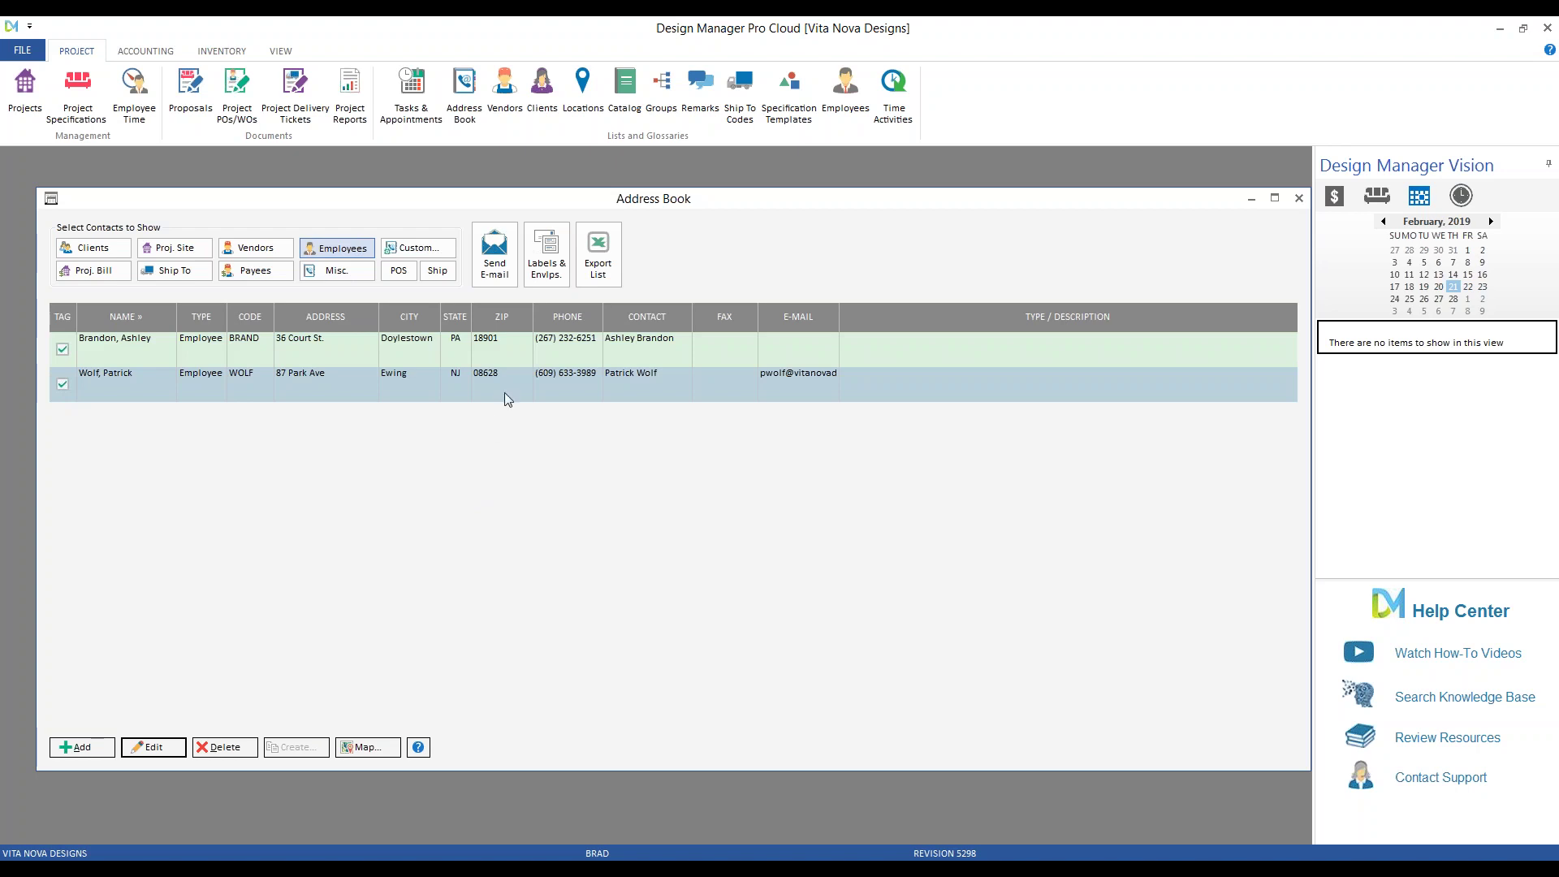
{"action": "left_click", "coordinate": [495, 268]}
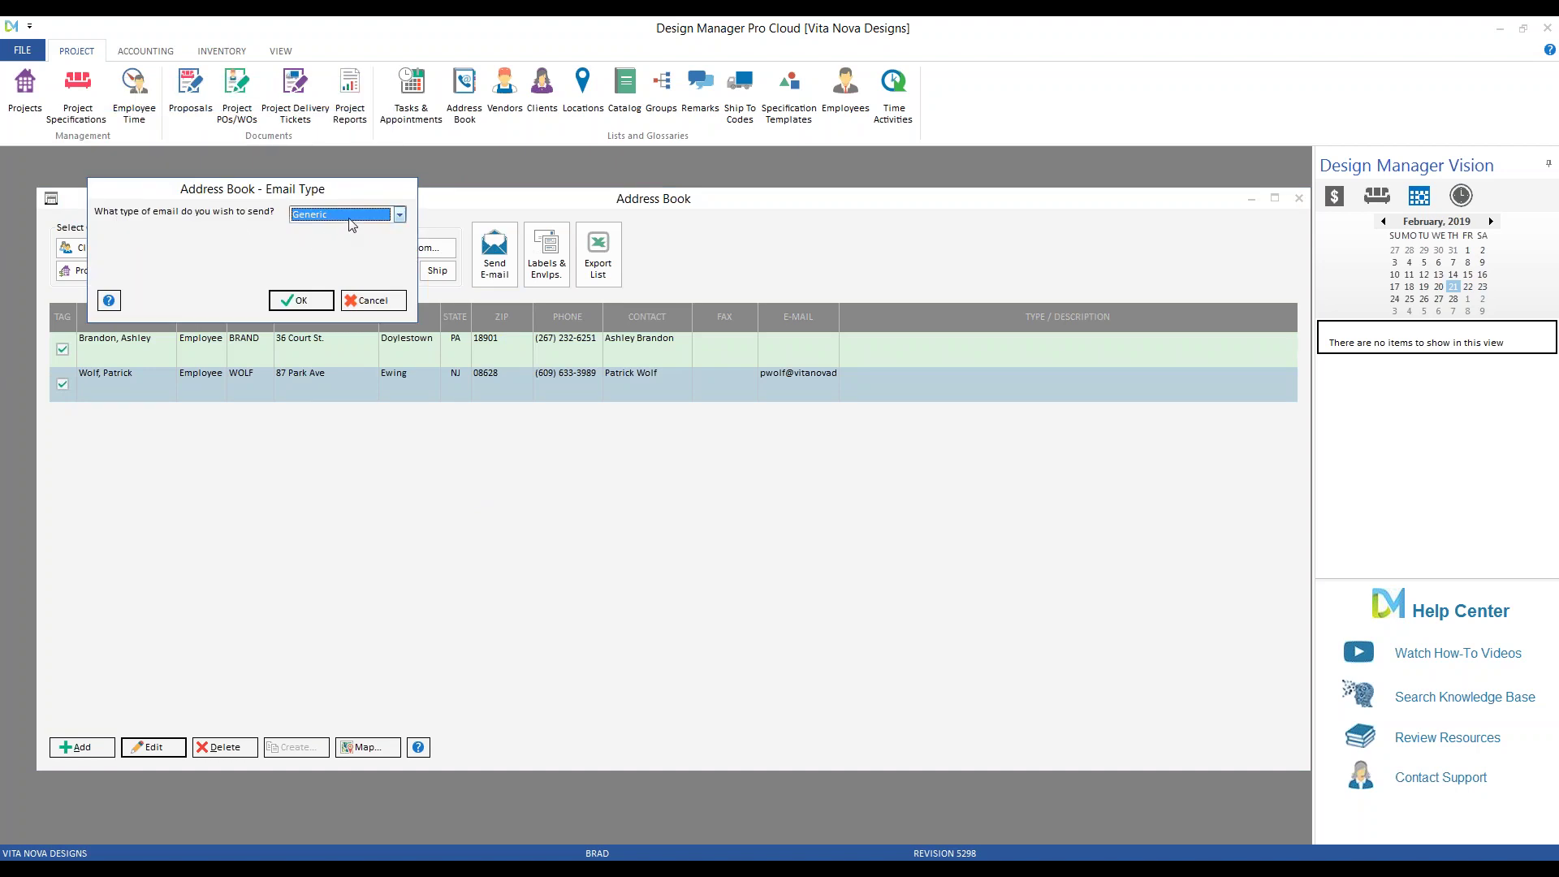
{"action": "left_click", "coordinate": [400, 216]}
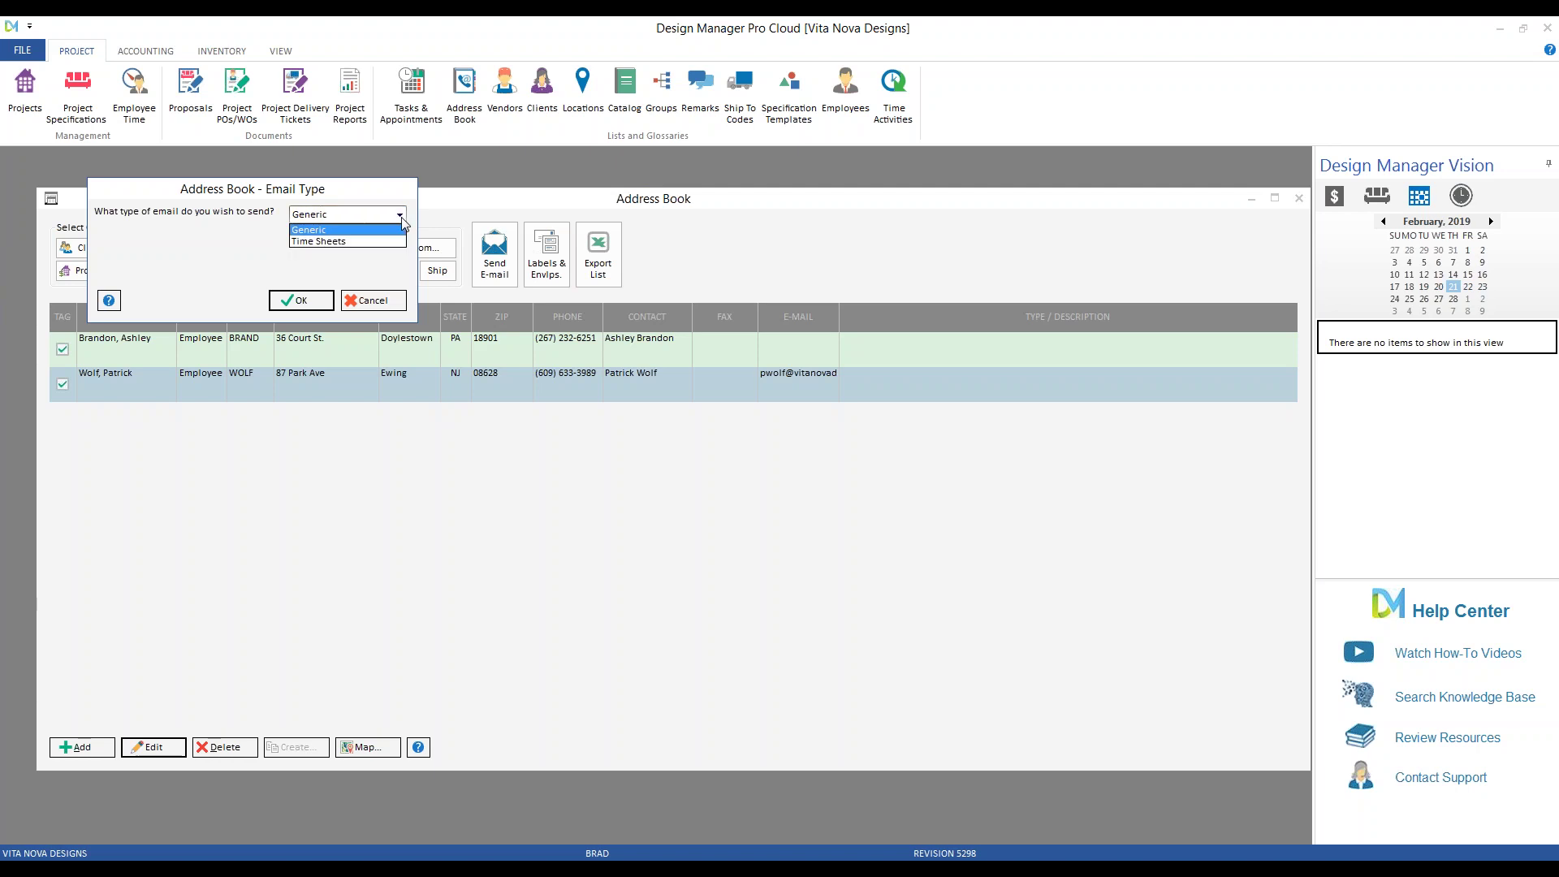
{"action": "left_click", "coordinate": [378, 242]}
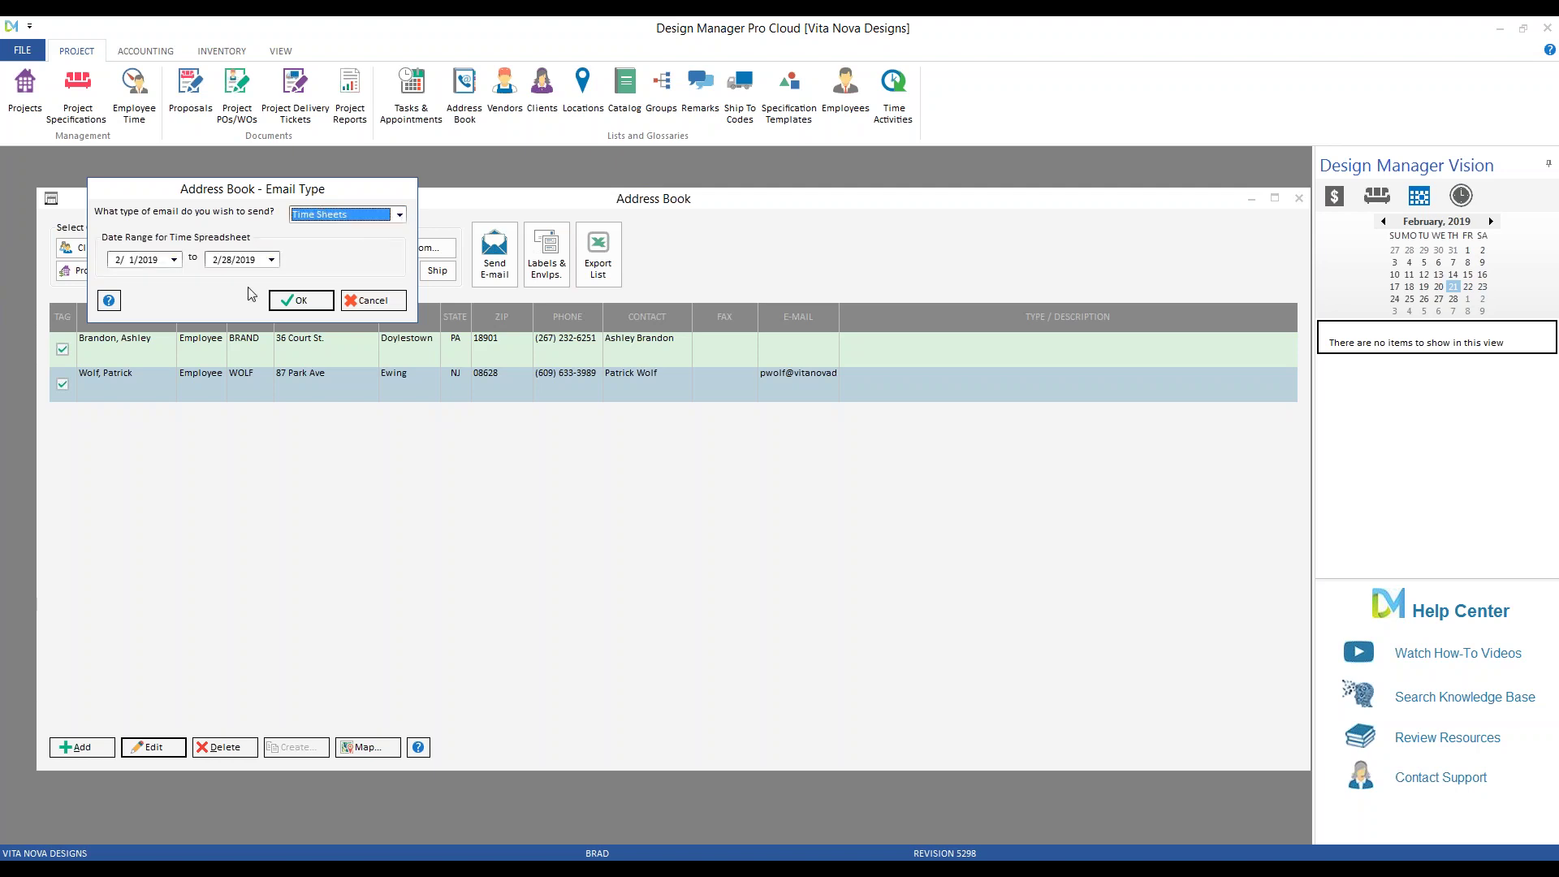
{"action": "left_click", "coordinate": [174, 261]}
{"action": "left_click", "coordinate": [175, 261]}
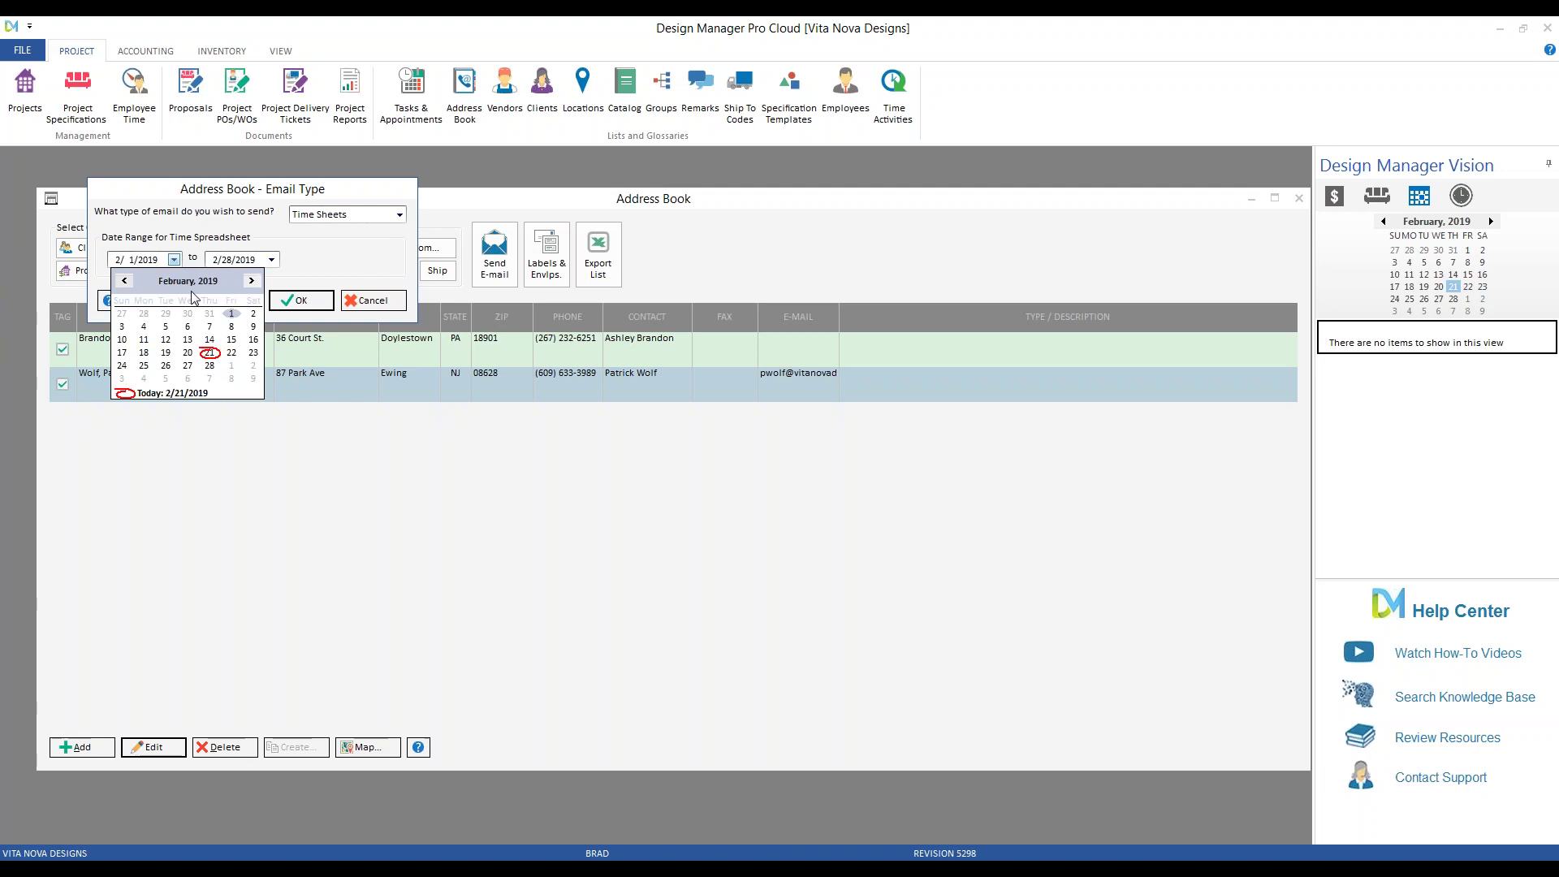
{"action": "left_click", "coordinate": [209, 340]}
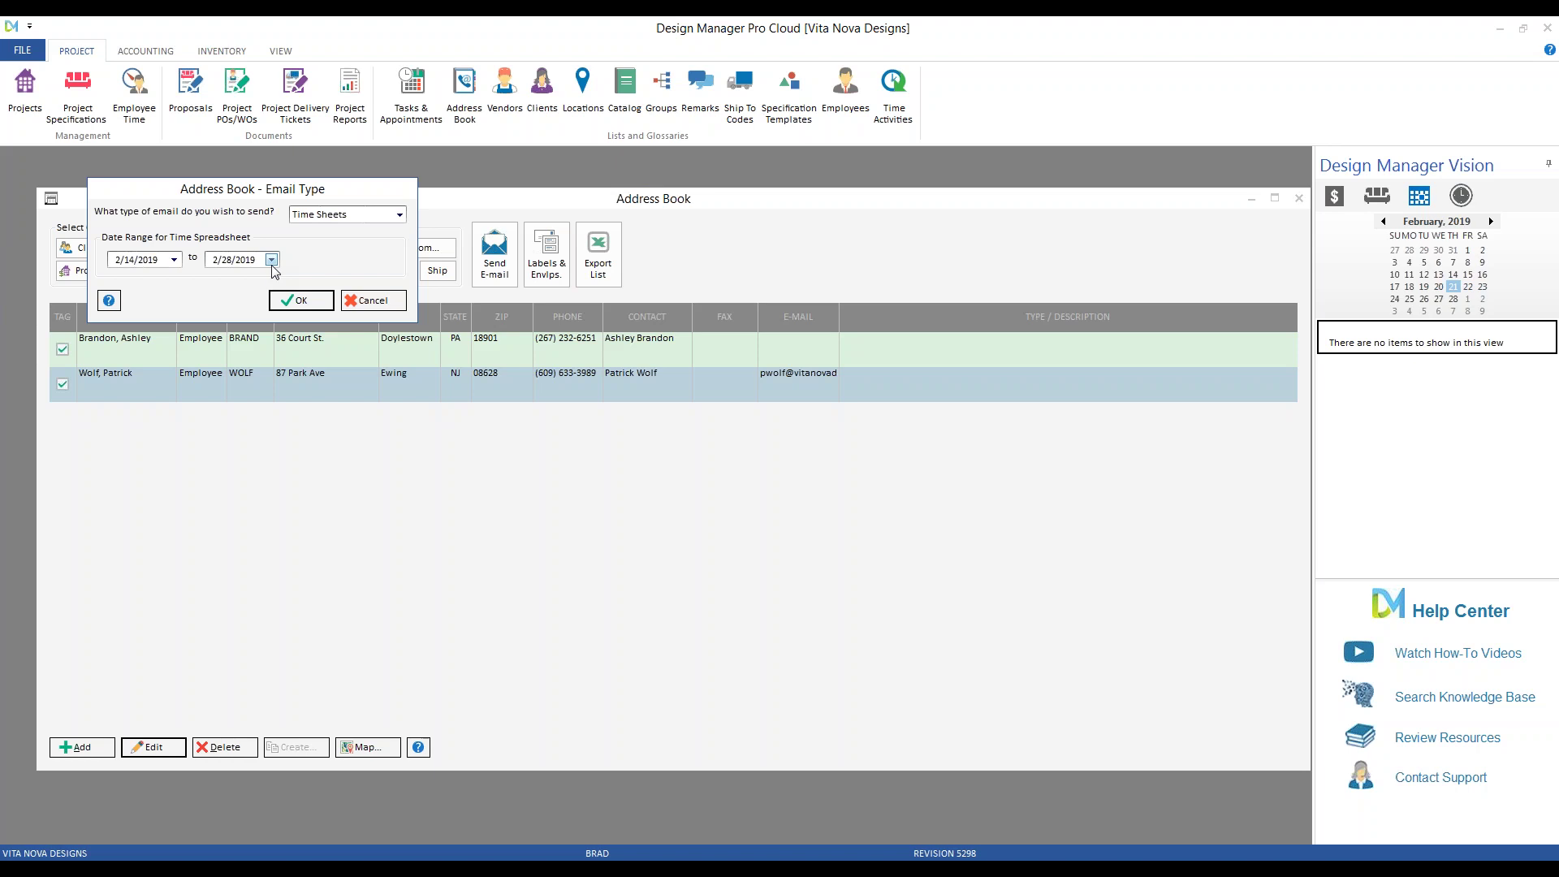
{"action": "left_click", "coordinate": [372, 300]}
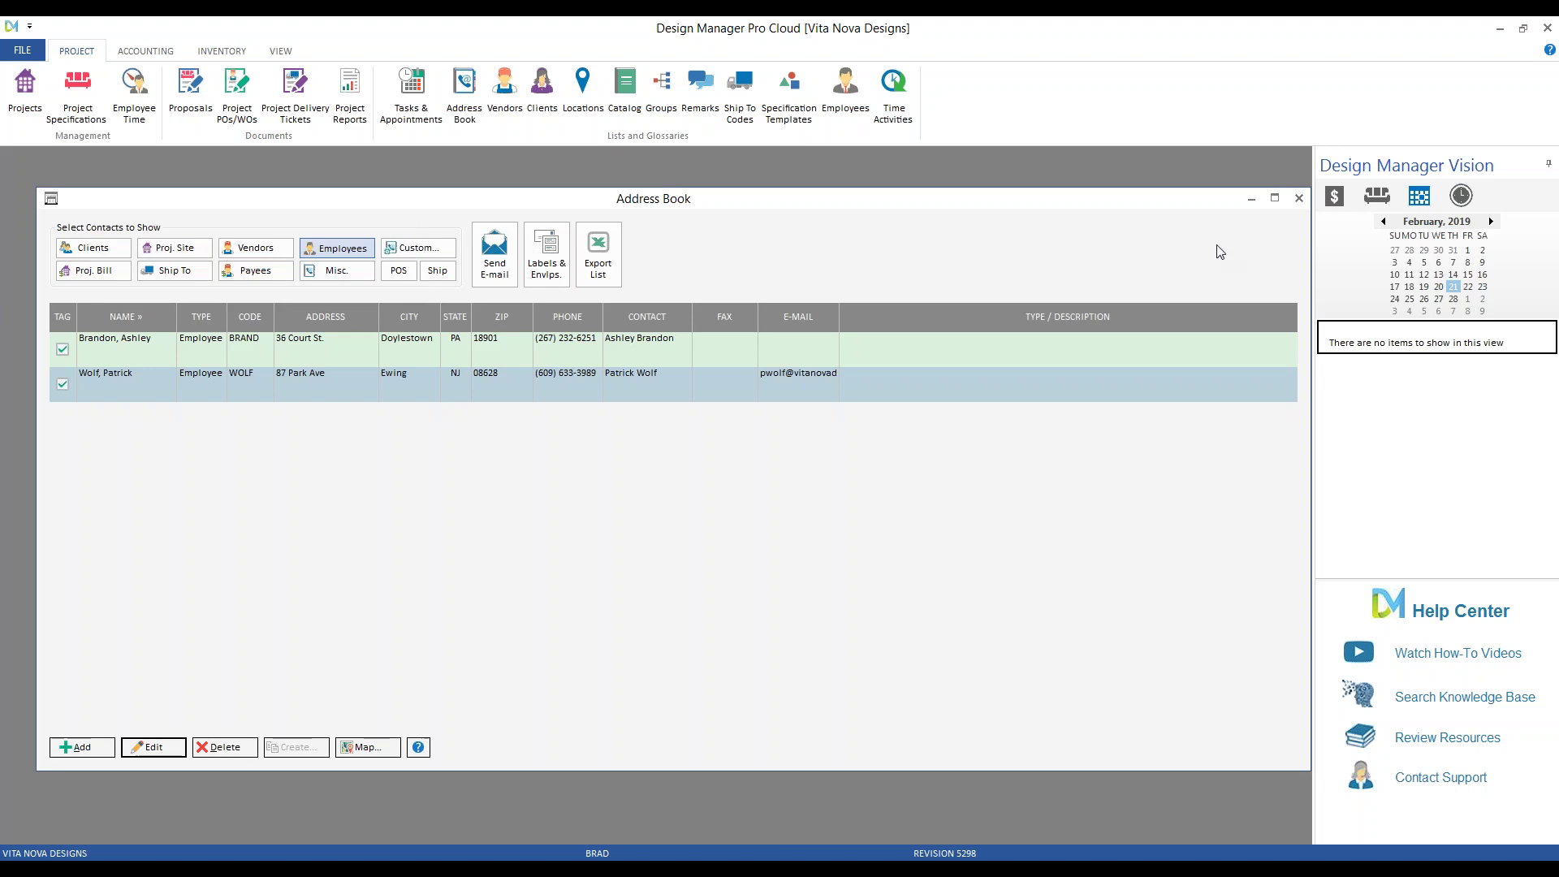
Close the Address Book and review row 6's Project and Activity dropdown choices.
{"action": "left_click", "coordinate": [1301, 198]}
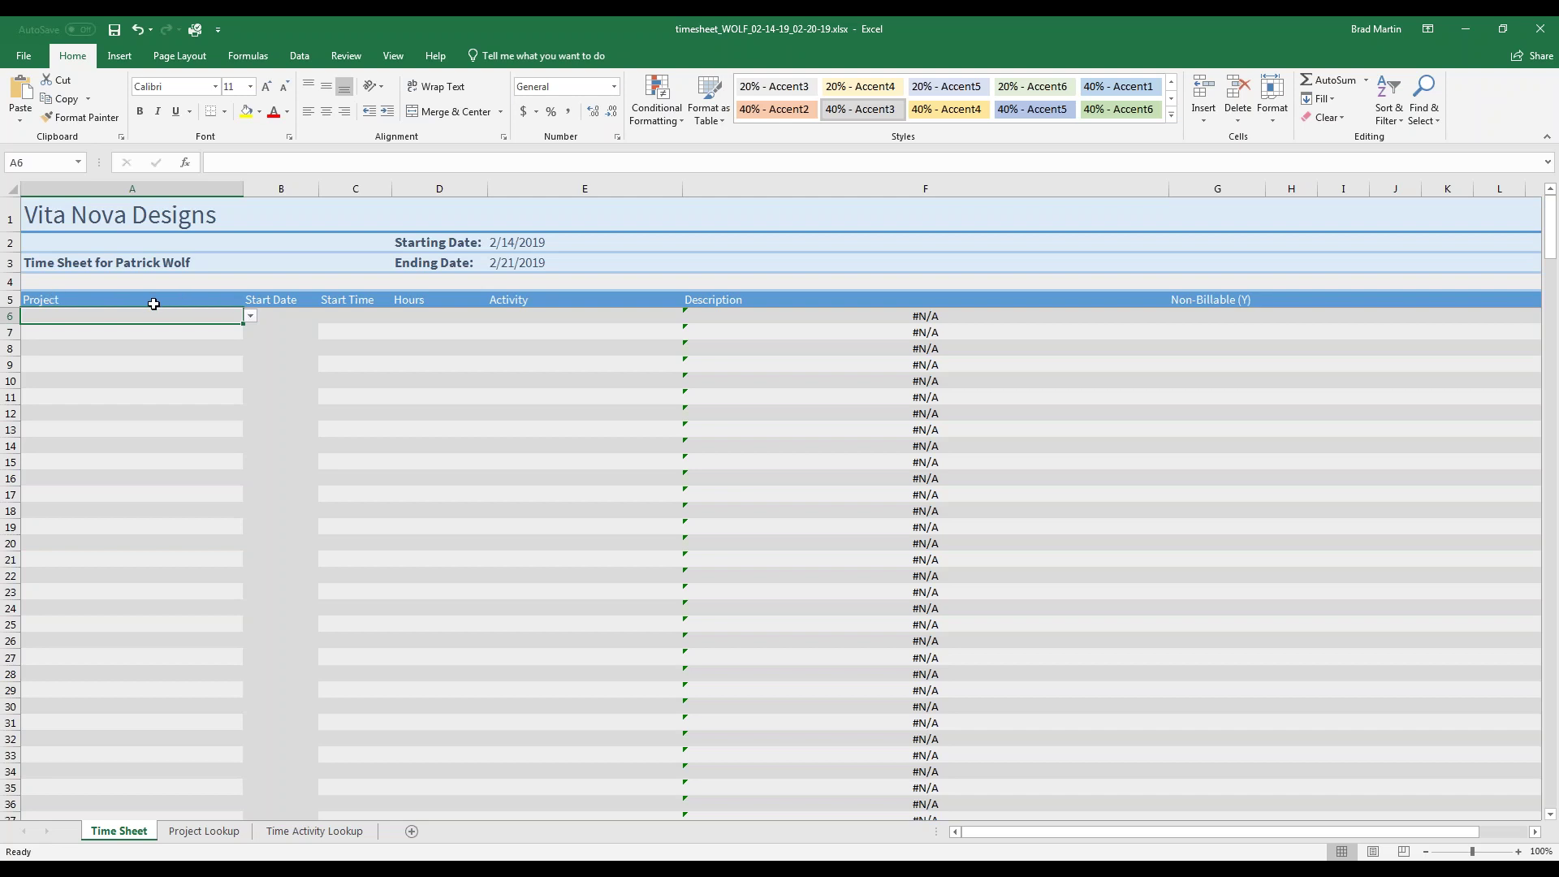
{"action": "left_click", "coordinate": [254, 320]}
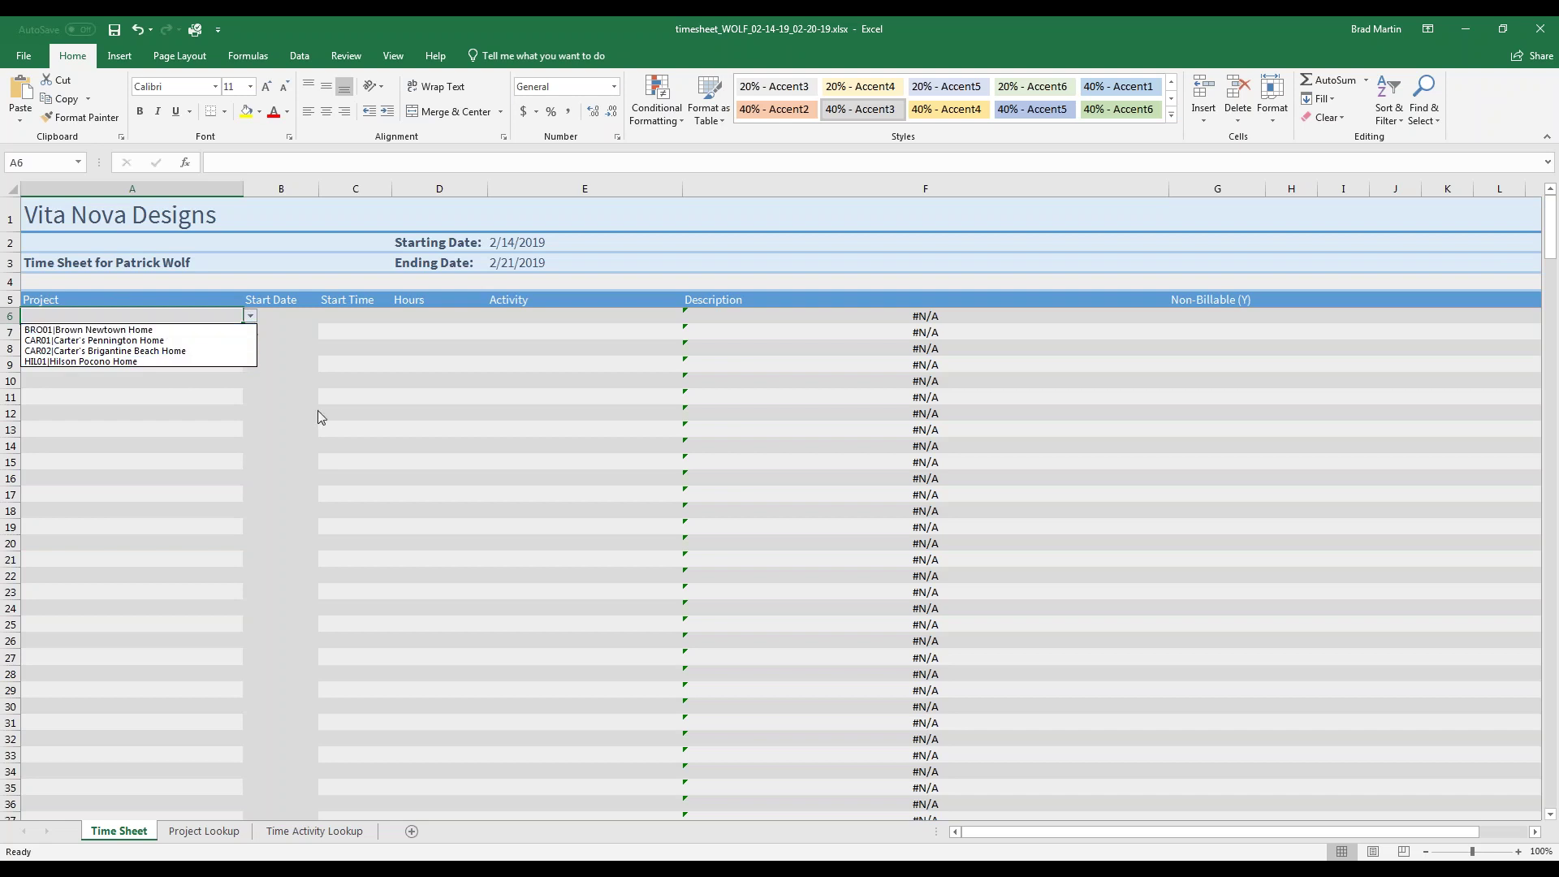
{"action": "left_click", "coordinate": [573, 323]}
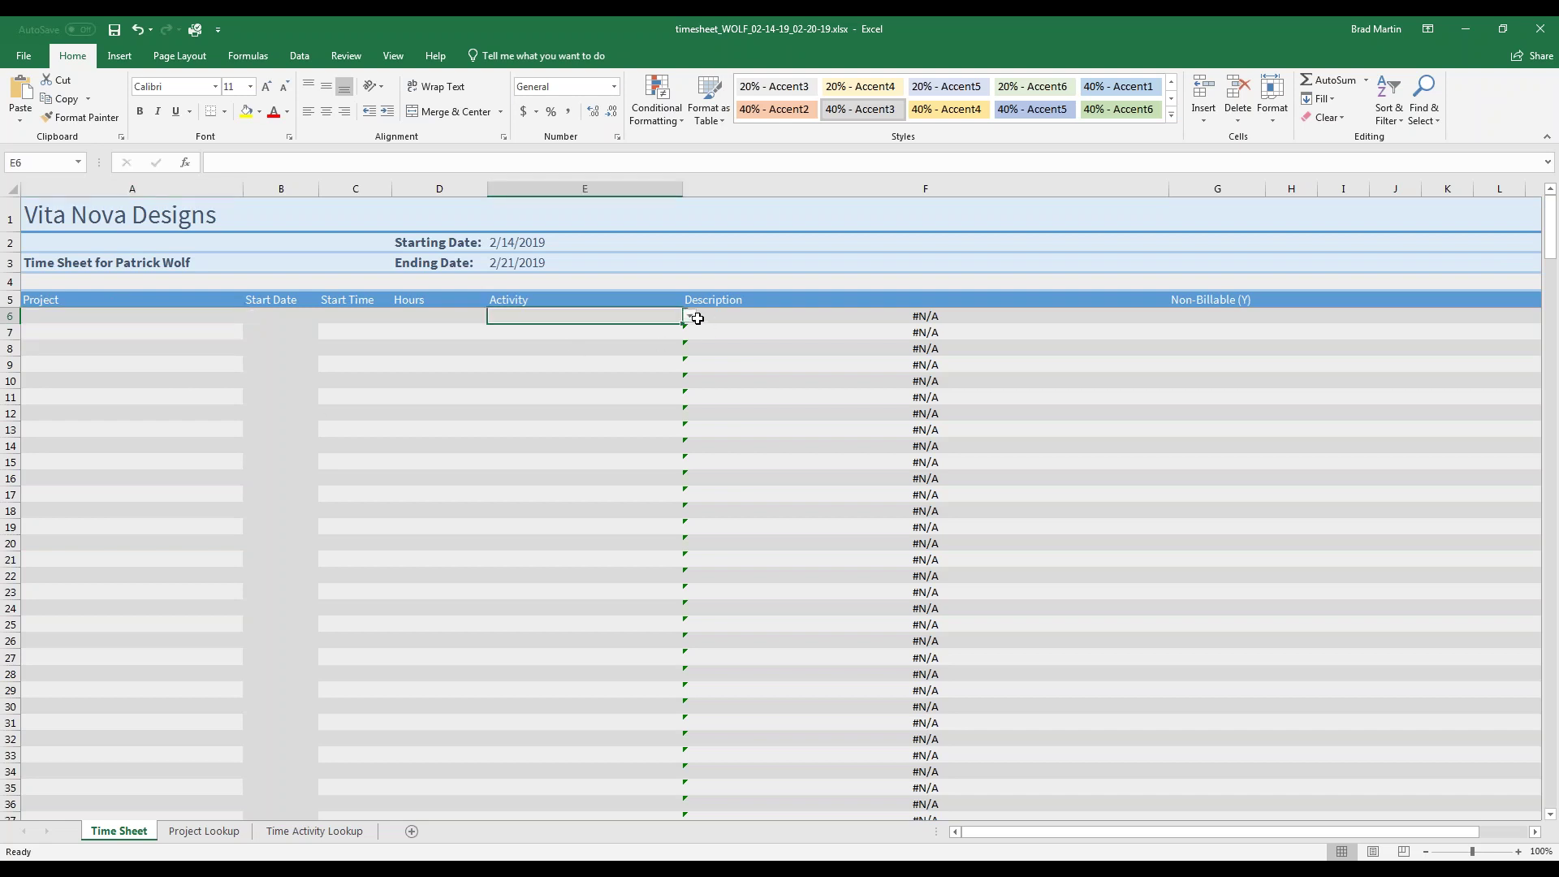
{"action": "left_click", "coordinate": [692, 317]}
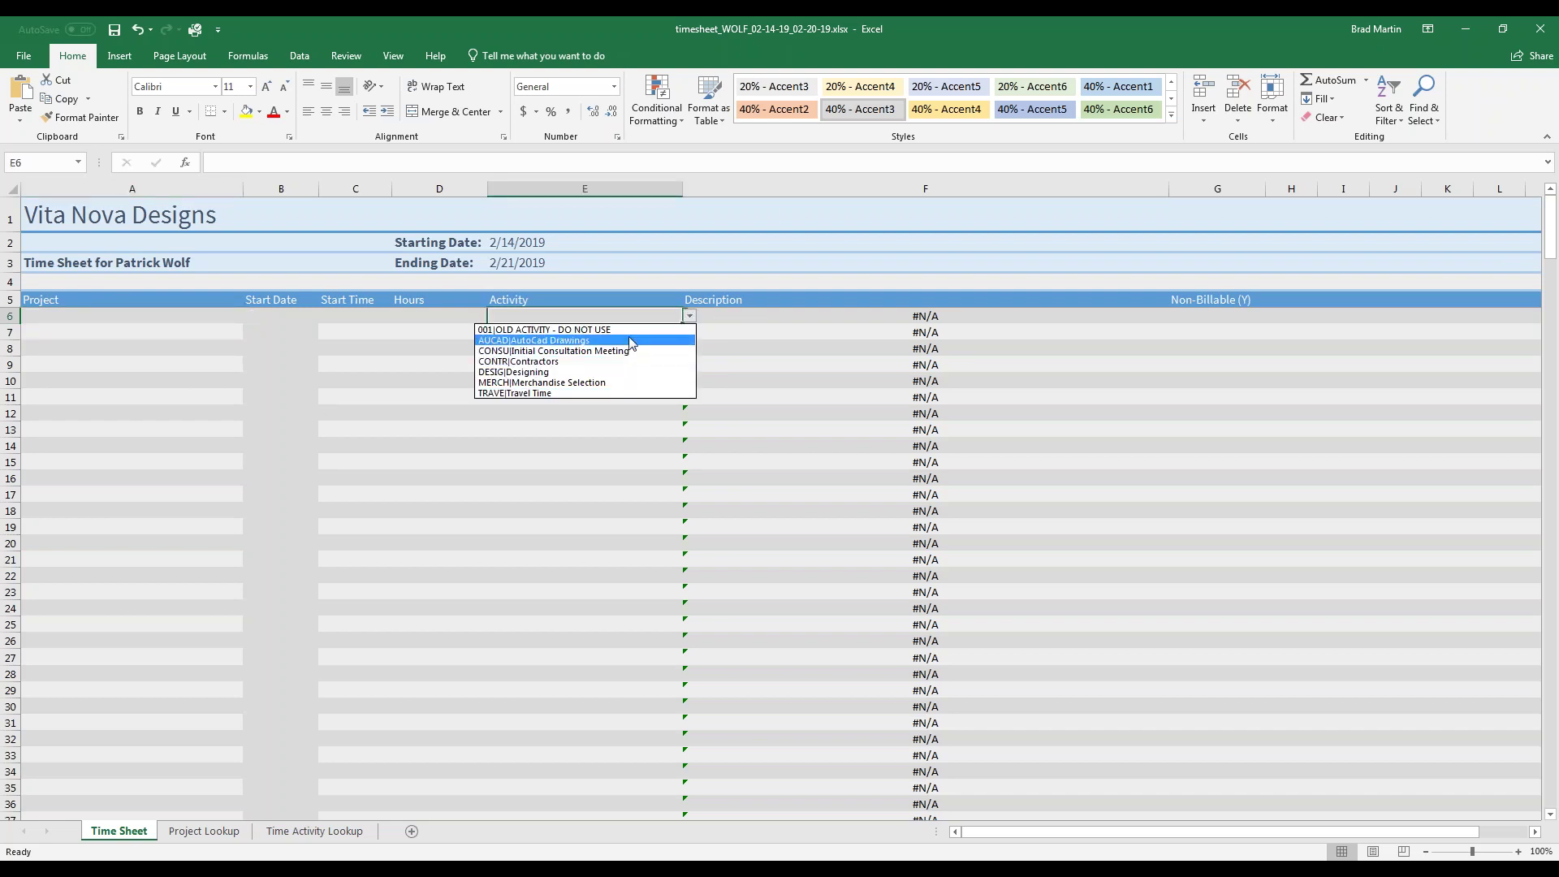
{"action": "key", "text": "Escape"}
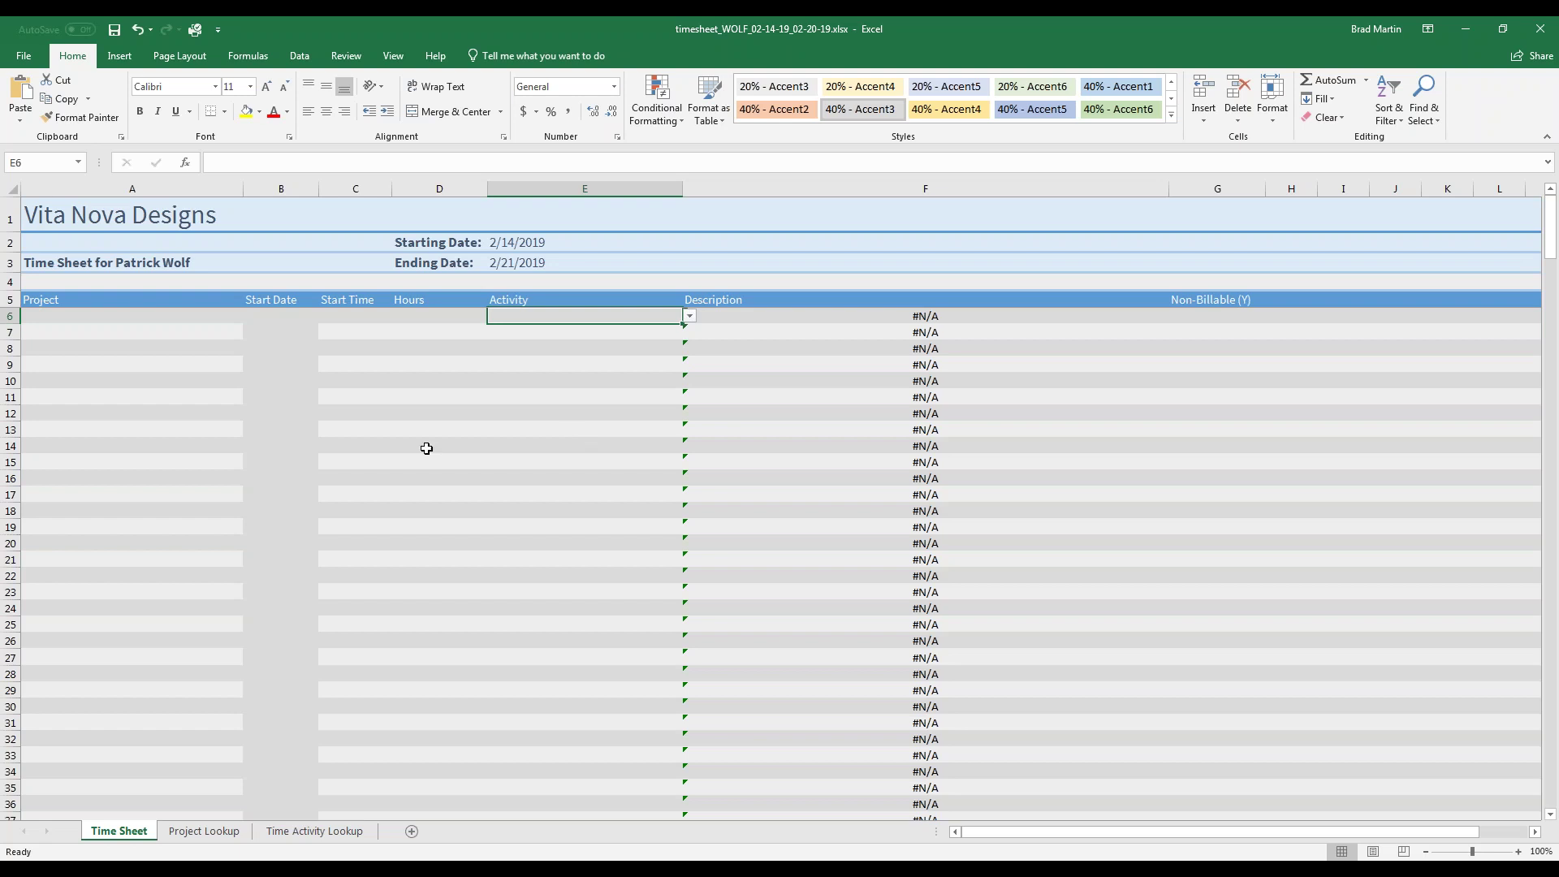
Delete the 001|OLD ACTIVITY row from Time Activity Lookup and recheck the activity list.
{"action": "left_click", "coordinate": [204, 832]}
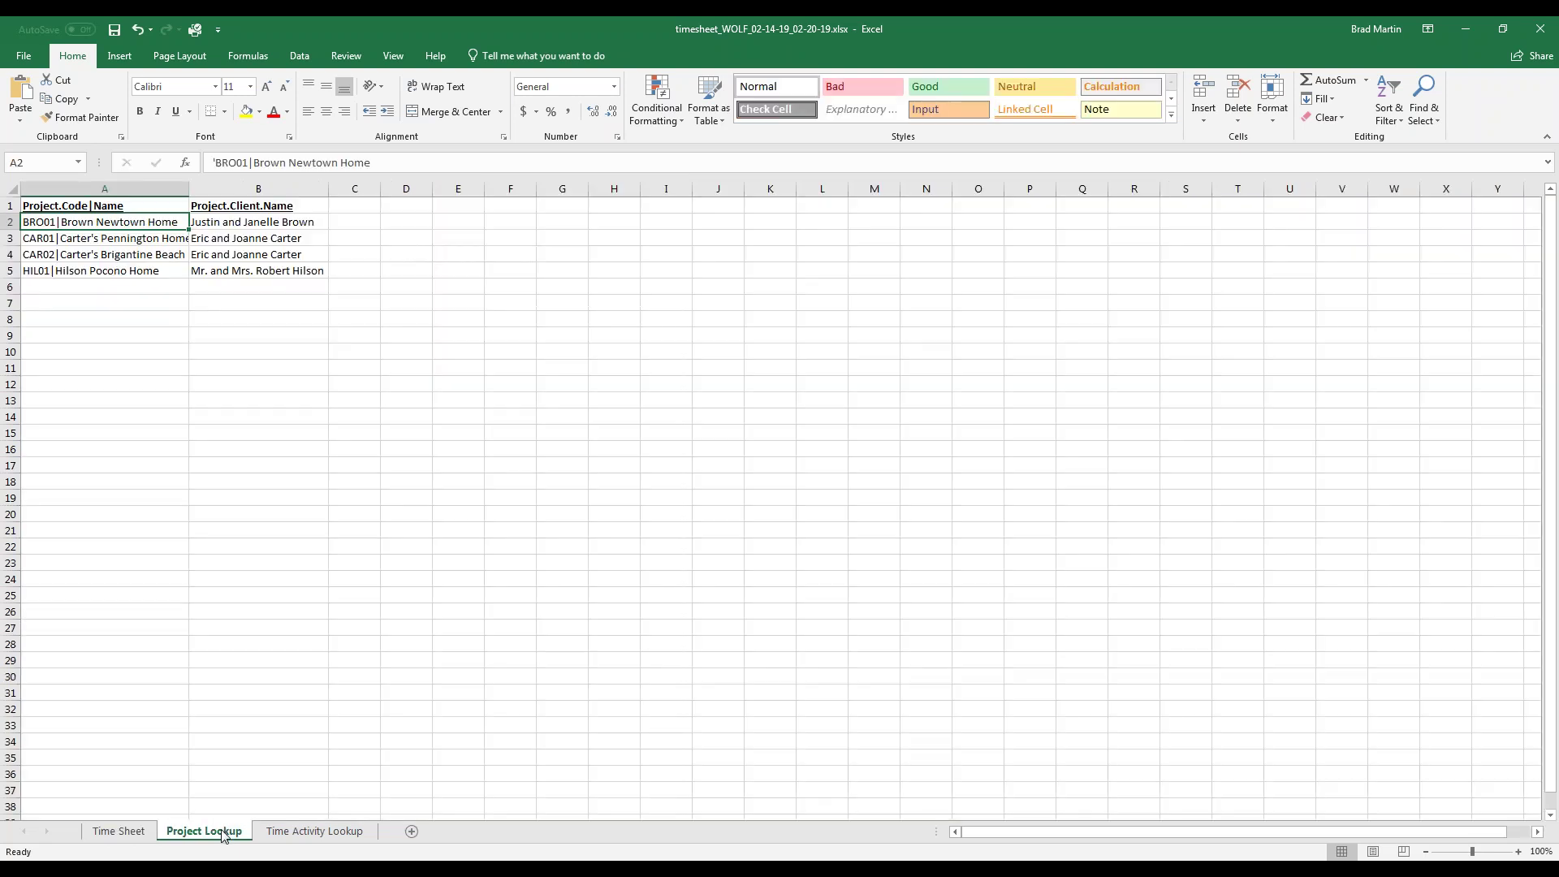
{"action": "left_click", "coordinate": [314, 839]}
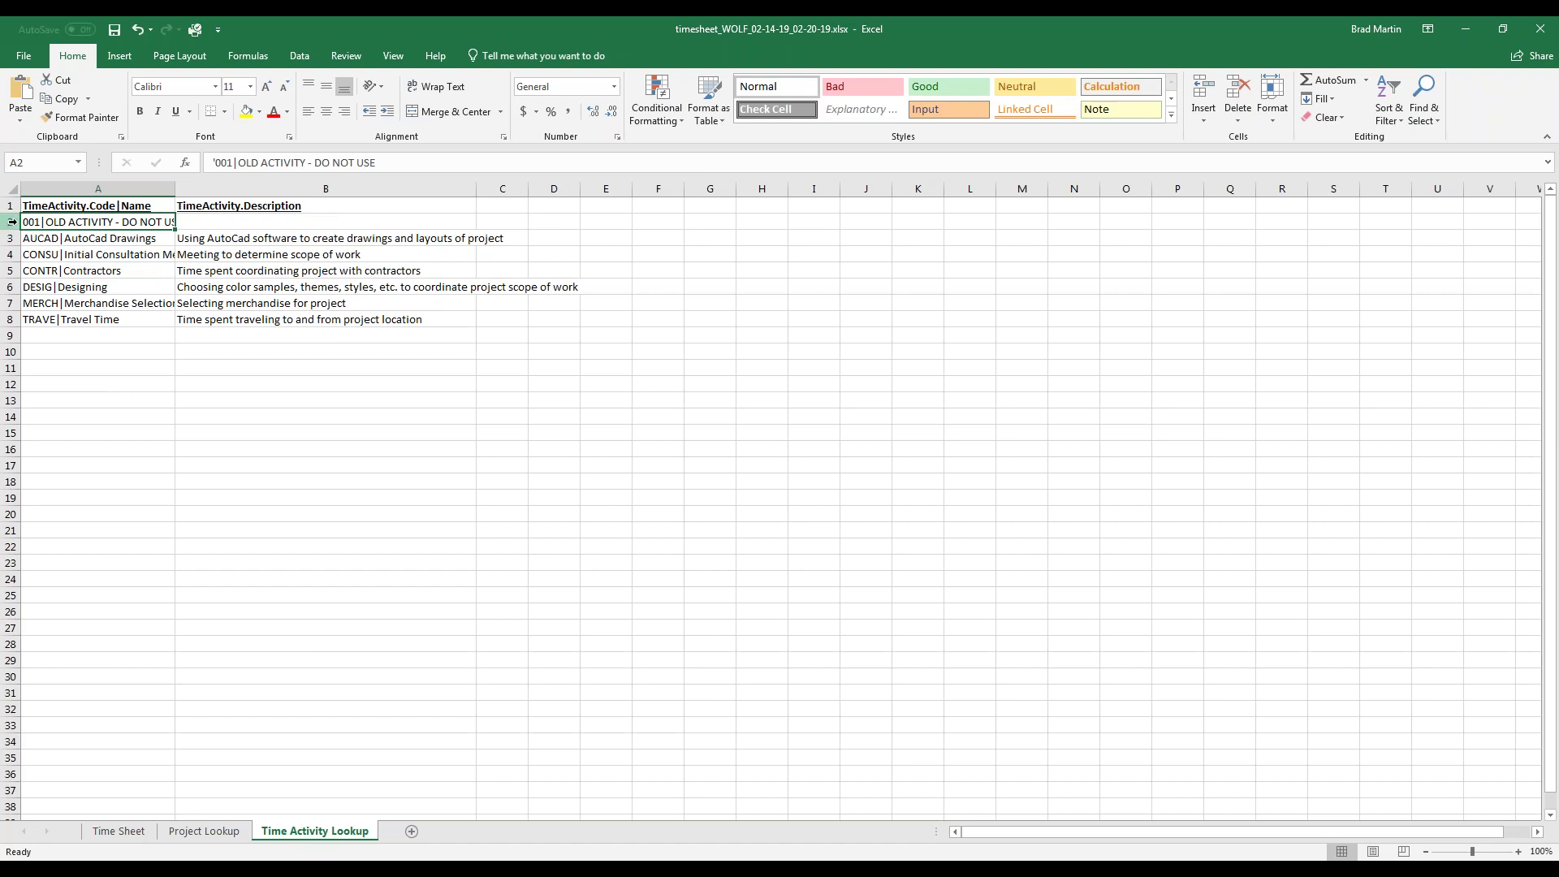
{"action": "left_click", "coordinate": [12, 222]}
{"action": "right_click", "coordinate": [13, 221]}
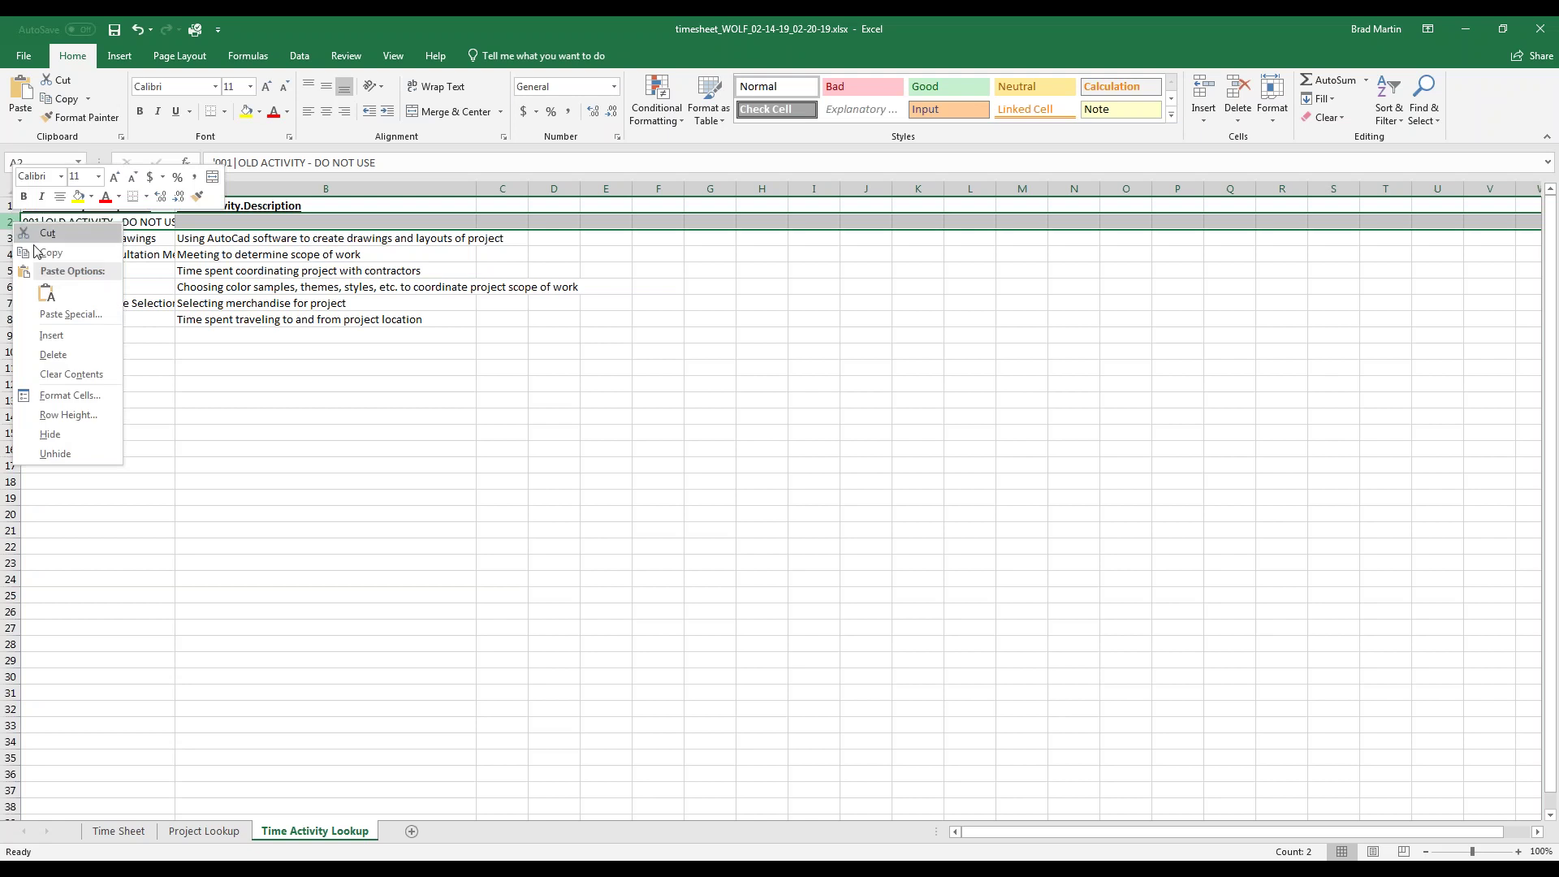
{"action": "left_click", "coordinate": [51, 355]}
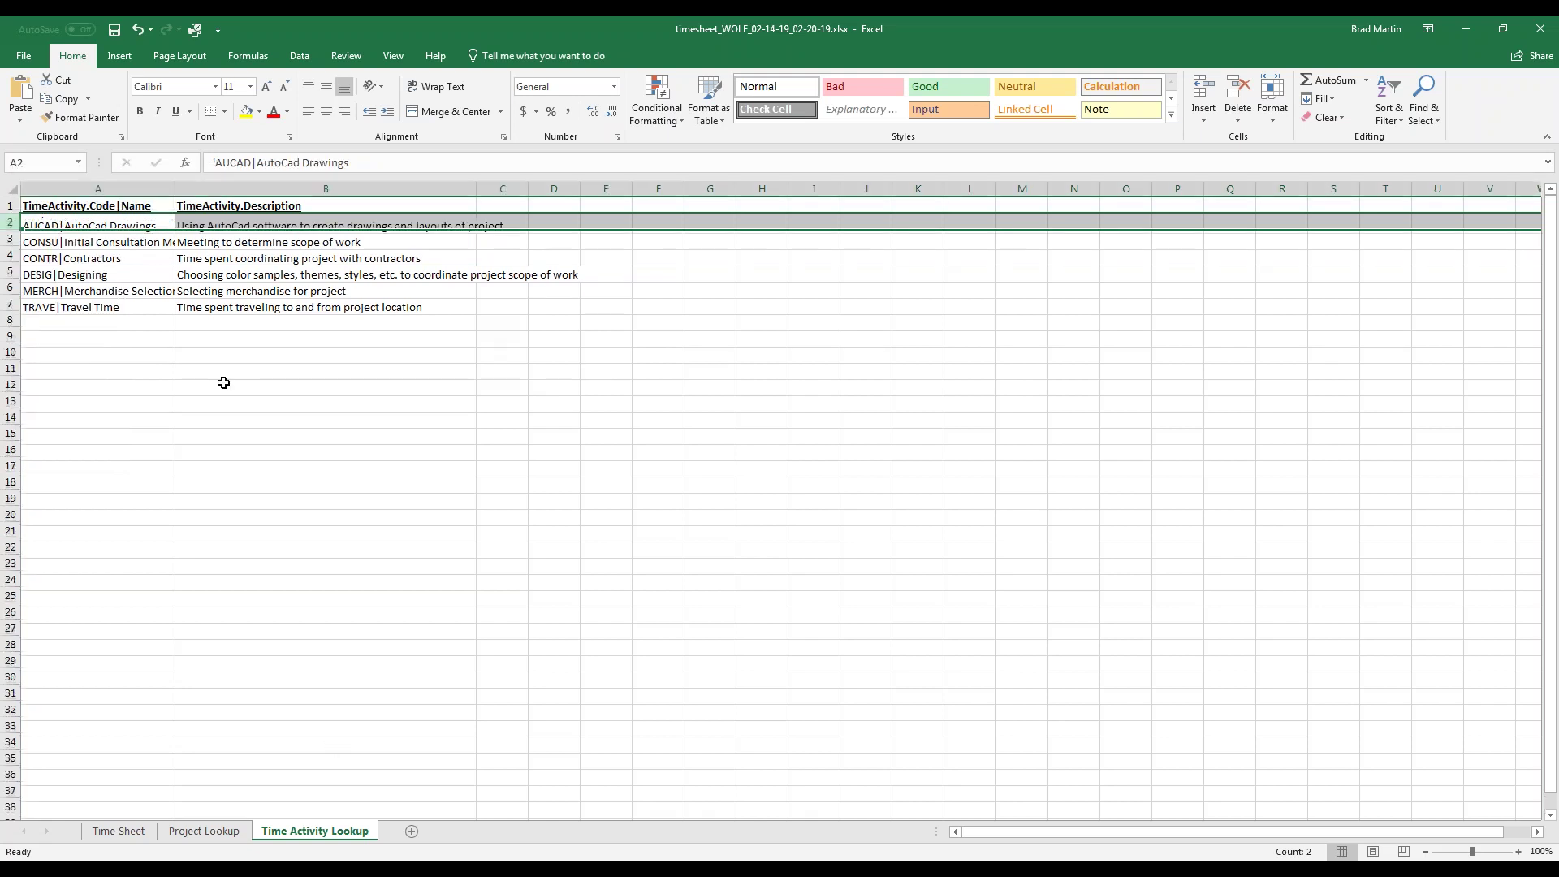
{"action": "left_click", "coordinate": [136, 828]}
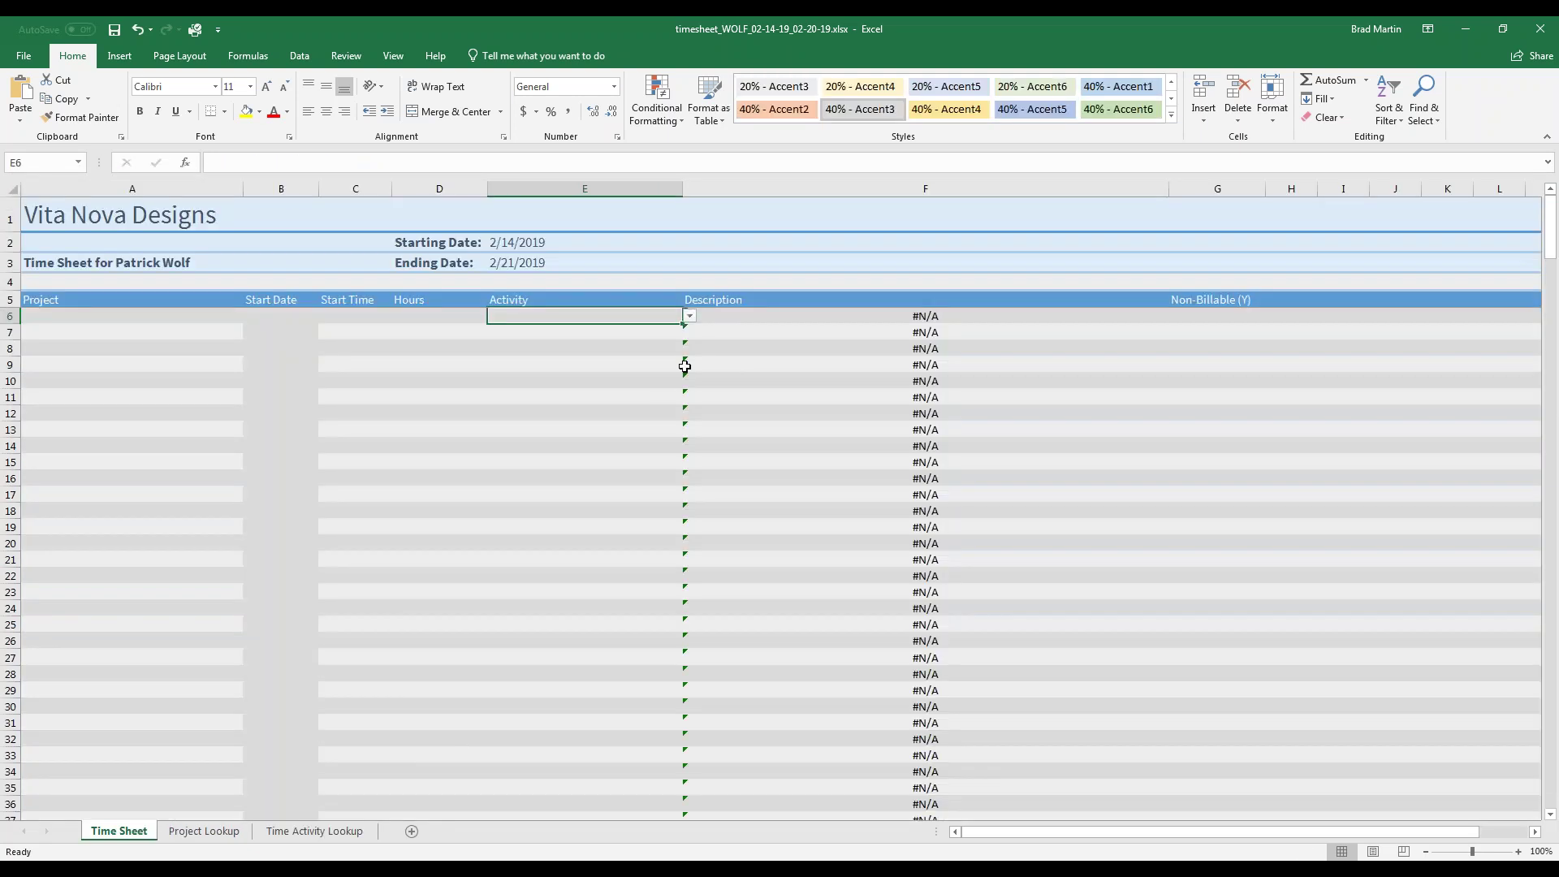
{"action": "left_click", "coordinate": [688, 317]}
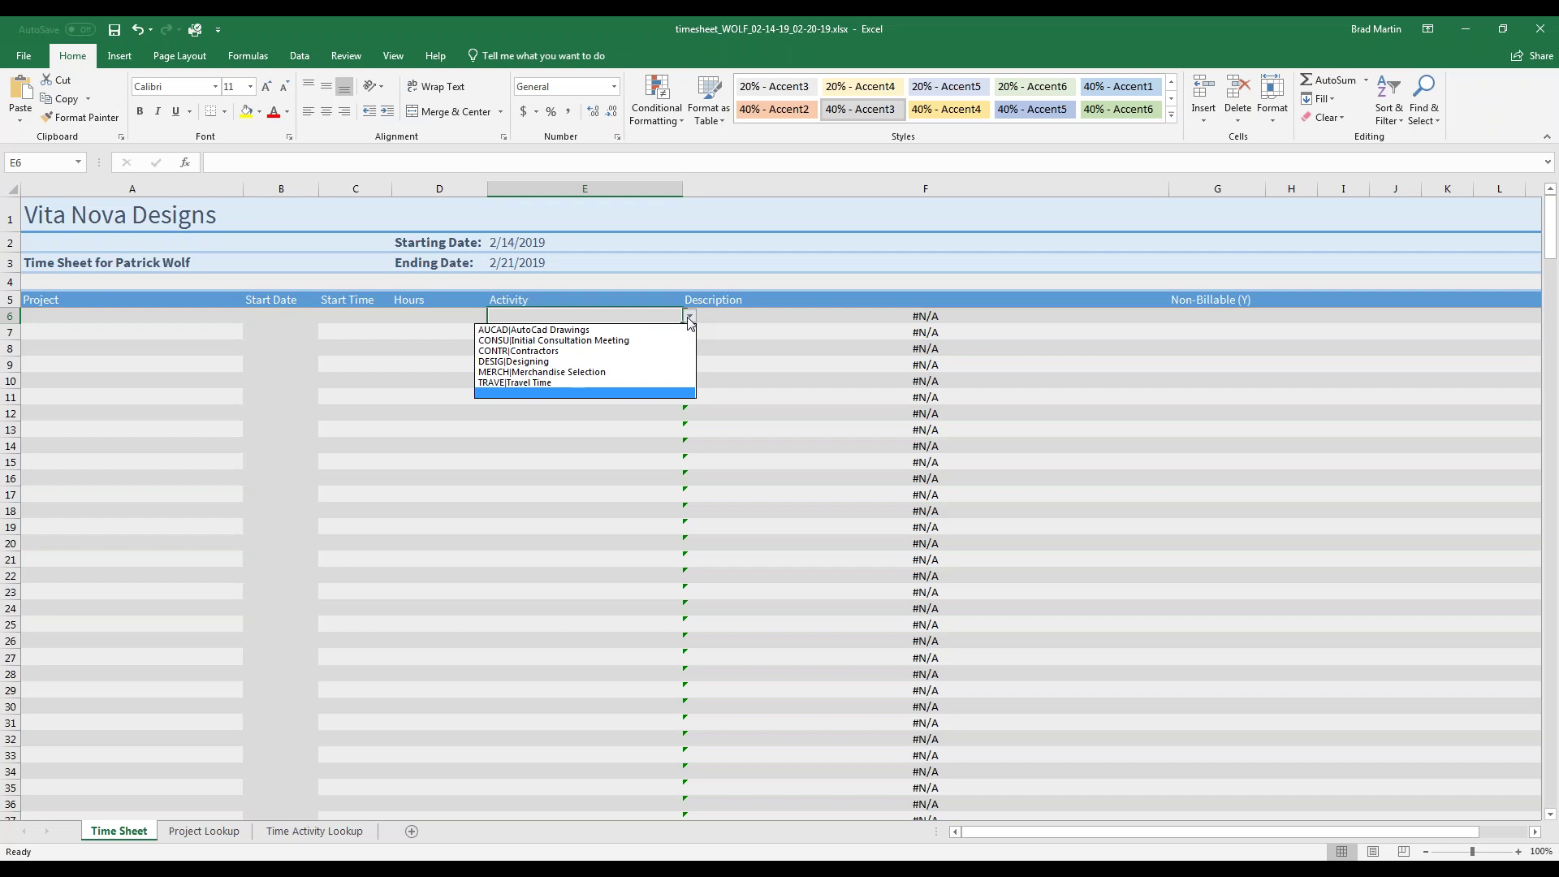
{"action": "left_click", "coordinate": [162, 315]}
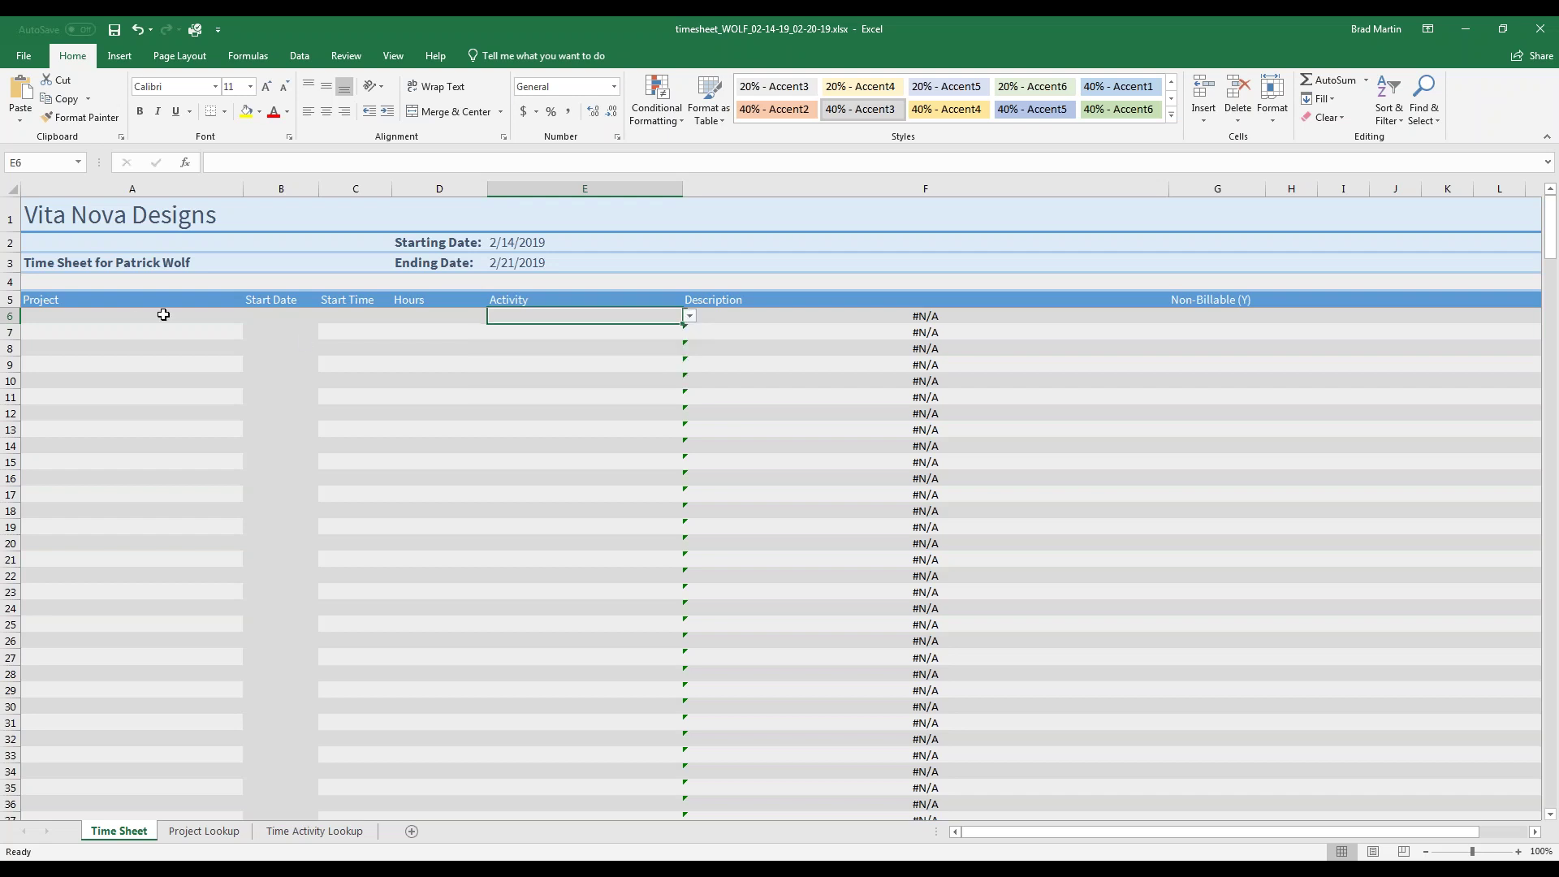
Set row 6 to project BRO01|Brown Newtown Home with start date 2/14/2019.
{"action": "left_click", "coordinate": [234, 317]}
{"action": "left_click", "coordinate": [251, 316]}
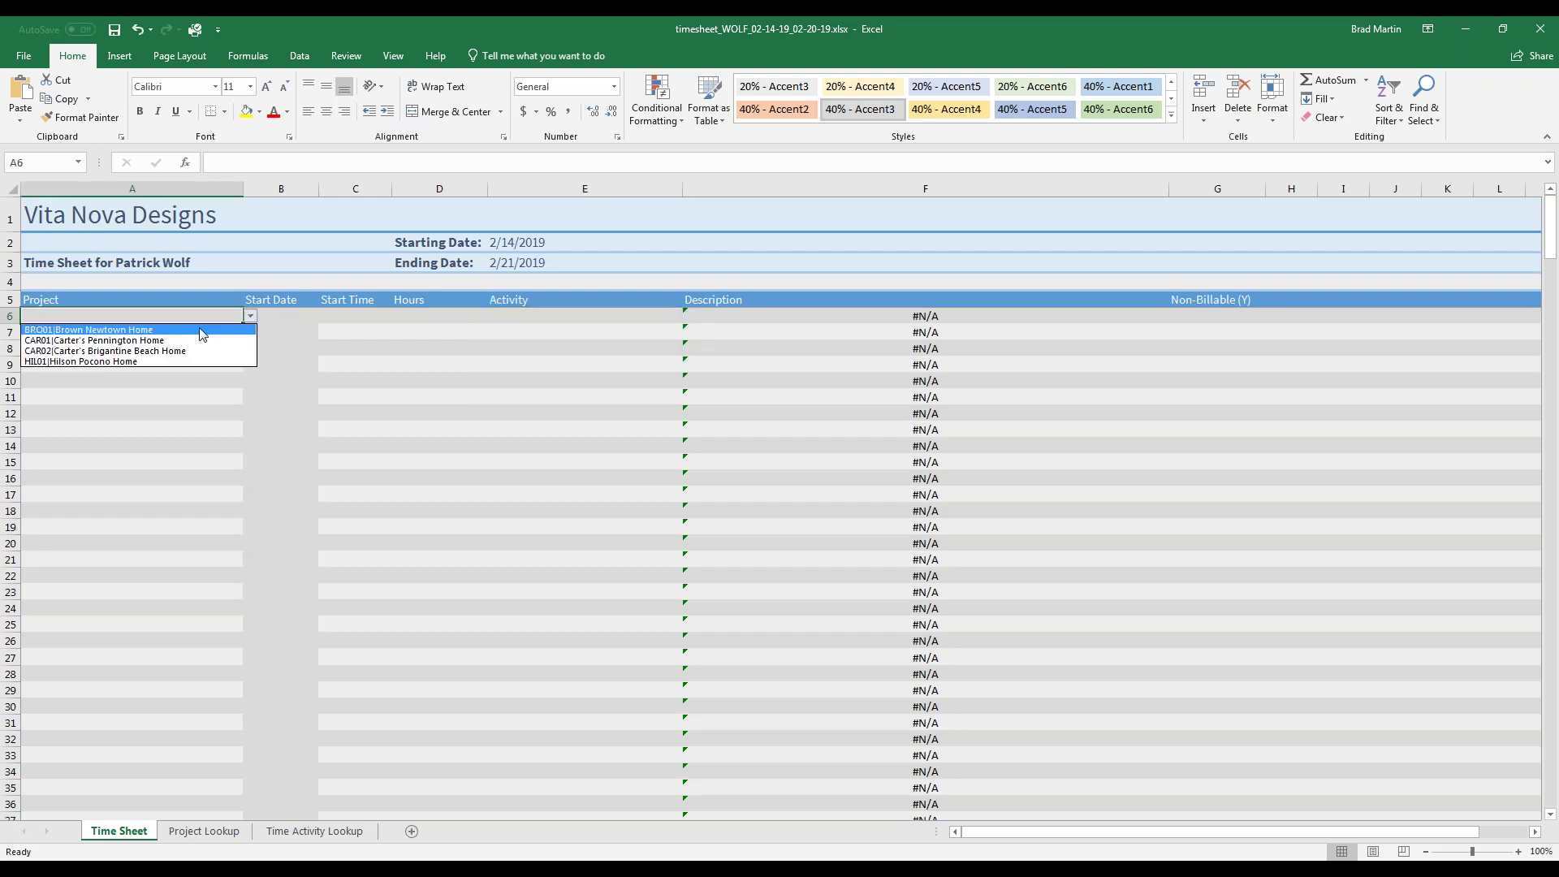
{"action": "left_click", "coordinate": [203, 328]}
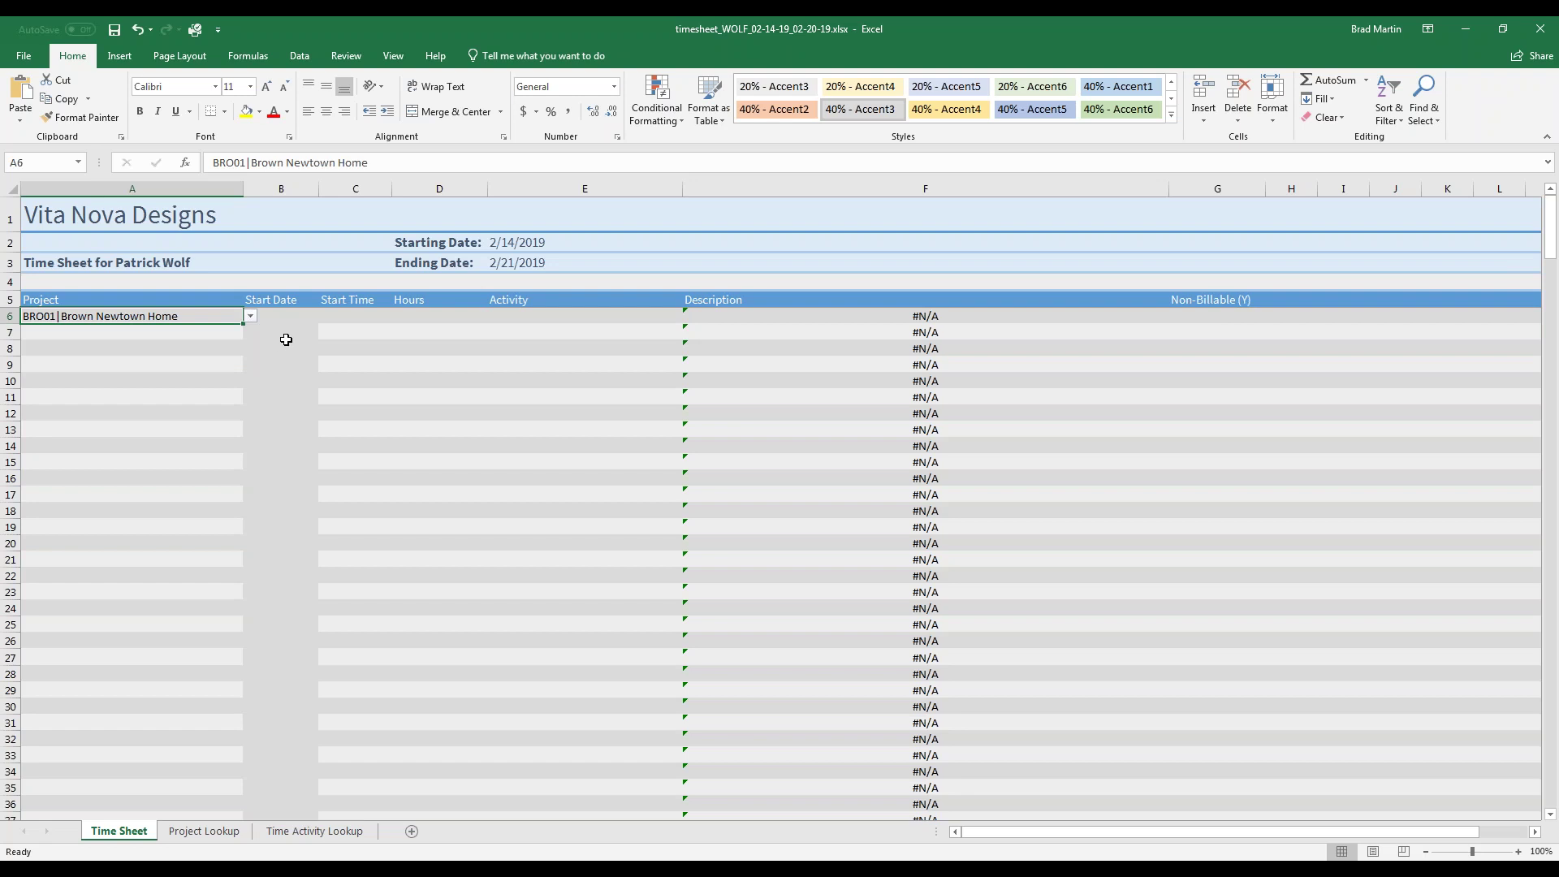
{"action": "left_click", "coordinate": [304, 319]}
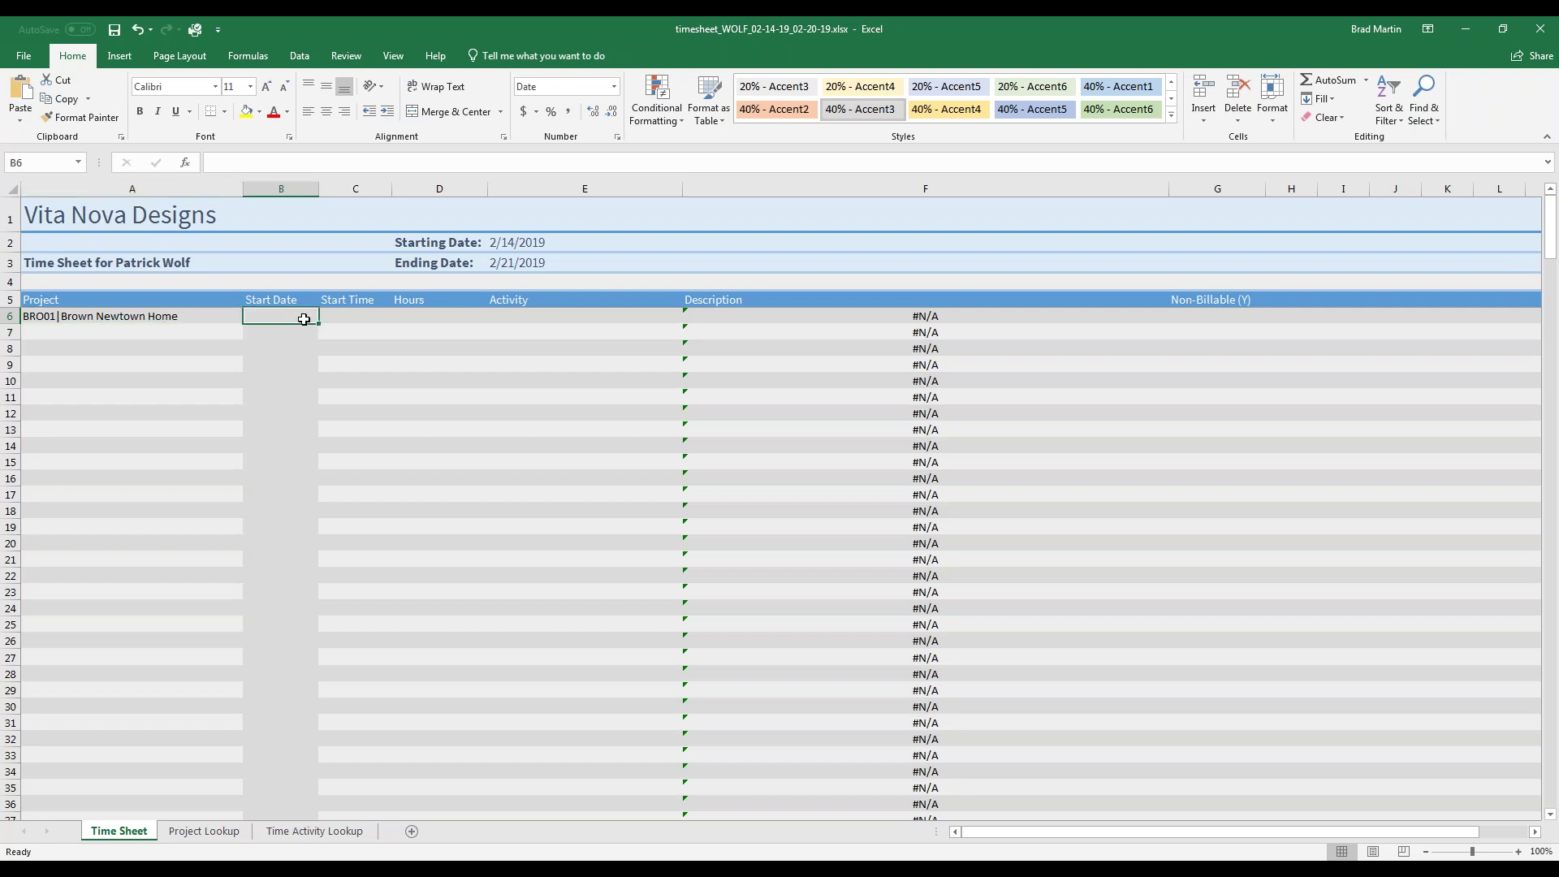
{"action": "type", "text": "2/4"}
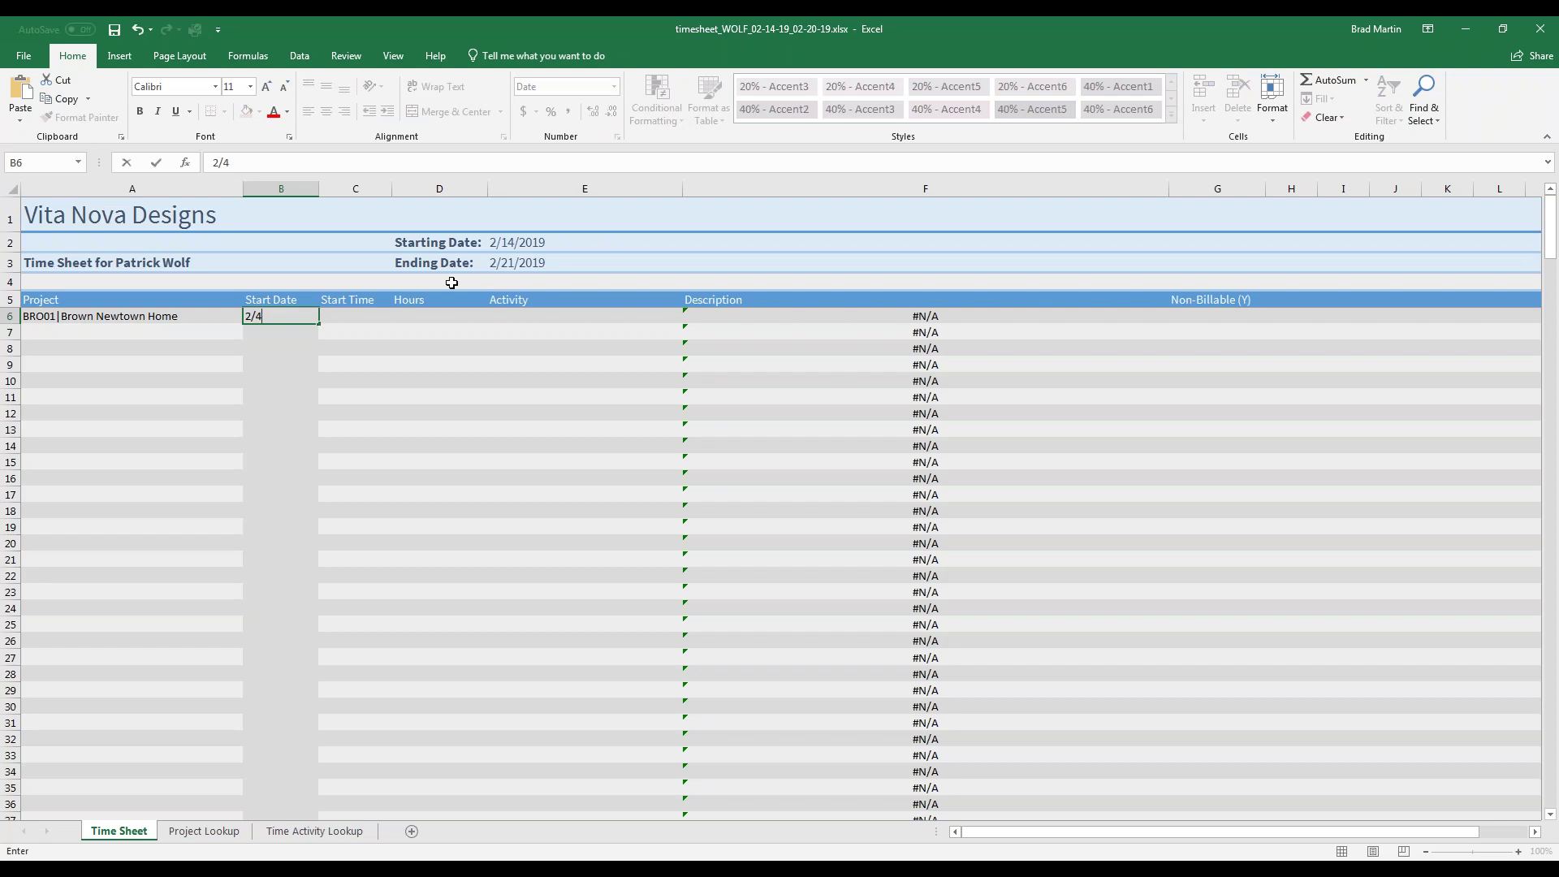
{"action": "key", "text": "Return"}
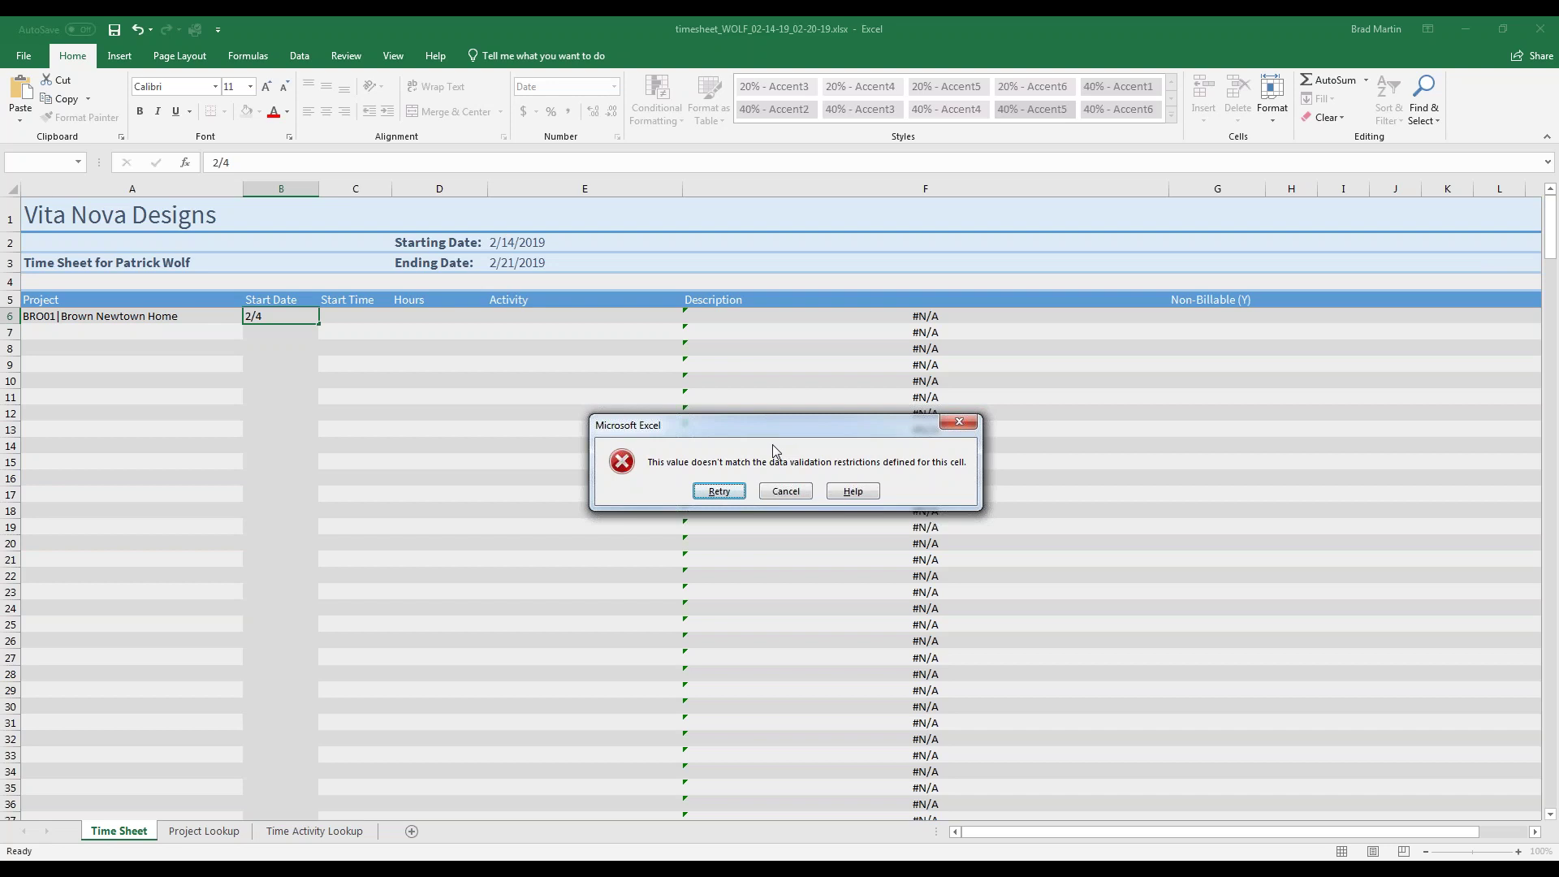
{"action": "left_click", "coordinate": [719, 491]}
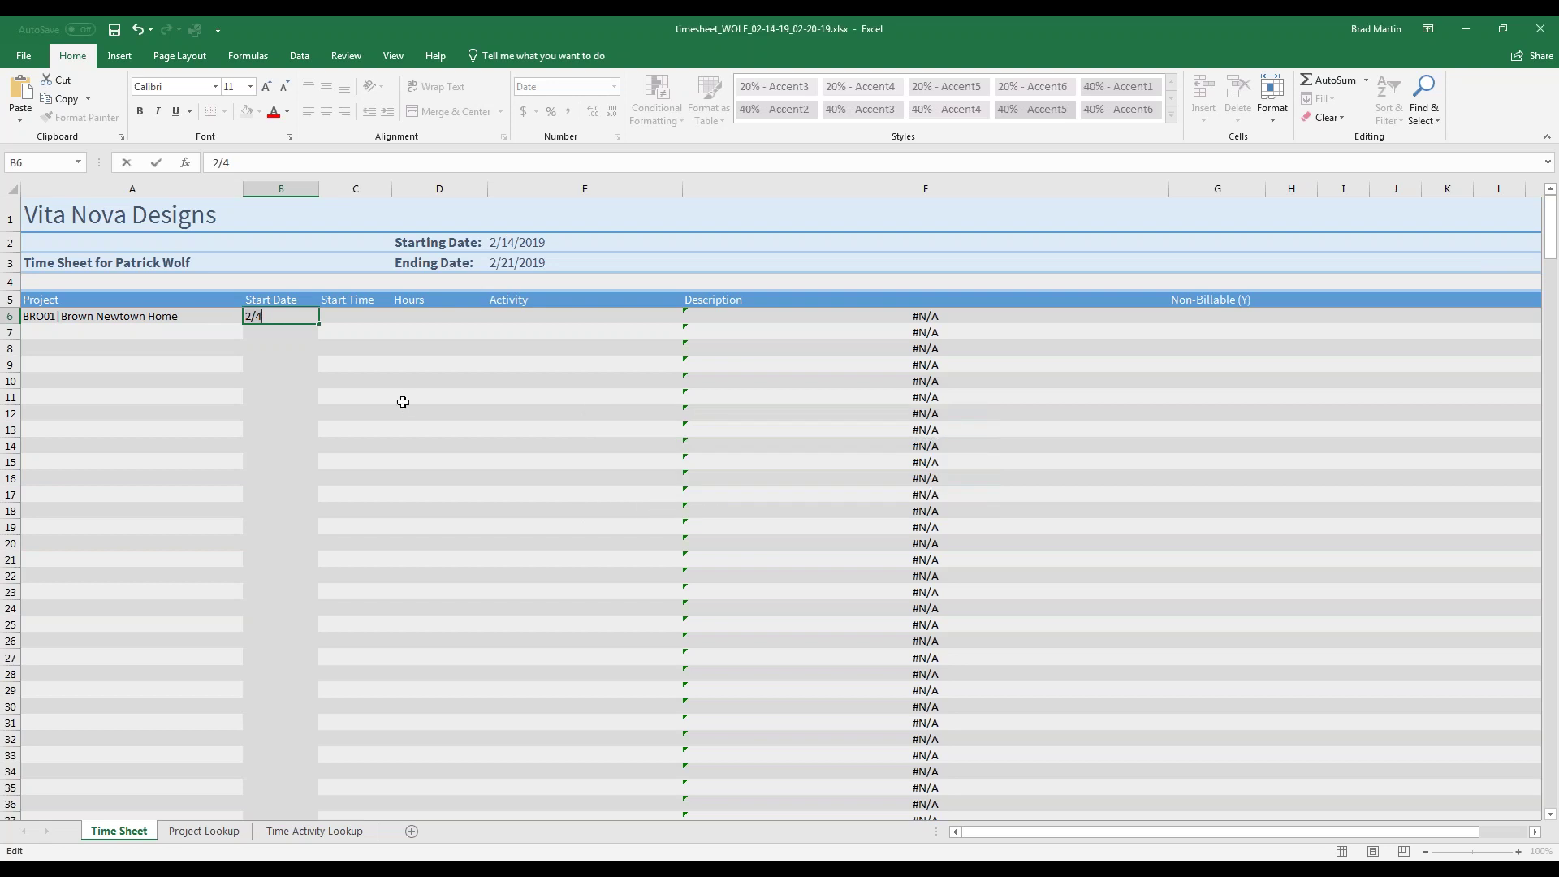
{"action": "key", "text": "End"}
{"action": "key", "text": "BackSpace"}
{"action": "type", "text": "14"}
{"action": "key", "text": "Tab"}
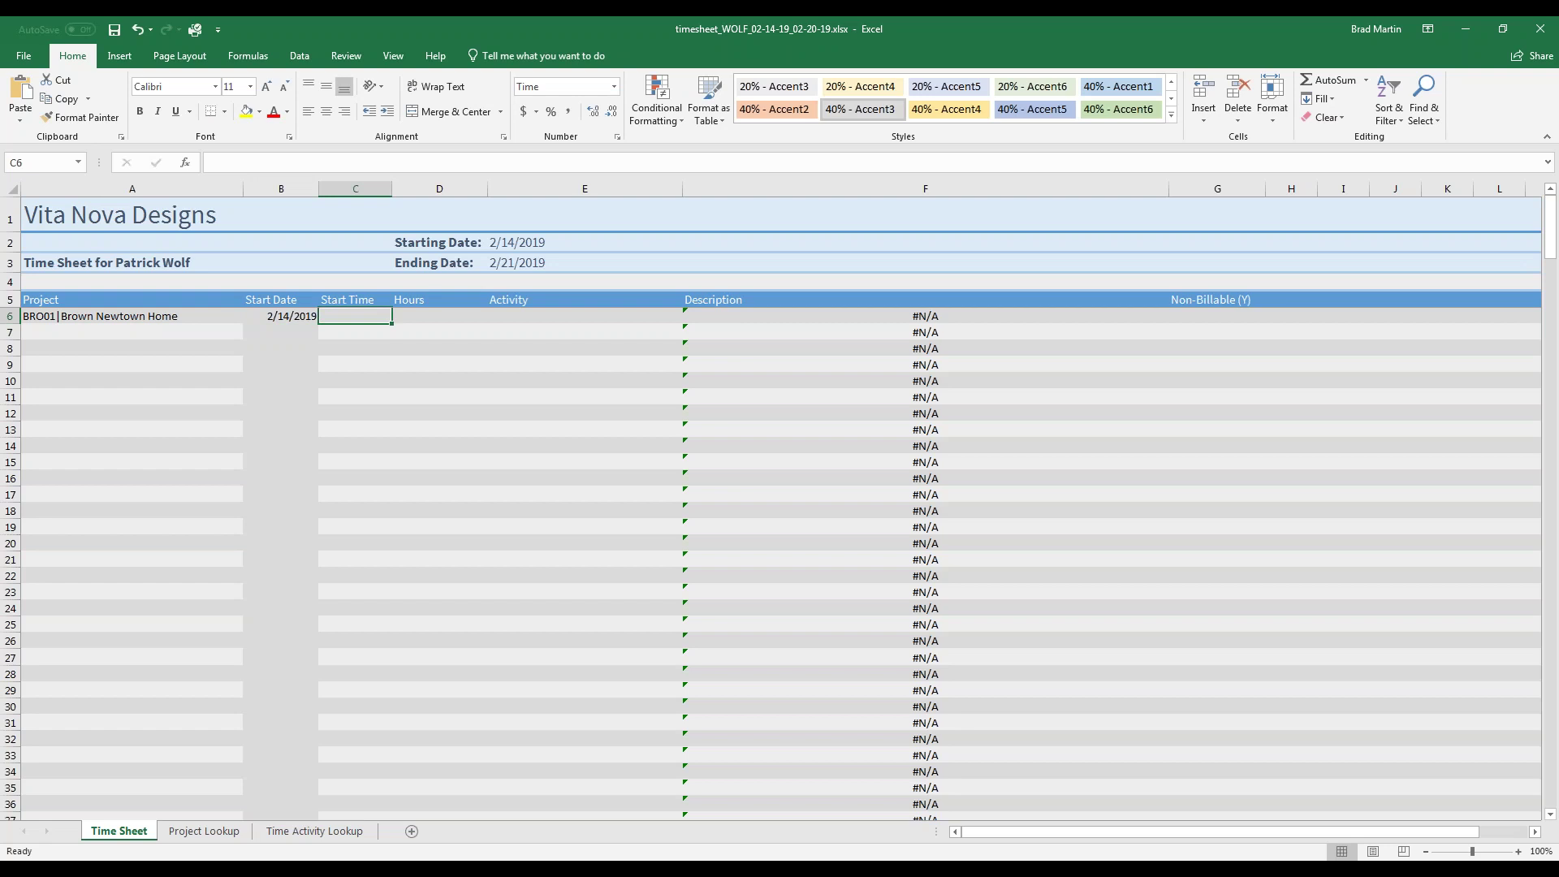
Enter a 10am start, 2 hours and DESIG|Designing activity in row 6.
{"action": "type", "text": "10a"}
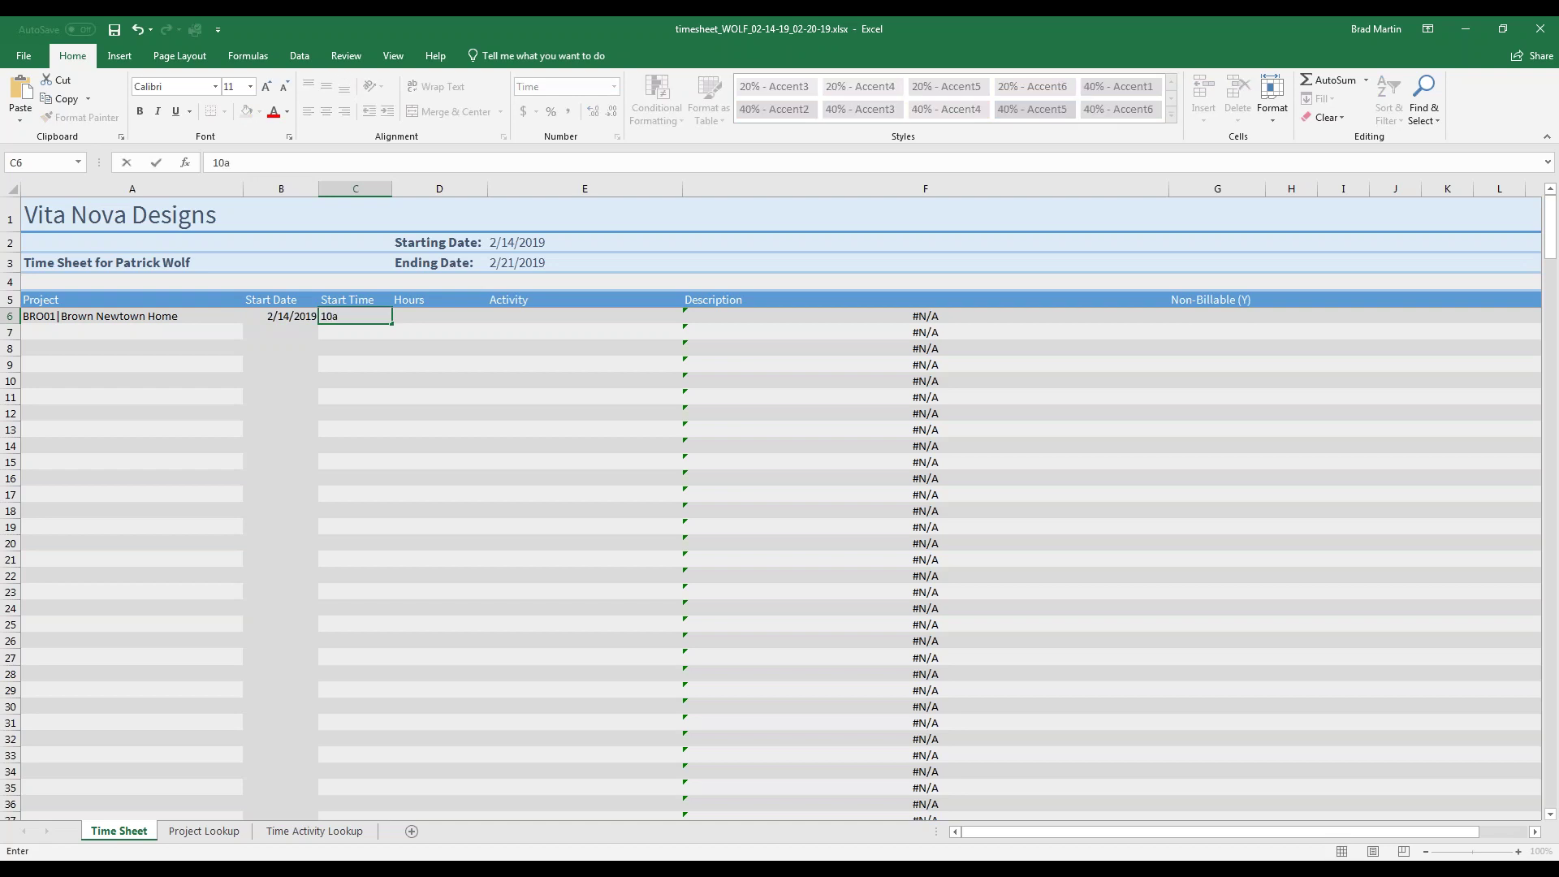
{"action": "type", "text": "m"}
{"action": "key", "text": "Tab"}
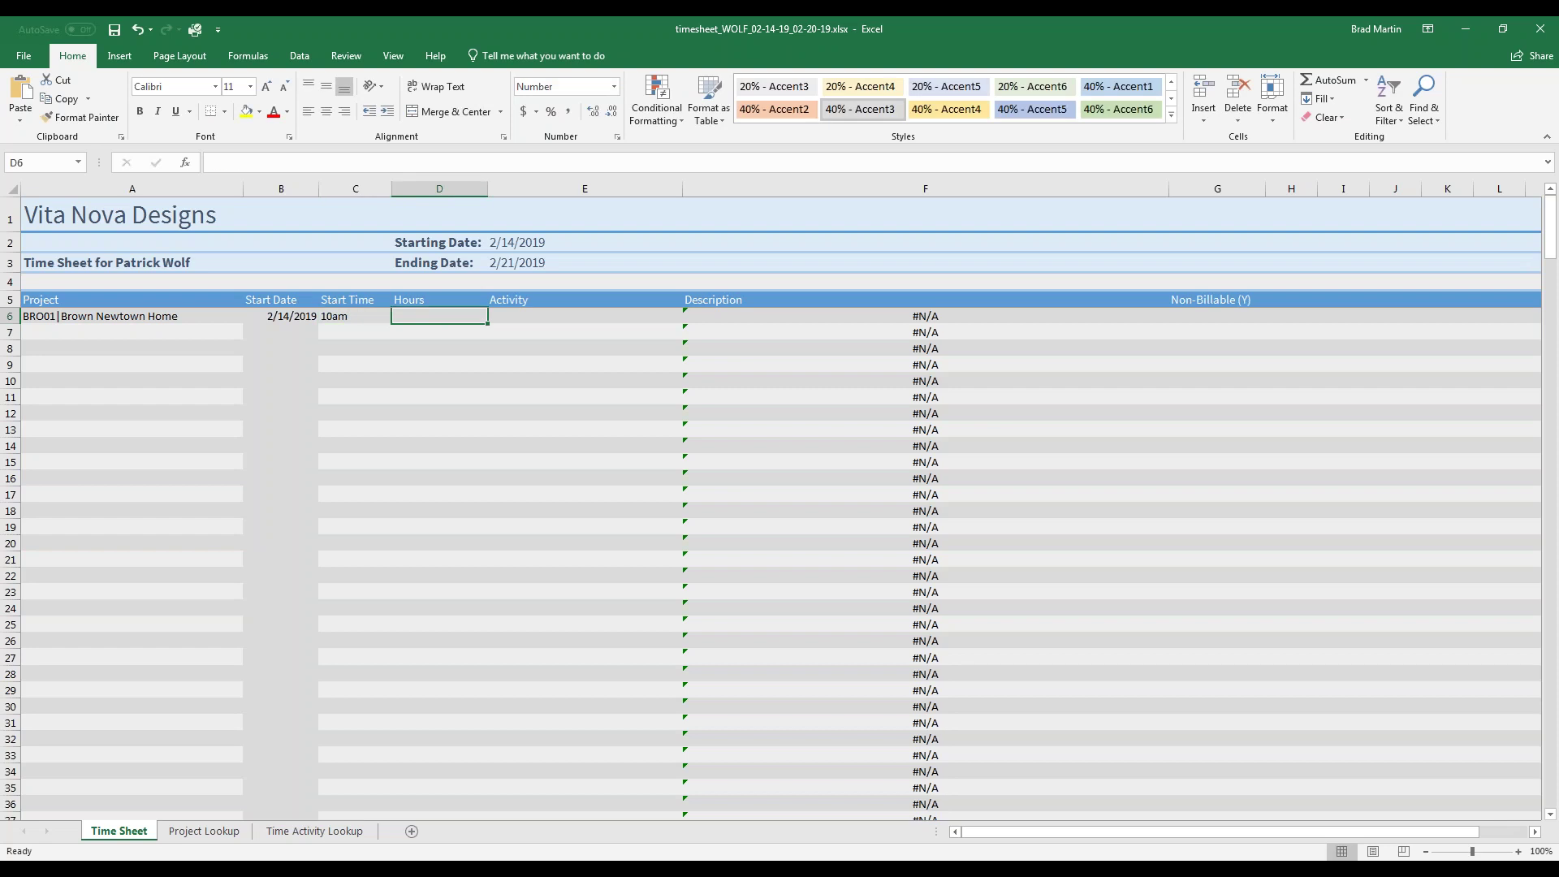
{"action": "type", "text": "2"}
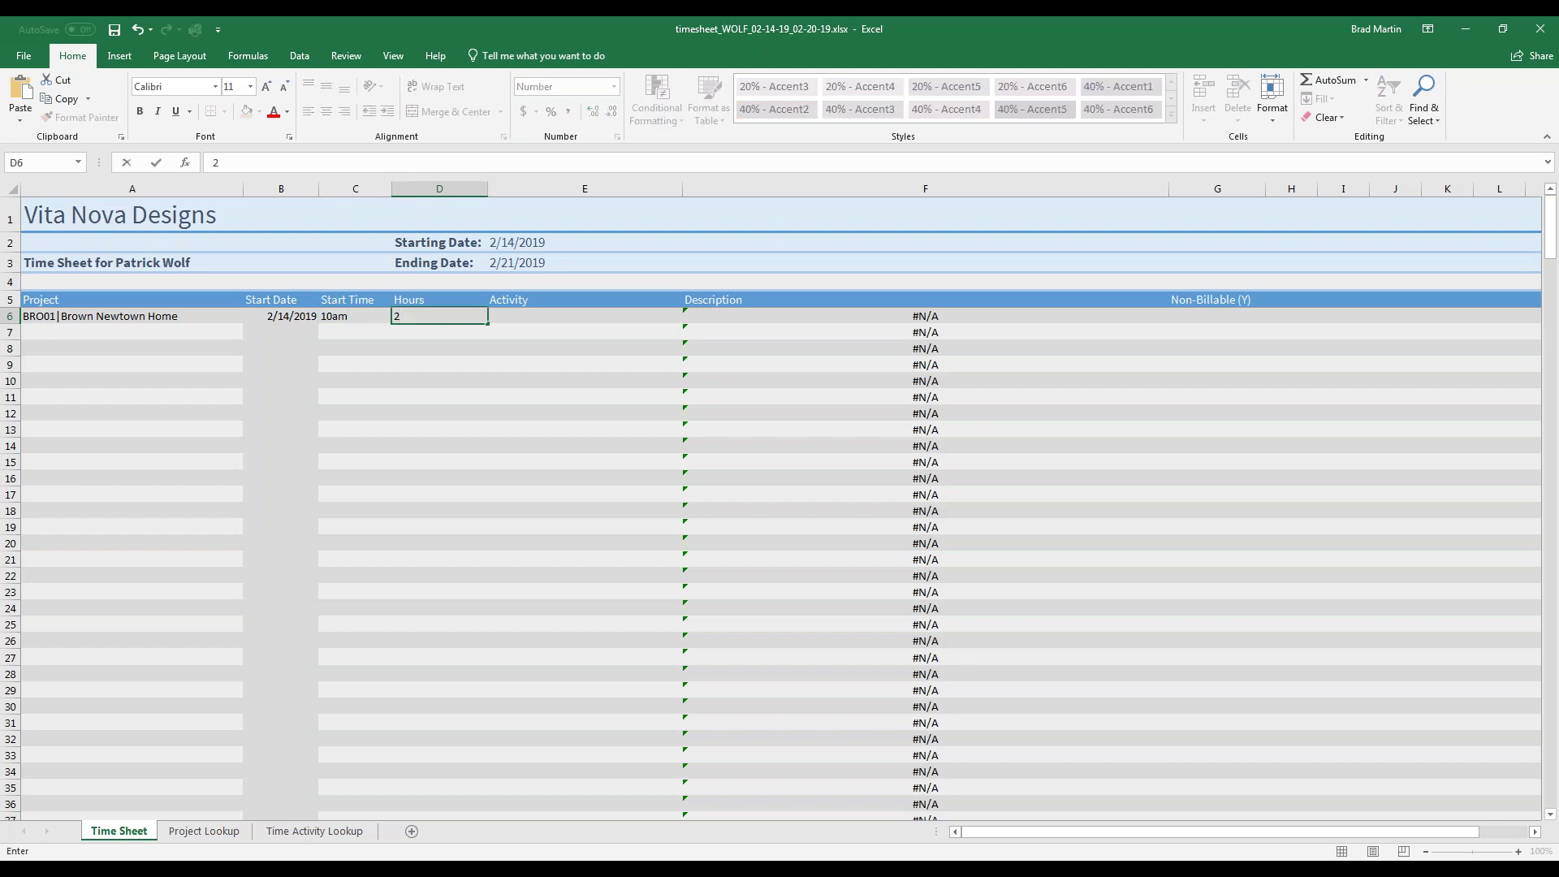
{"action": "key", "text": "Tab"}
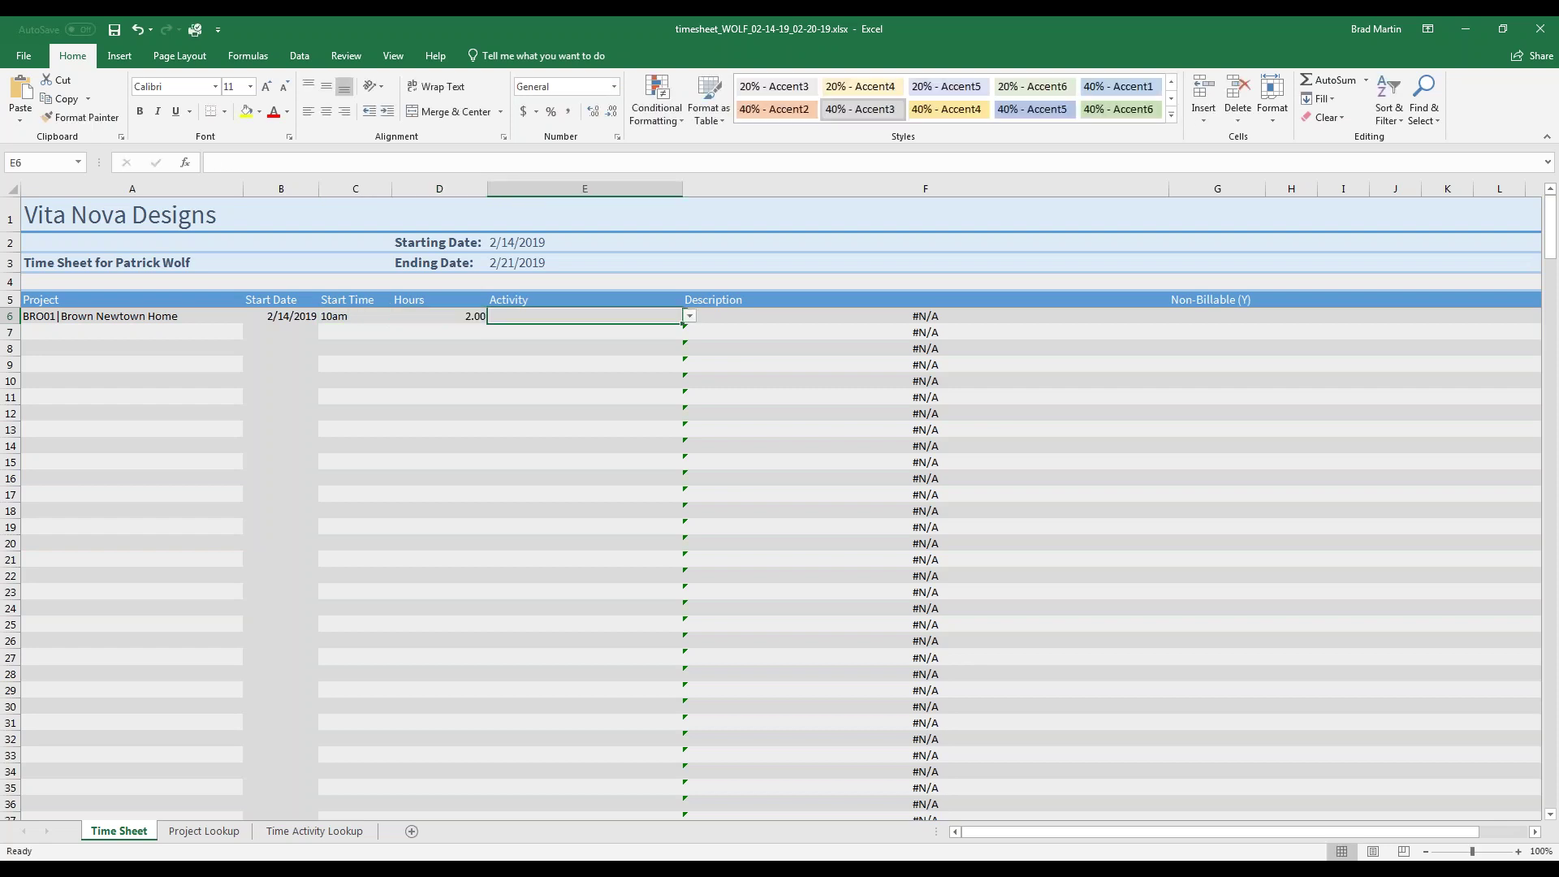
{"action": "left_click", "coordinate": [690, 316]}
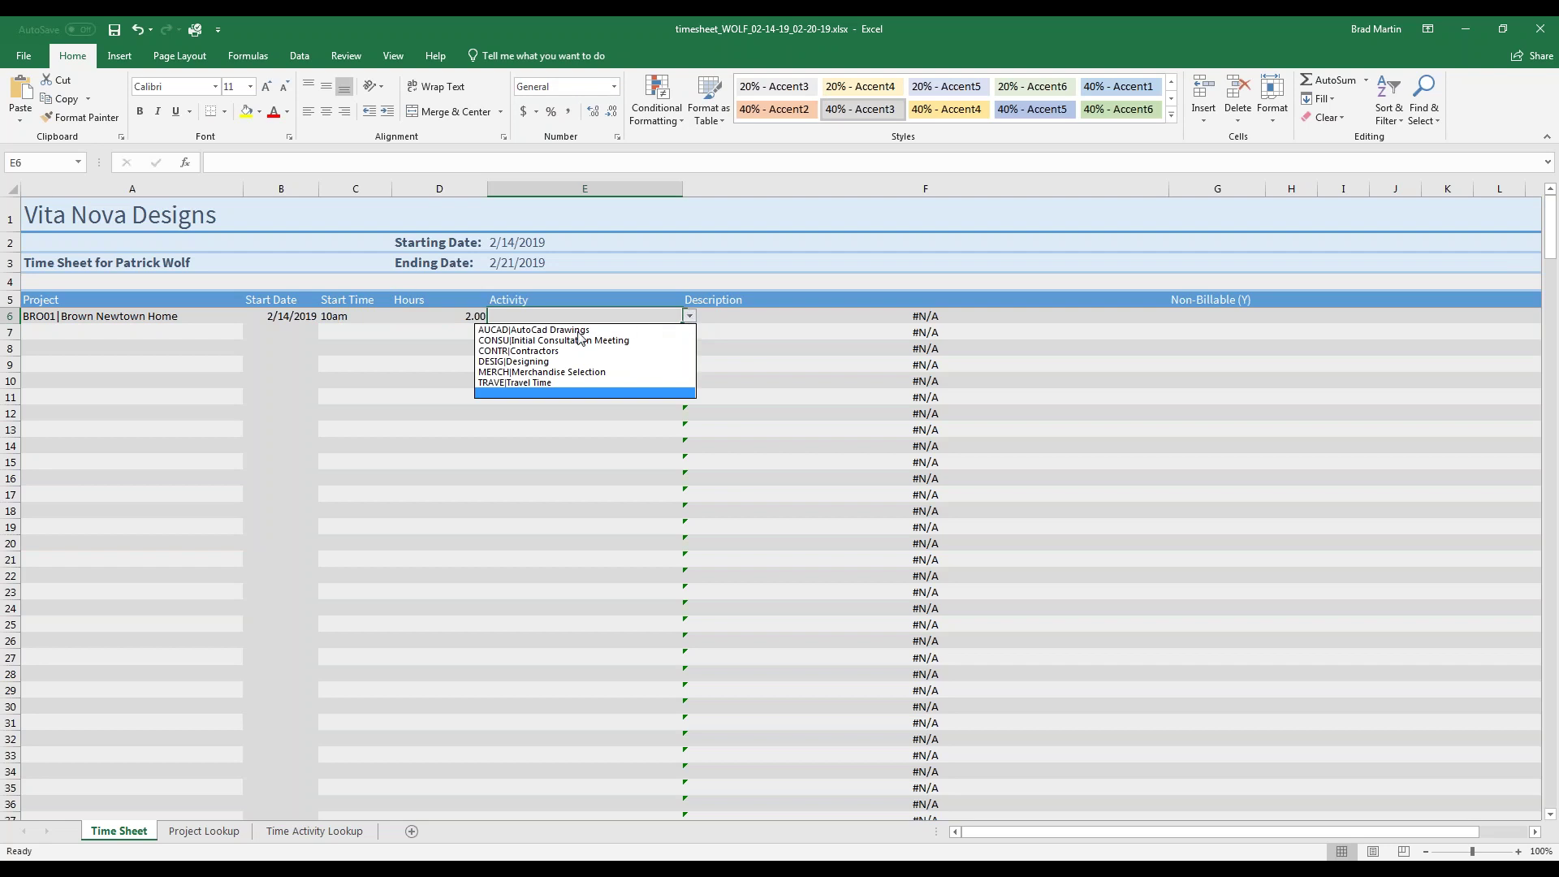
{"action": "left_click", "coordinate": [541, 362]}
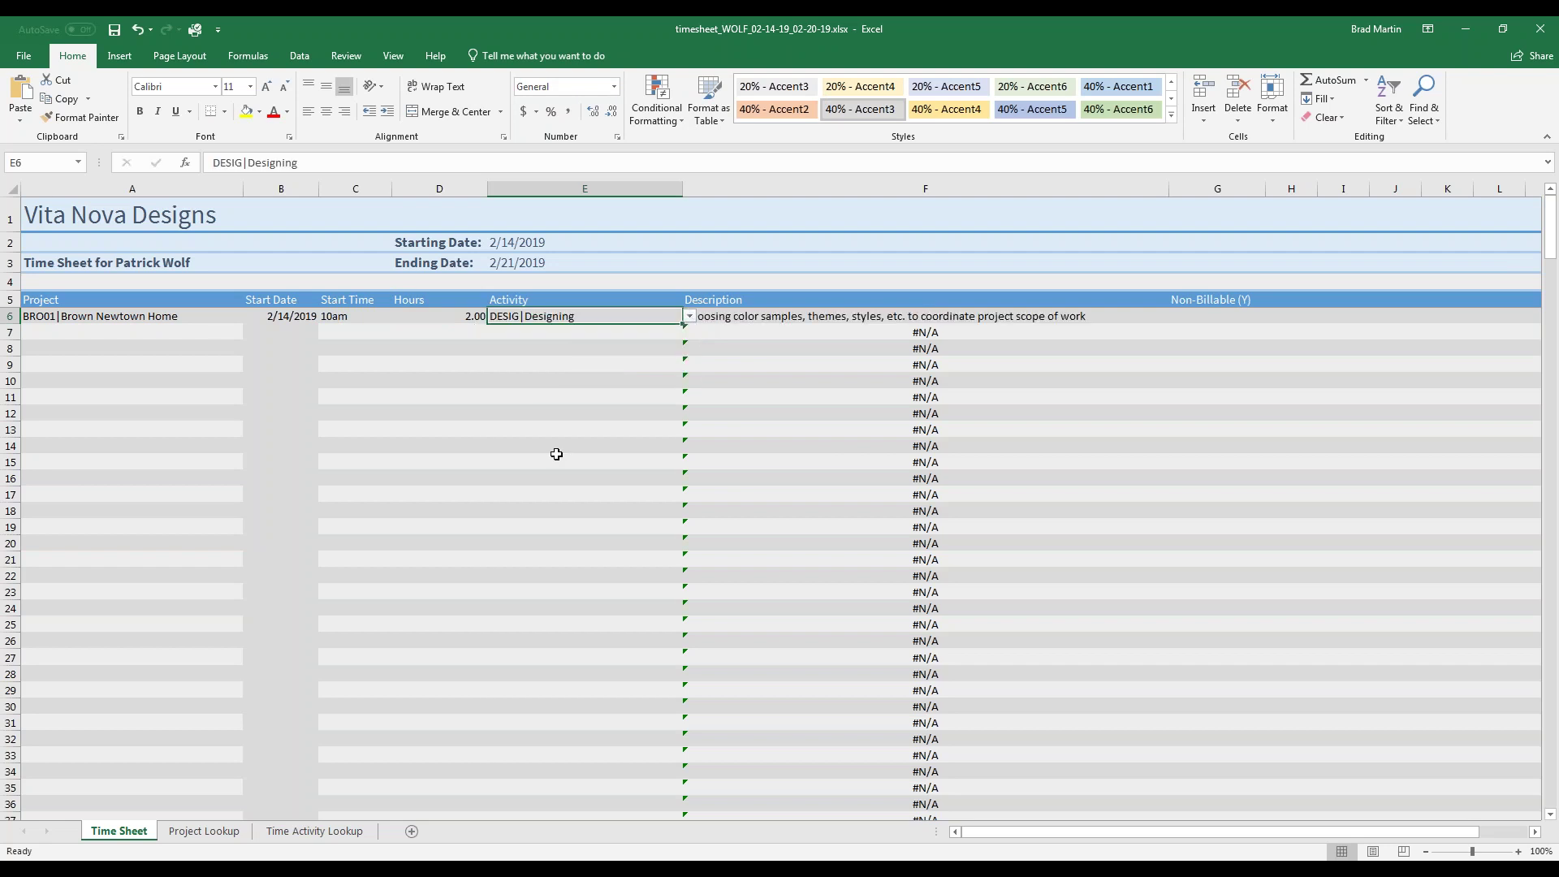
Check the description's lookup formula and leave Non-Billable blank.
{"action": "left_click", "coordinate": [743, 316]}
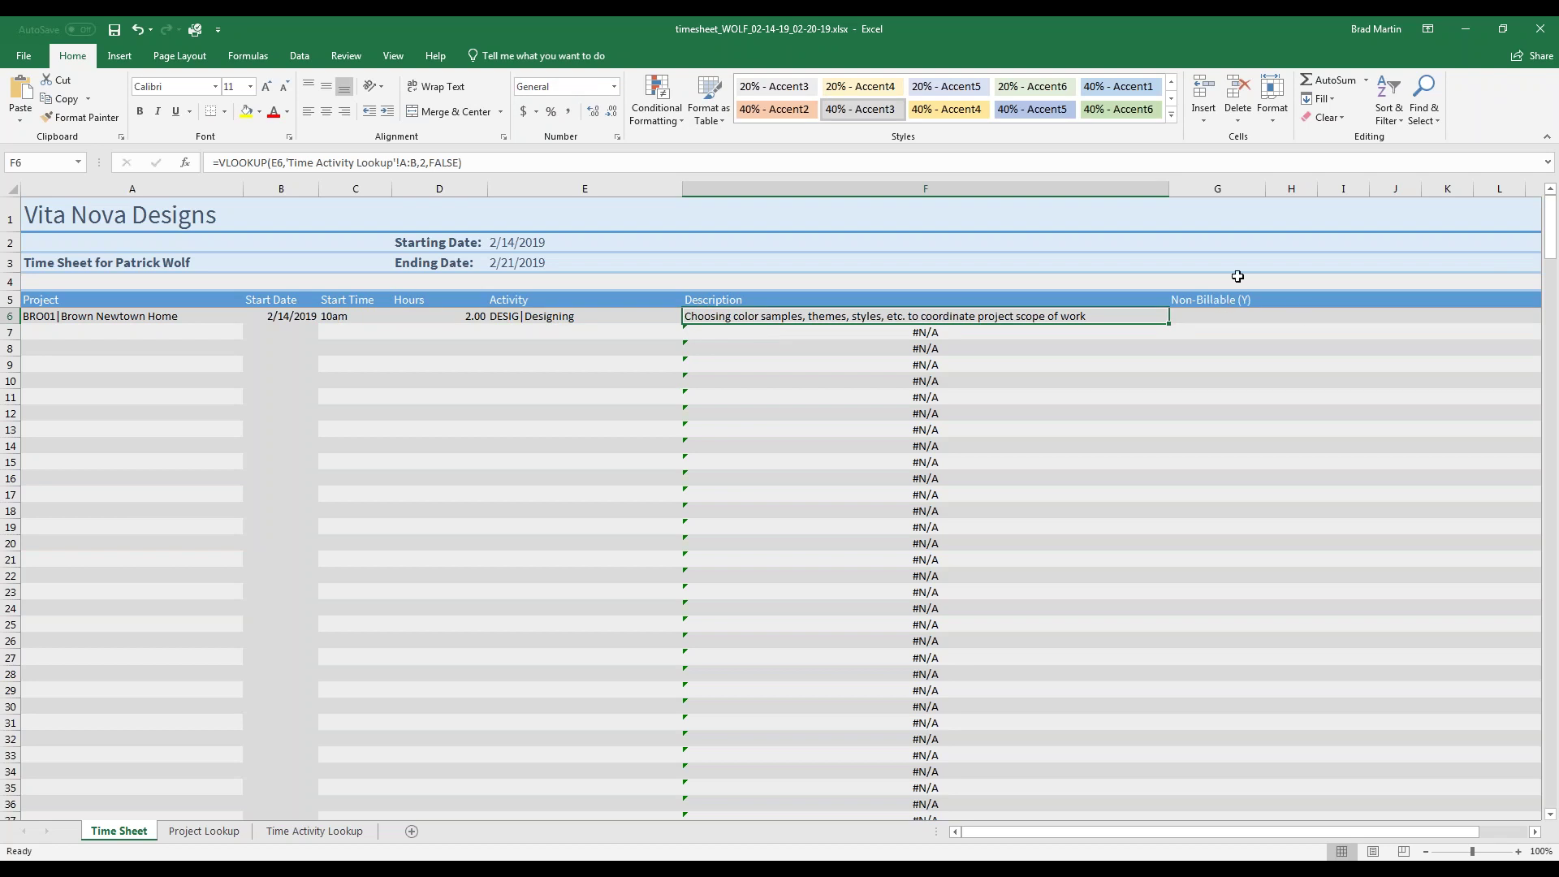
{"action": "left_click", "coordinate": [1225, 313]}
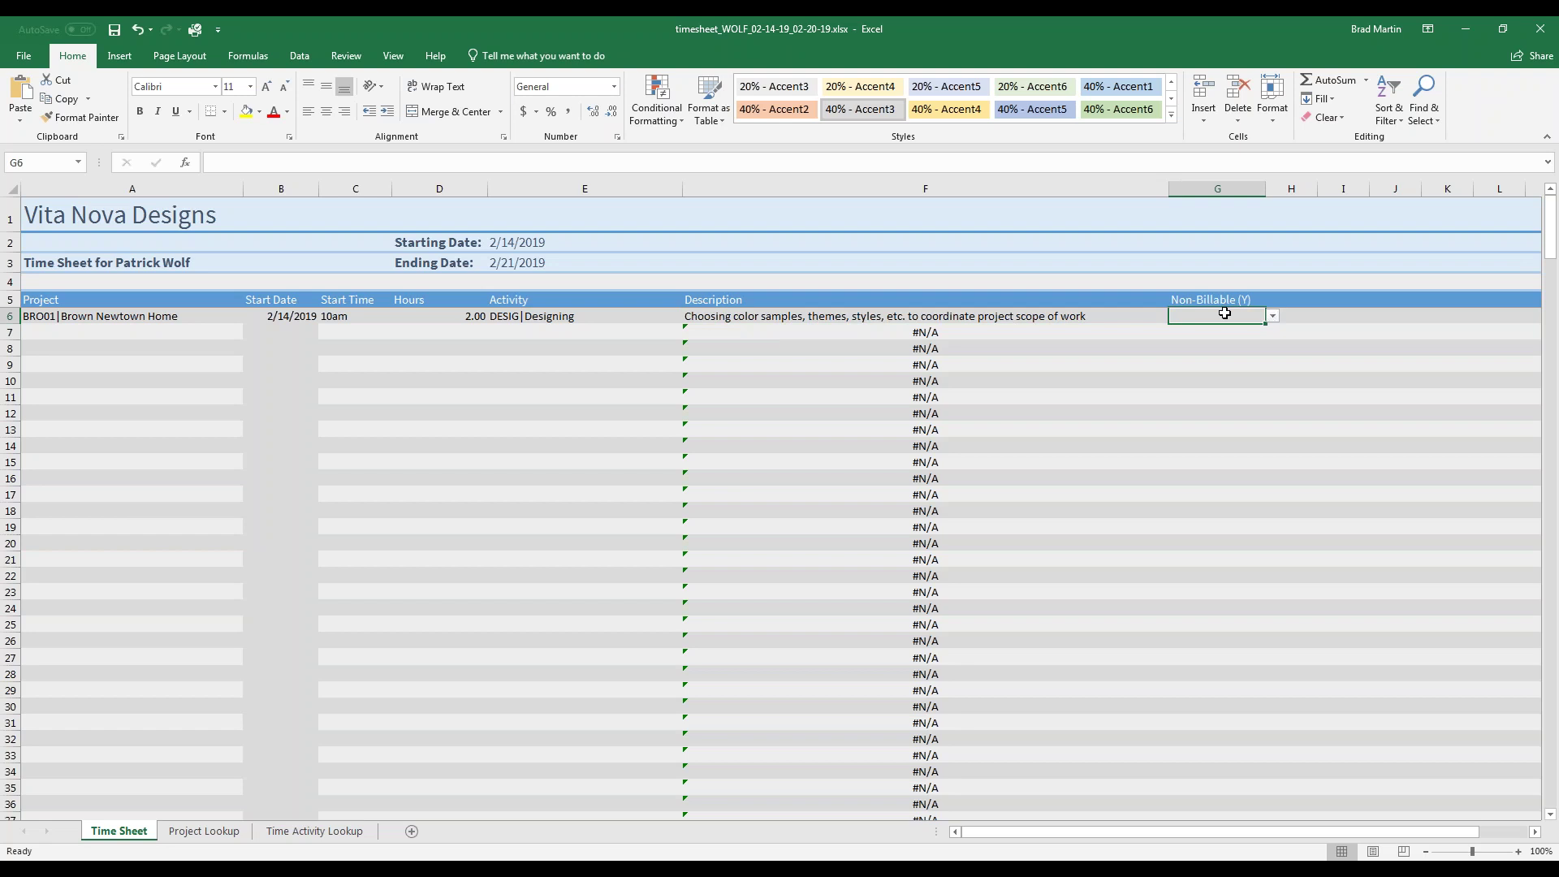
{"action": "left_click", "coordinate": [1273, 316]}
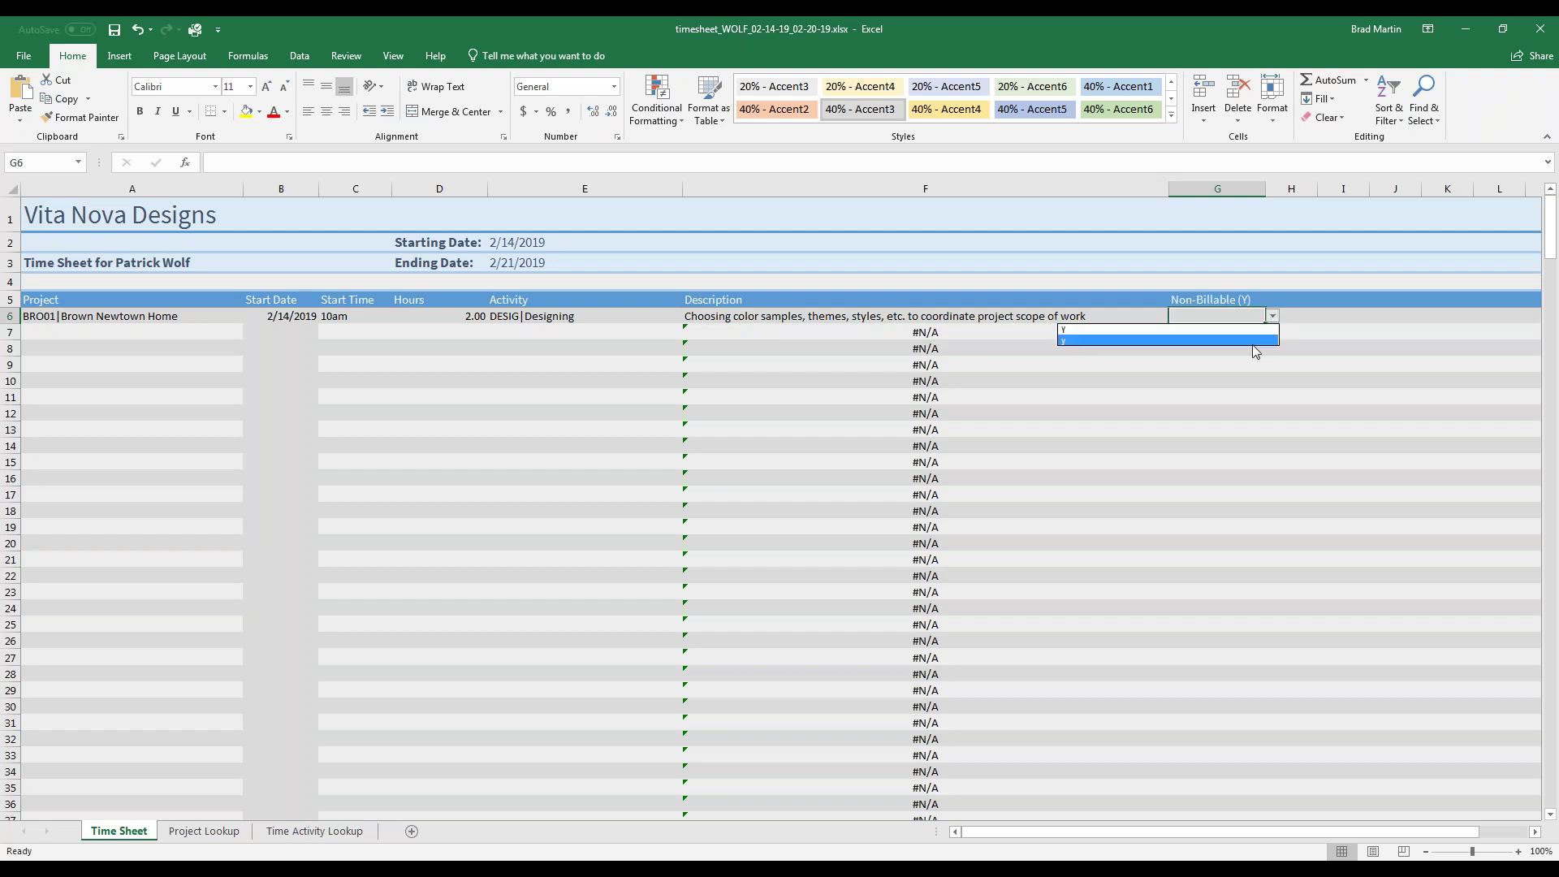
{"action": "key", "text": "Escape"}
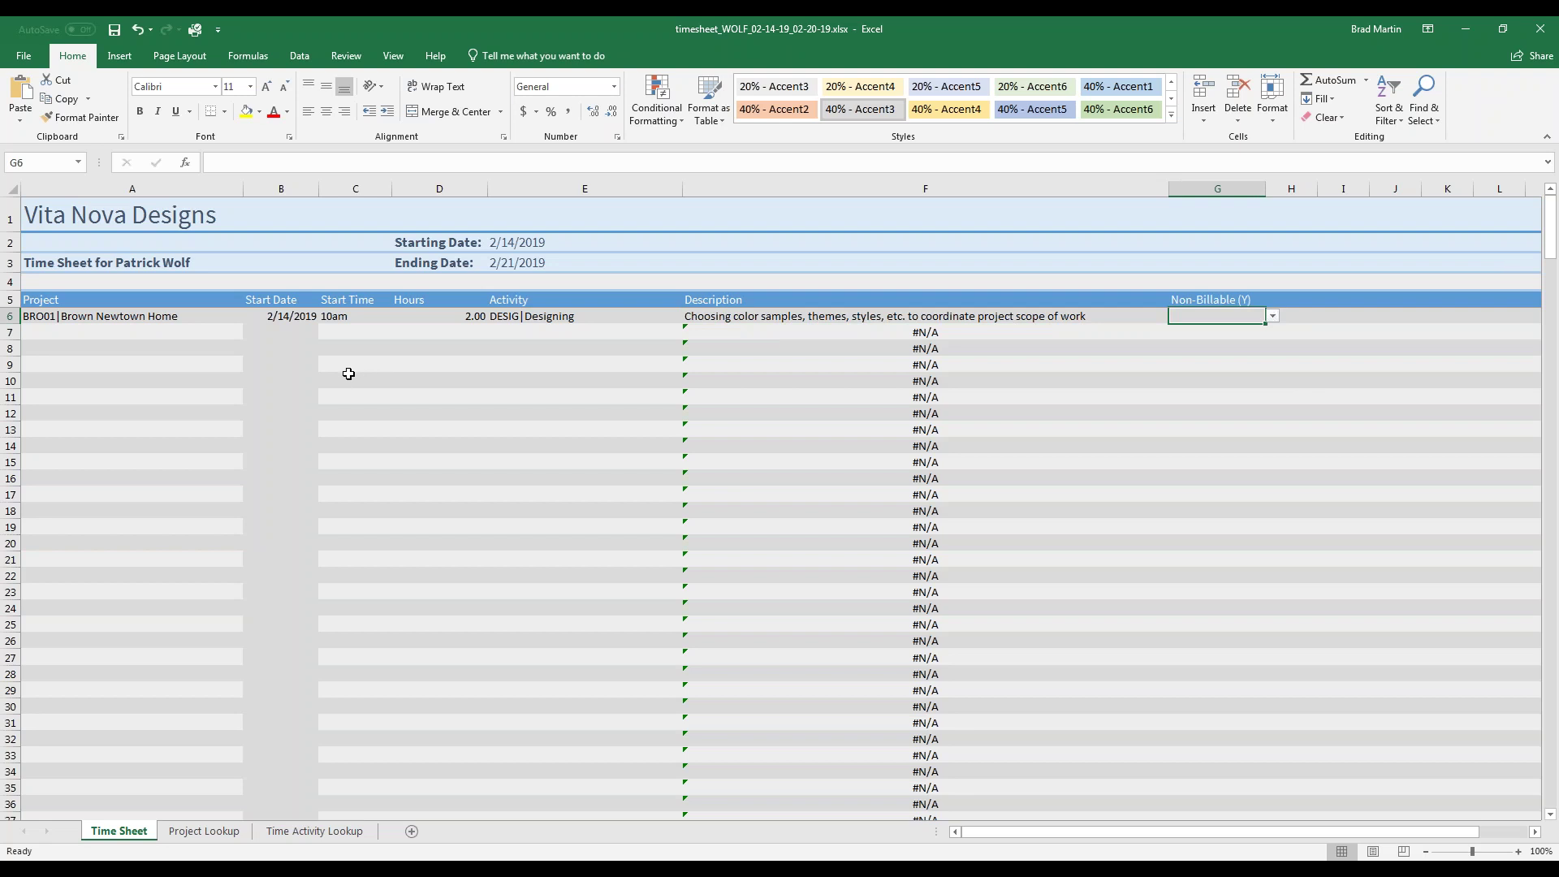
{"action": "left_click", "coordinate": [199, 332]}
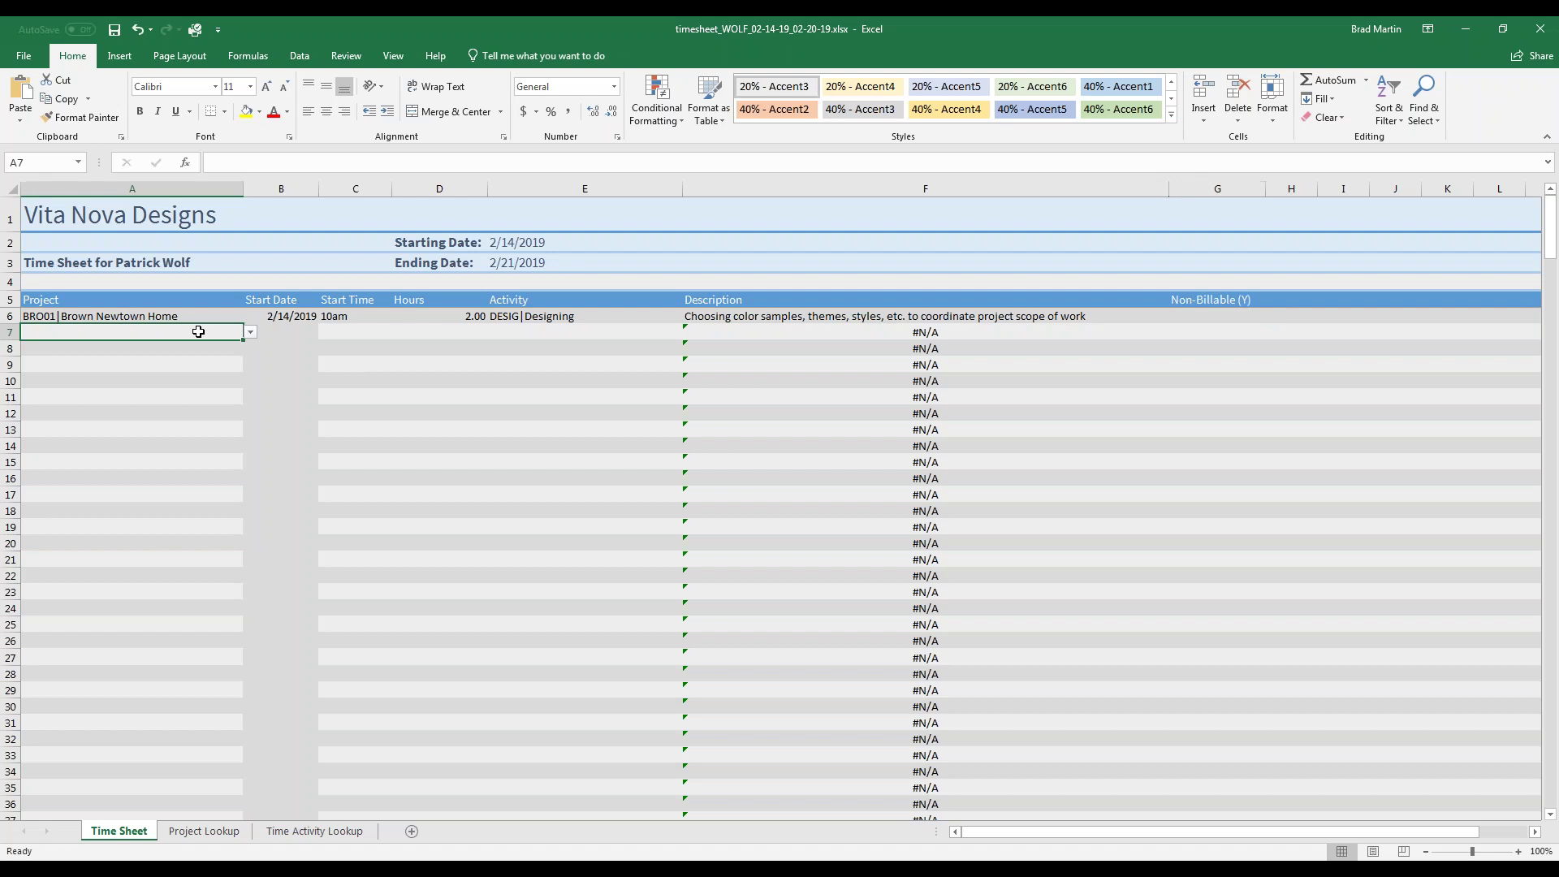
Fill row 7 with BRO01, 2/15, 9am, 3.75 hours and DESIG|Designing.
{"action": "type", "text": "bRO01|Brown Newtown Home"}
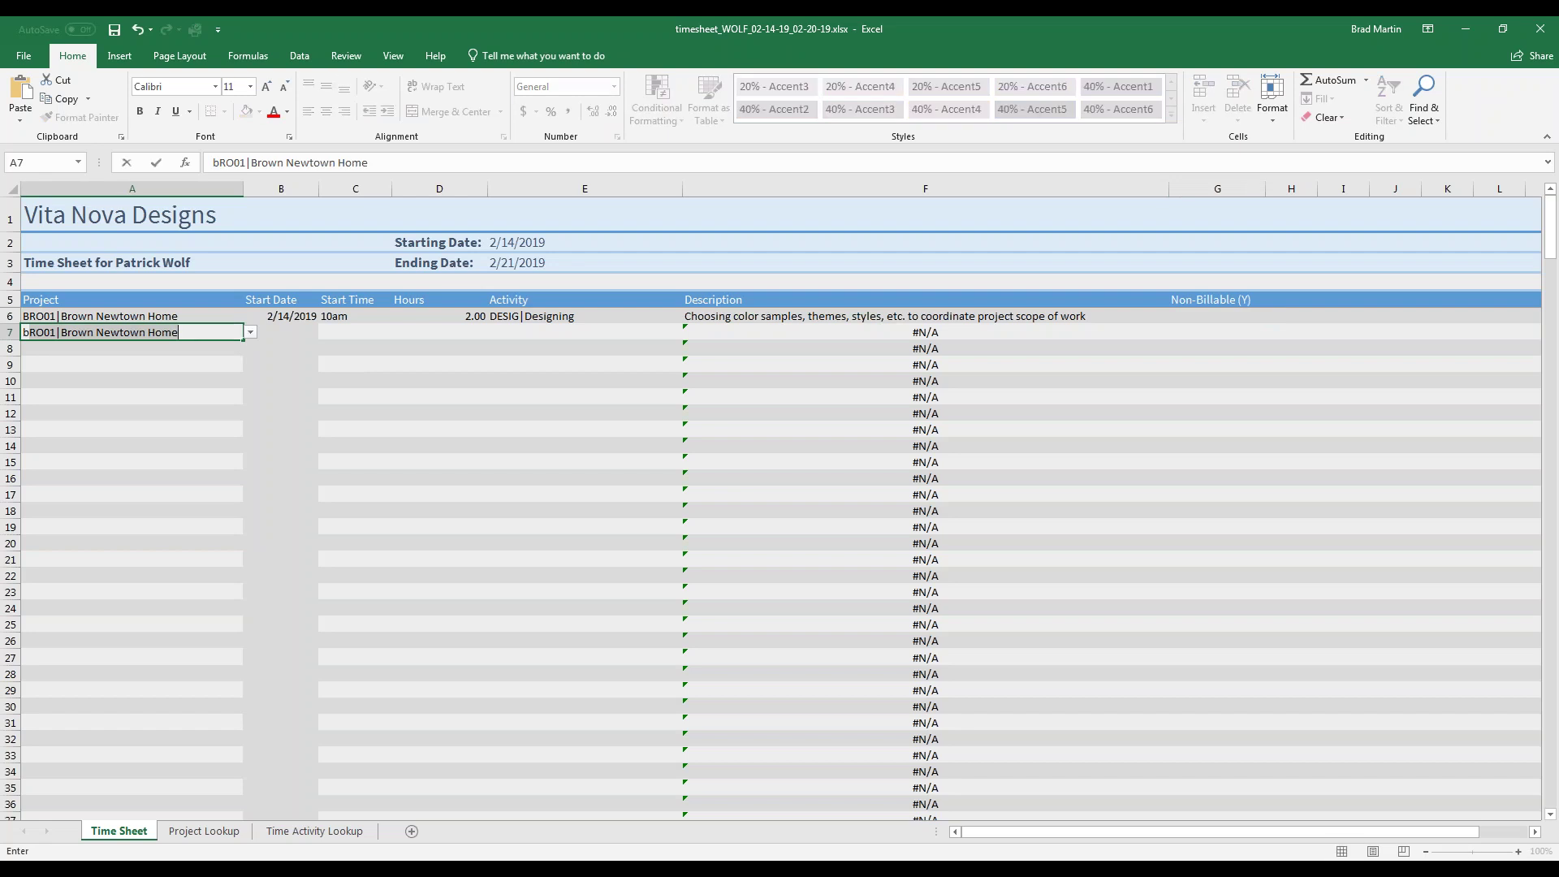
{"action": "key", "text": "Tab"}
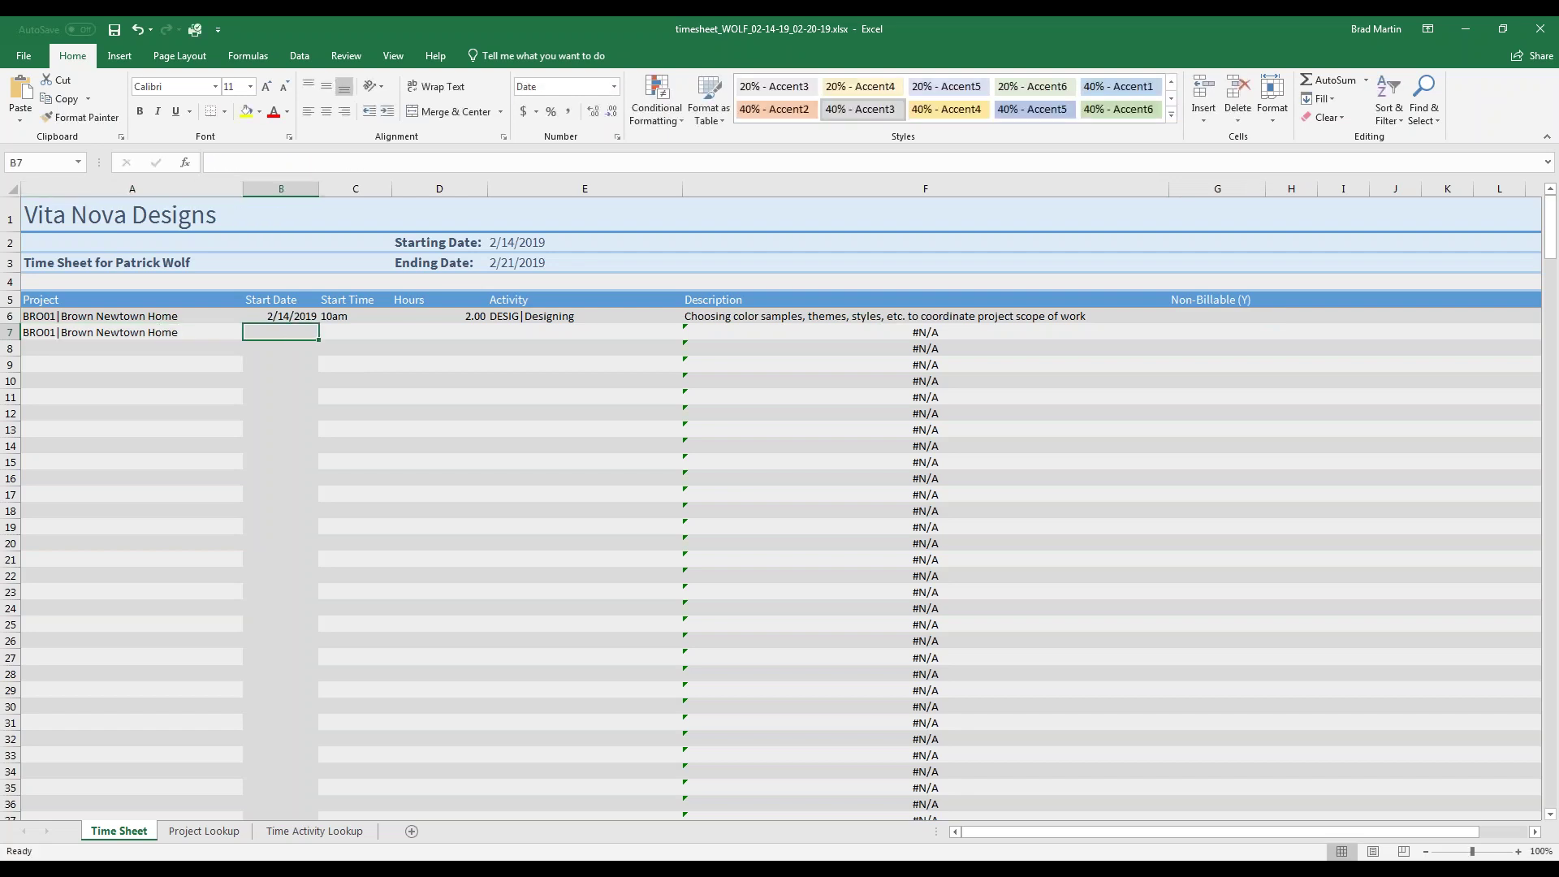
{"action": "type", "text": "2/15"}
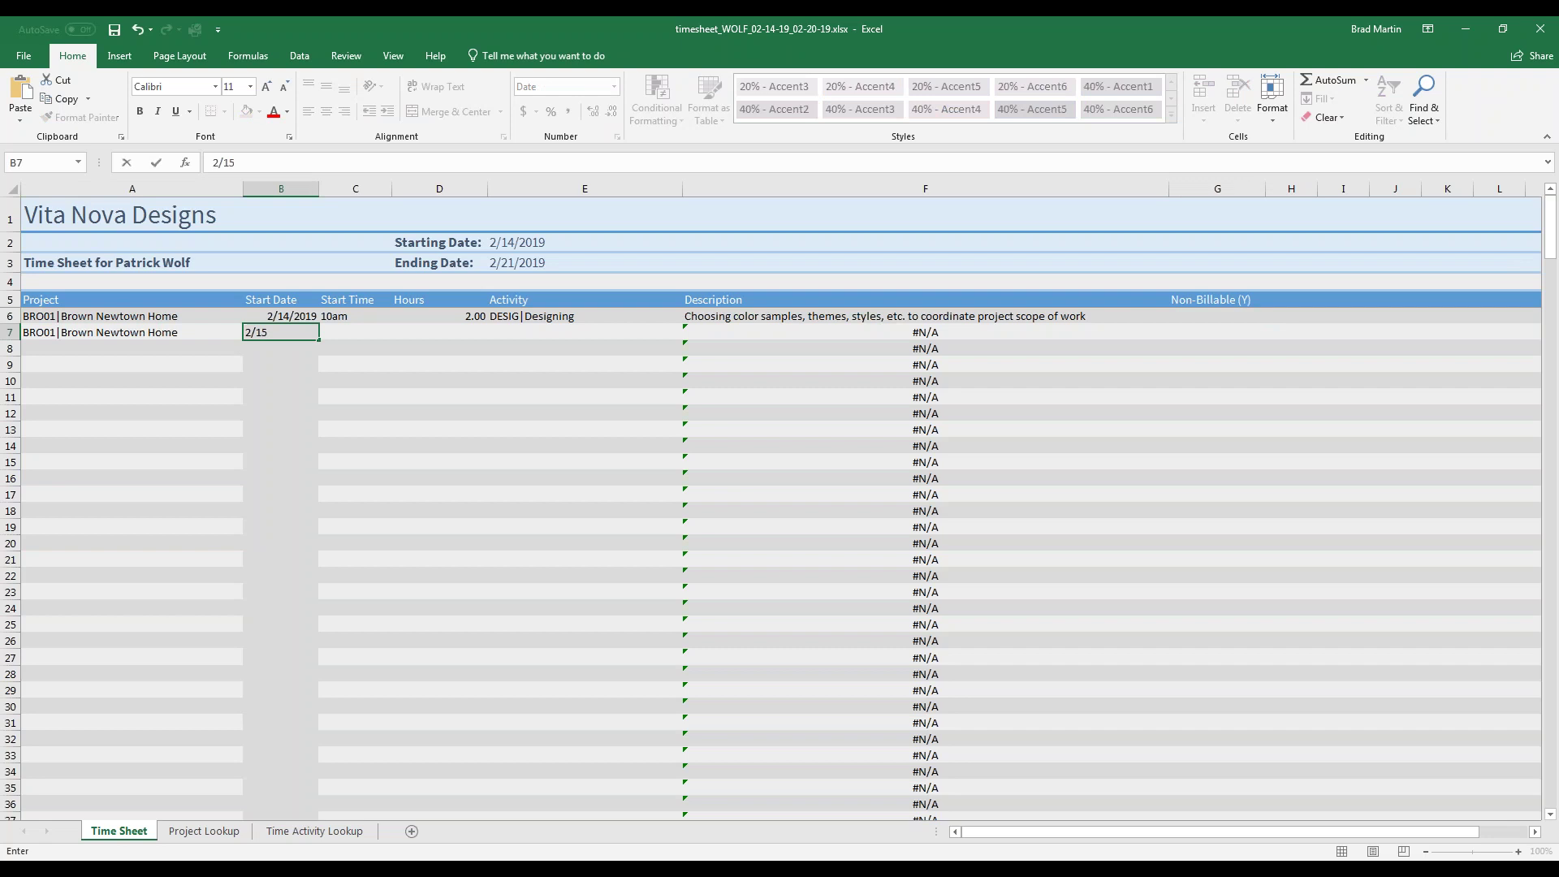
{"action": "key", "text": "Tab"}
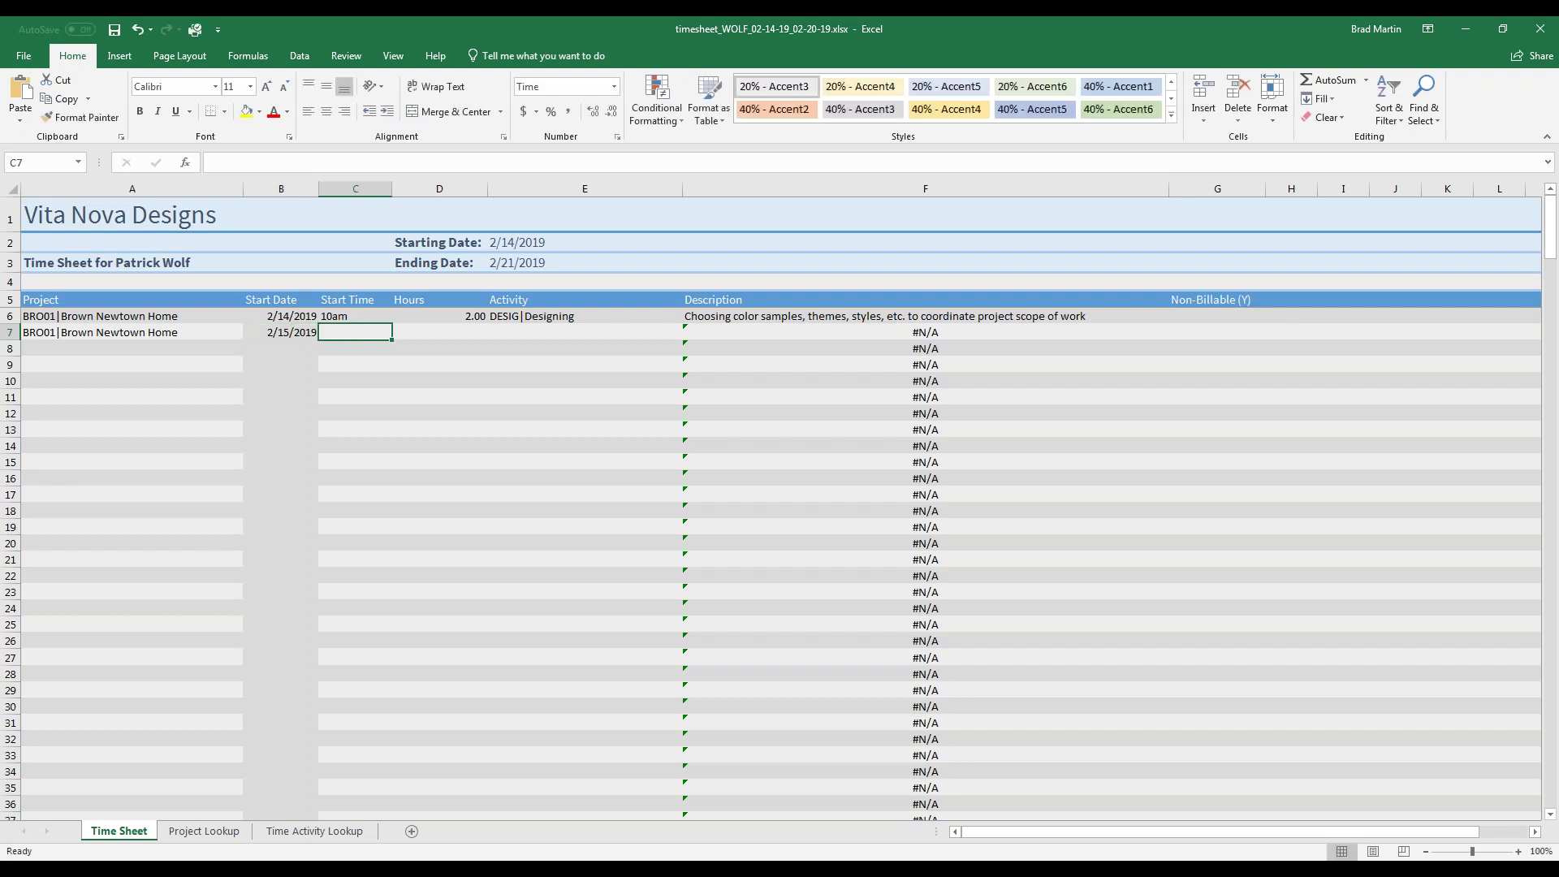
{"action": "type", "text": "9am"}
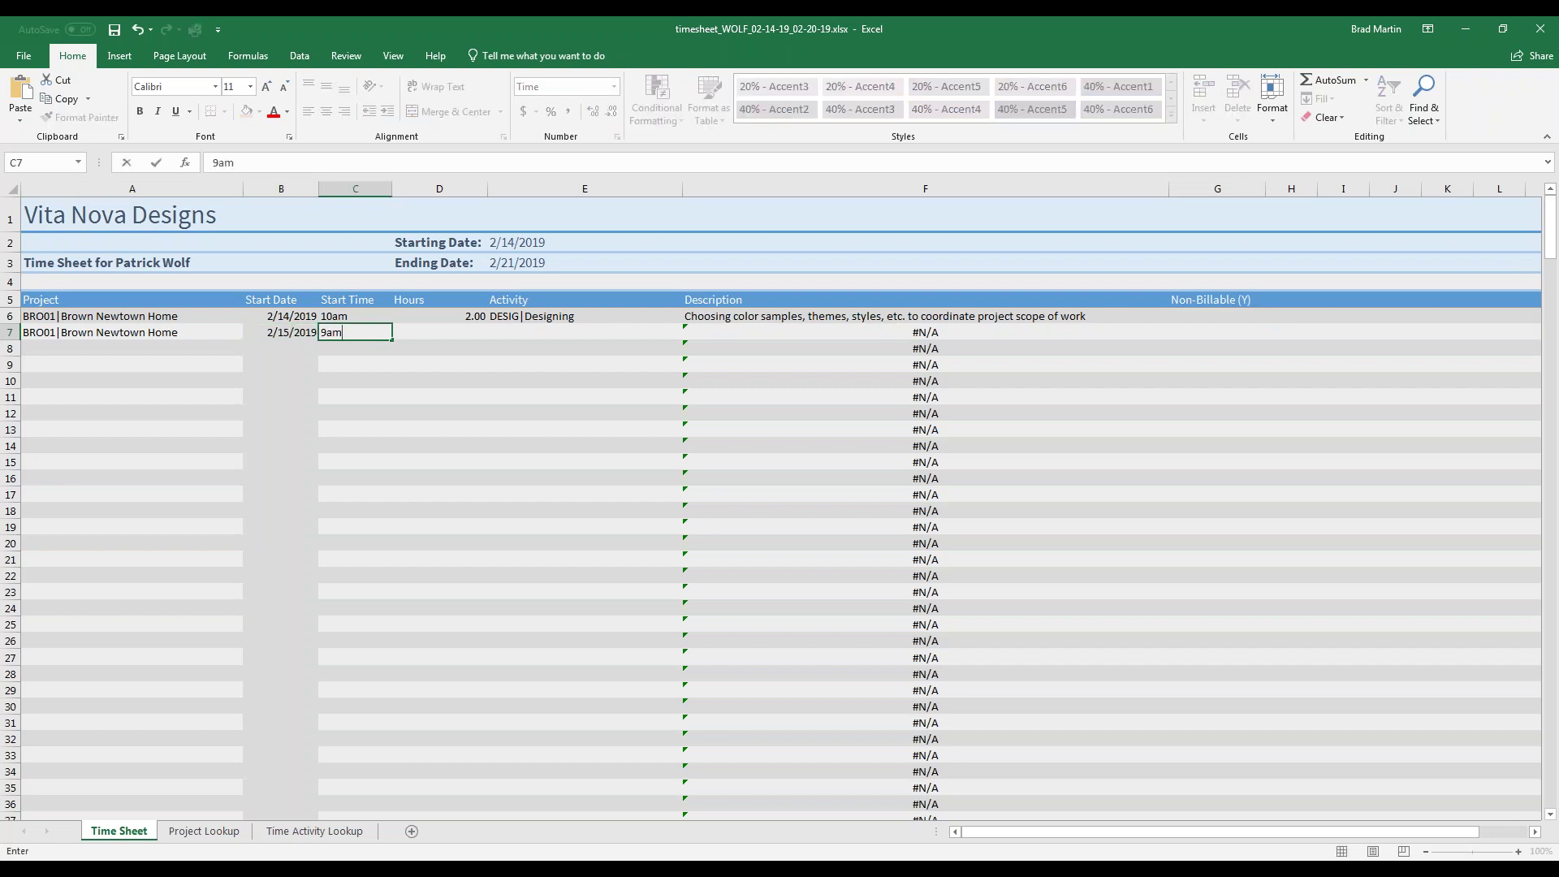
{"action": "key", "text": "Tab"}
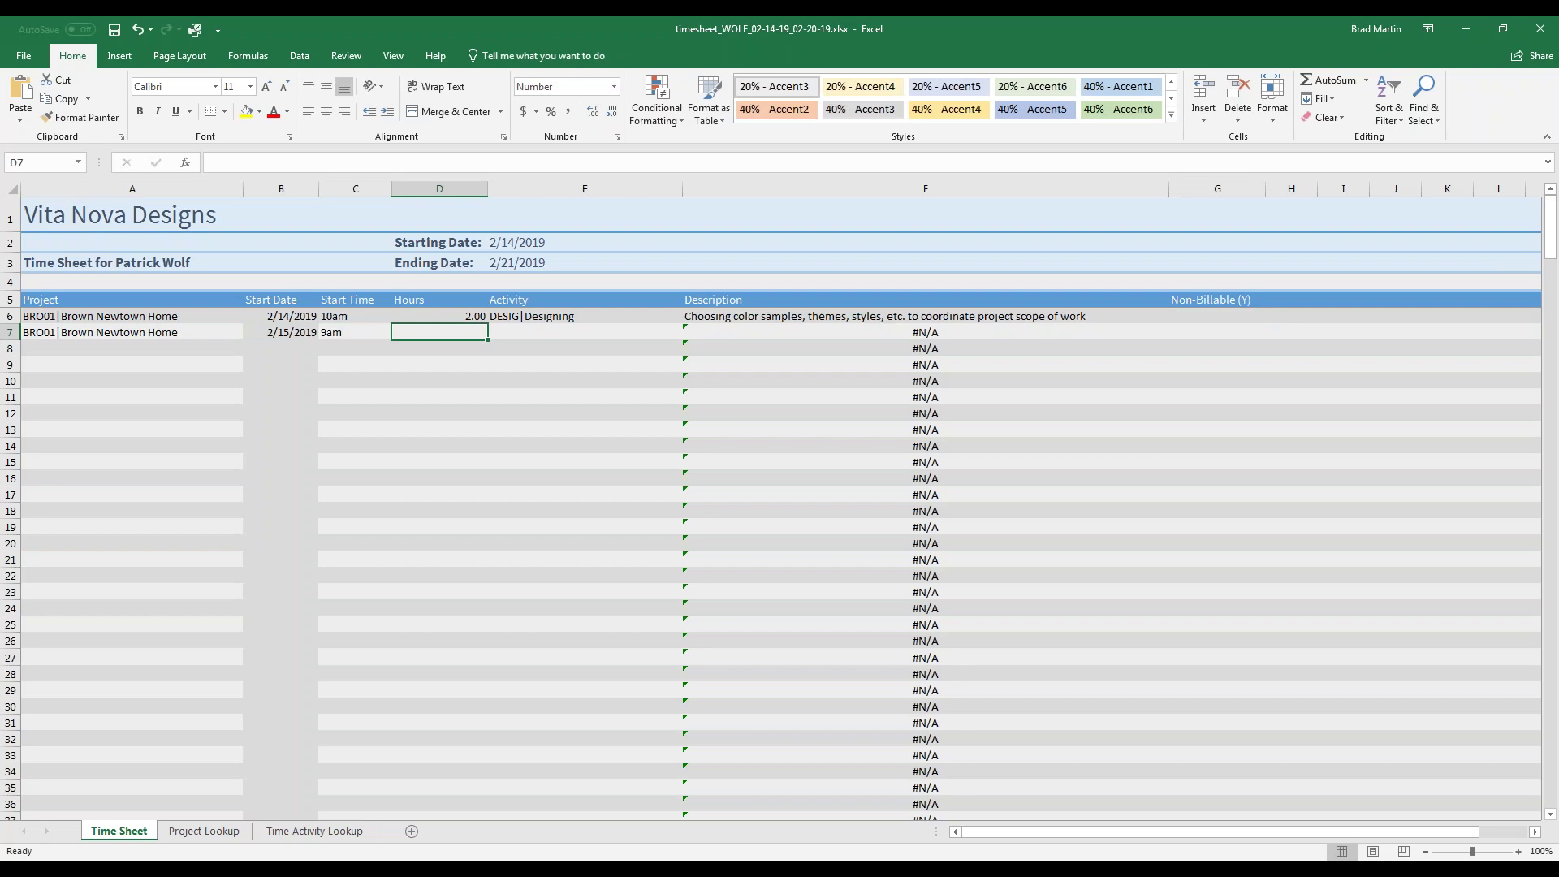
{"action": "type", "text": "3.75"}
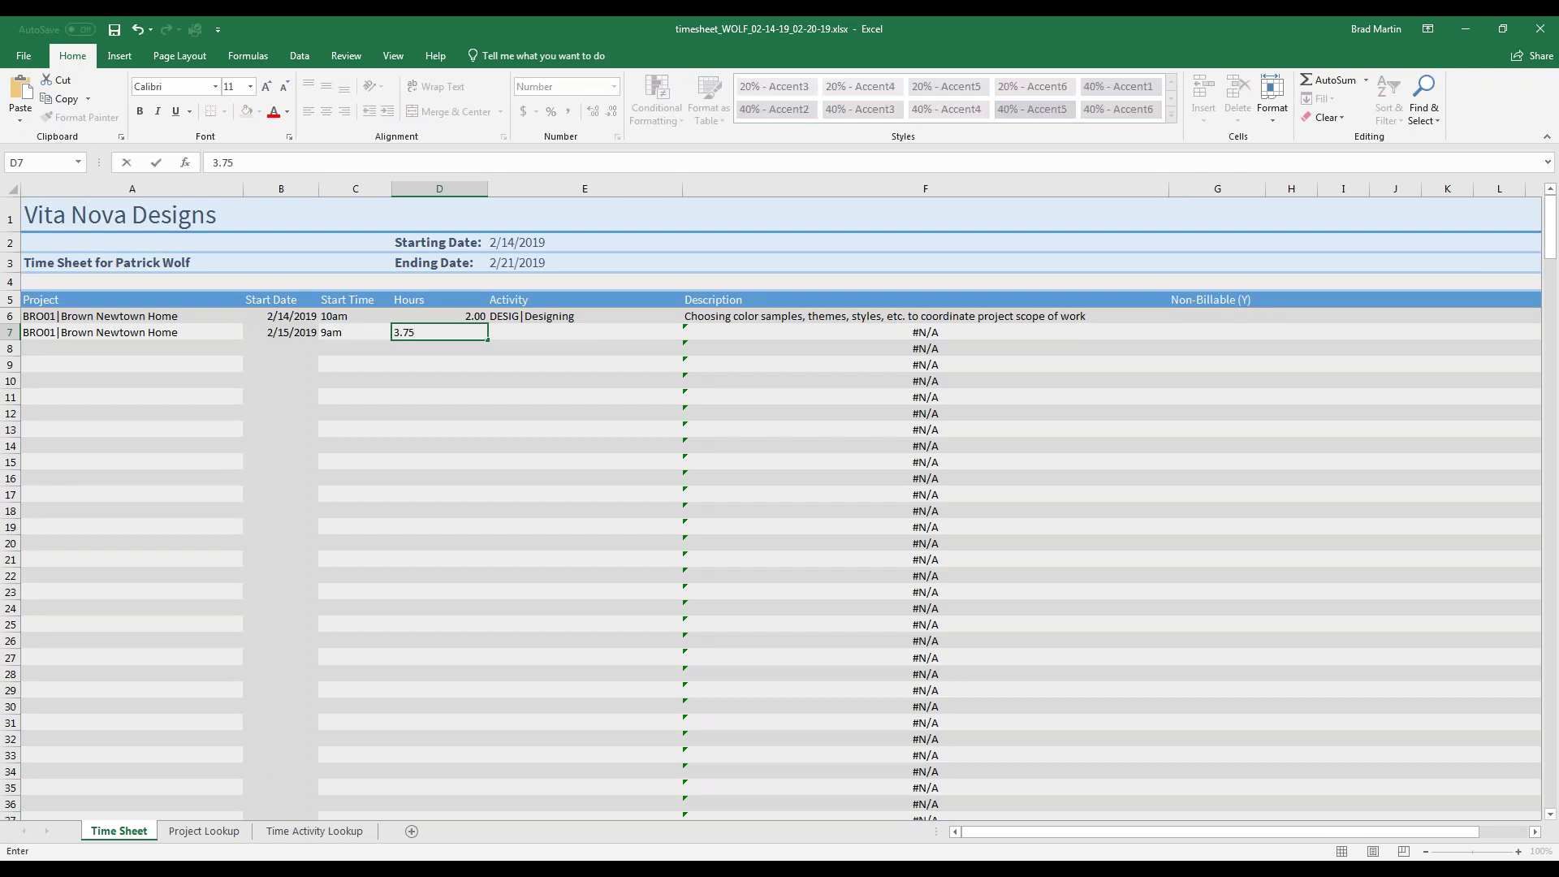
{"action": "key", "text": "Tab"}
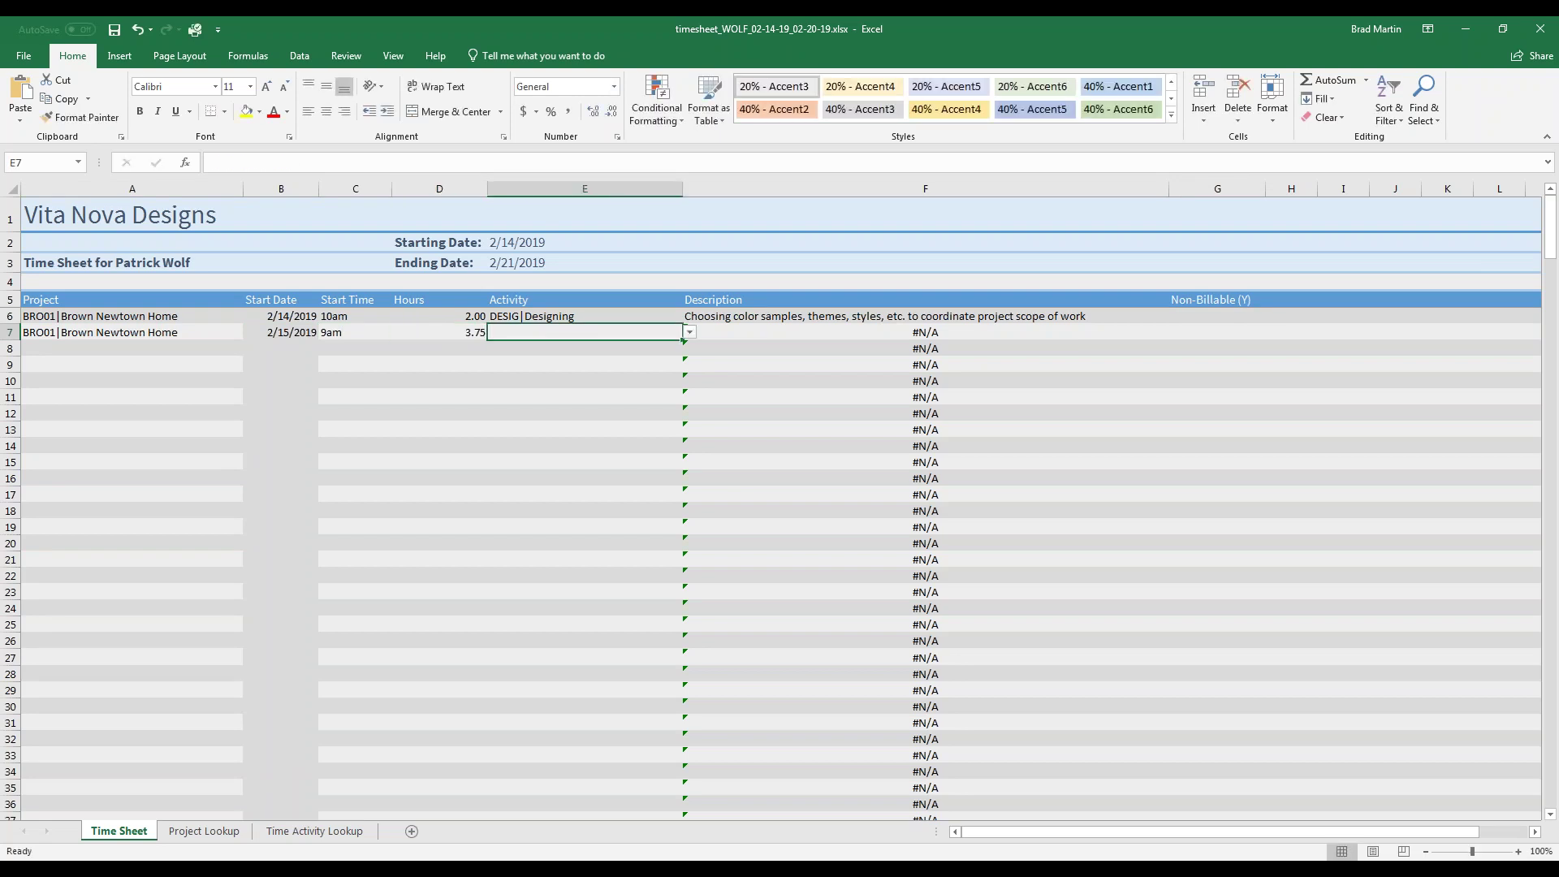
{"action": "type", "text": "Designing"}
{"action": "key", "text": "Tab"}
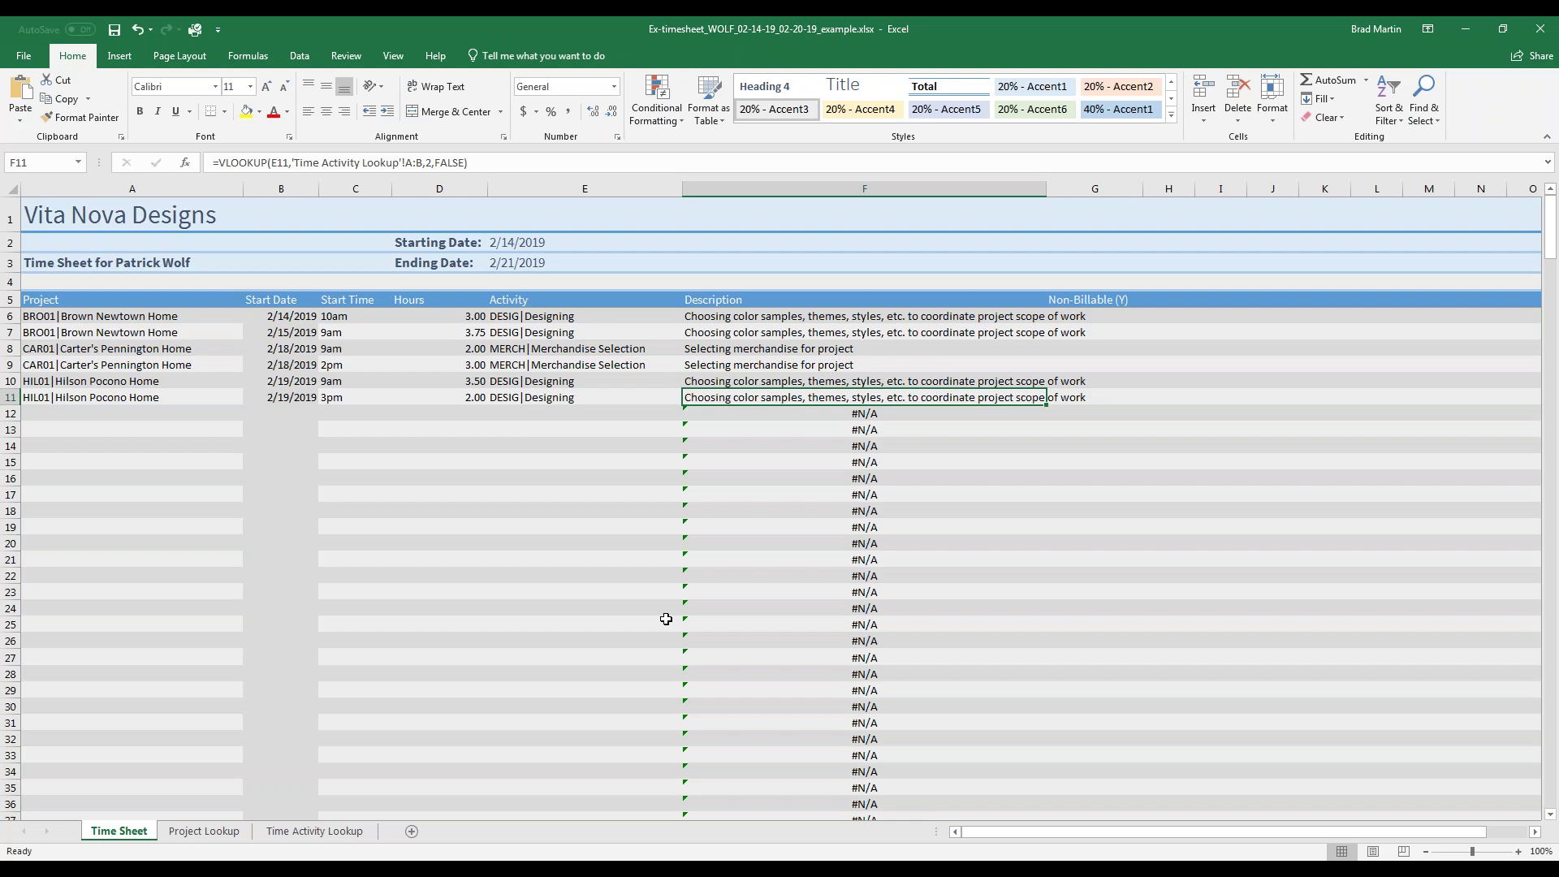
Close the completed example timesheet workbook.
{"action": "left_click", "coordinate": [1541, 28]}
Close the timesheet workbook without saving and open the Time Entry Import window.
{"action": "left_click", "coordinate": [1540, 28]}
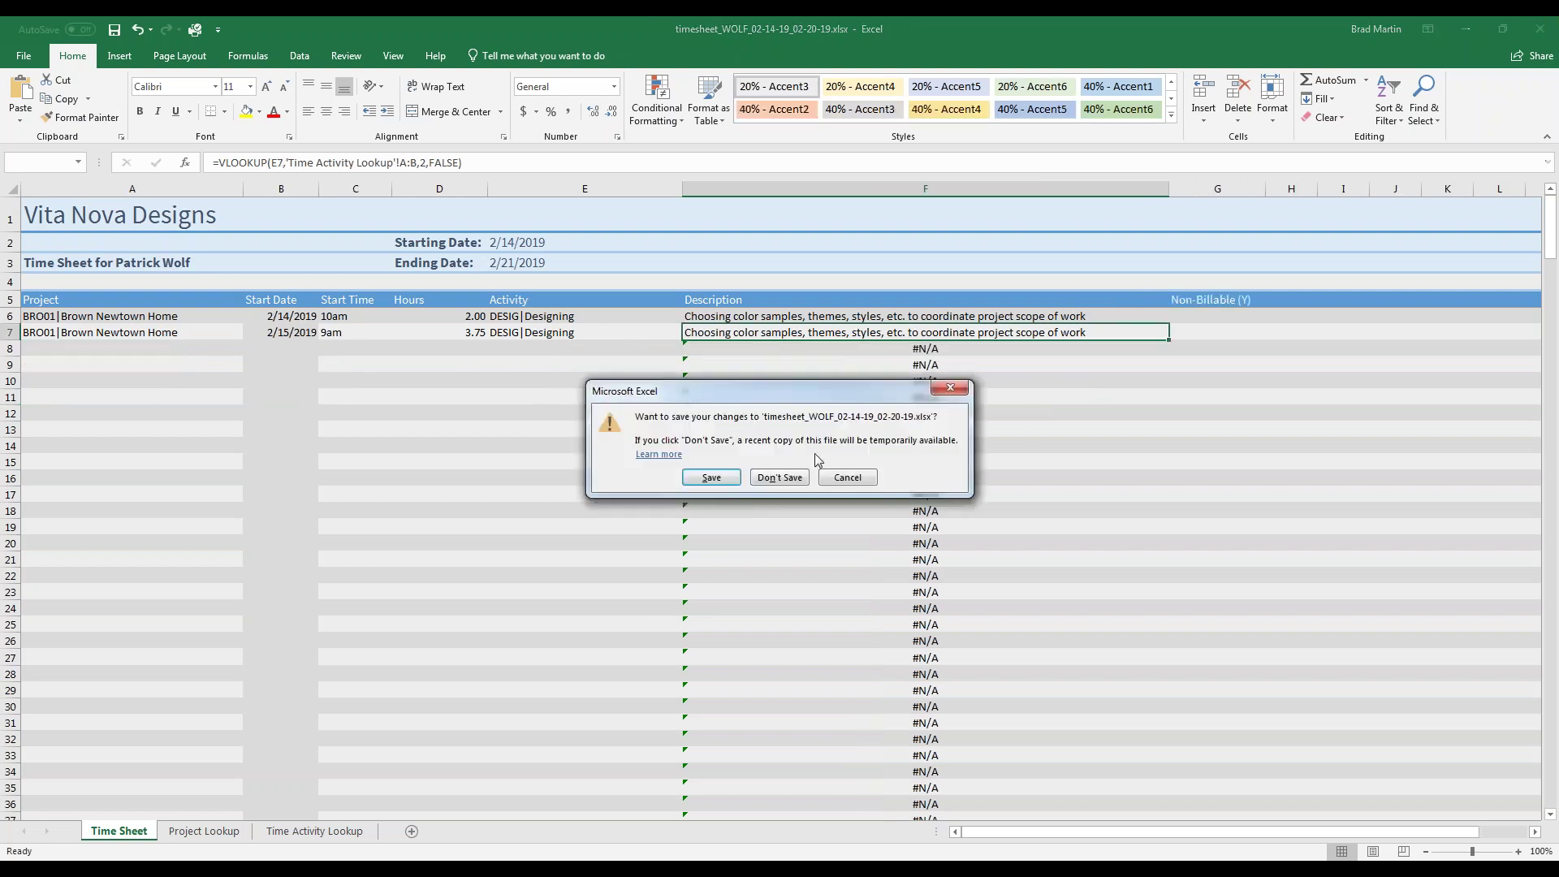
{"action": "left_click", "coordinate": [782, 477]}
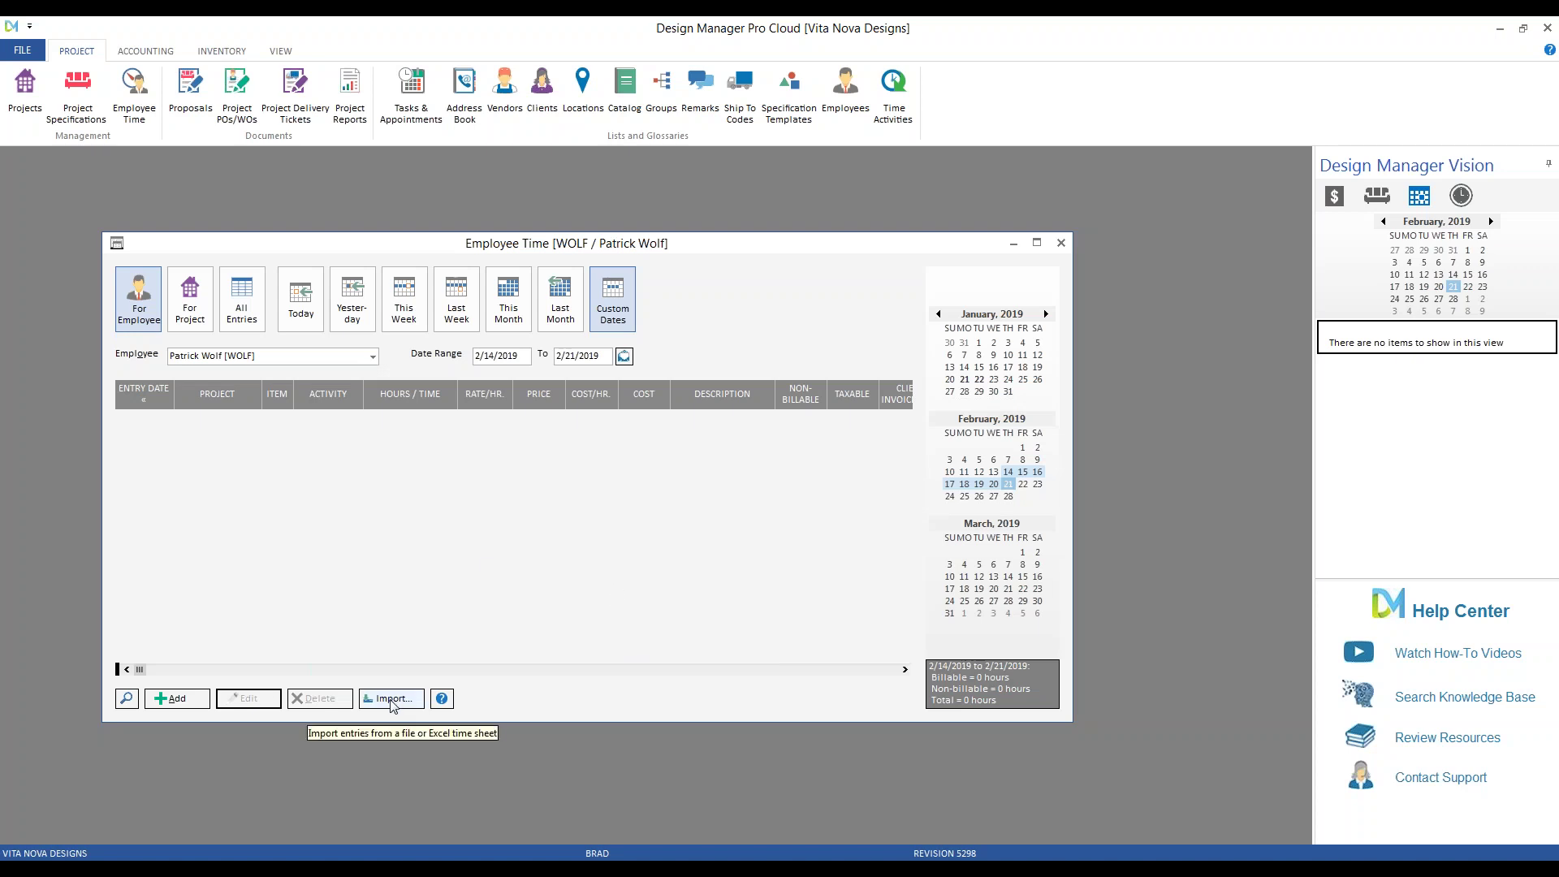
{"action": "left_click", "coordinate": [391, 700]}
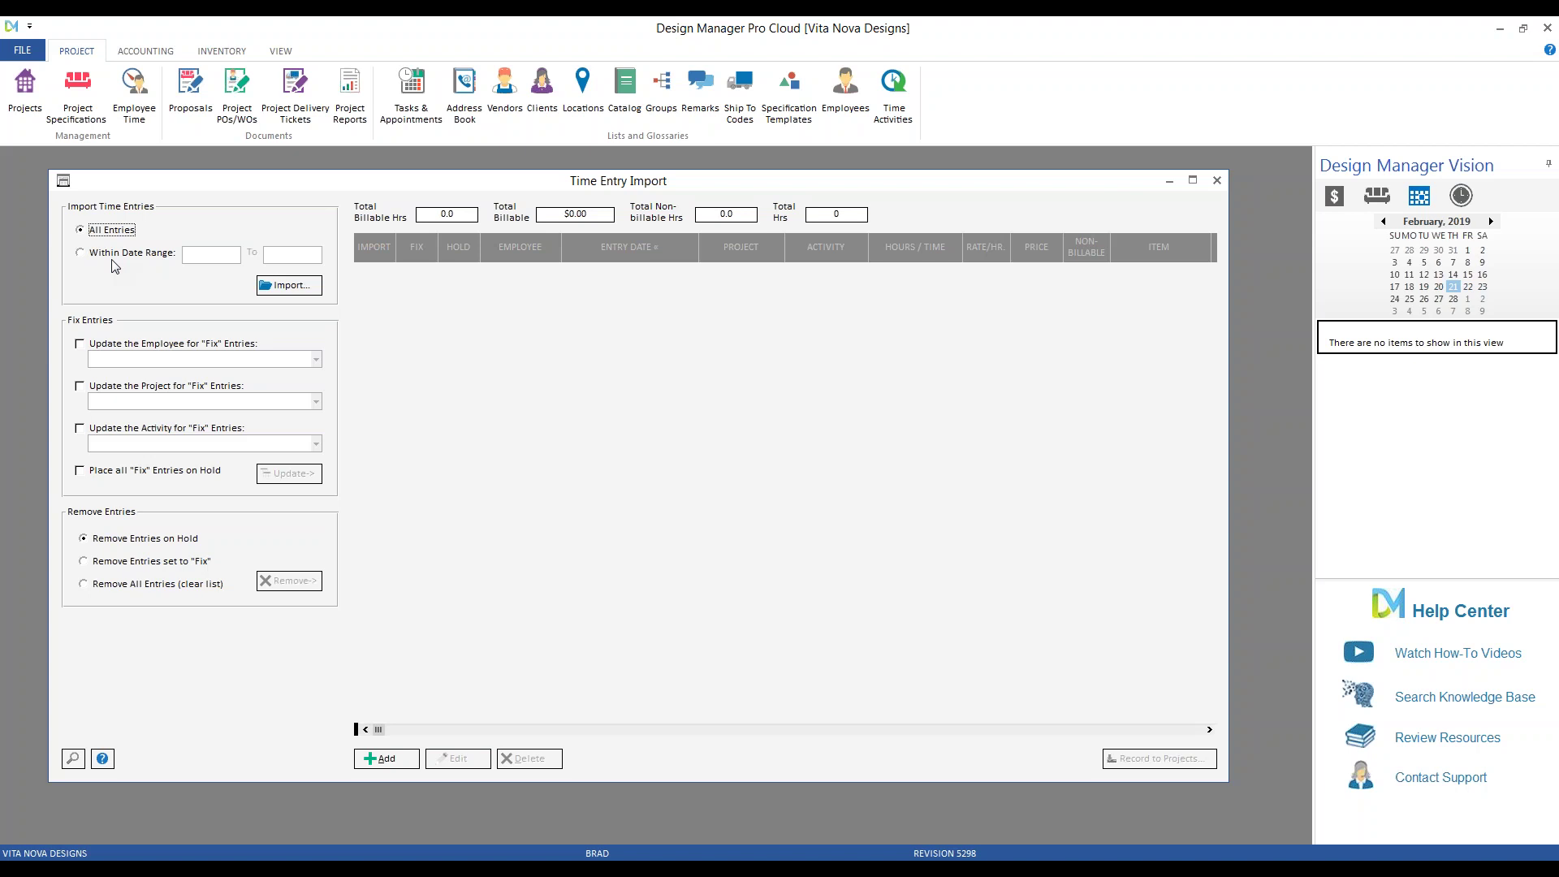
Choose timesheet_WOLF_02-14-19_02-20-19.xlsx as the file to import.
{"action": "left_click", "coordinate": [309, 291]}
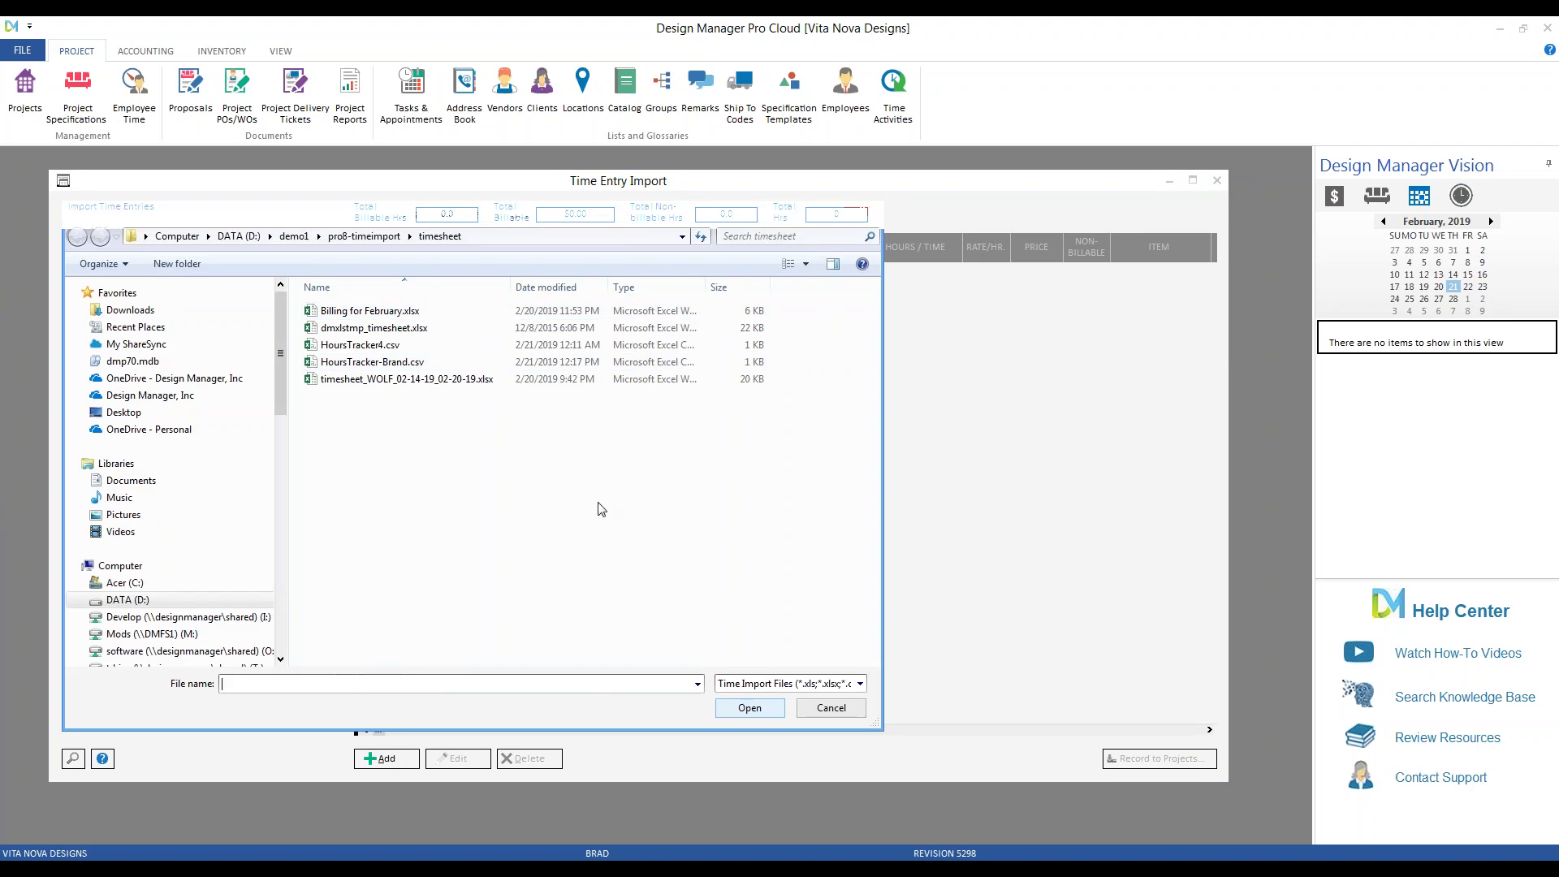
{"action": "left_click", "coordinate": [414, 383]}
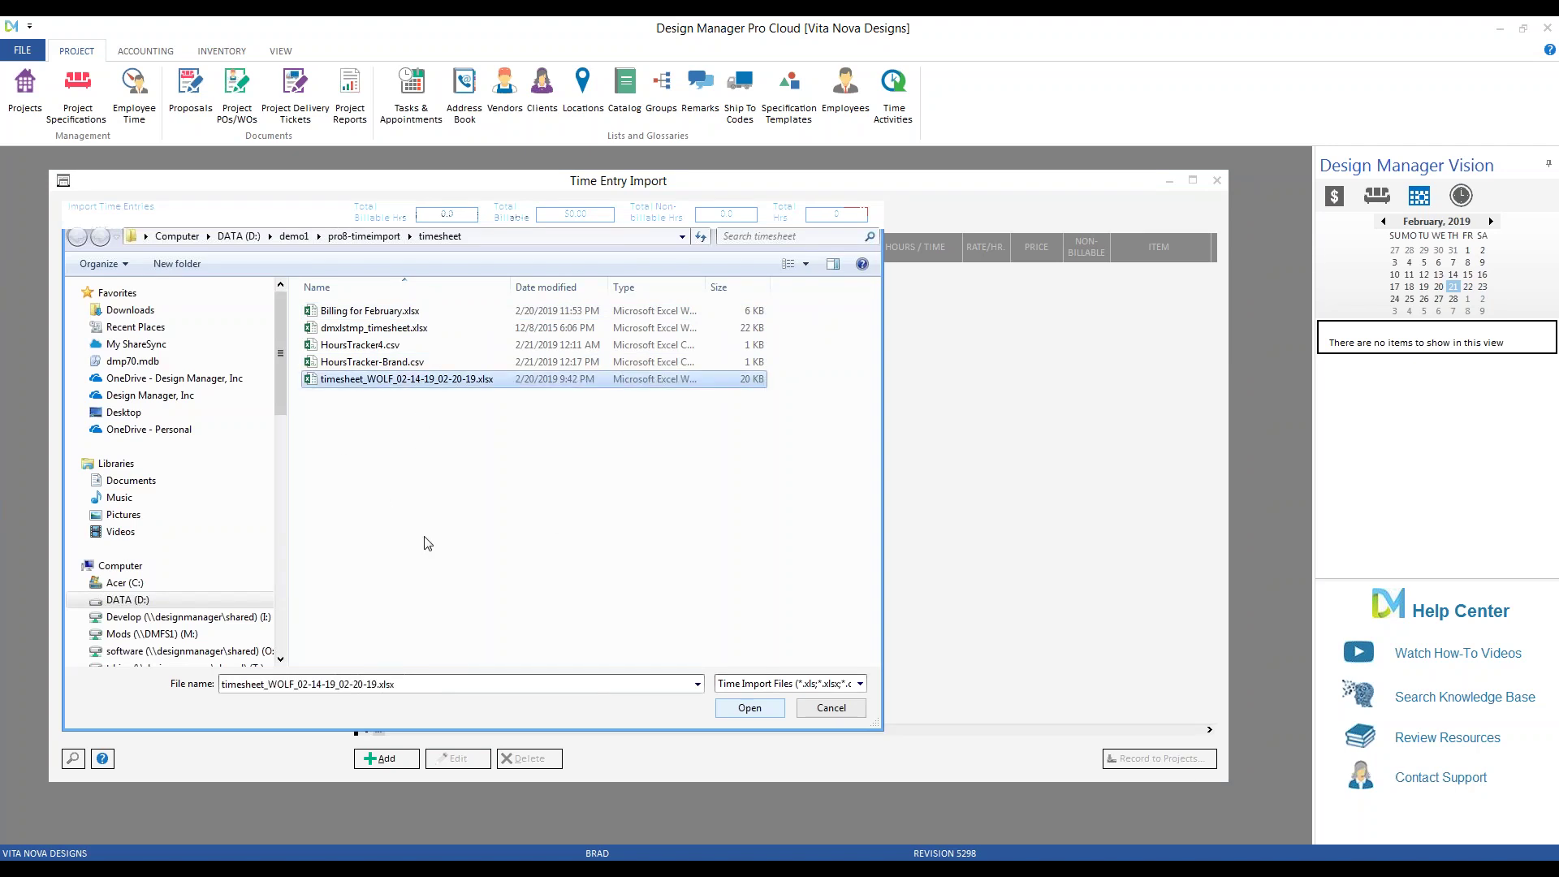
{"action": "left_click", "coordinate": [751, 708]}
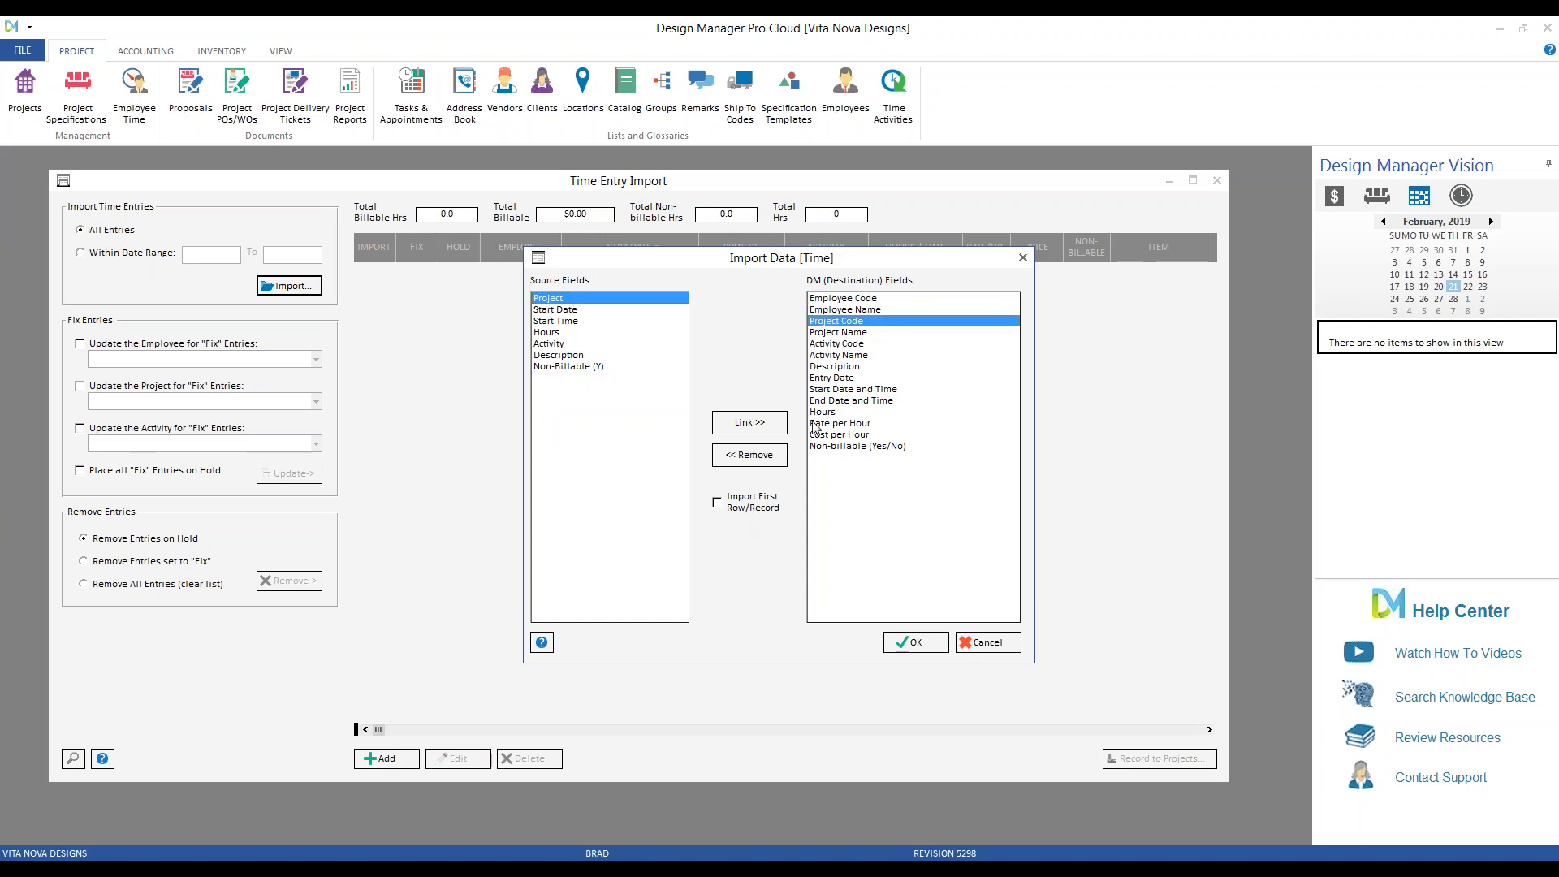
Link Project to Project Code, Start Date to Entry Date, Start Time to Start Date and Time, and Hours to Hours.
{"action": "left_click", "coordinate": [767, 429]}
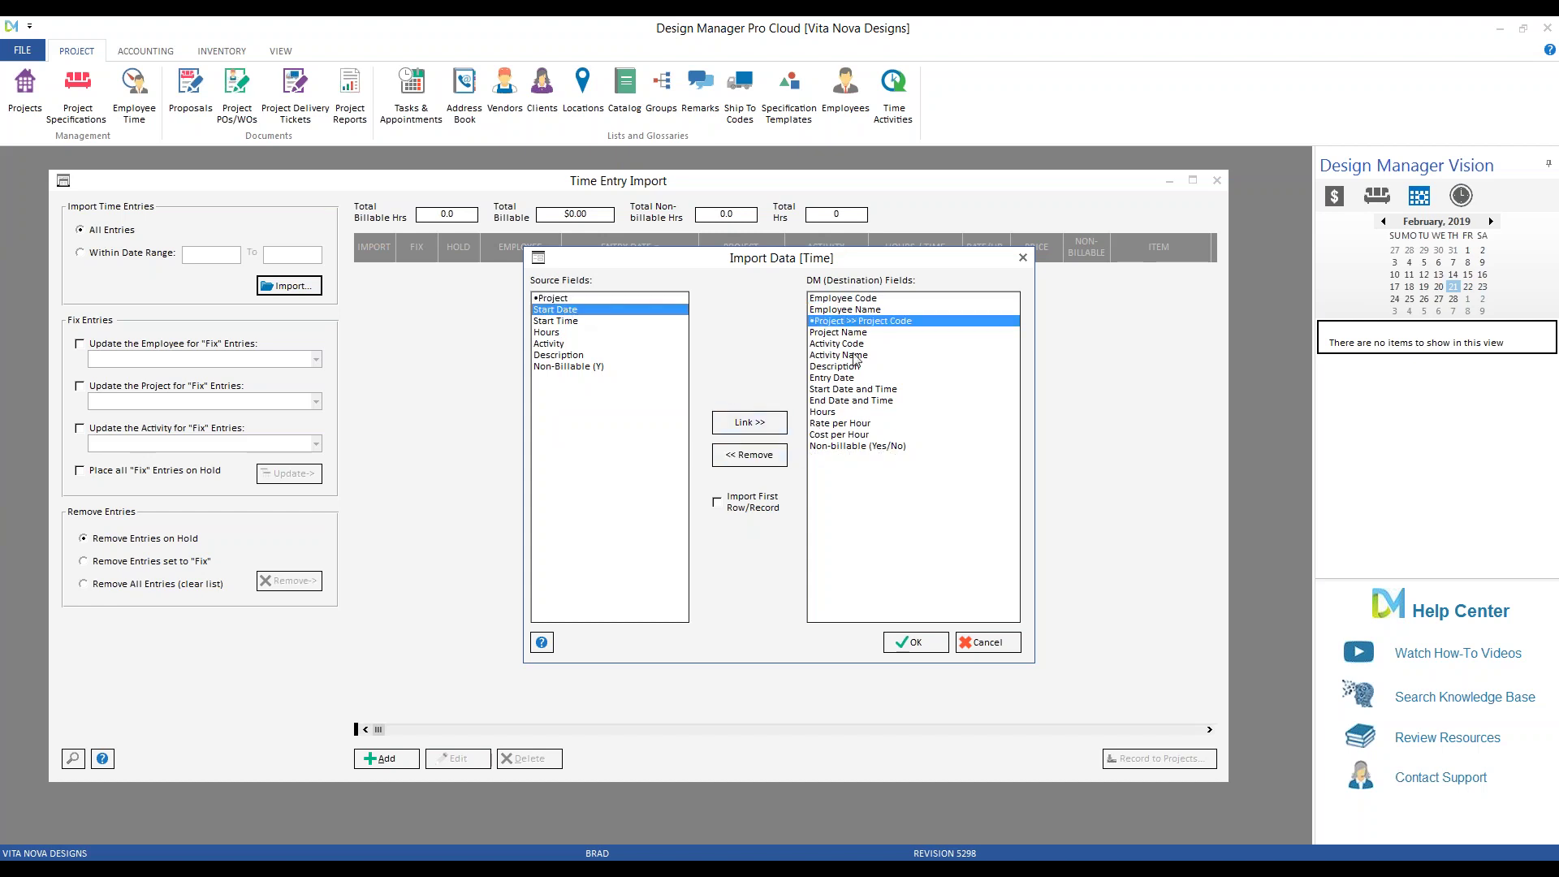
{"action": "left_click", "coordinate": [853, 378]}
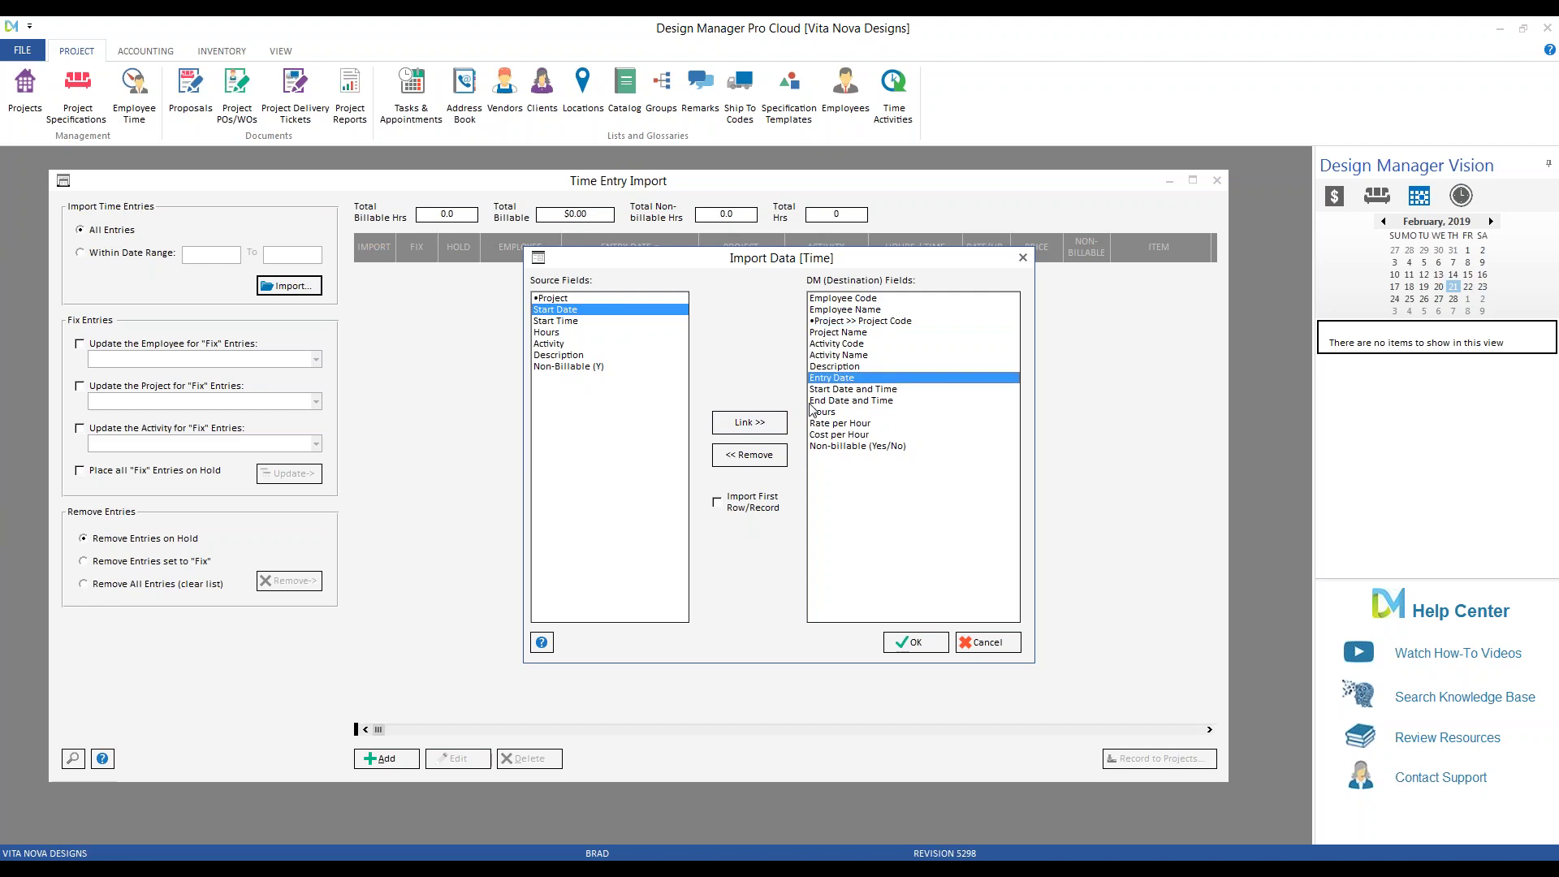
{"action": "left_click", "coordinate": [773, 429]}
{"action": "left_click", "coordinate": [849, 391]}
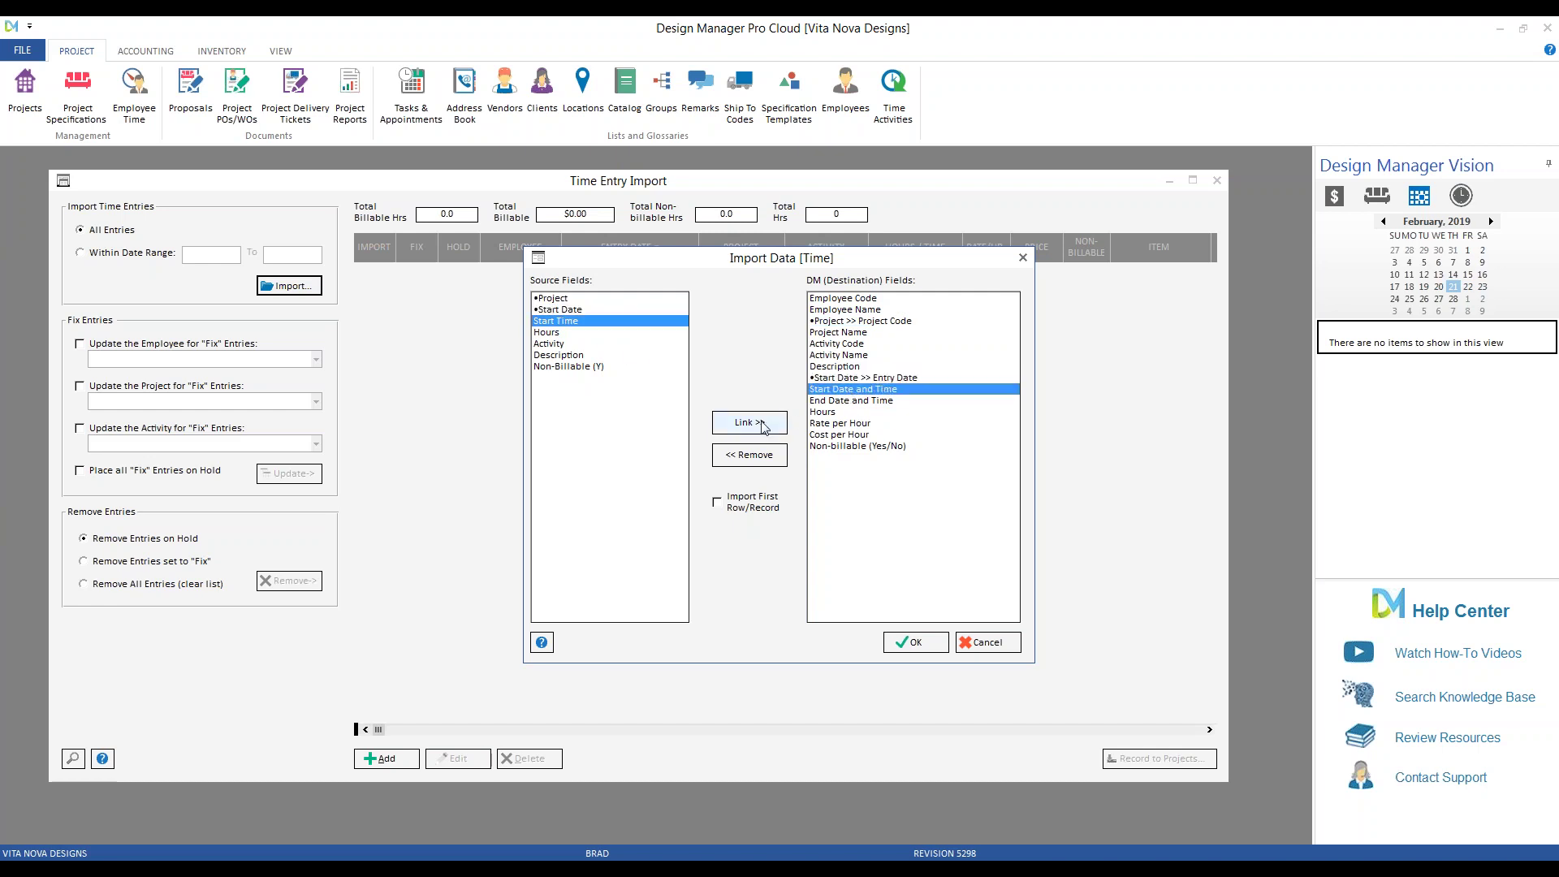
{"action": "left_click", "coordinate": [754, 427]}
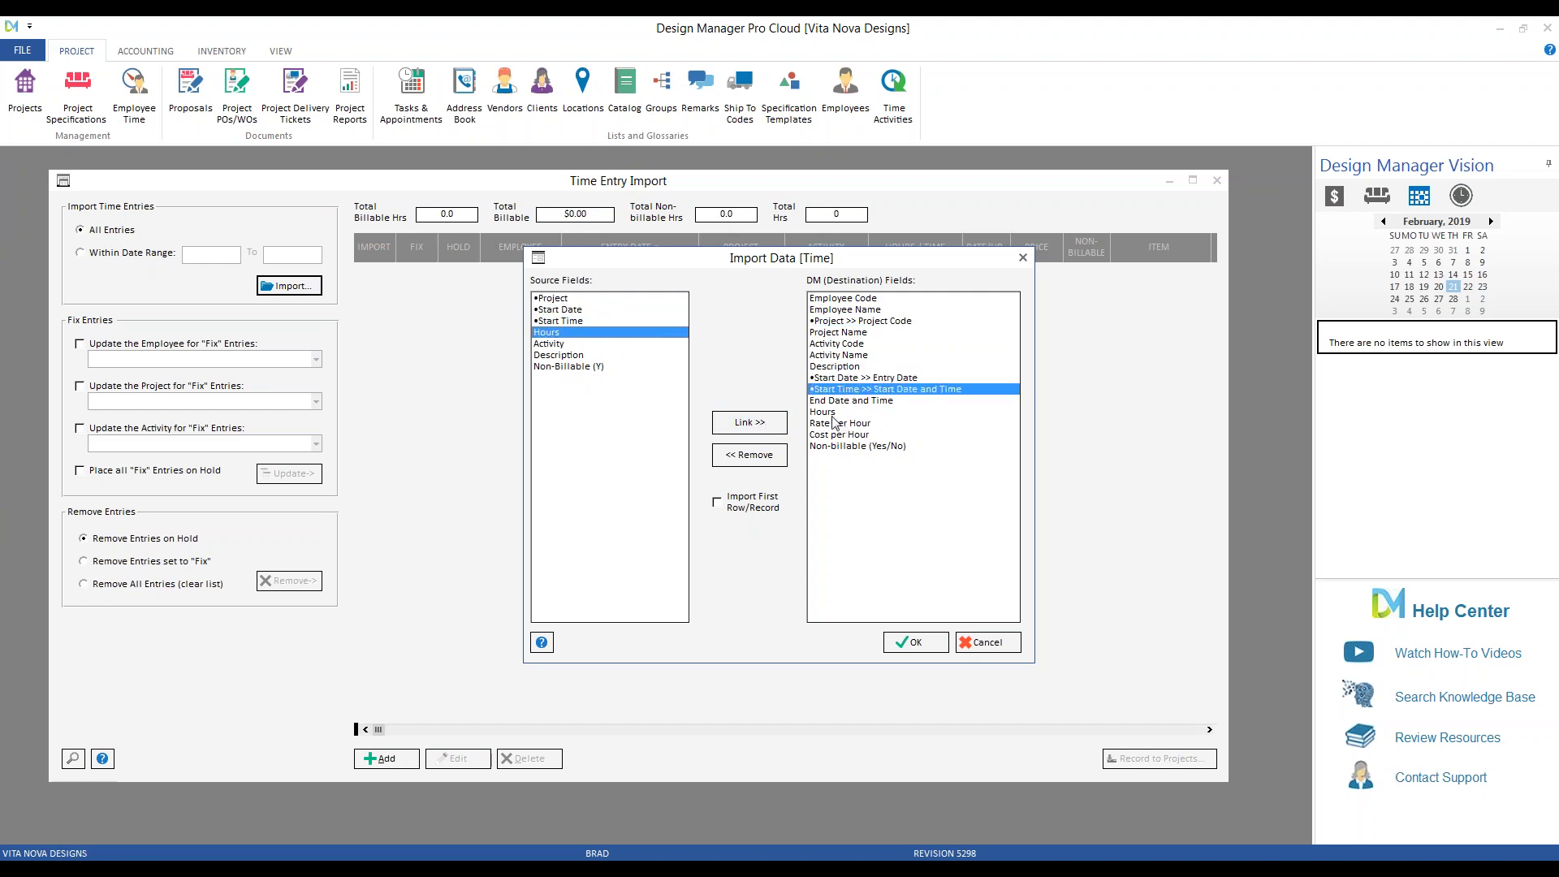
{"action": "left_click", "coordinate": [832, 413]}
{"action": "left_click", "coordinate": [759, 424]}
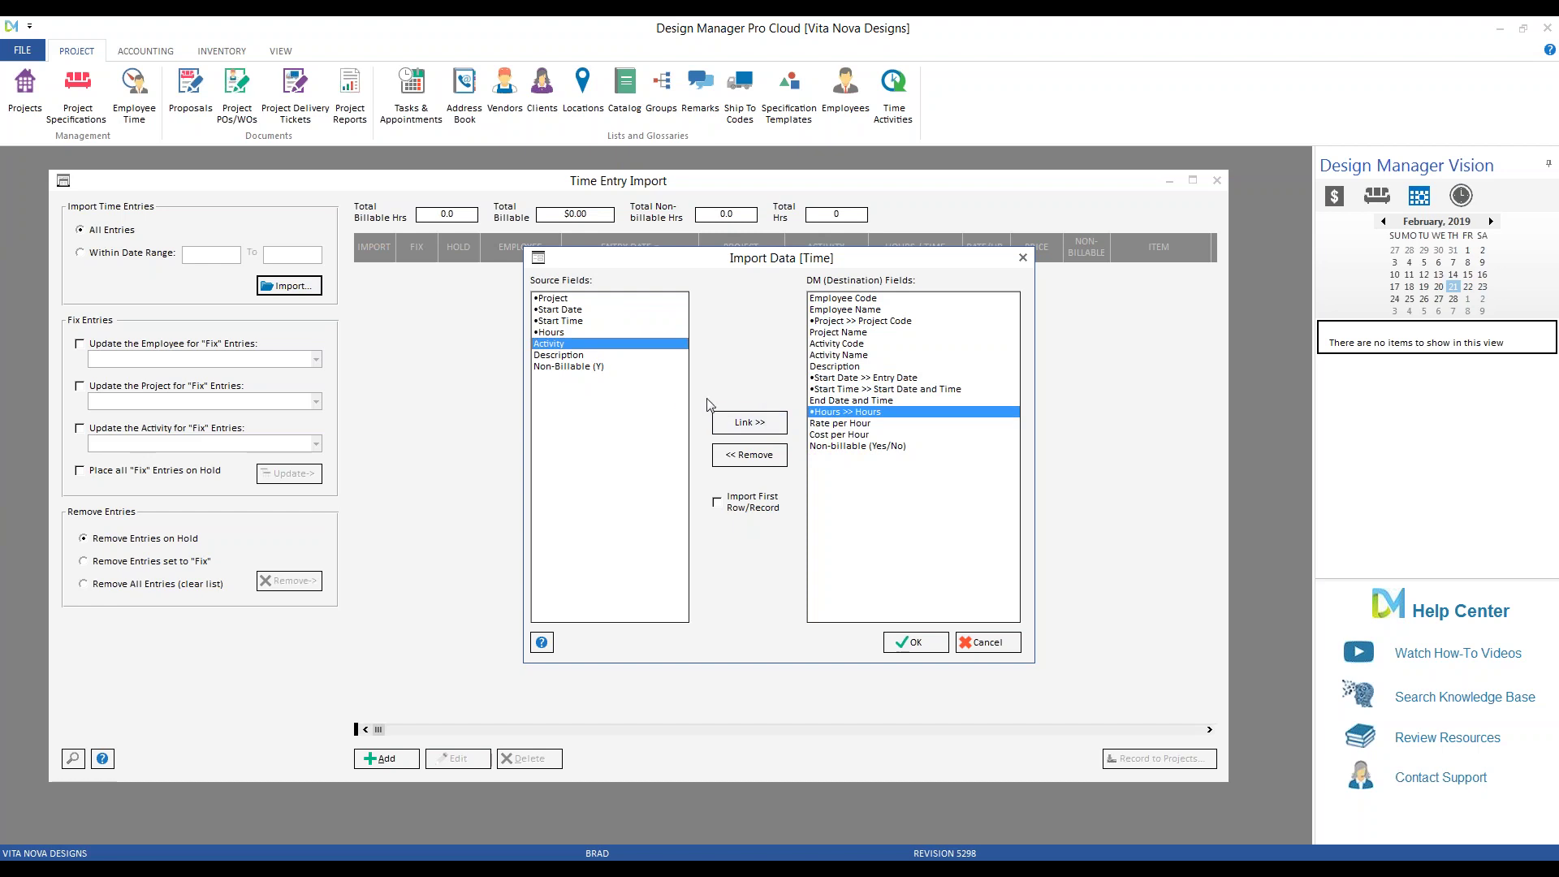
Link Activity to Activity Code, Description, and Non-Billable (Y) to Non-billable (Yes/No), then load the entries.
{"action": "left_click", "coordinate": [822, 343]}
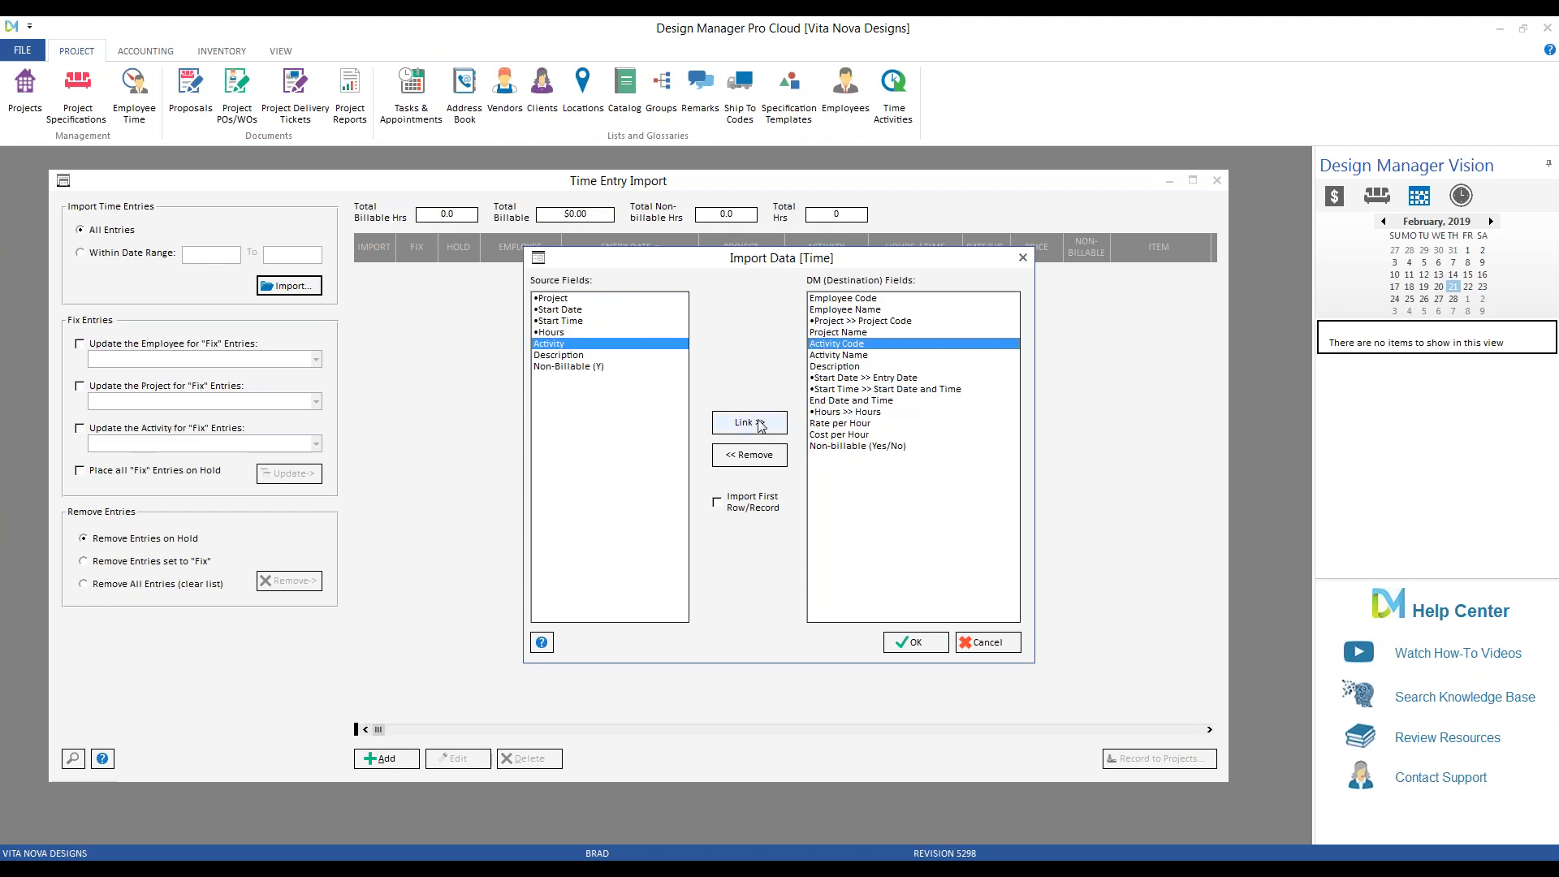
{"action": "left_click", "coordinate": [761, 421]}
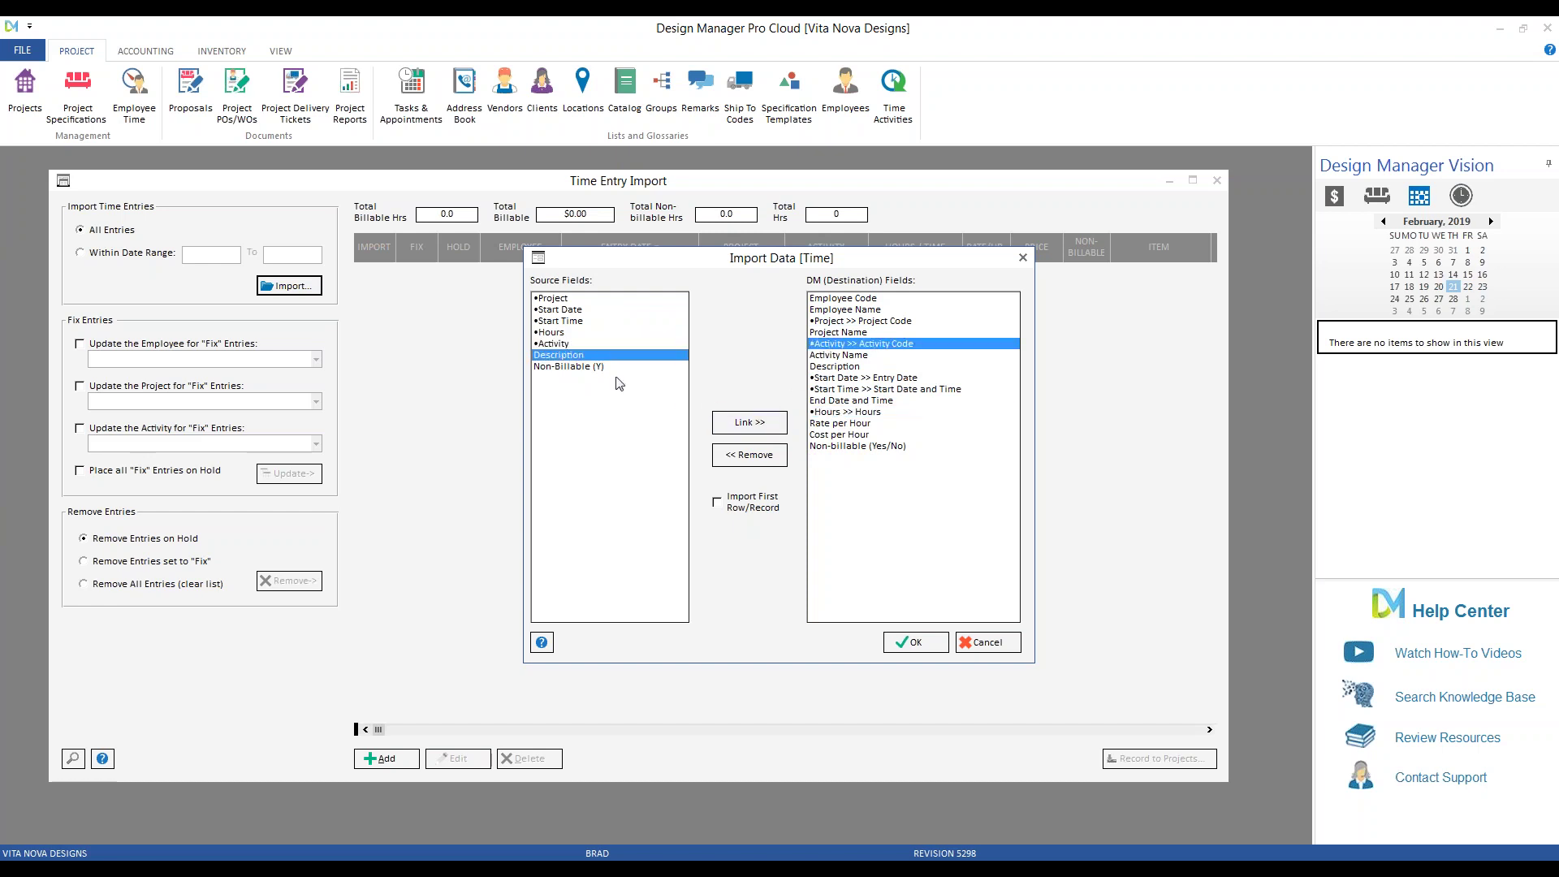
{"action": "left_click", "coordinate": [827, 368]}
{"action": "left_click", "coordinate": [762, 426]}
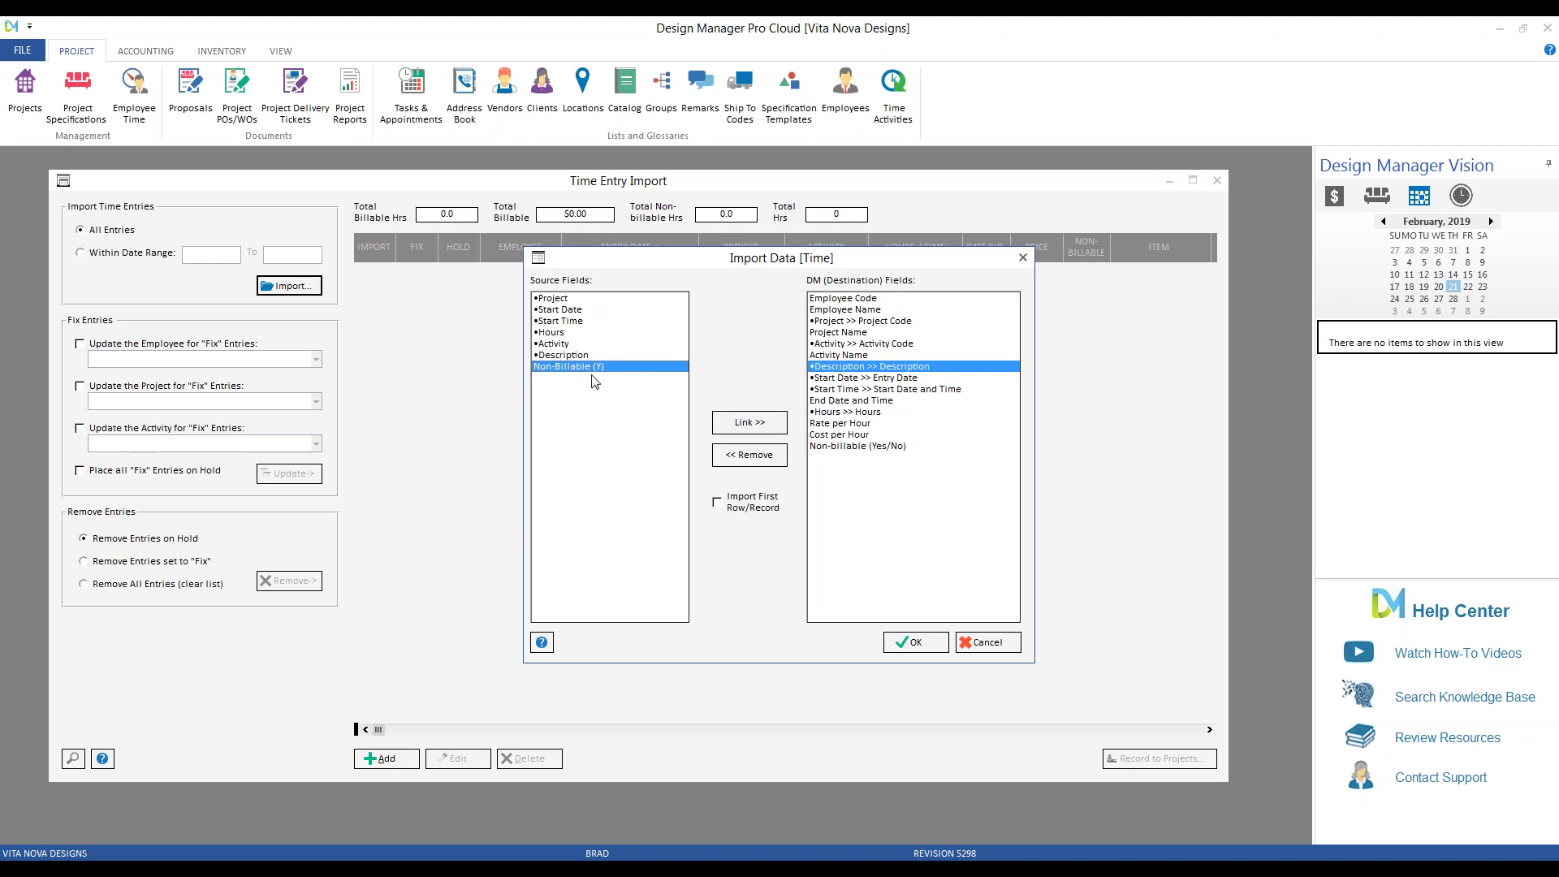
{"action": "left_click", "coordinate": [820, 447]}
{"action": "left_click", "coordinate": [753, 424]}
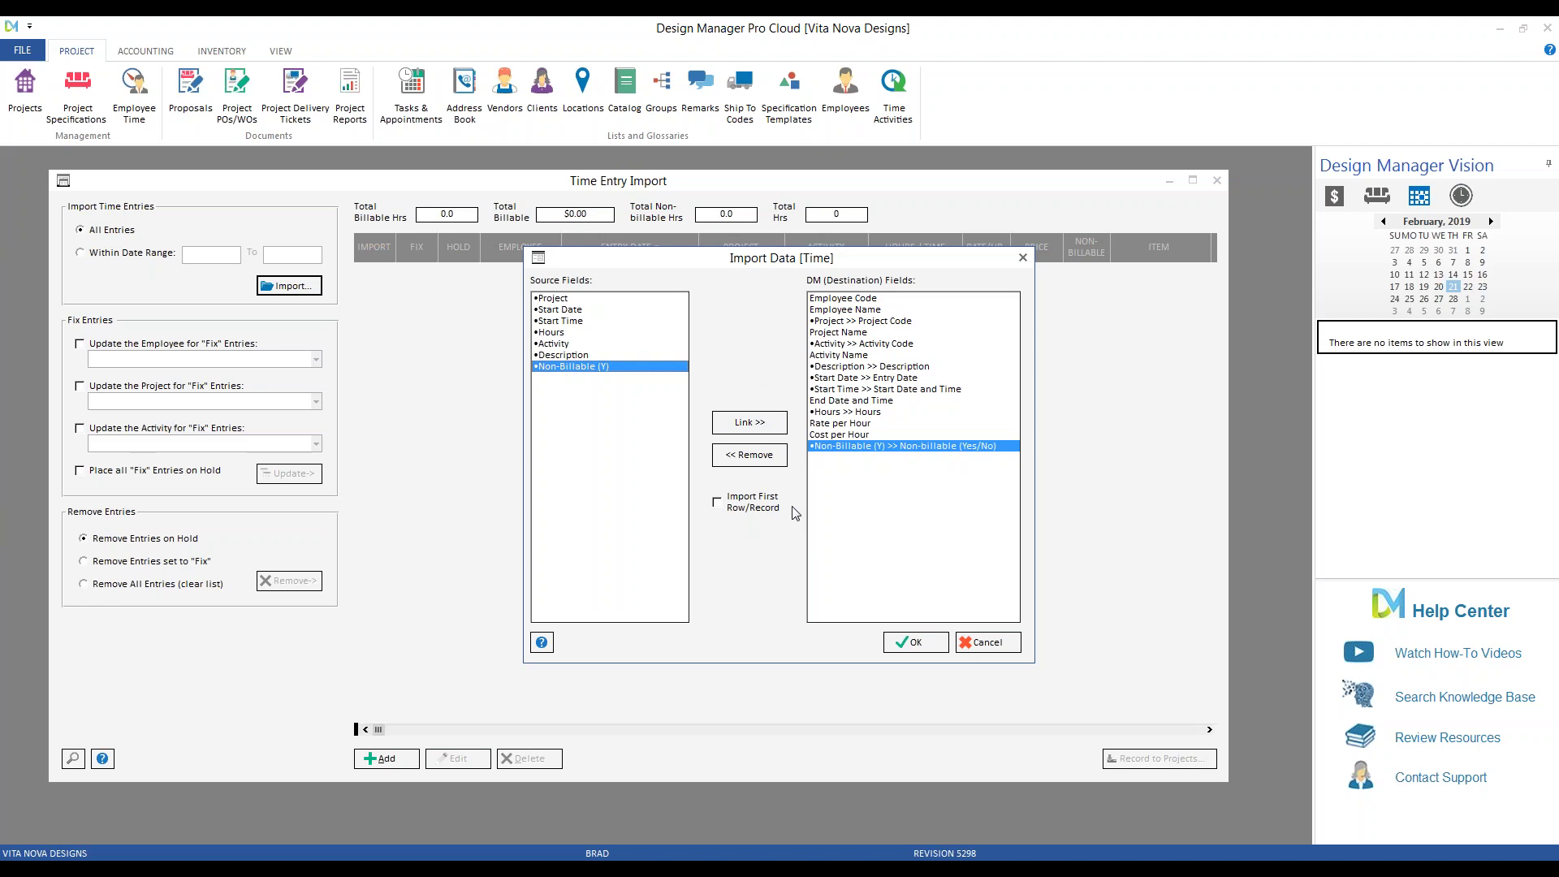
{"action": "left_click", "coordinate": [926, 643]}
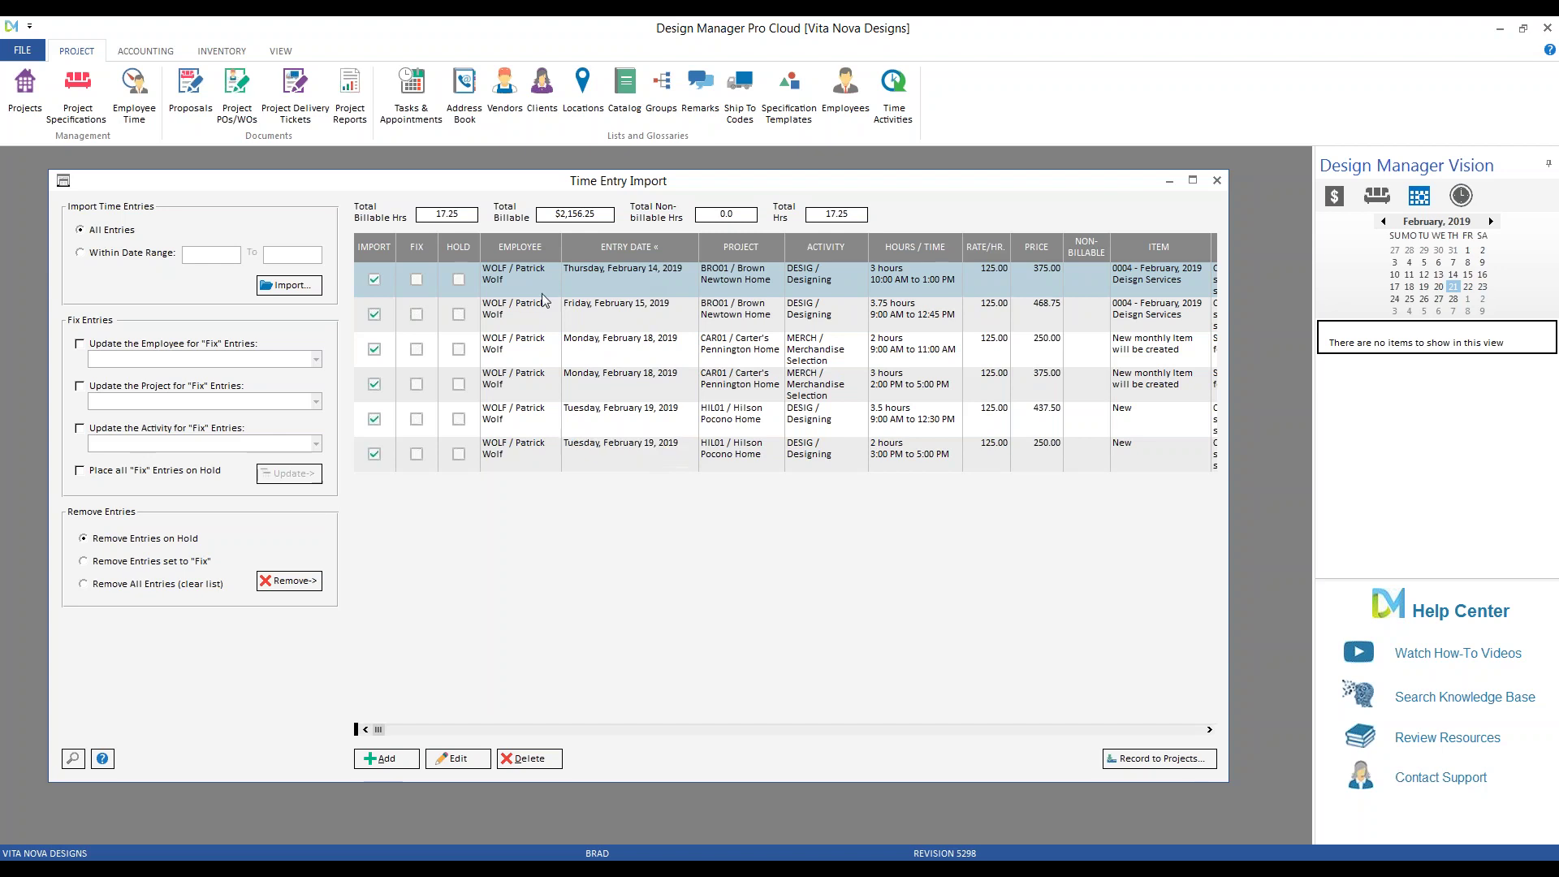
Sort the imported entries by project, activity and entry date, ending in ascending date order.
{"action": "left_click", "coordinate": [739, 248]}
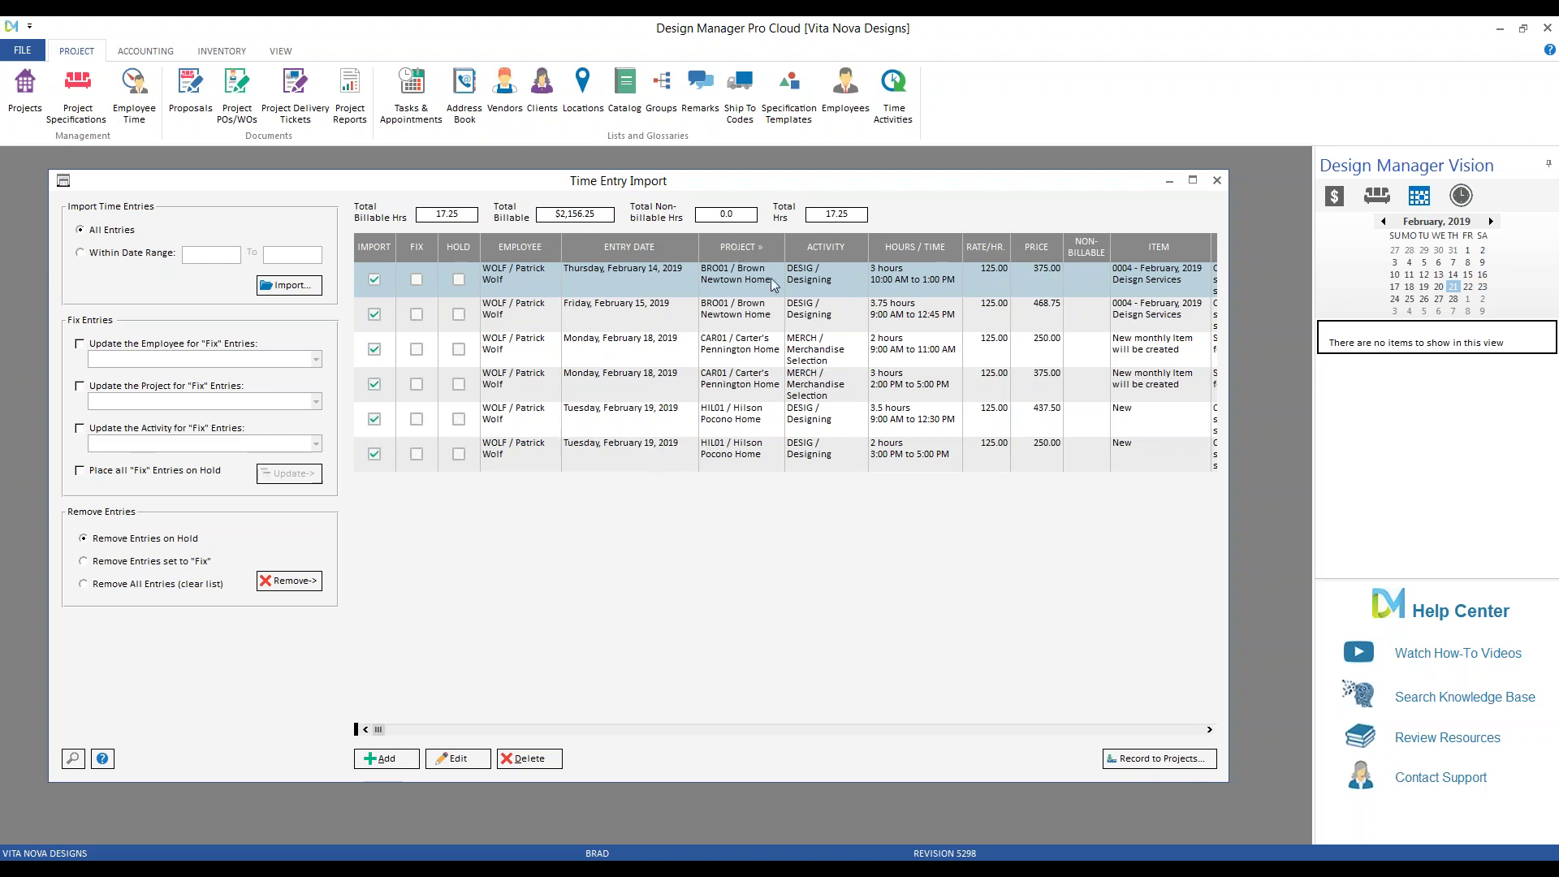
{"action": "left_click", "coordinate": [832, 249]}
{"action": "left_click", "coordinate": [835, 251]}
{"action": "left_click", "coordinate": [642, 247]}
{"action": "left_click", "coordinate": [641, 247]}
{"action": "left_click", "coordinate": [645, 248]}
Review the February 18 CAR01, February 19 HIL01 and February 14 BRO01 entries.
{"action": "left_click", "coordinate": [622, 360]}
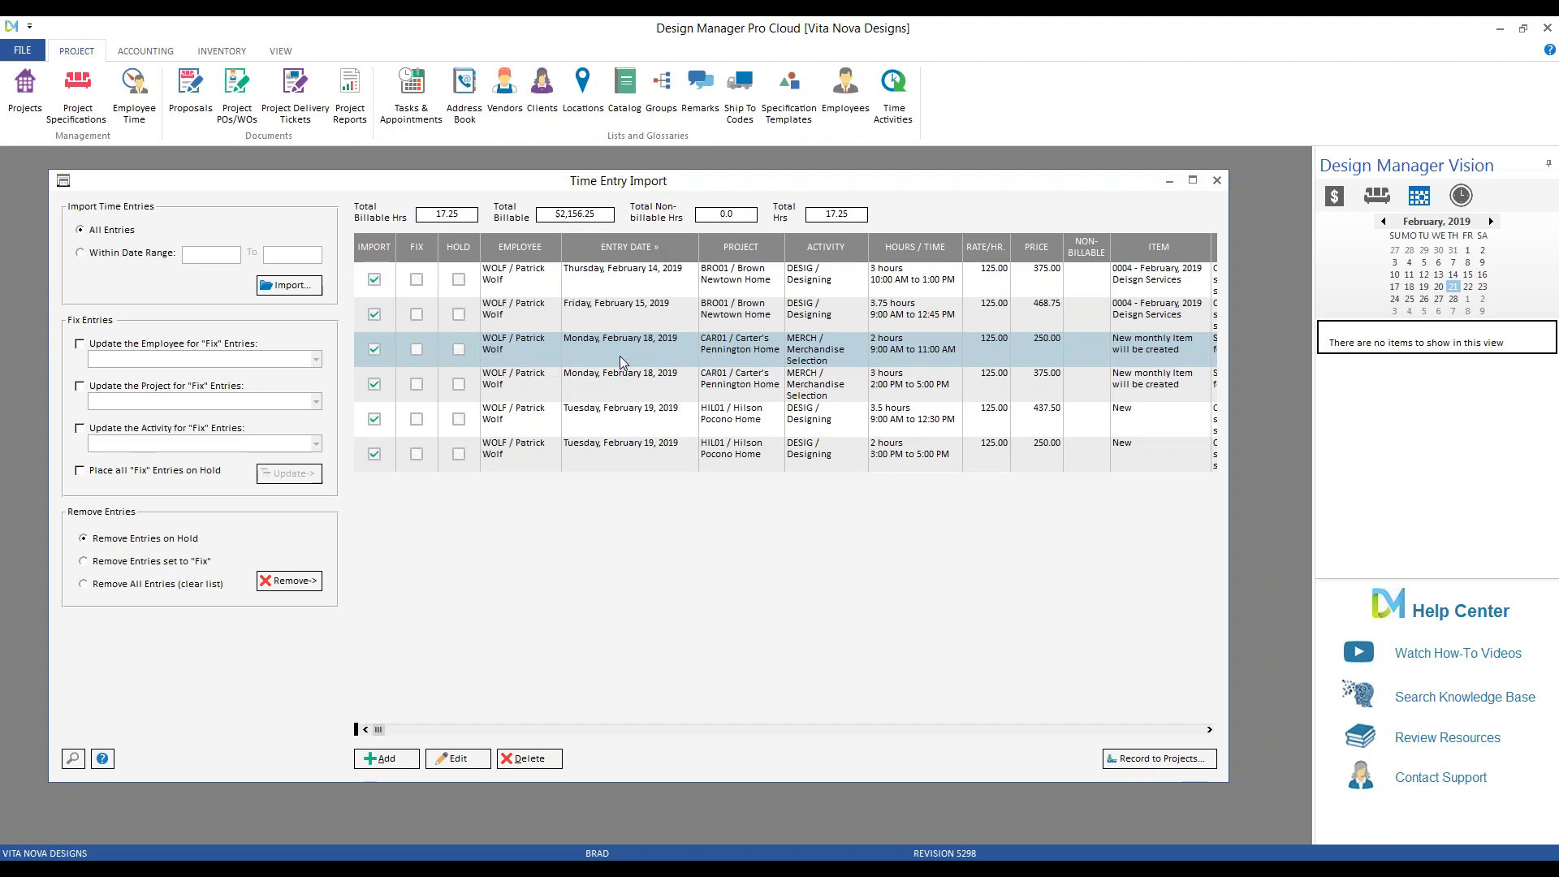
{"action": "left_click", "coordinate": [638, 417]}
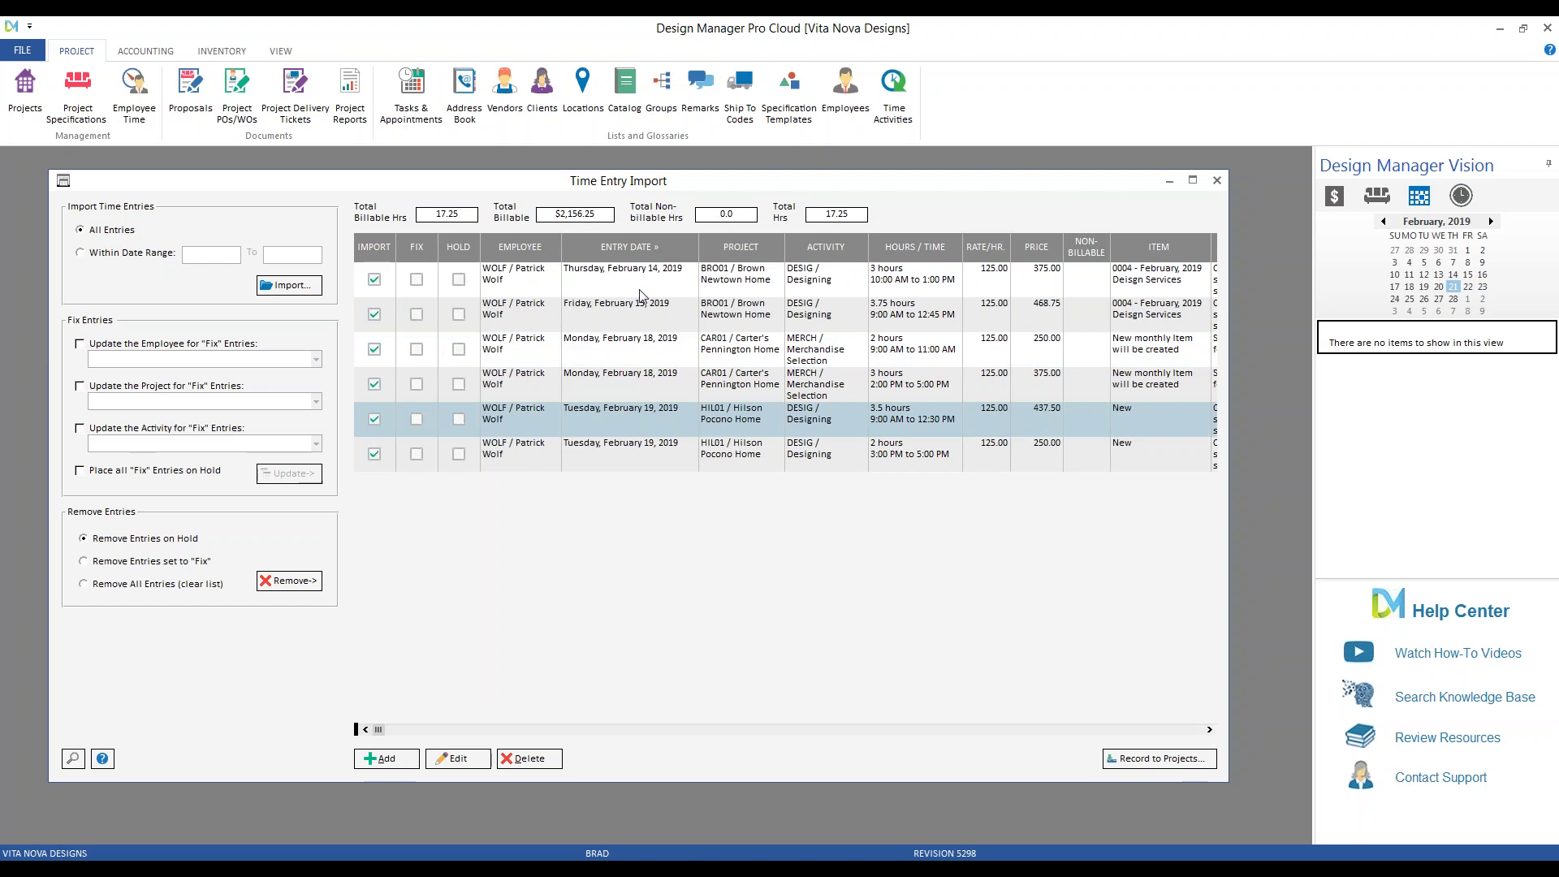
{"action": "left_click", "coordinate": [641, 293]}
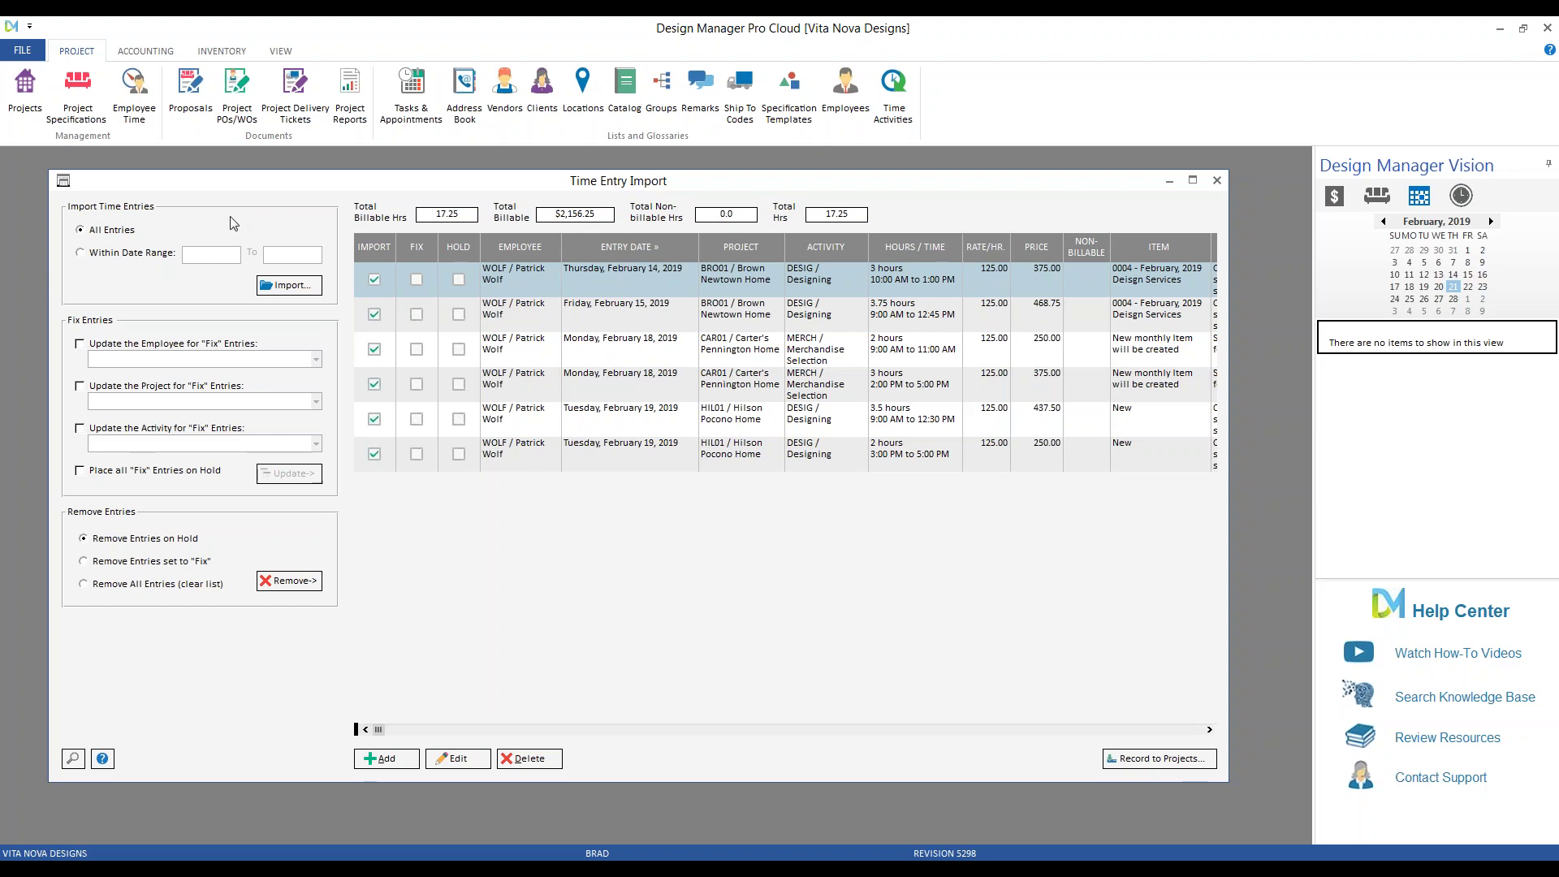
{"action": "left_click", "coordinate": [78, 86]}
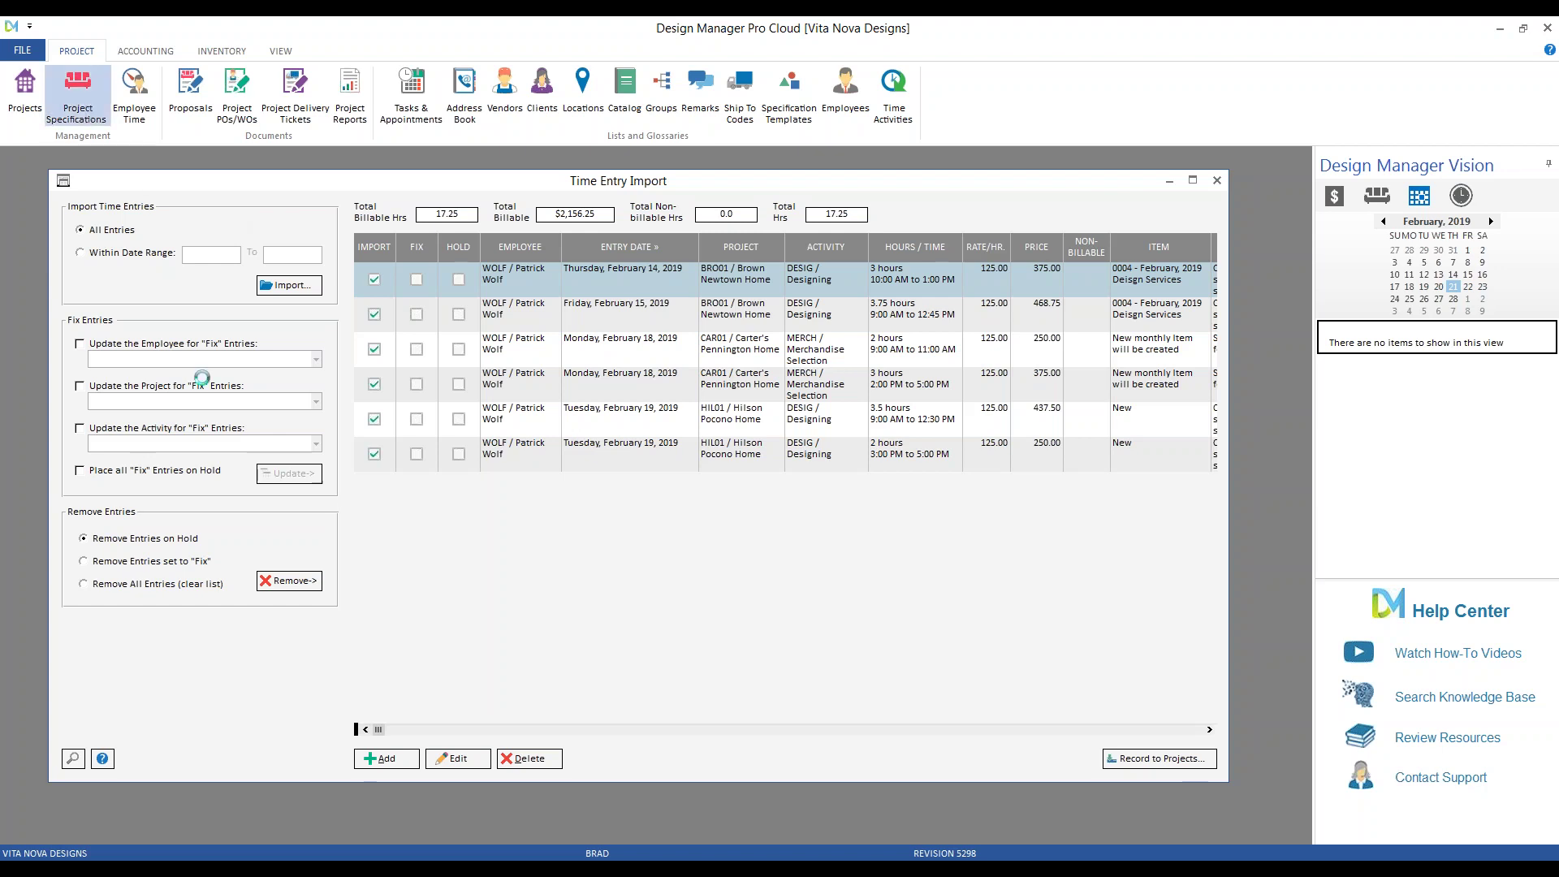
{"action": "left_click", "coordinate": [25, 679]}
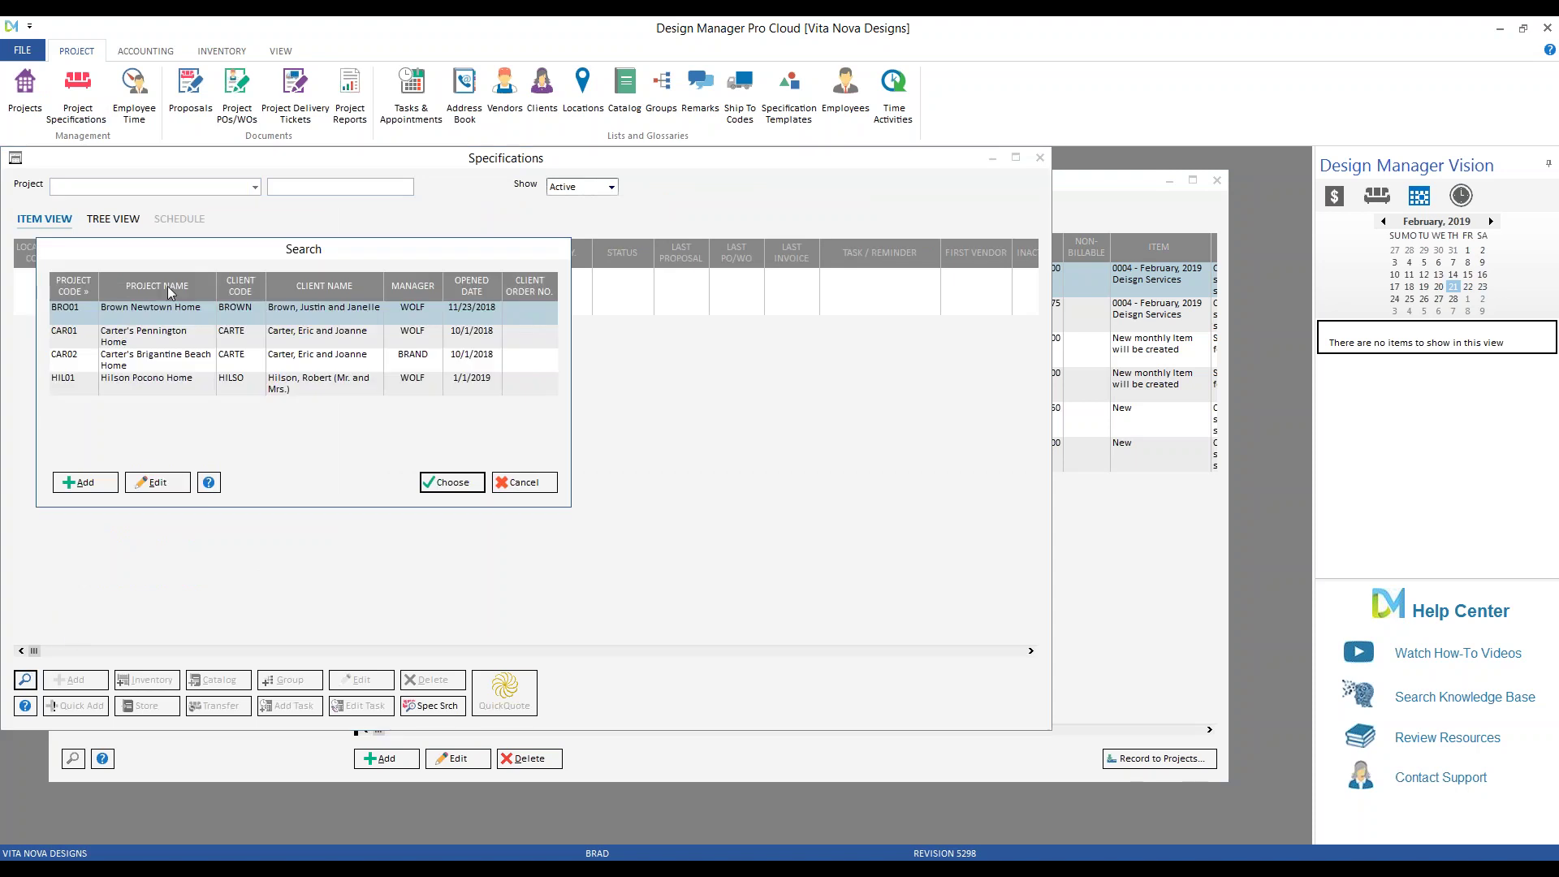
{"action": "left_click", "coordinate": [451, 482]}
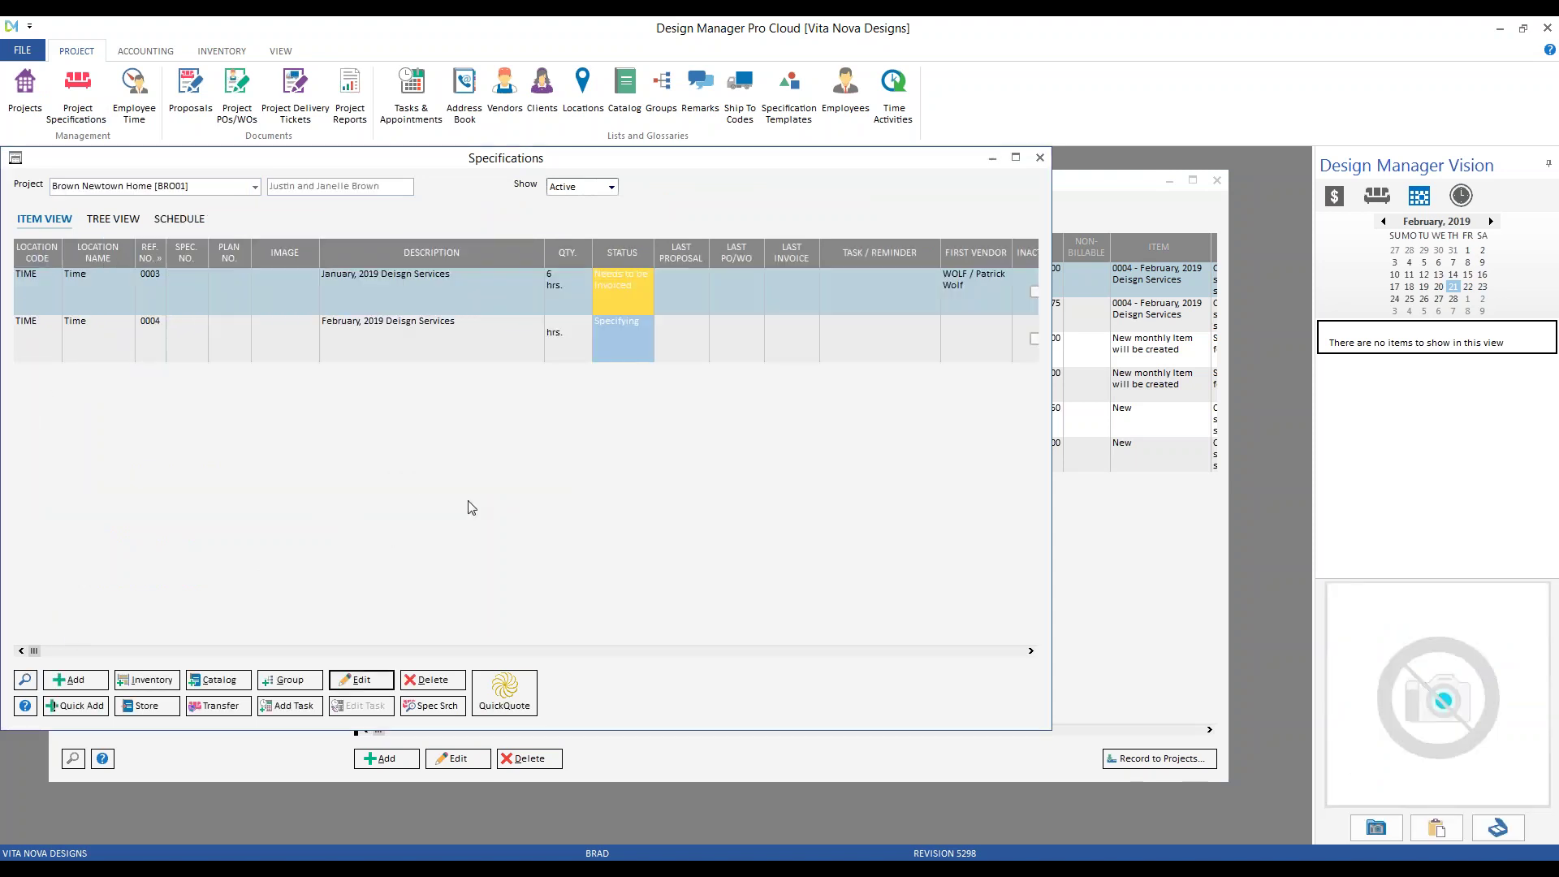
{"action": "left_click", "coordinate": [446, 349]}
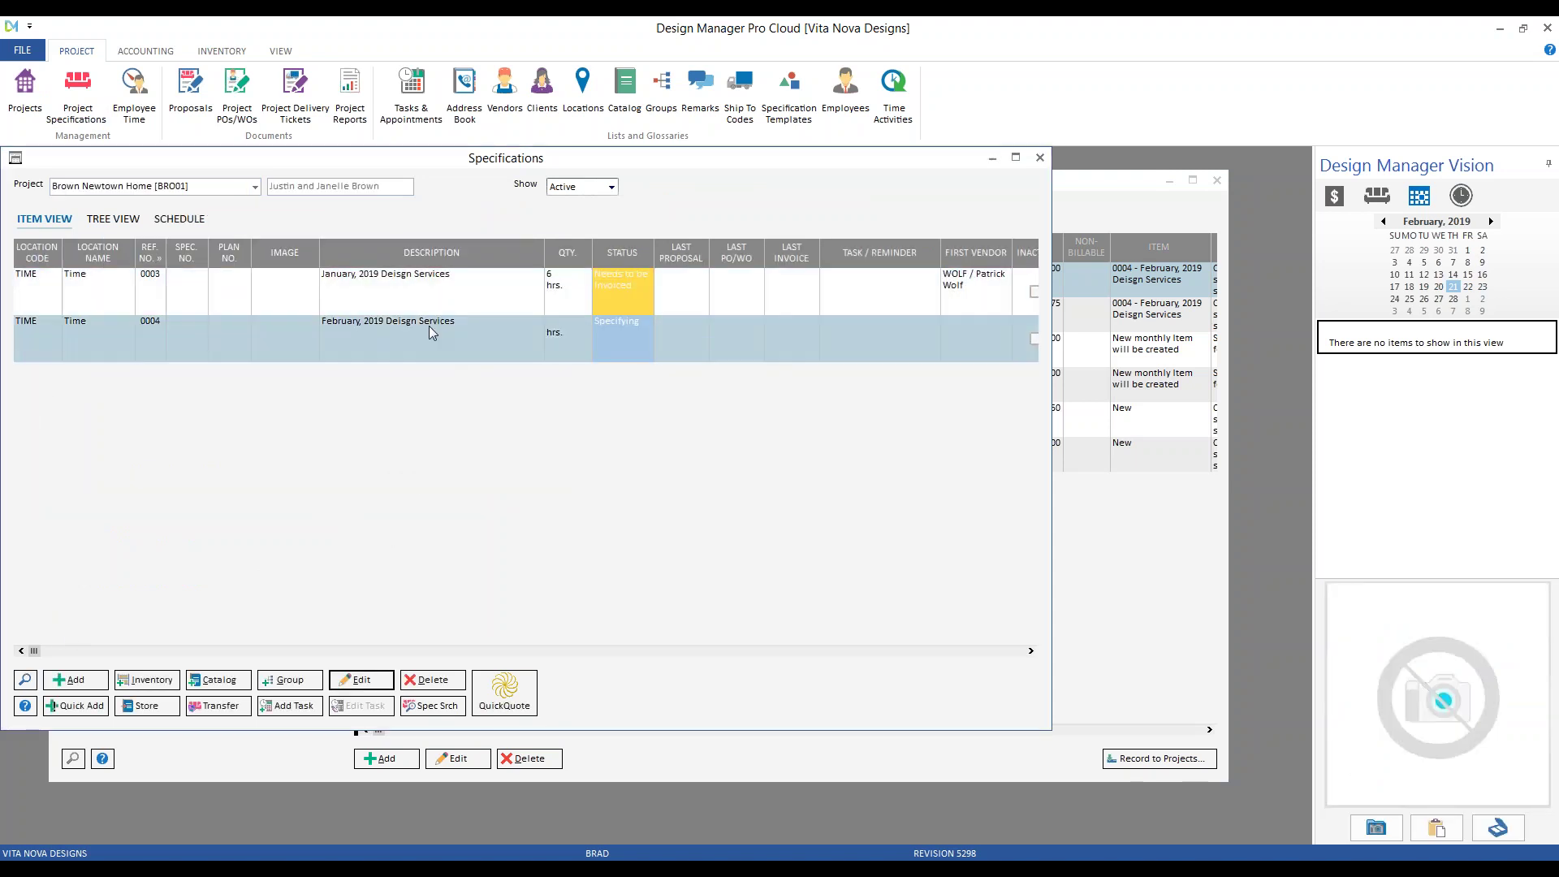
{"action": "left_click", "coordinate": [430, 307]}
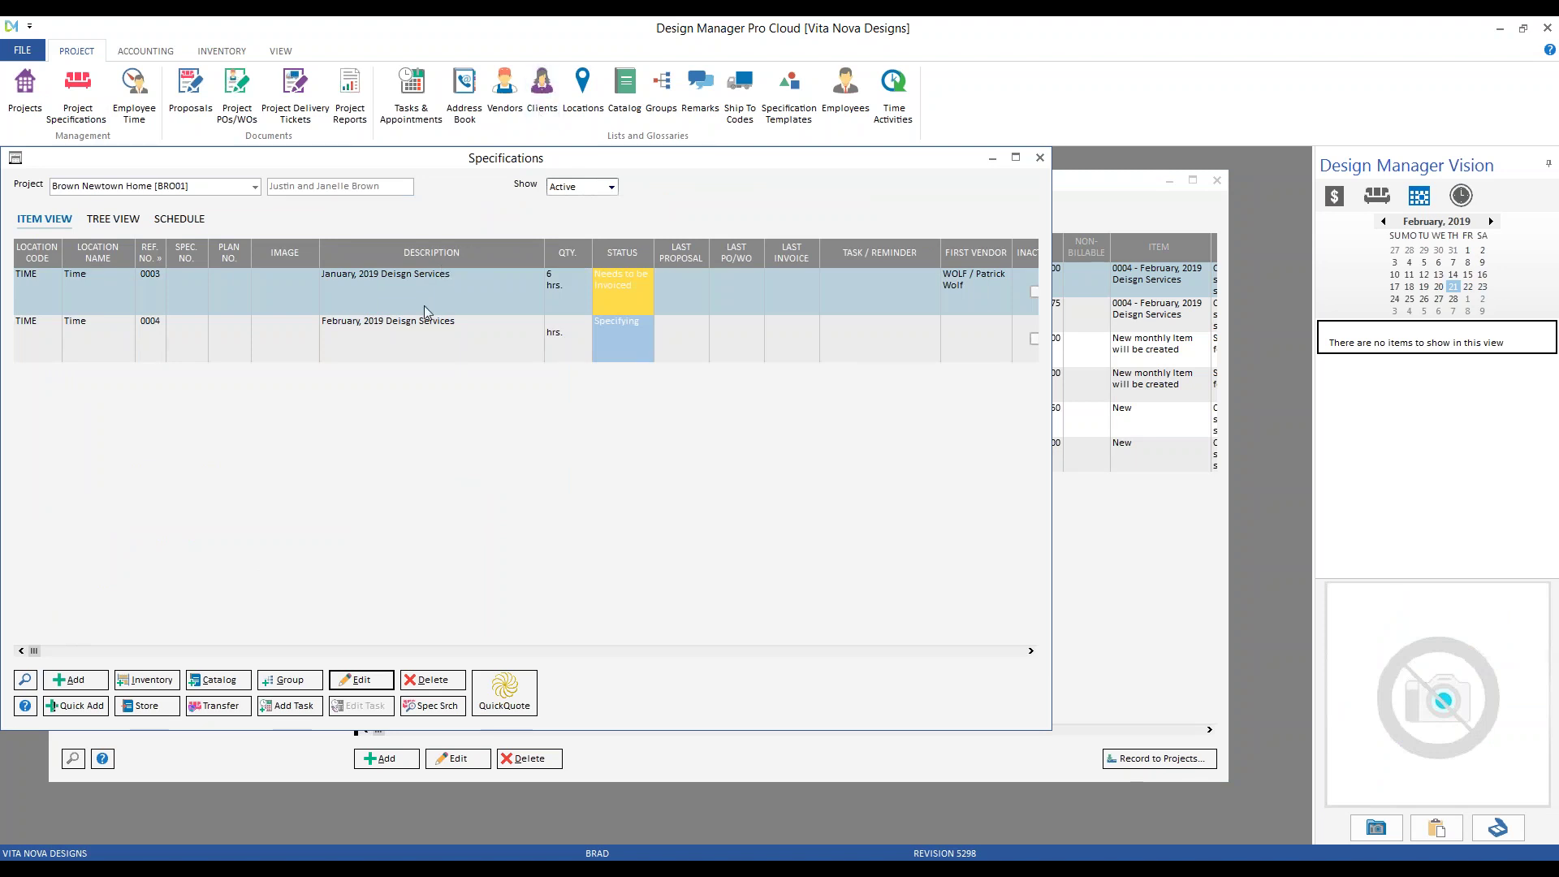
{"action": "left_click", "coordinate": [405, 337]}
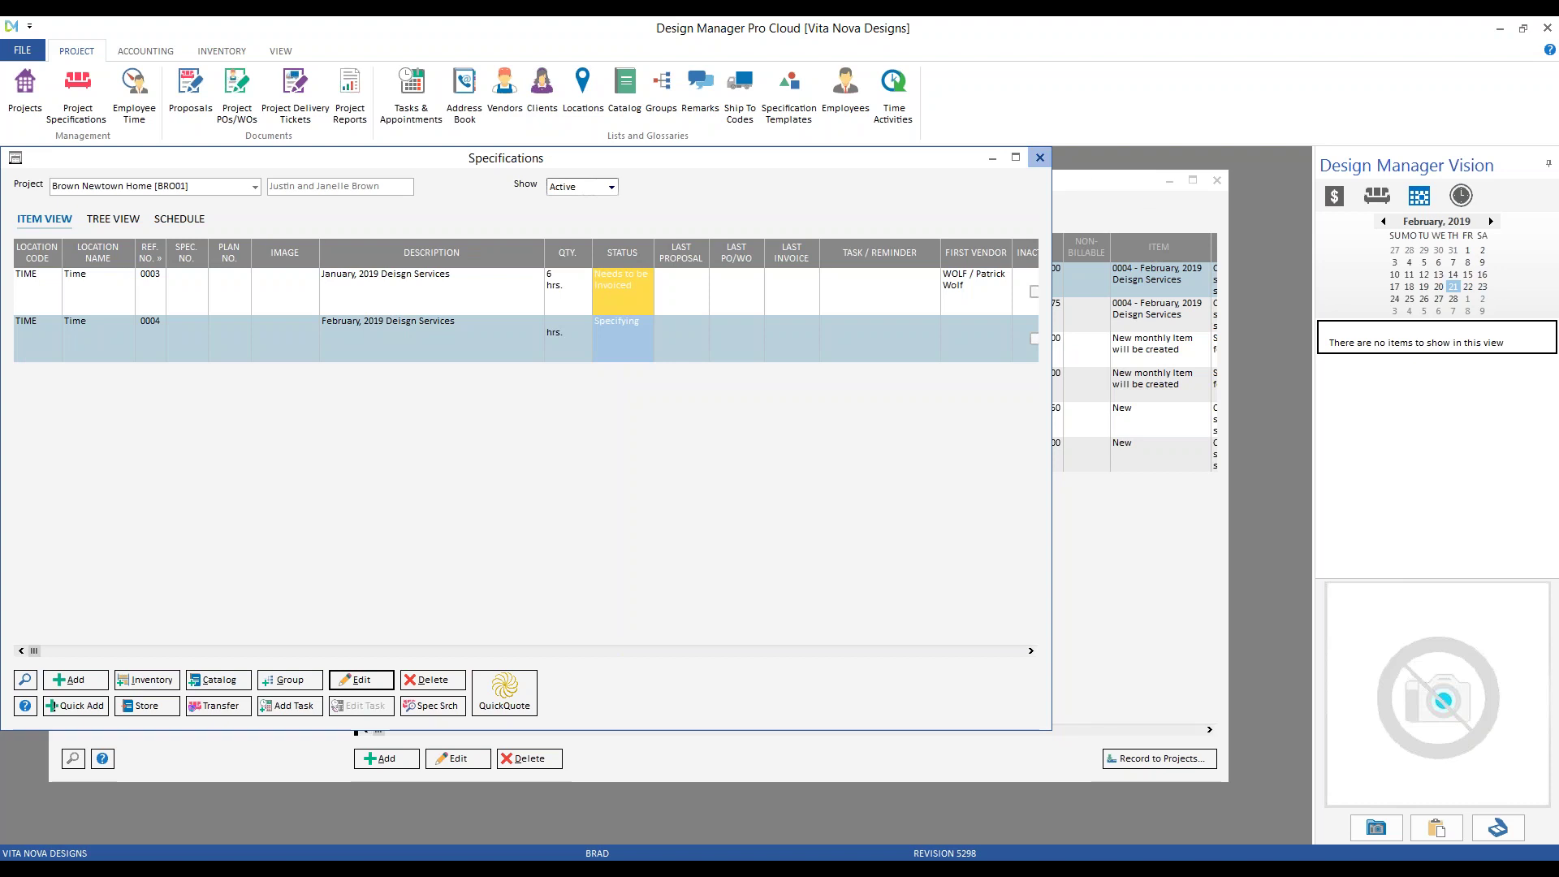
{"action": "left_click", "coordinate": [1039, 157]}
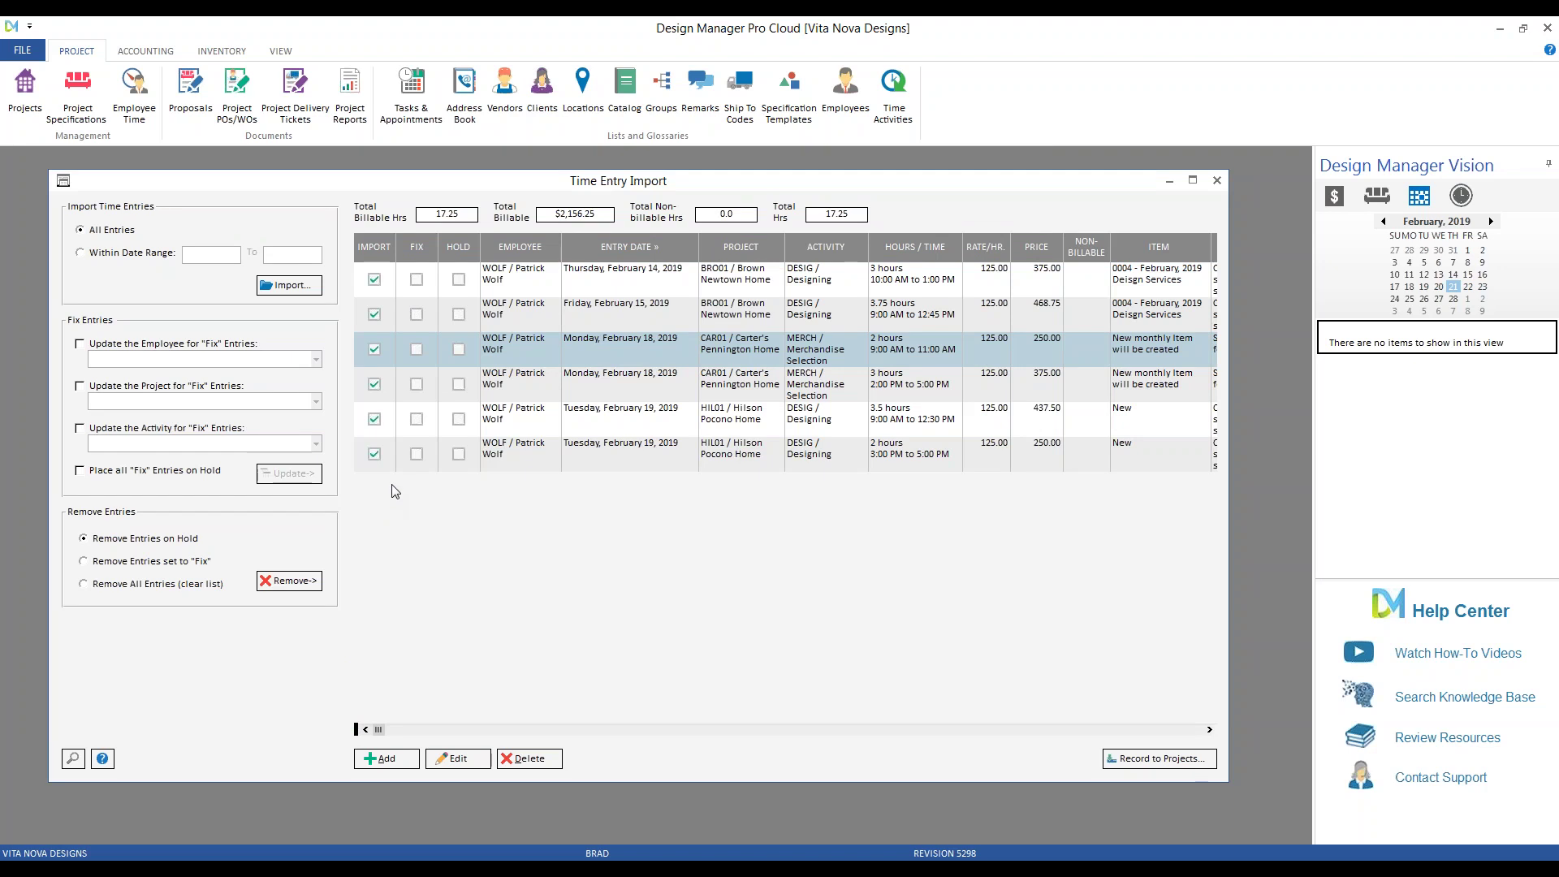
{"action": "left_click", "coordinate": [743, 424]}
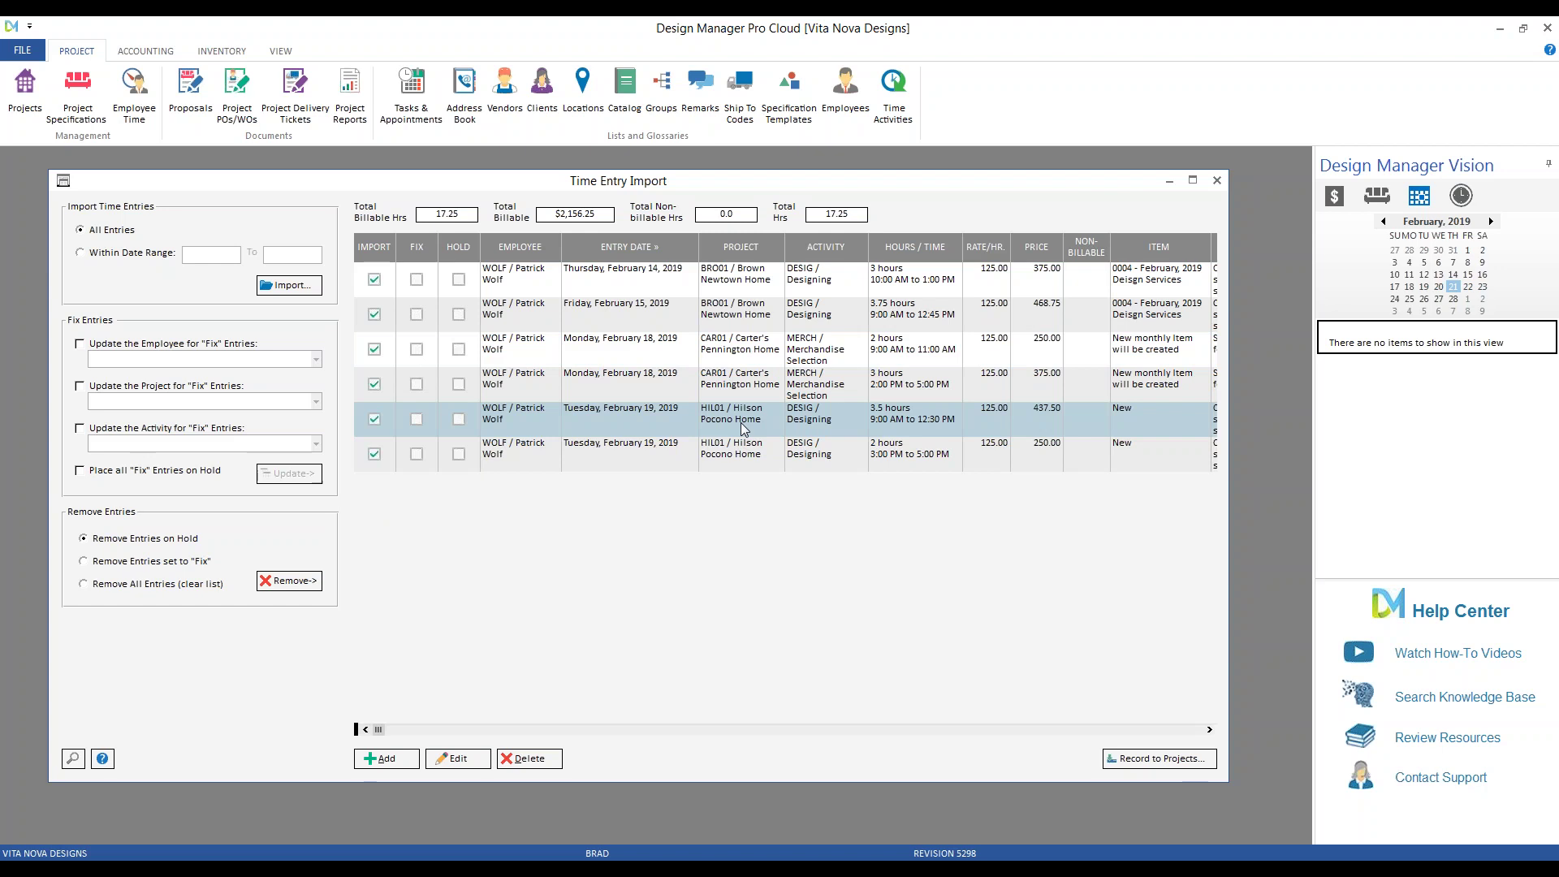
{"action": "left_click", "coordinate": [1138, 421]}
{"action": "key", "text": "Escape"}
{"action": "left_click", "coordinate": [660, 290]}
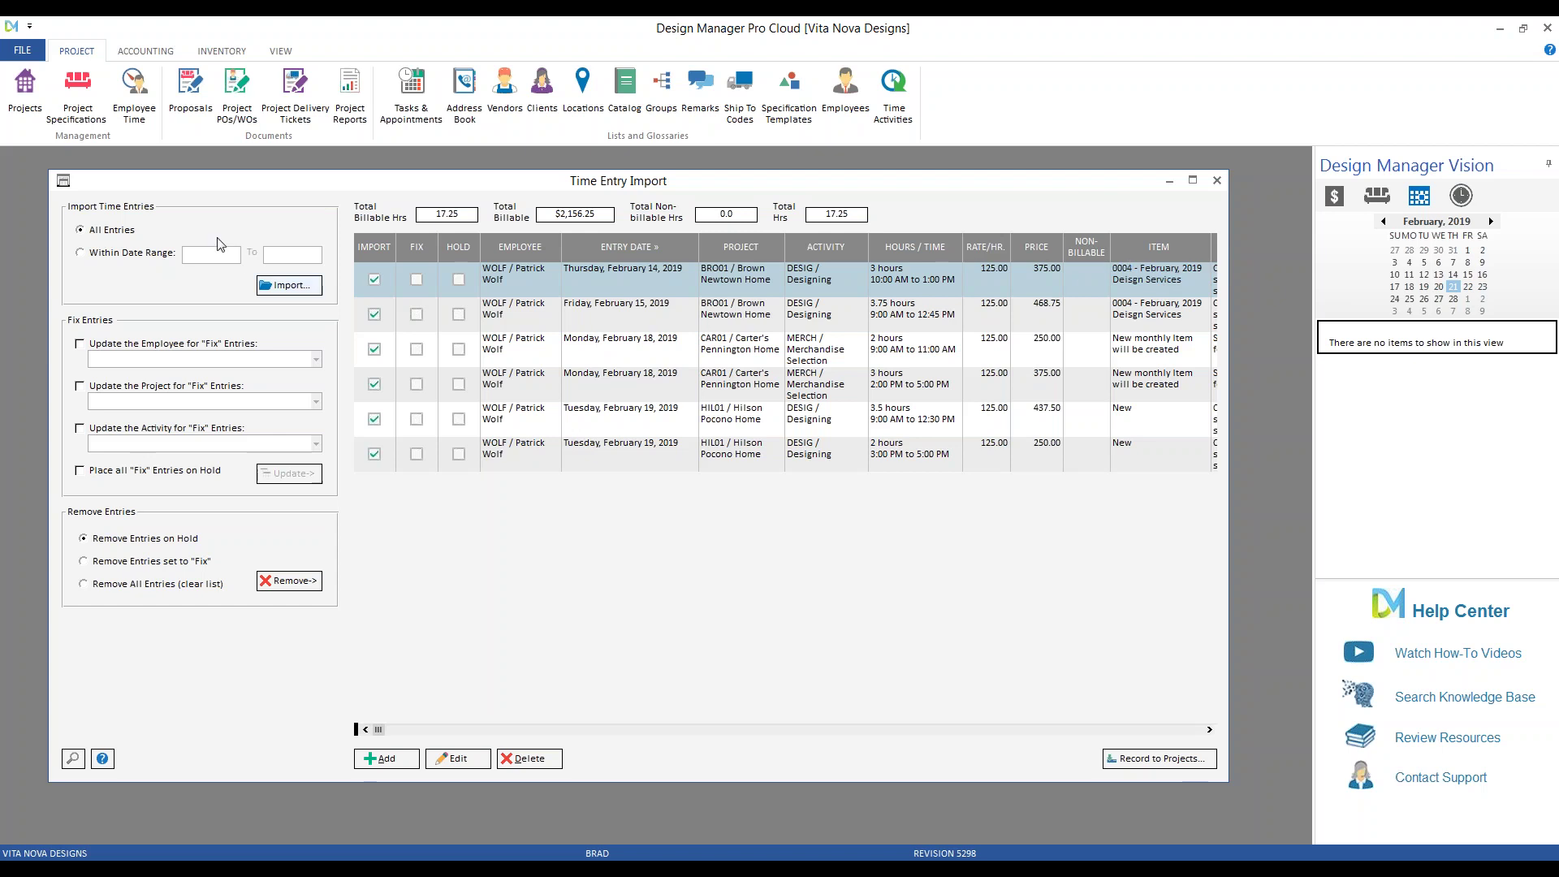
Load Brown Newtown Home [BRO01] specifications, view time items 0004 and 0003 unchanged, then minimize them.
{"action": "left_click", "coordinate": [91, 95]}
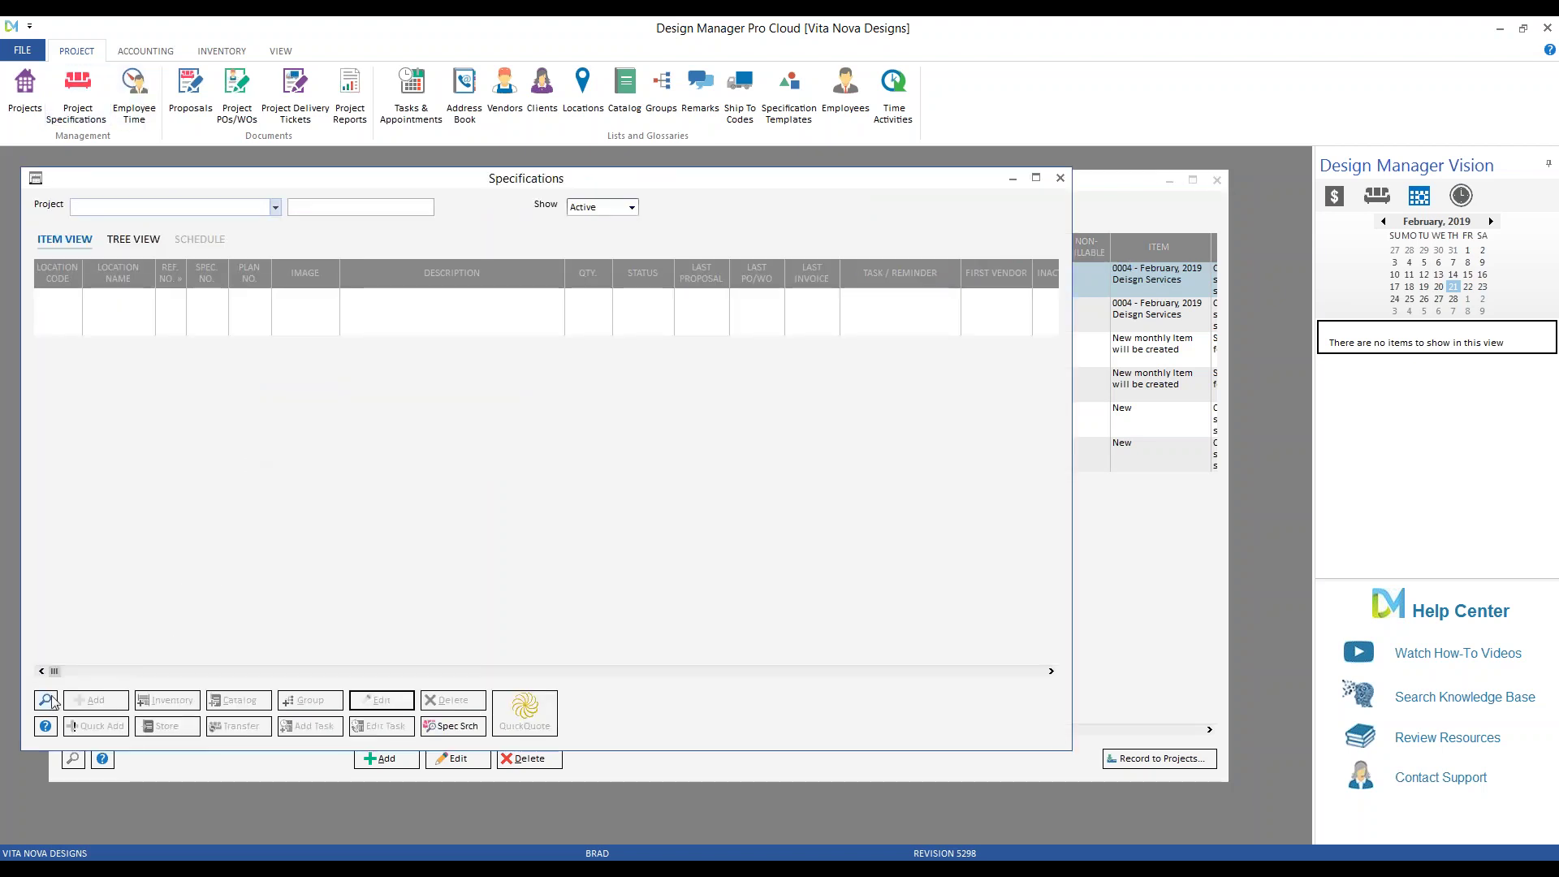
{"action": "double_click", "coordinate": [170, 337]}
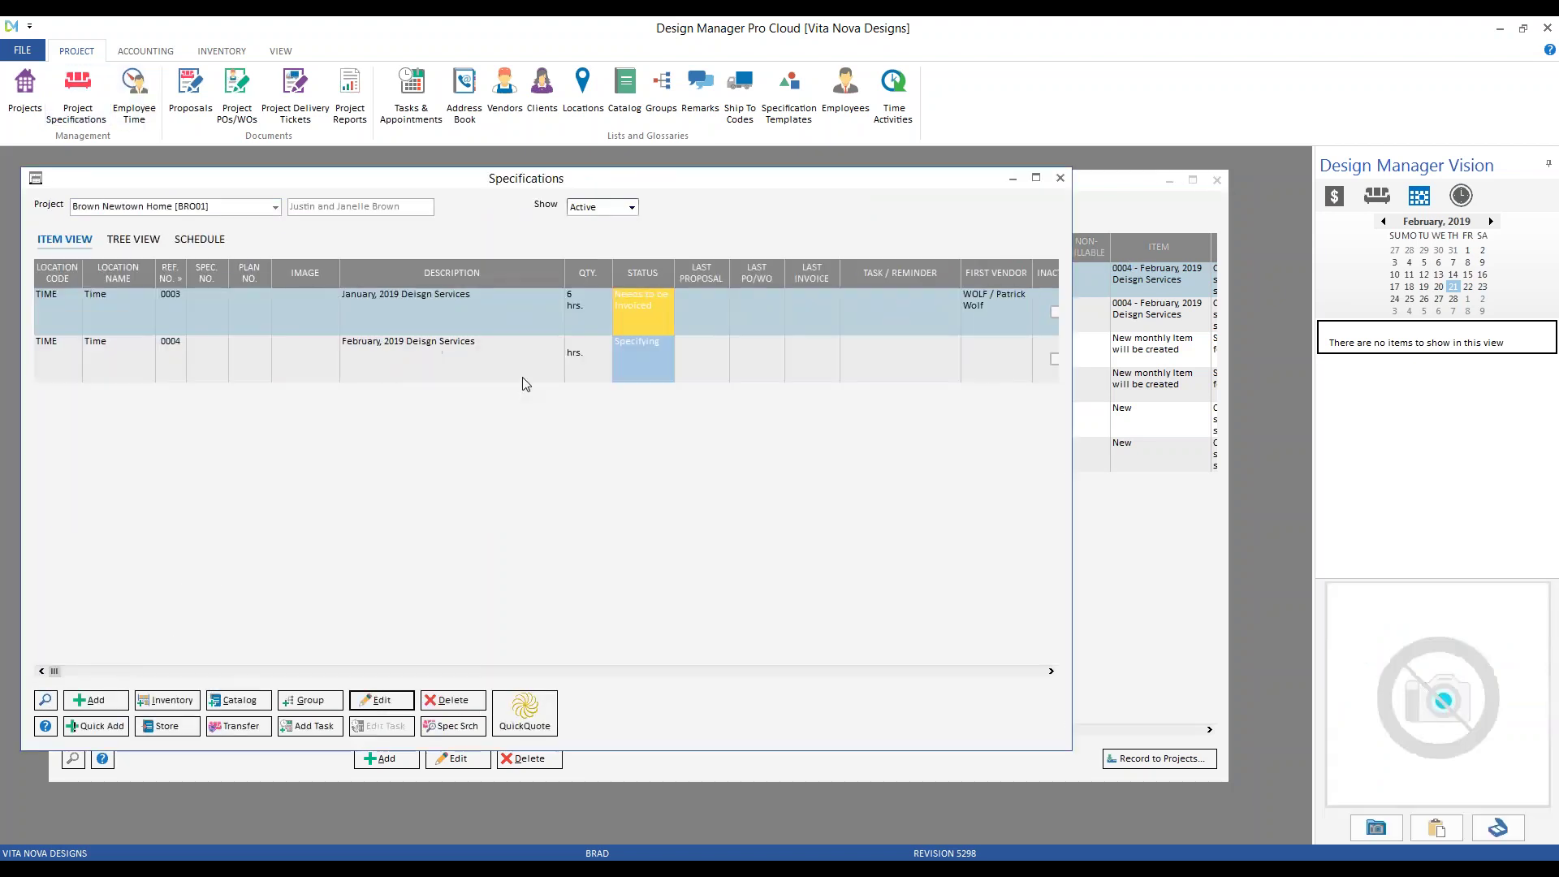
{"action": "left_click", "coordinate": [455, 375]}
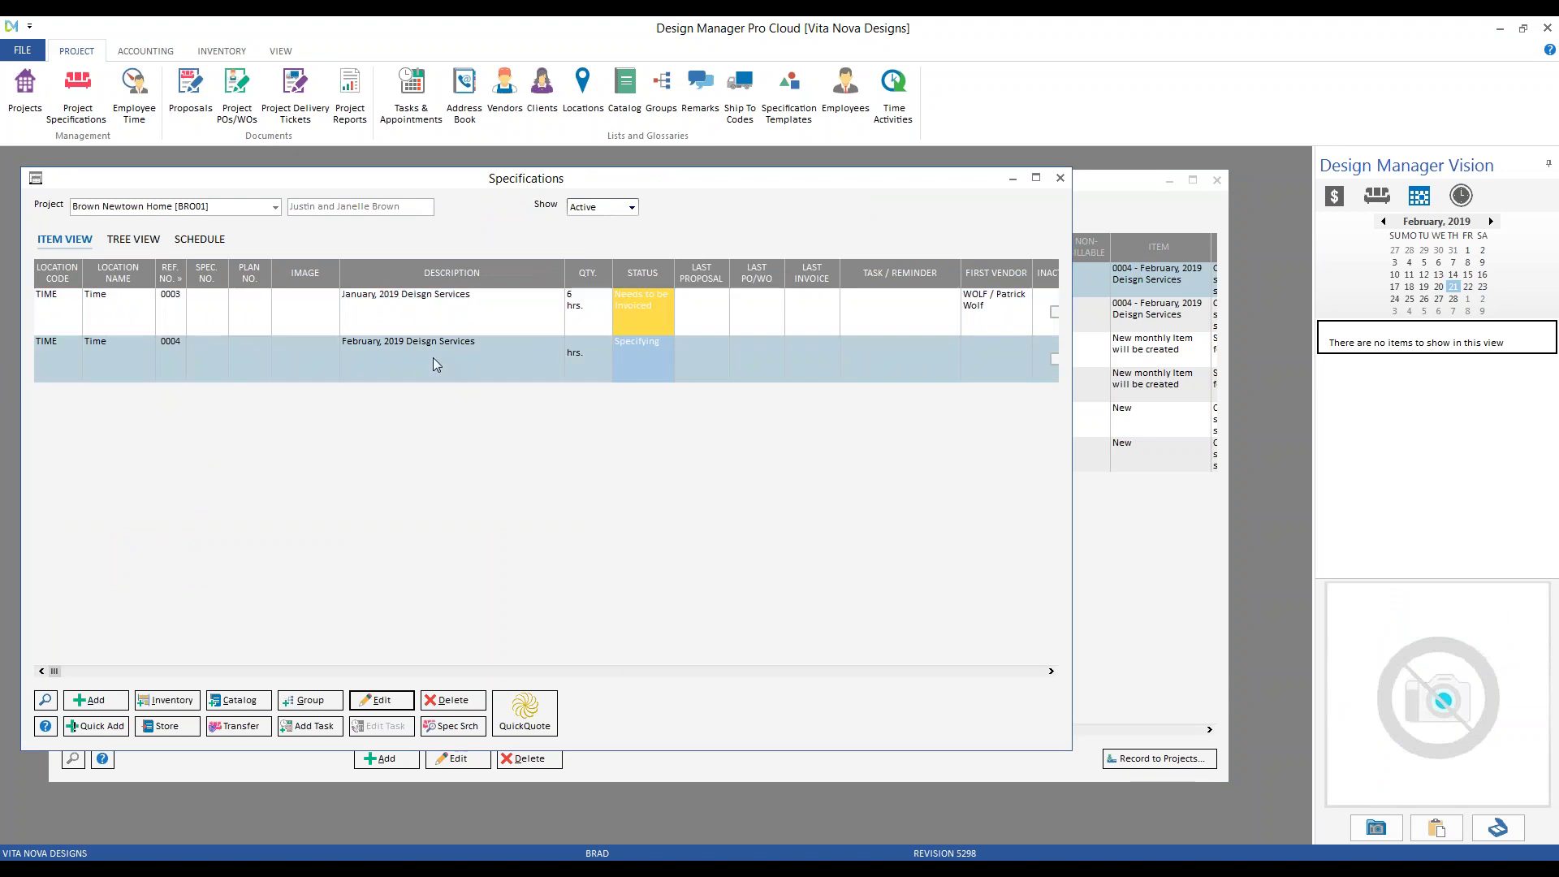
{"action": "left_click", "coordinate": [379, 701]}
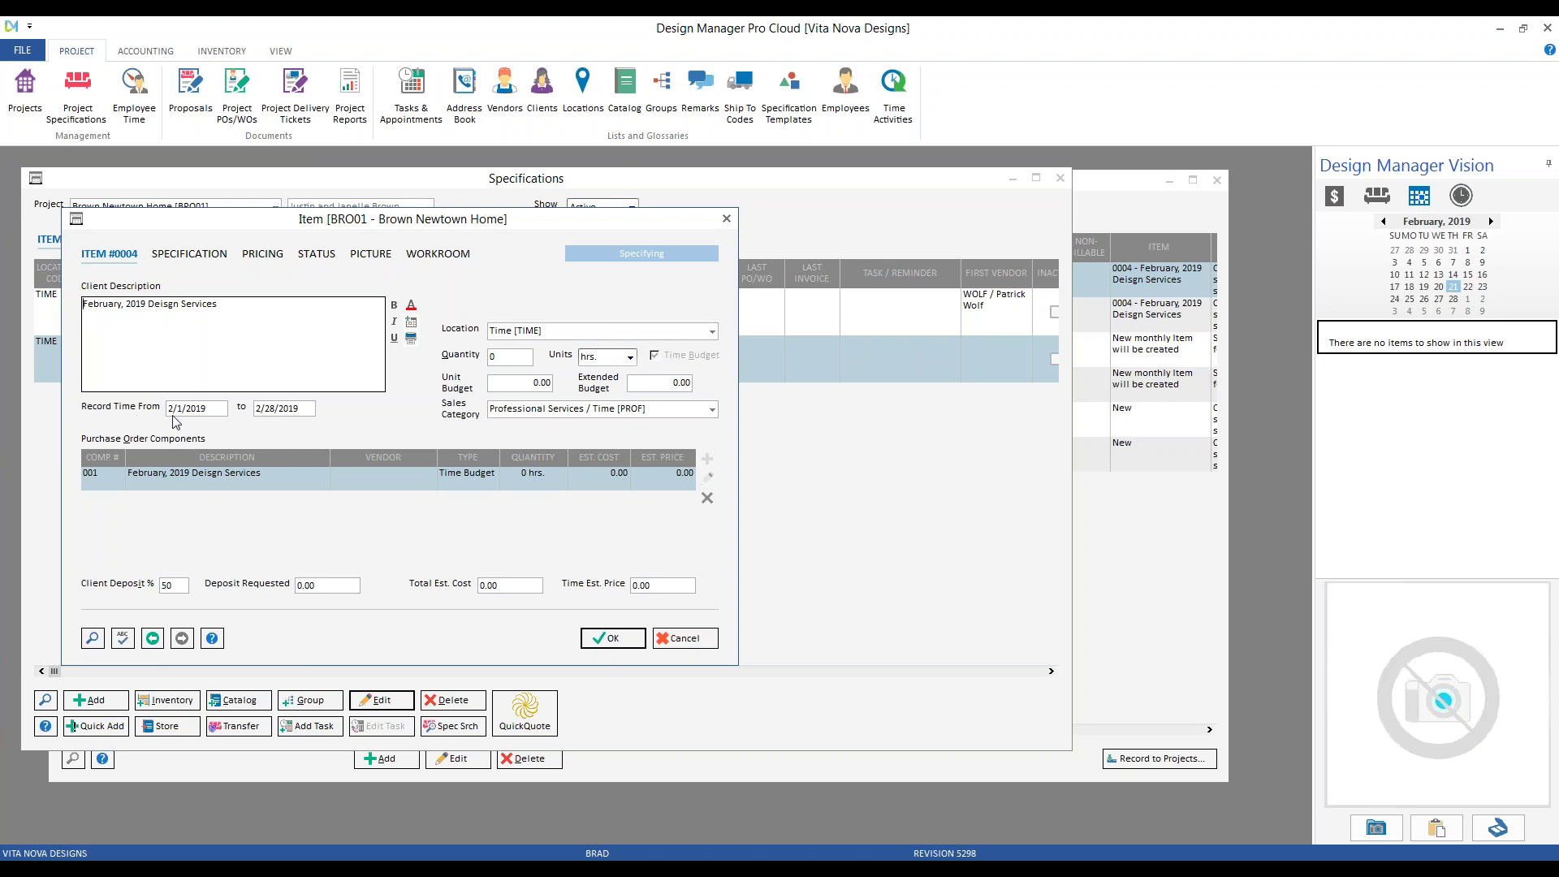
{"action": "left_click", "coordinate": [625, 636]}
{"action": "double_click", "coordinate": [422, 325]}
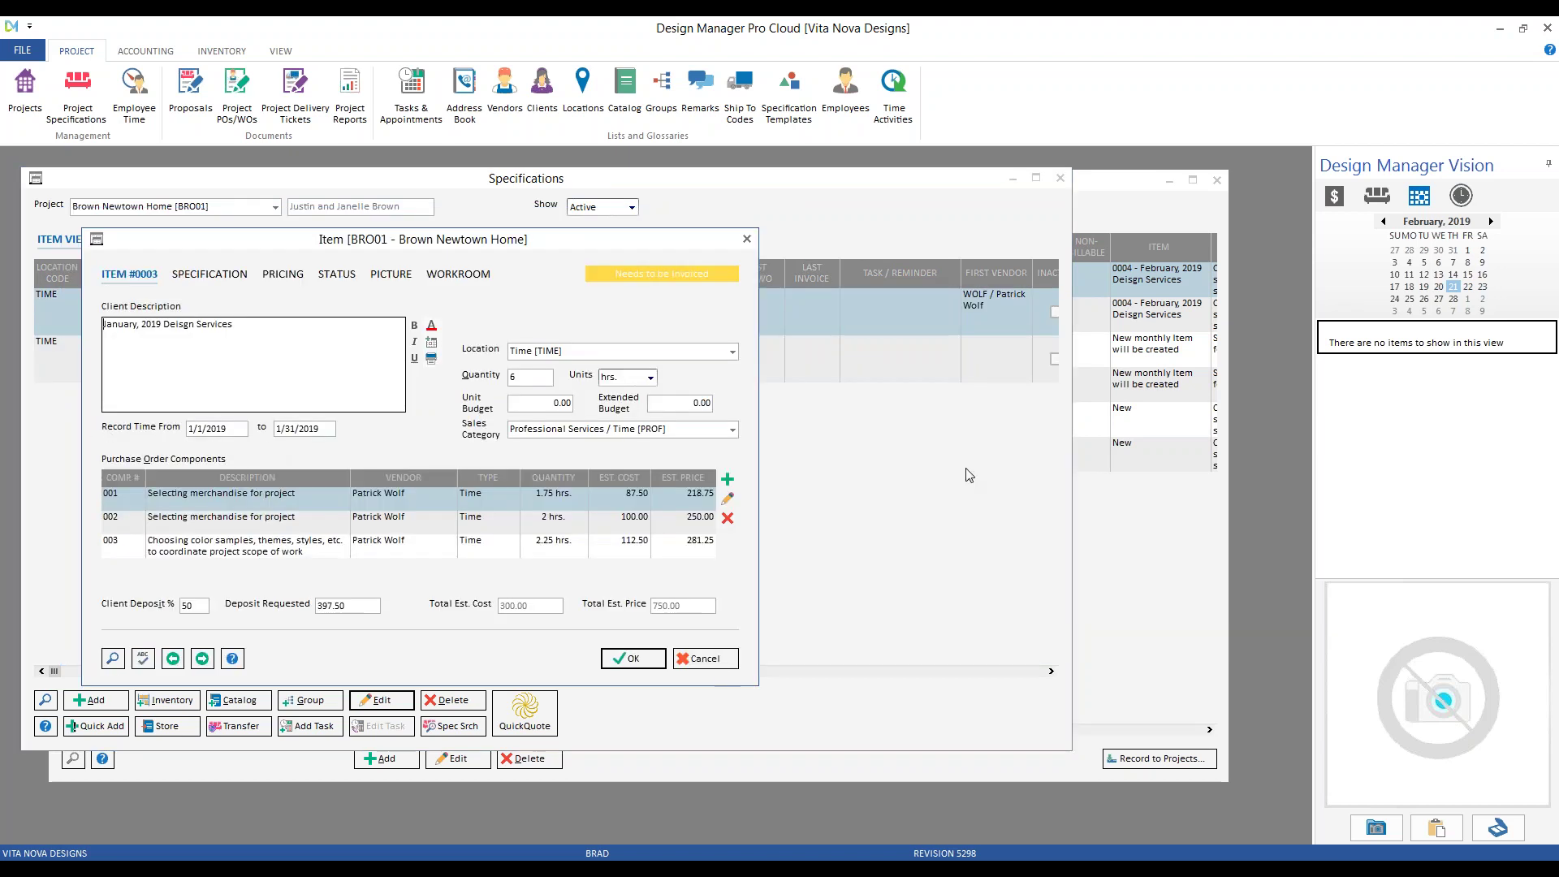
{"action": "left_click", "coordinate": [691, 660]}
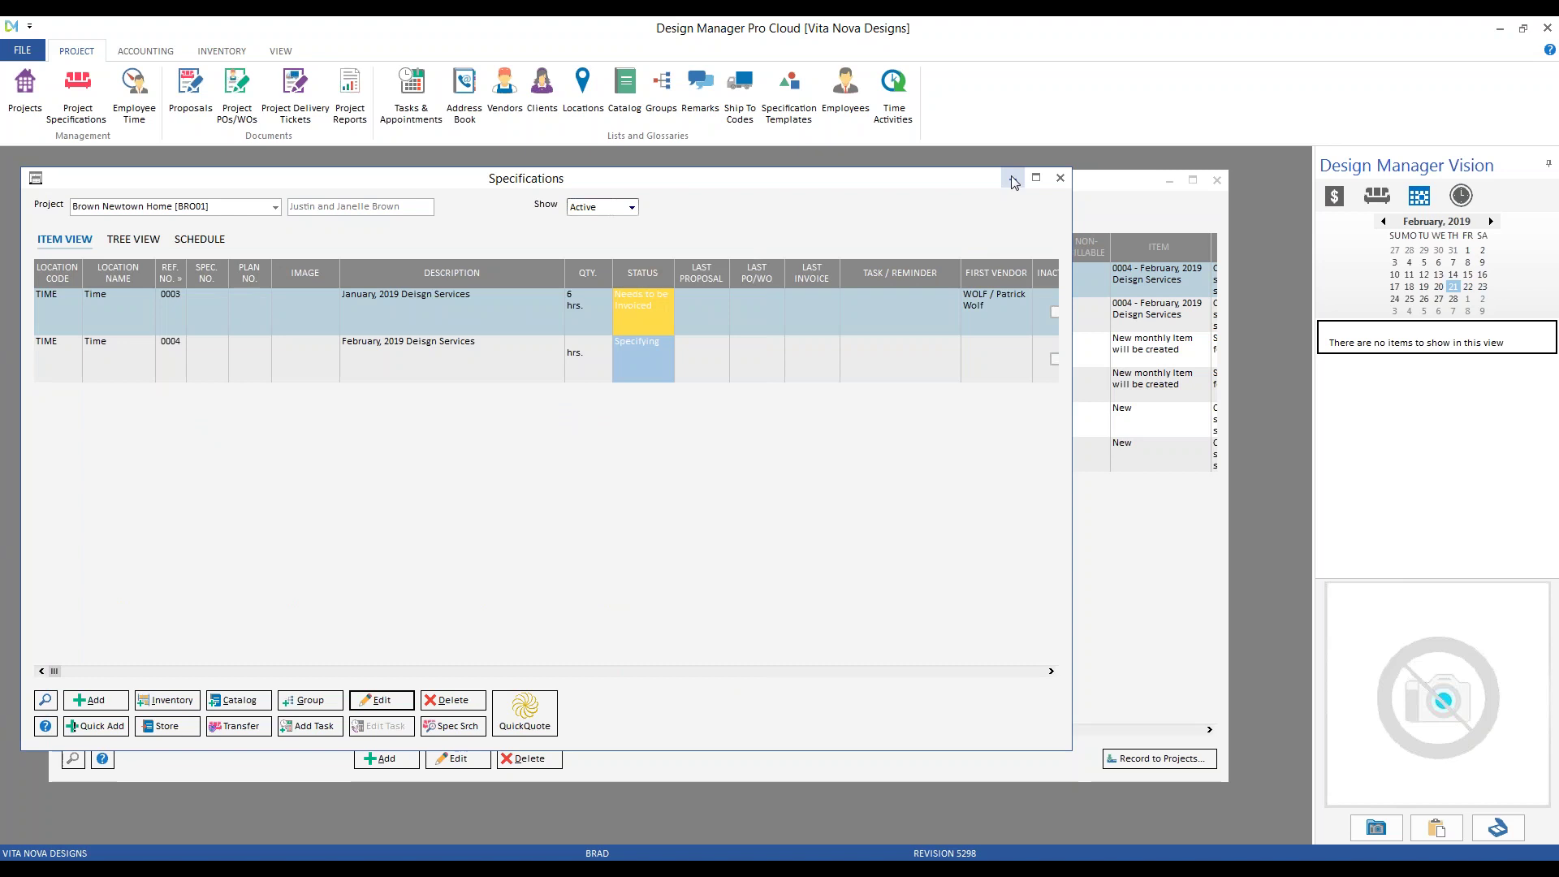
{"action": "left_click", "coordinate": [1013, 178]}
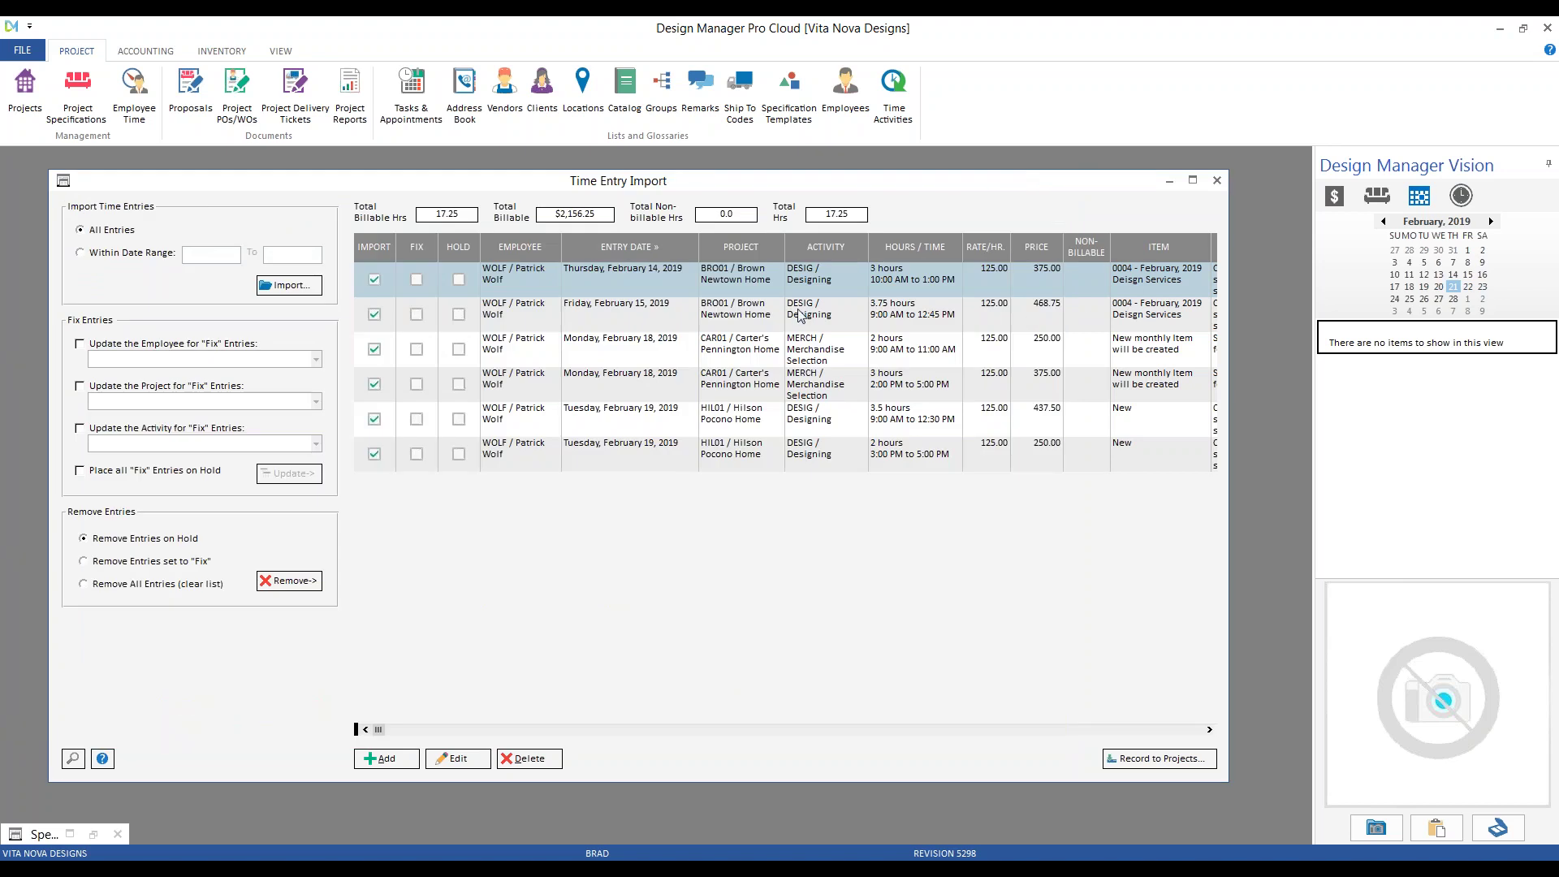
Review the February 15, February 18 CAR01 and February 14 BRO01 import entries.
{"action": "left_click", "coordinate": [643, 305]}
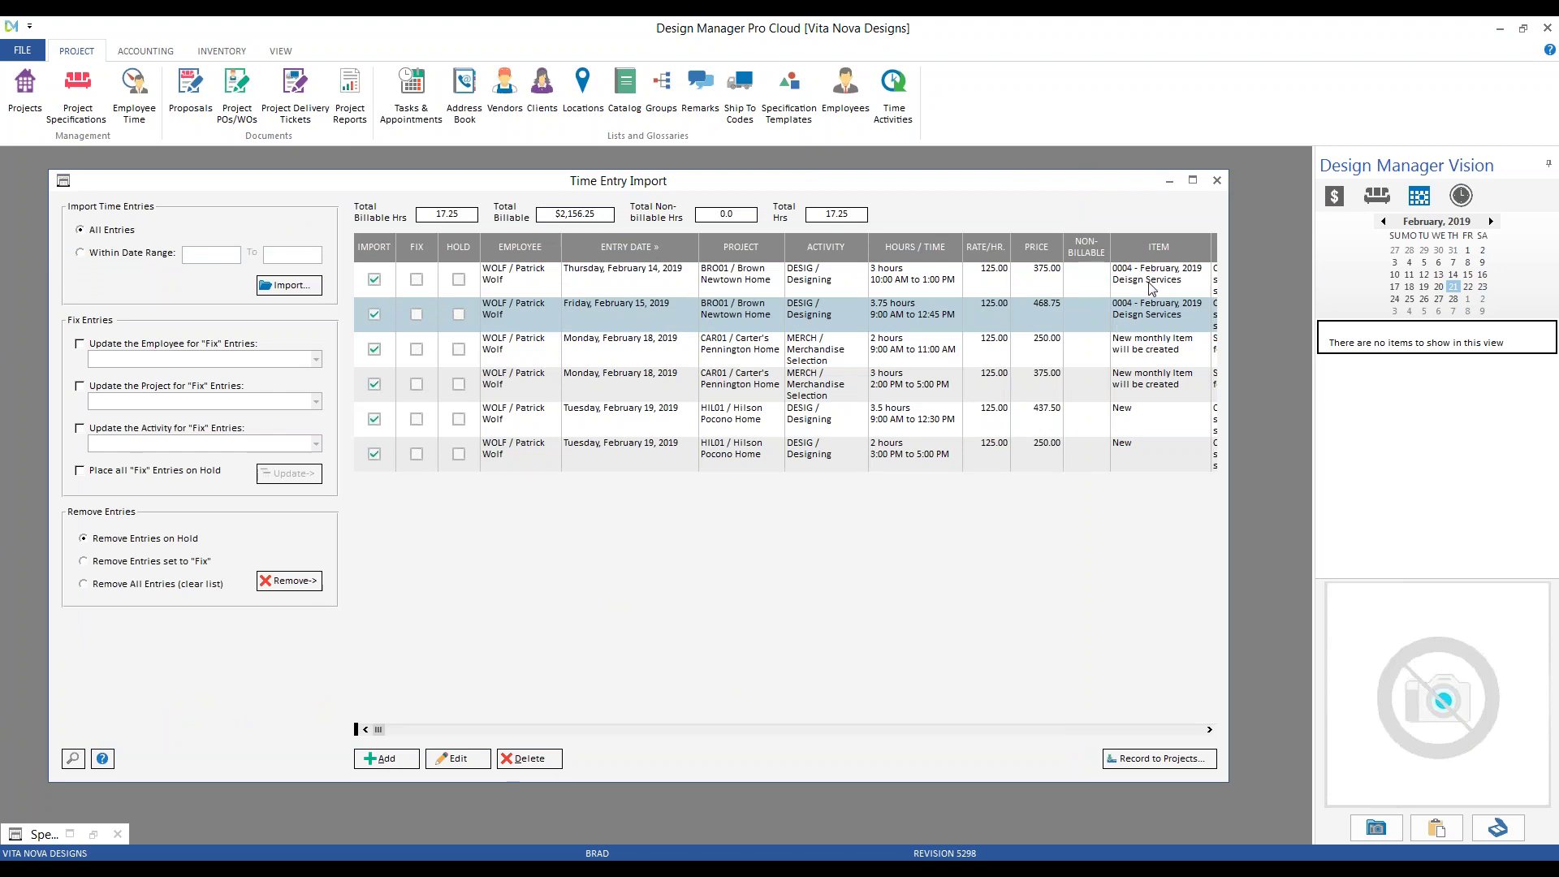
{"action": "left_click", "coordinate": [754, 355]}
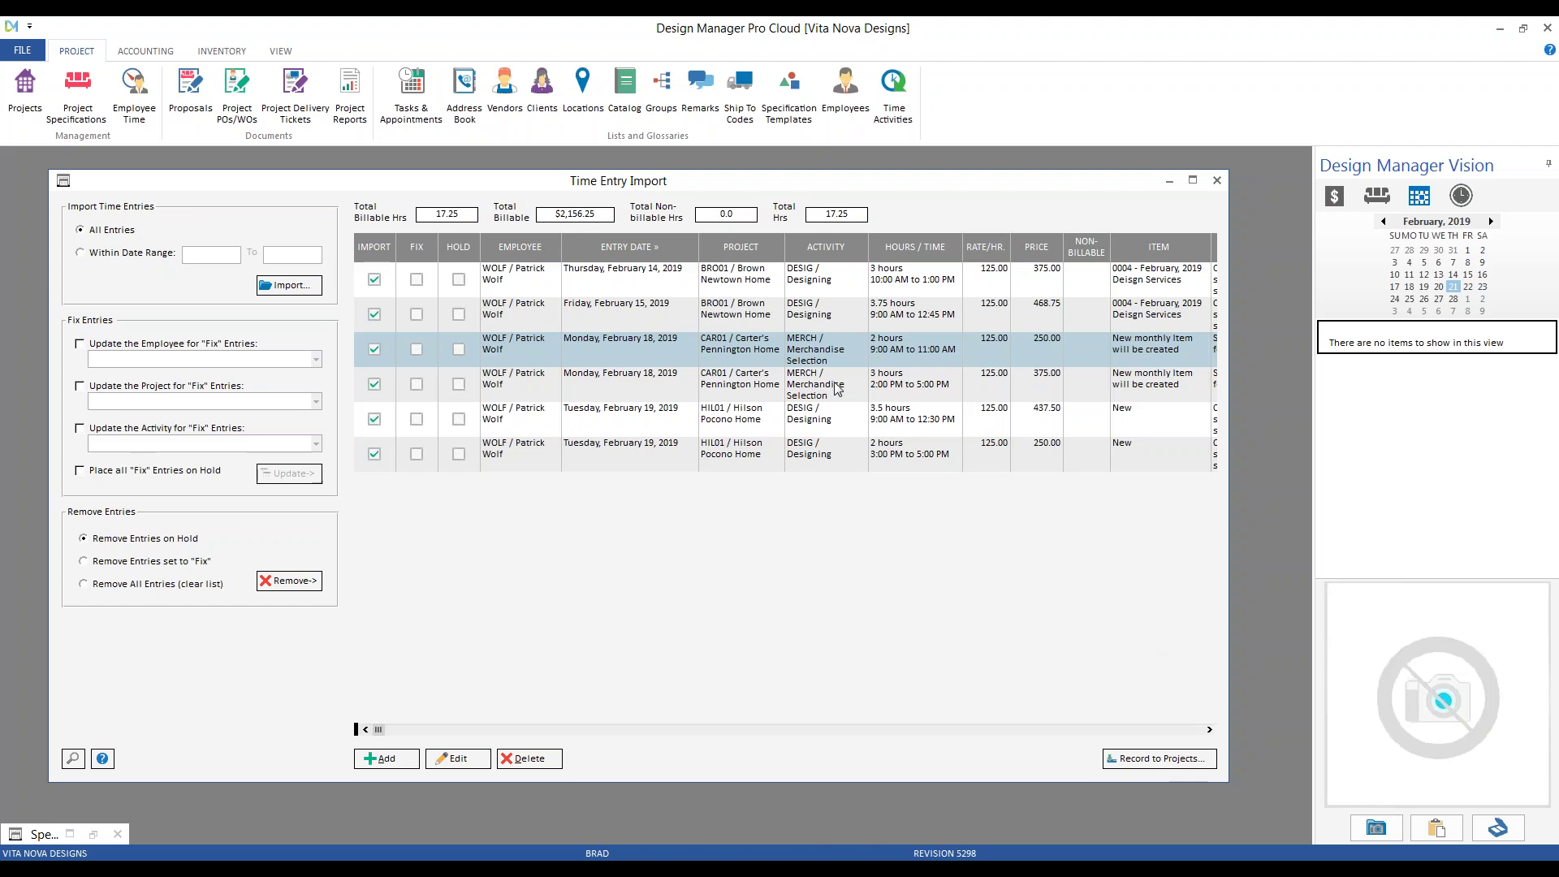
{"action": "left_click", "coordinate": [779, 284]}
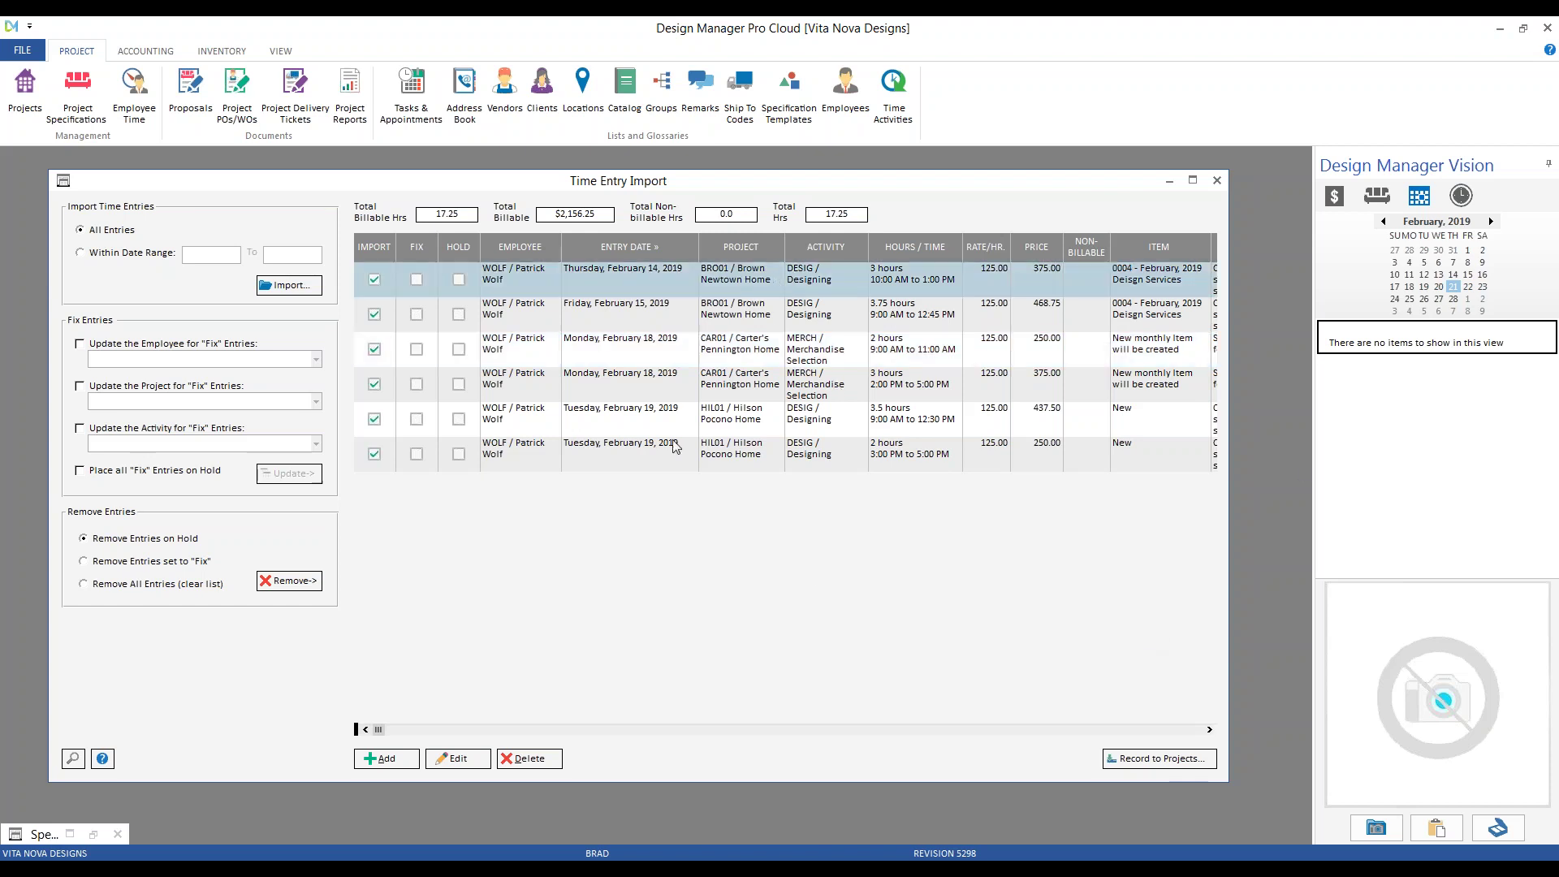
Append 'project scope of work for Master Bedrooms' to the February 14 BRO01 entry's description.
{"action": "left_click", "coordinate": [467, 759]}
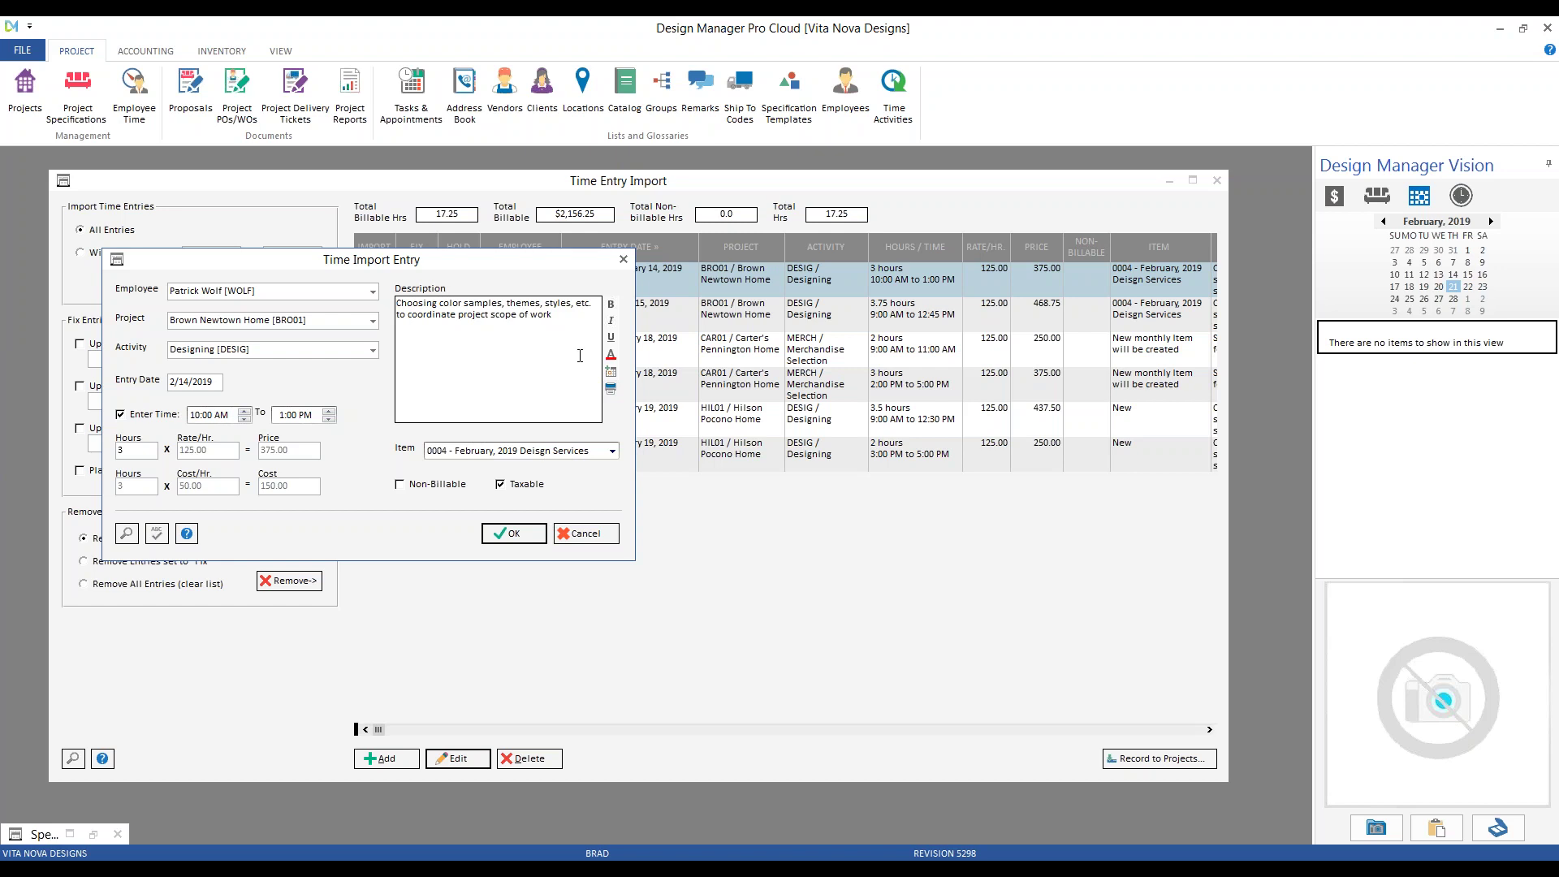
{"action": "left_click", "coordinate": [574, 321]}
{"action": "type", "text": "project scope of work for "}
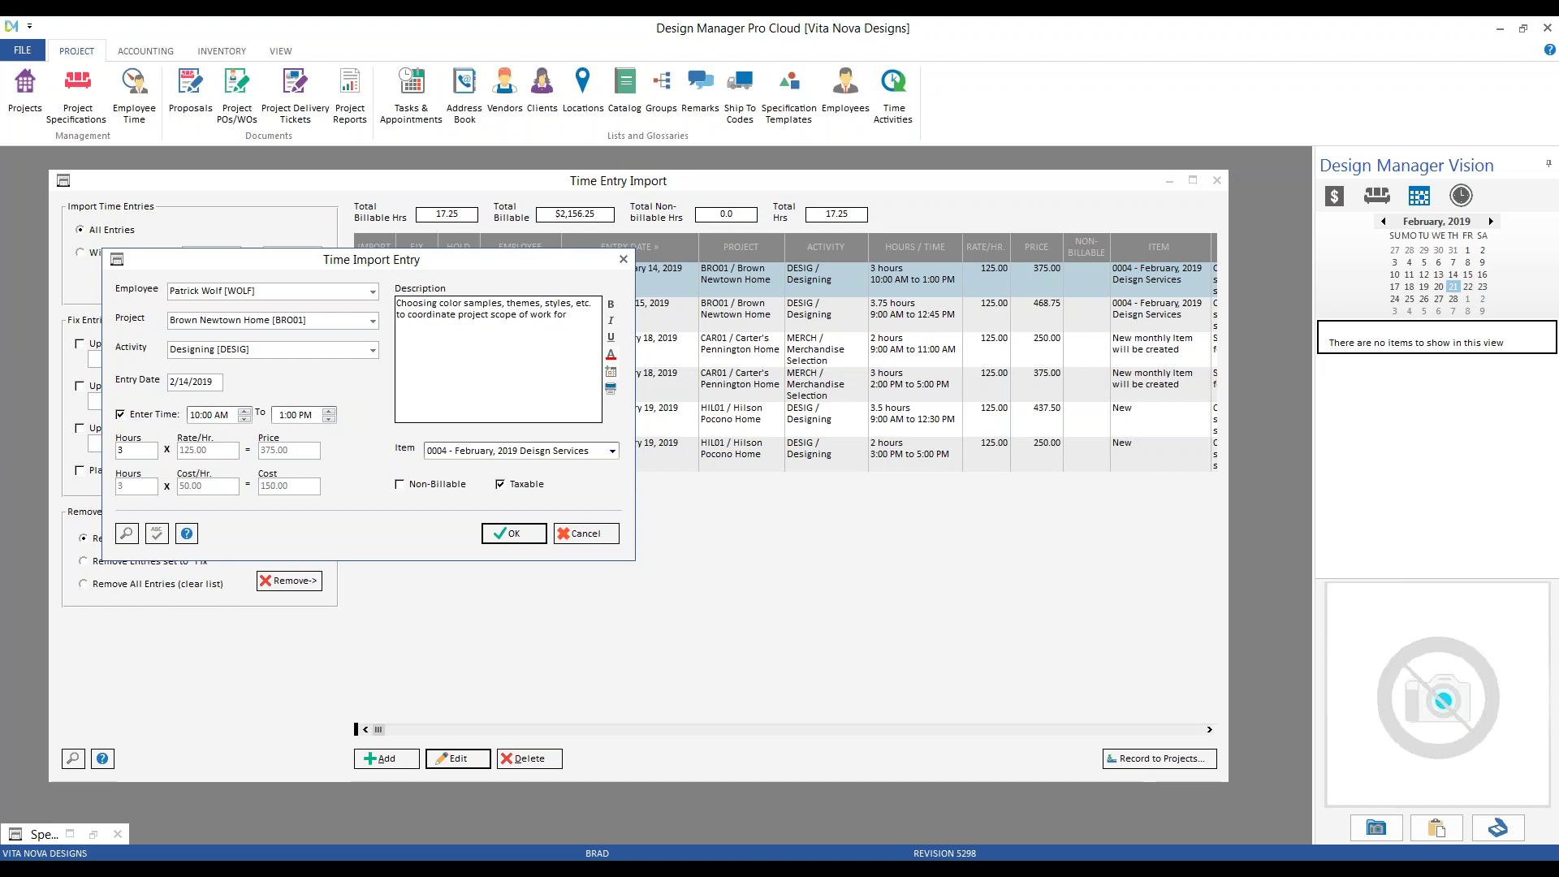
{"action": "type", "text": "Master Bedrooms"}
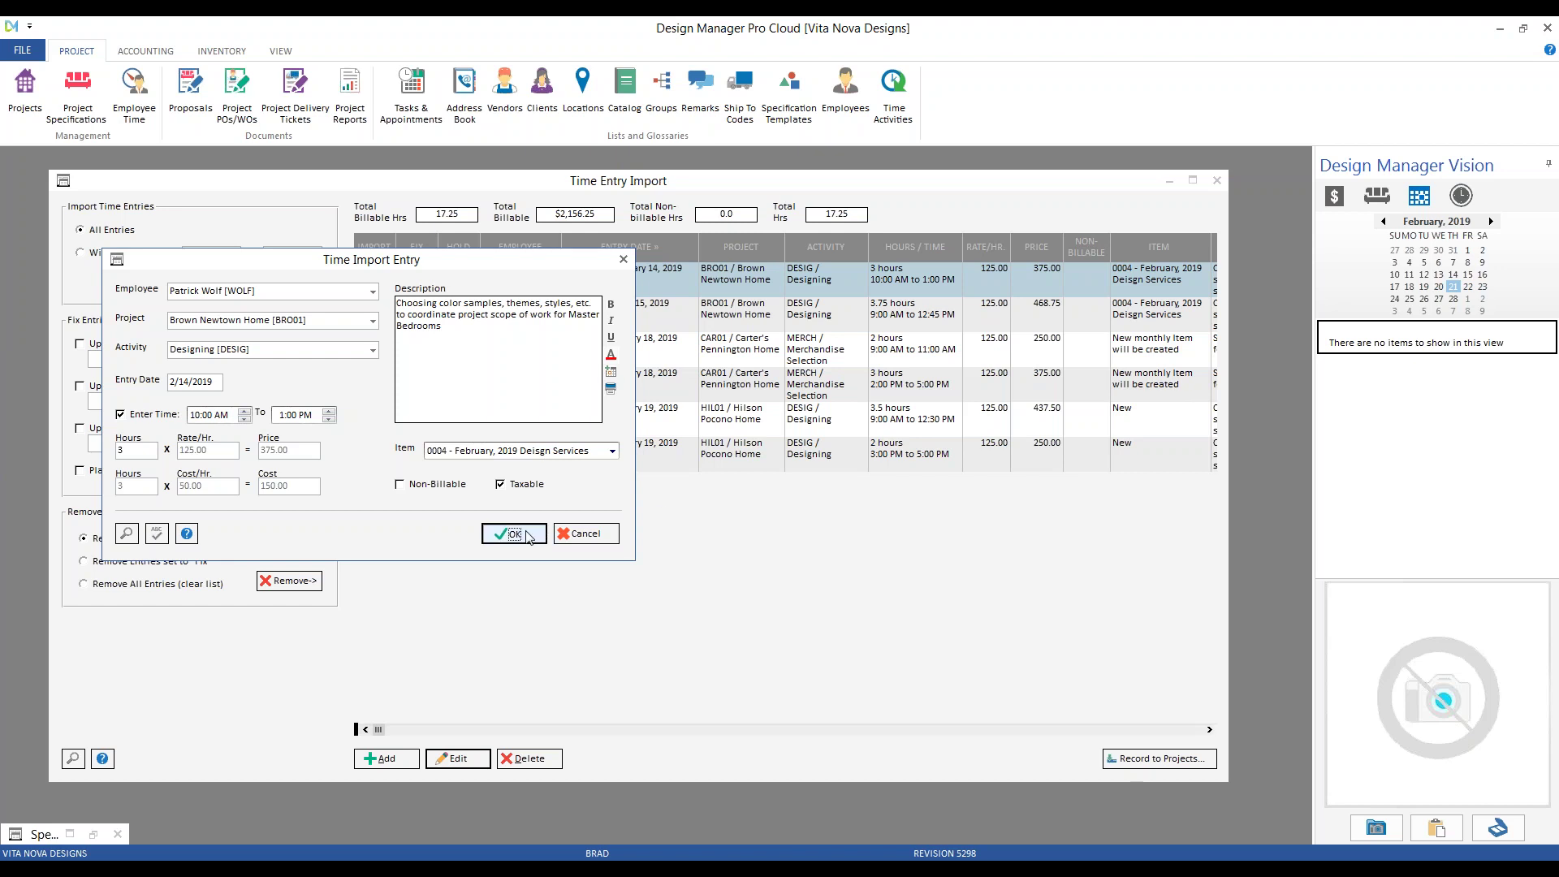
{"action": "left_click", "coordinate": [515, 533]}
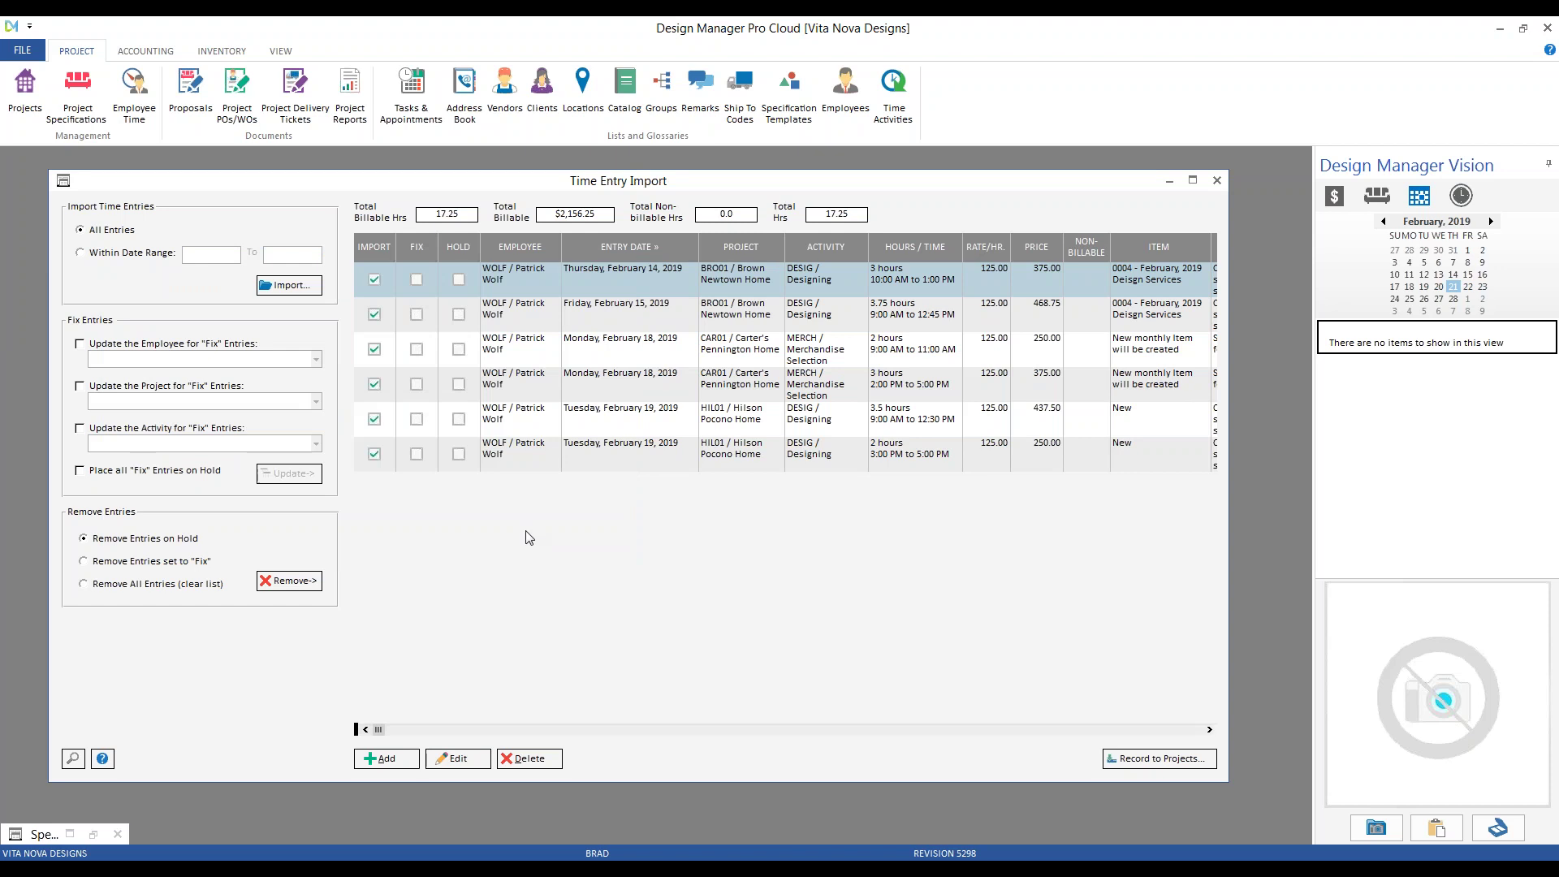
Start a new time entry for the employee on project HIL01 with activity Merchandise Selection.
{"action": "left_click", "coordinate": [380, 762]}
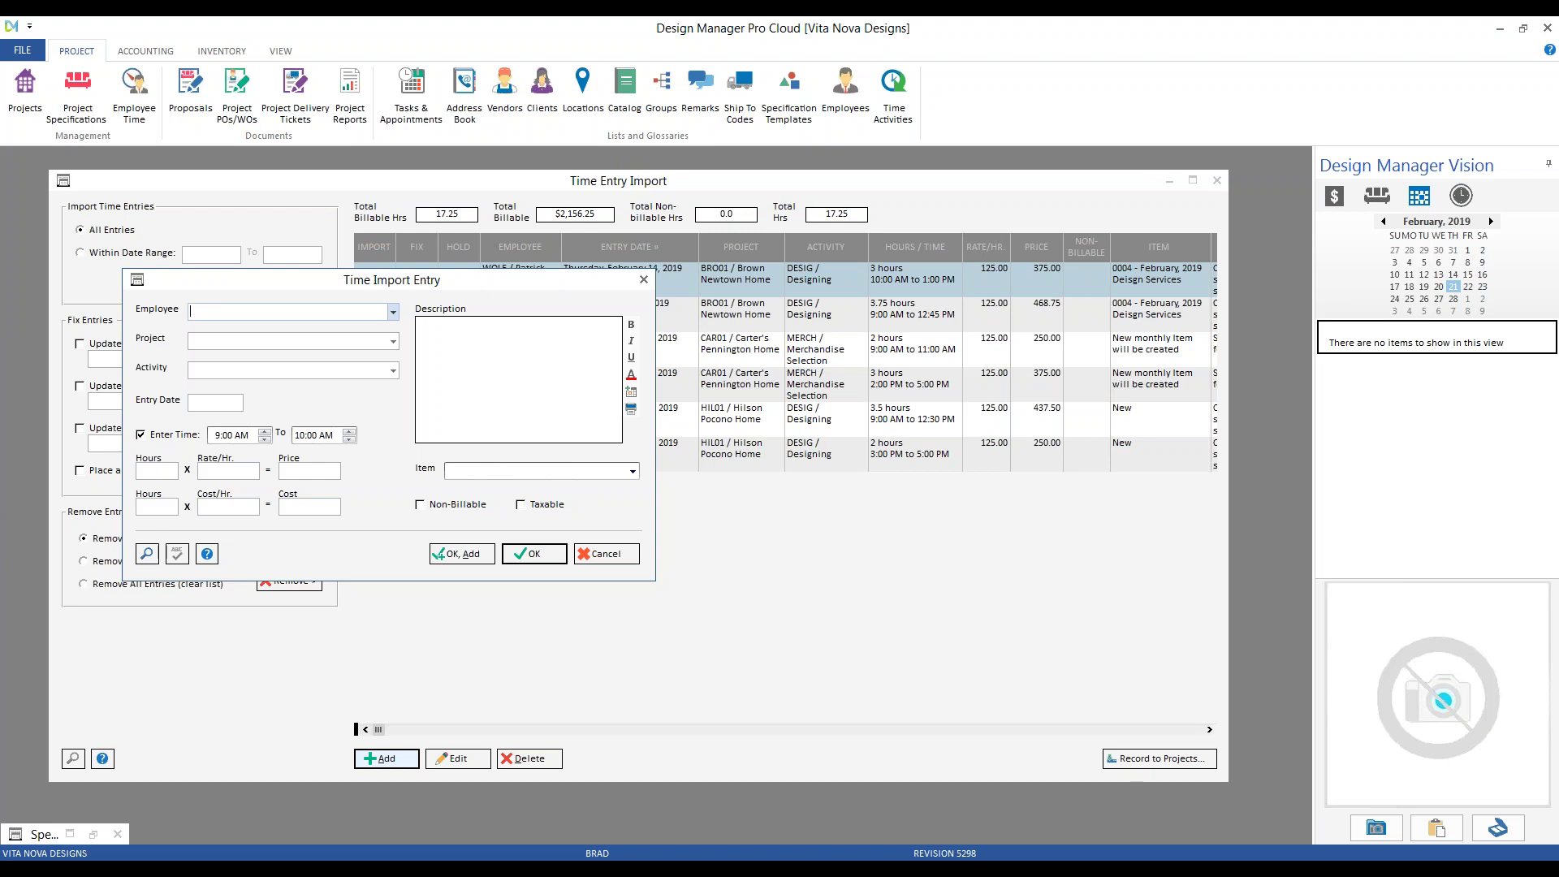
{"action": "type", "text": "wolf"}
{"action": "key", "text": "Tab"}
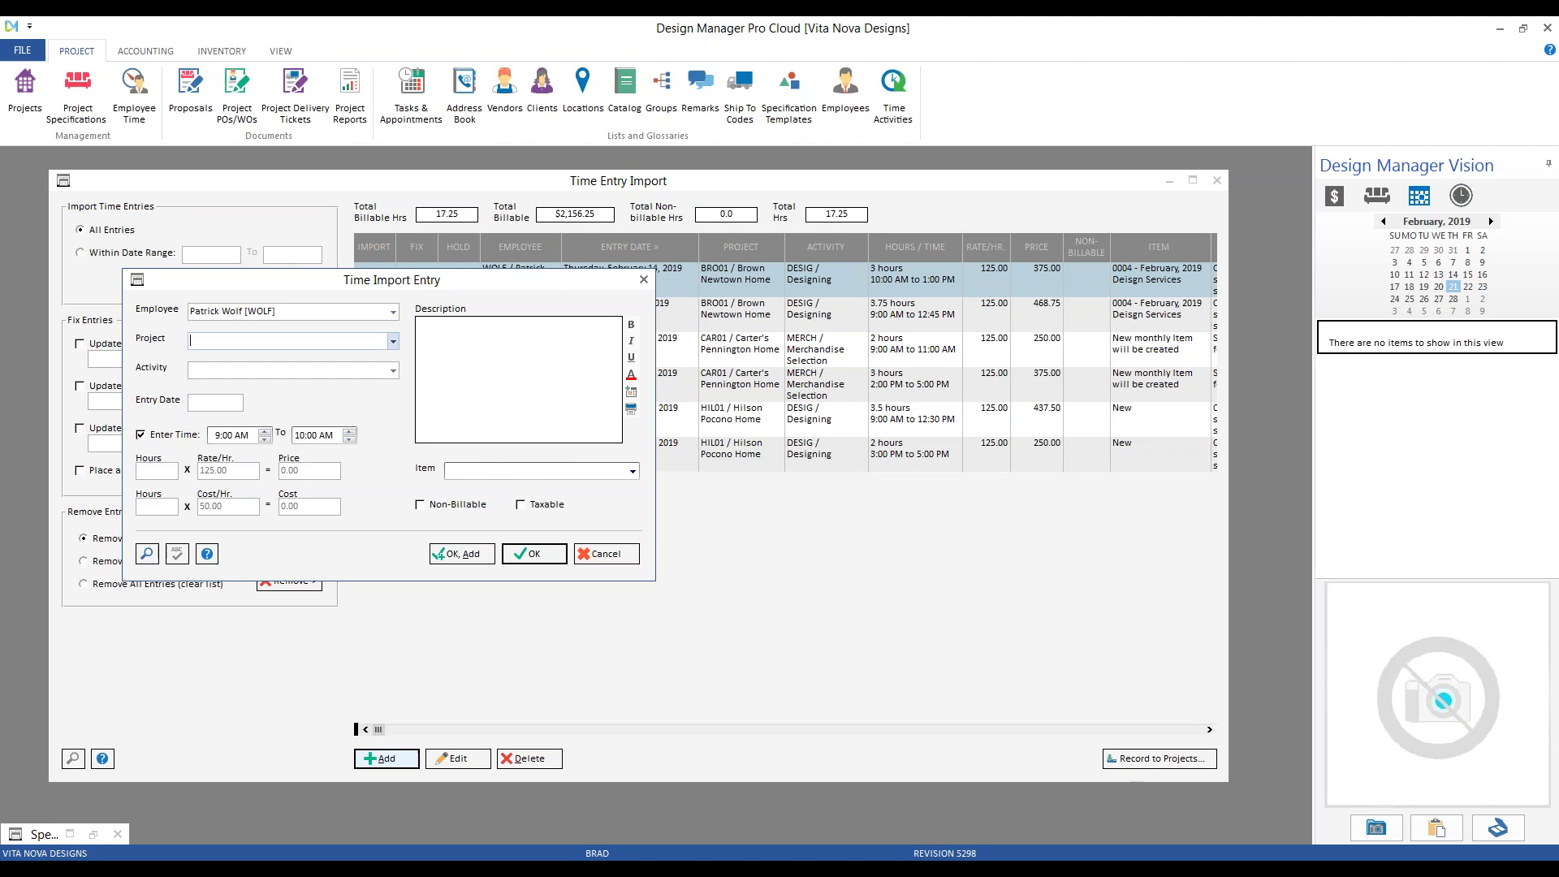
{"action": "type", "text": "hil"}
{"action": "key", "text": "Tab"}
{"action": "type", "text": "me"}
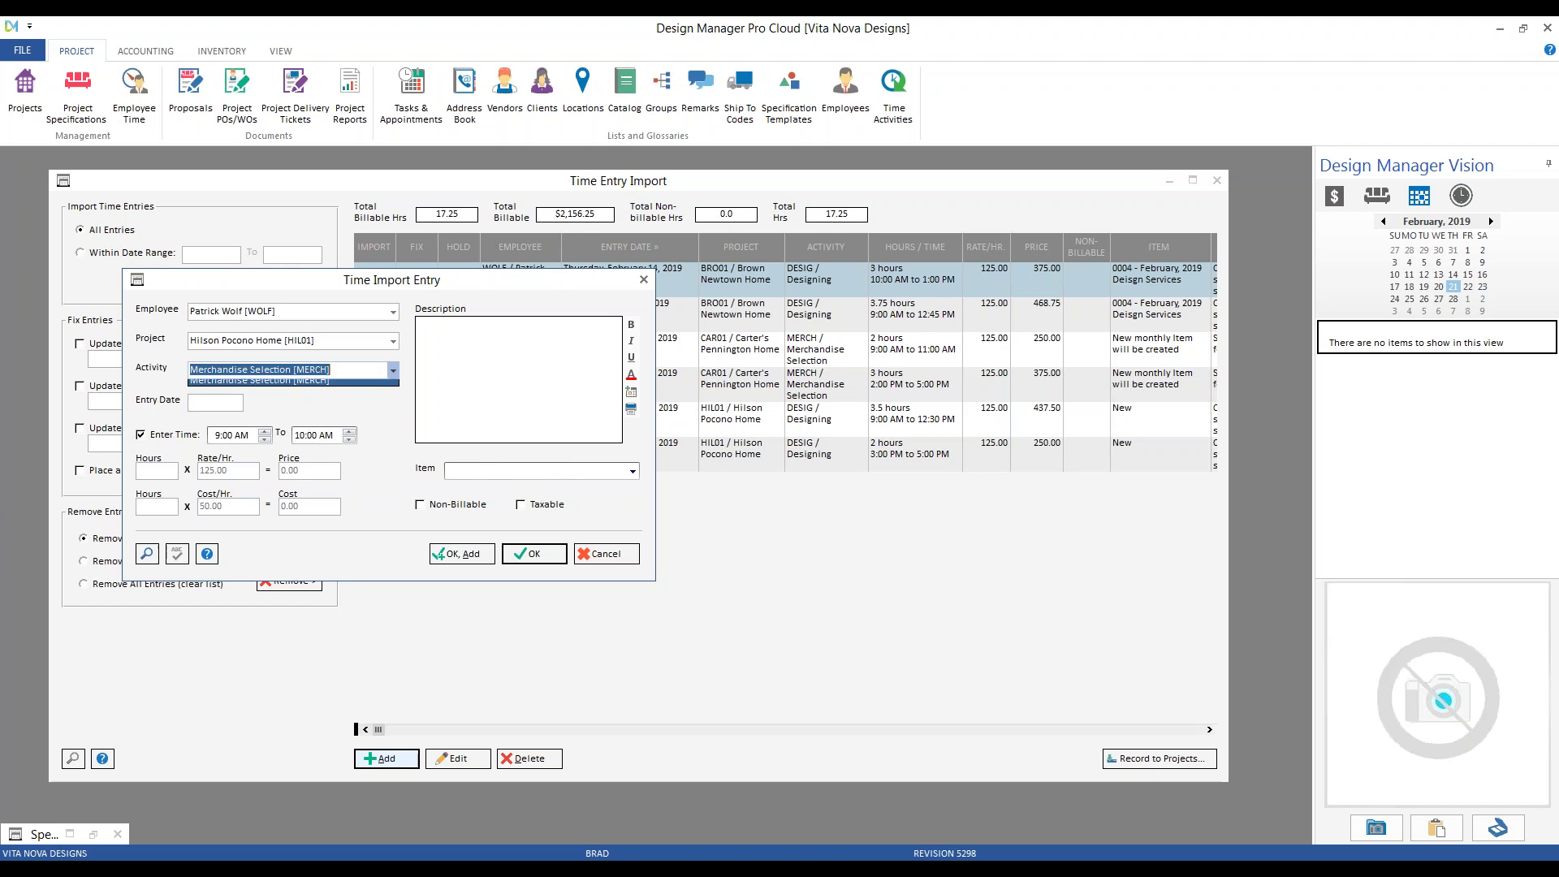
{"action": "key", "text": "Tab"}
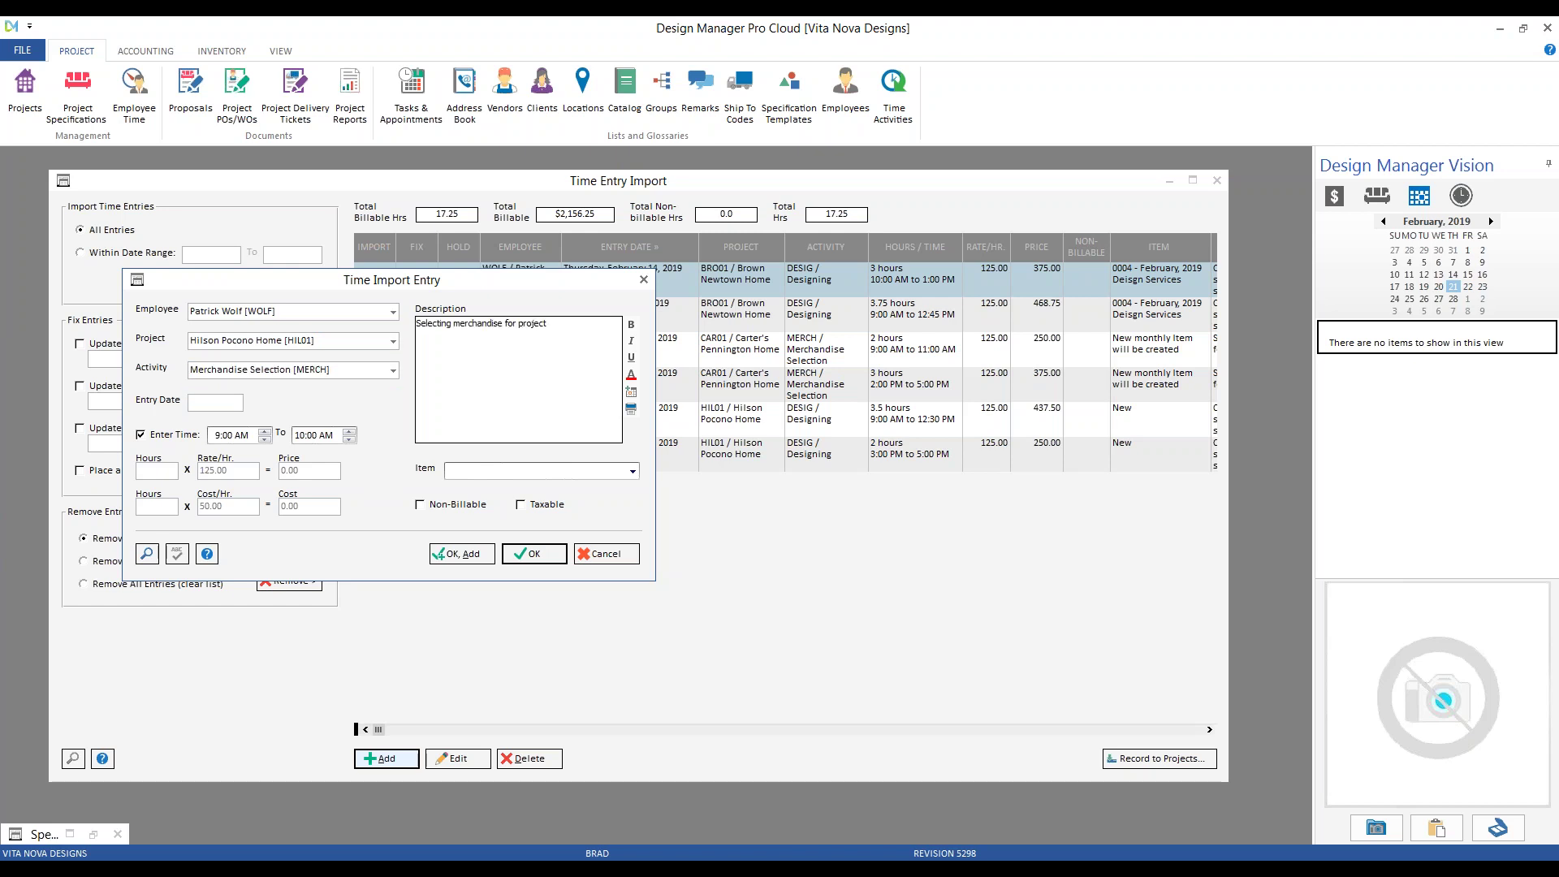
Set entry date 2/11/2019, end time 11:15, item New, and save the entry.
{"action": "type", "text": "2/11"}
{"action": "key", "text": "Tab"}
{"action": "key", "text": "Tab"}
{"action": "key", "text": "Tab"}
{"action": "type", "text": "11:15"}
{"action": "key", "text": "Tab"}
{"action": "left_click", "coordinate": [634, 472]}
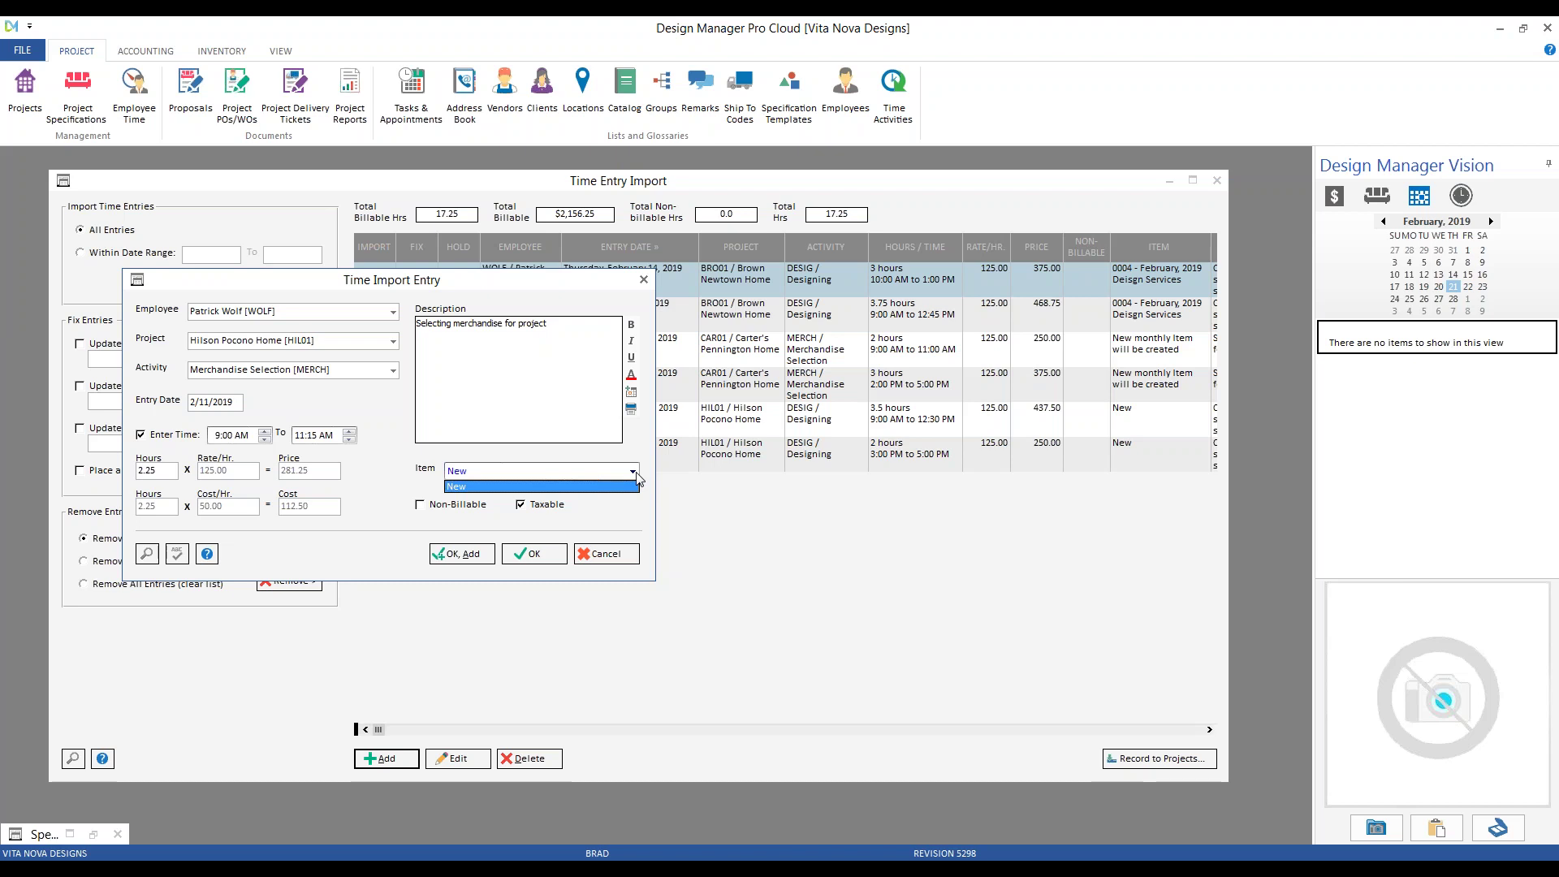
{"action": "left_click", "coordinate": [563, 550]}
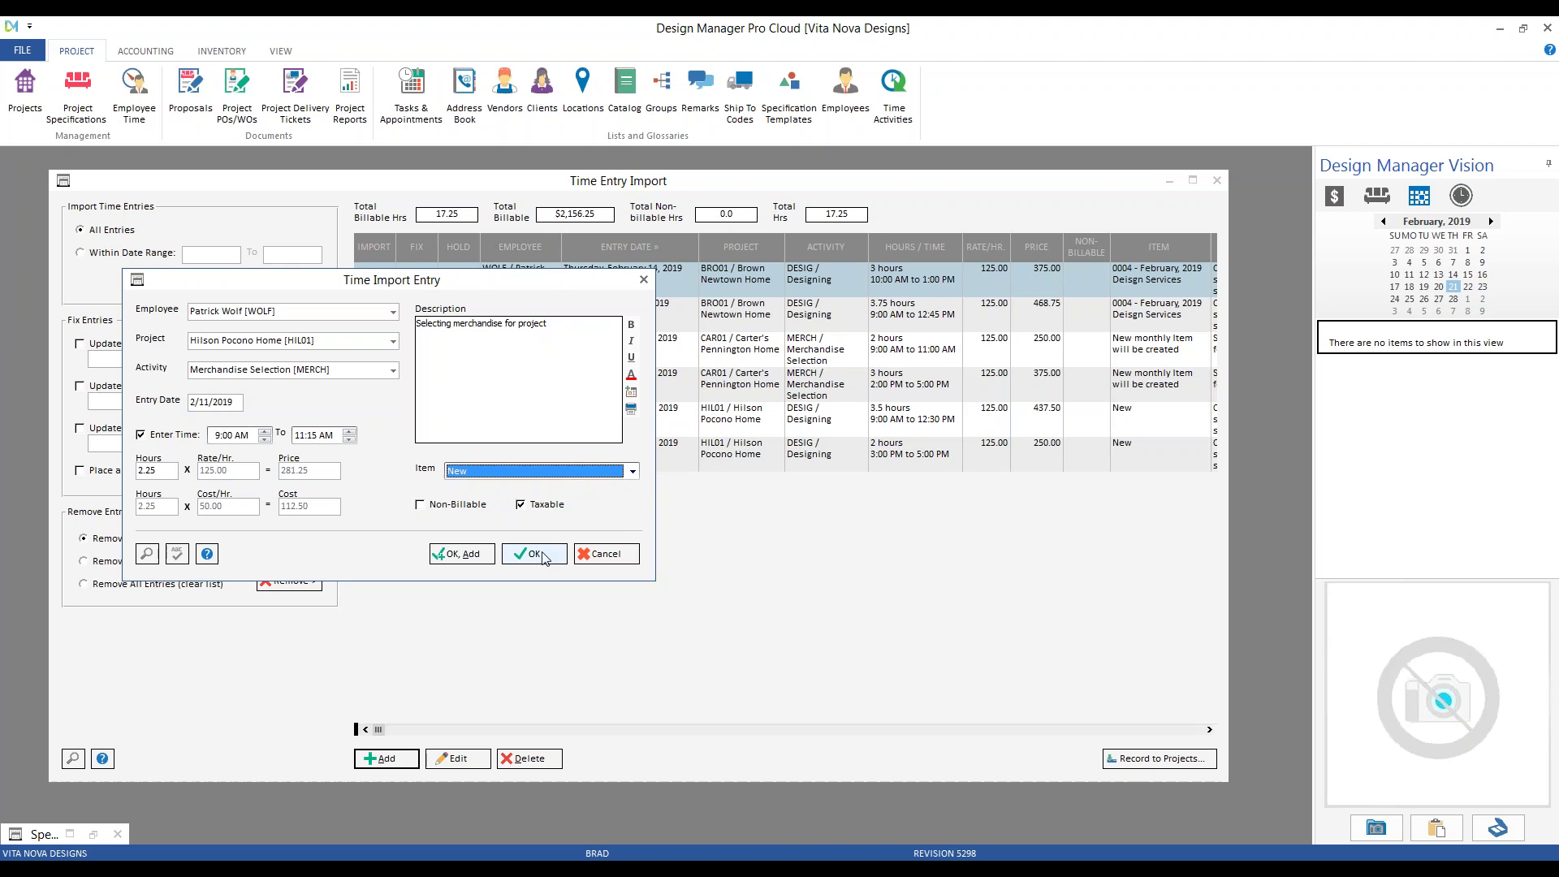
{"action": "left_click", "coordinate": [540, 555]}
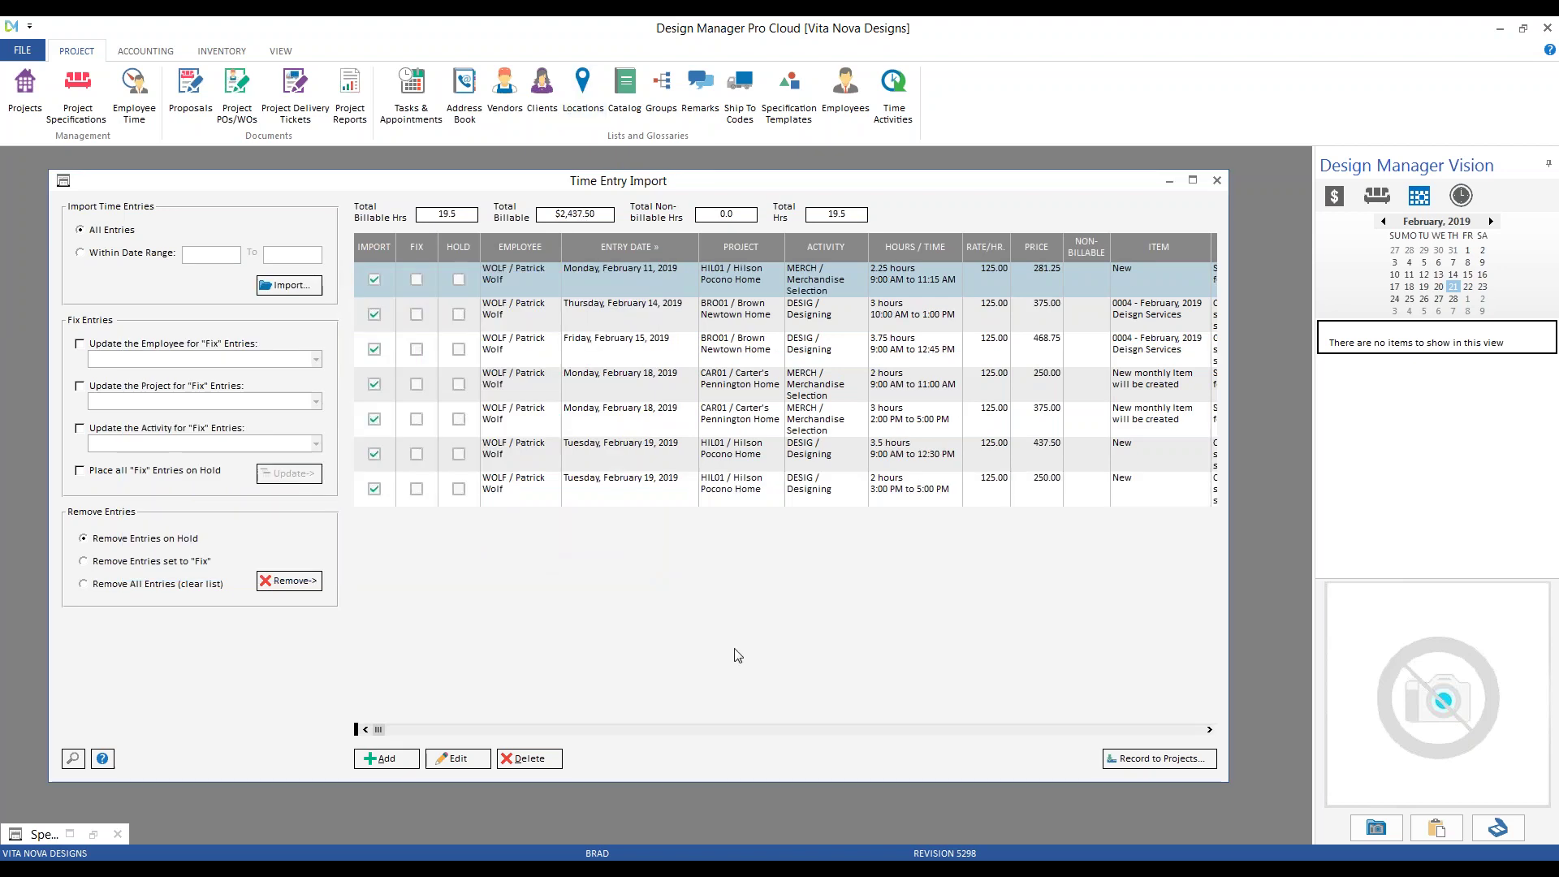
Exclude the February 11 HIL01 entry from import, dropping totals to 17.25 hours.
{"action": "left_click", "coordinate": [568, 487]}
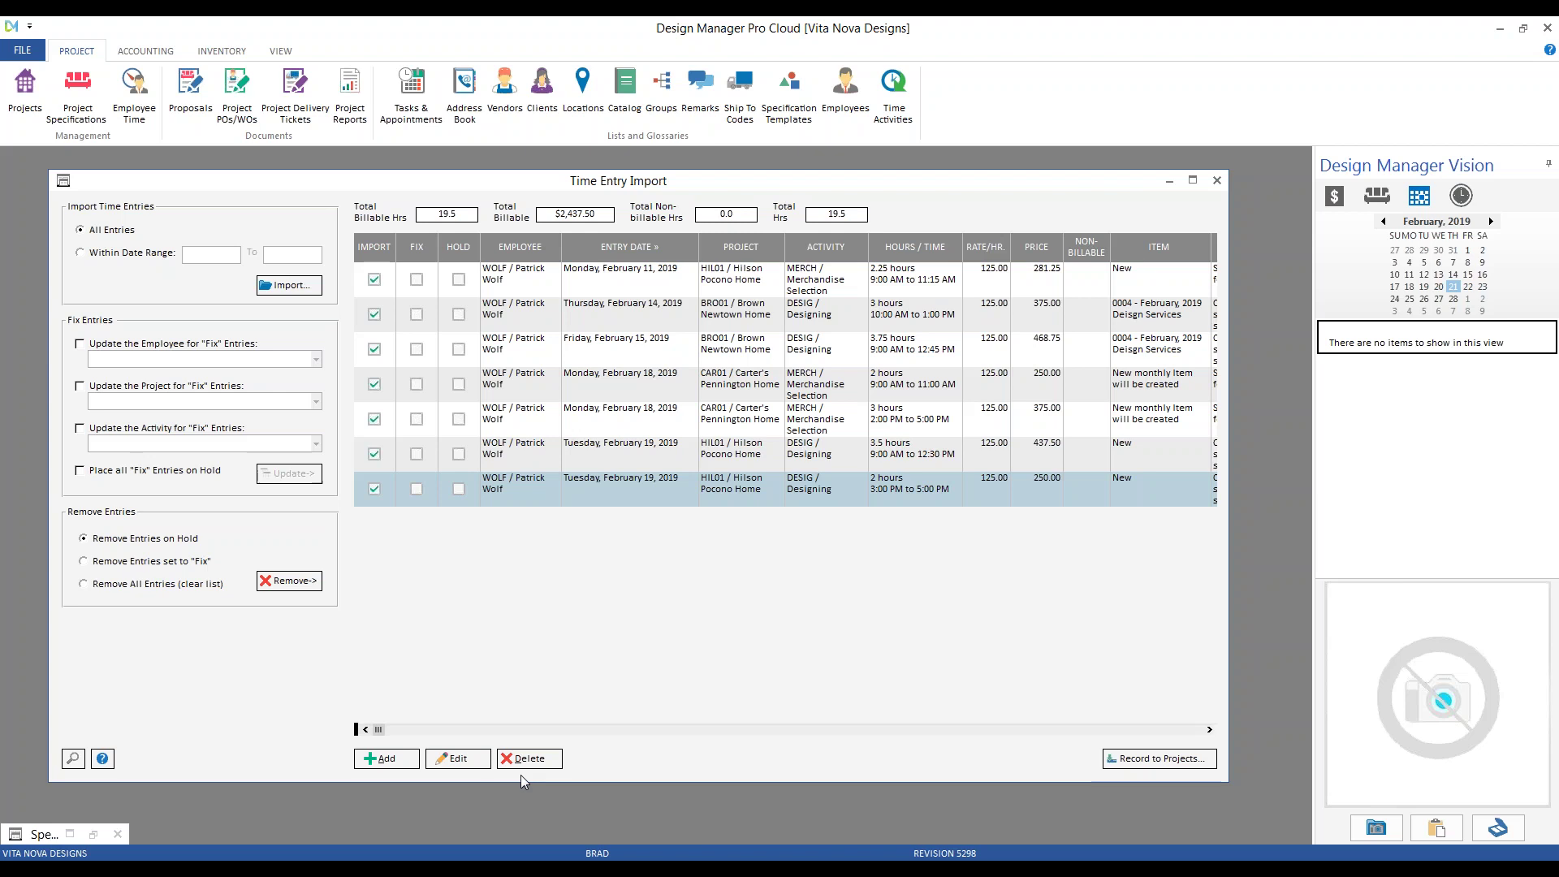
{"action": "left_click", "coordinate": [459, 279]}
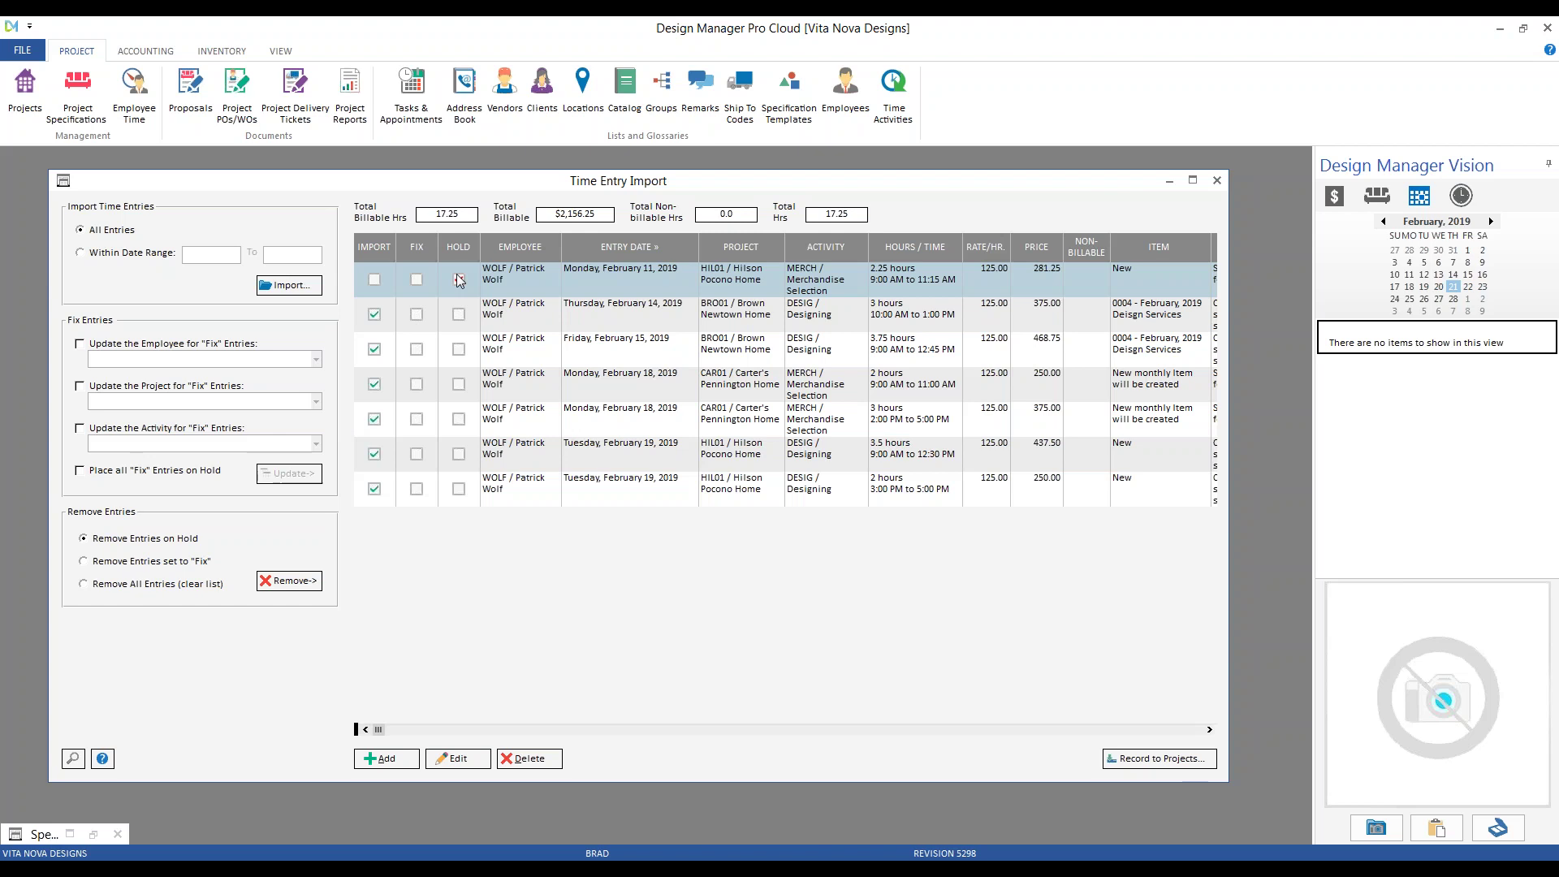
Re-mark the February 11 HIL01 entry for import, restoring 19.5 hours and $2,437.50.
{"action": "left_click", "coordinate": [376, 278]}
{"action": "right_click", "coordinate": [630, 343]}
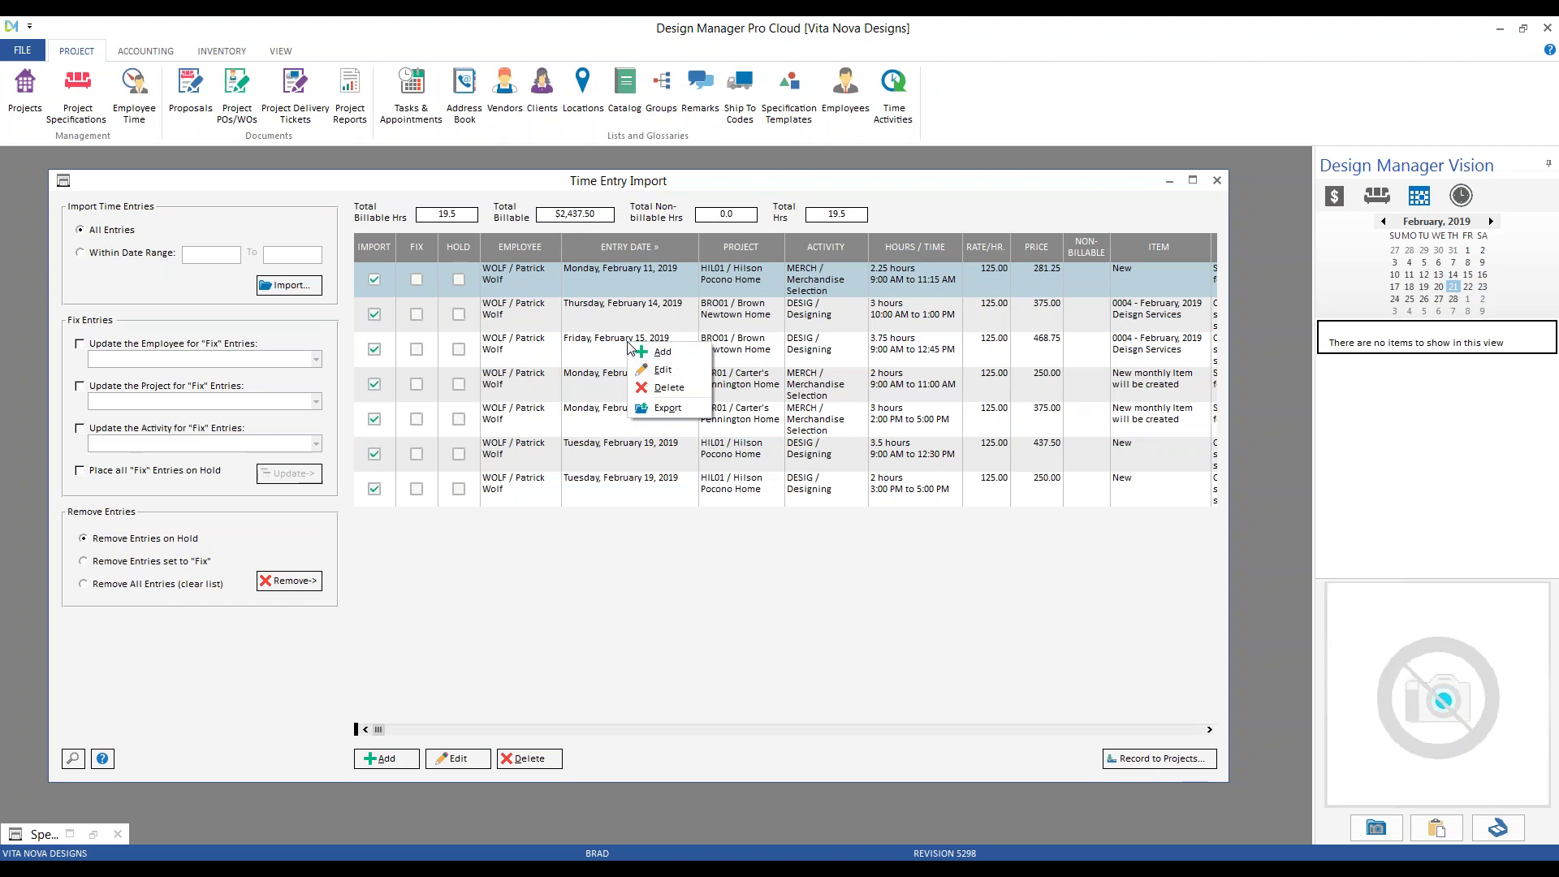
{"action": "left_click", "coordinate": [663, 409]}
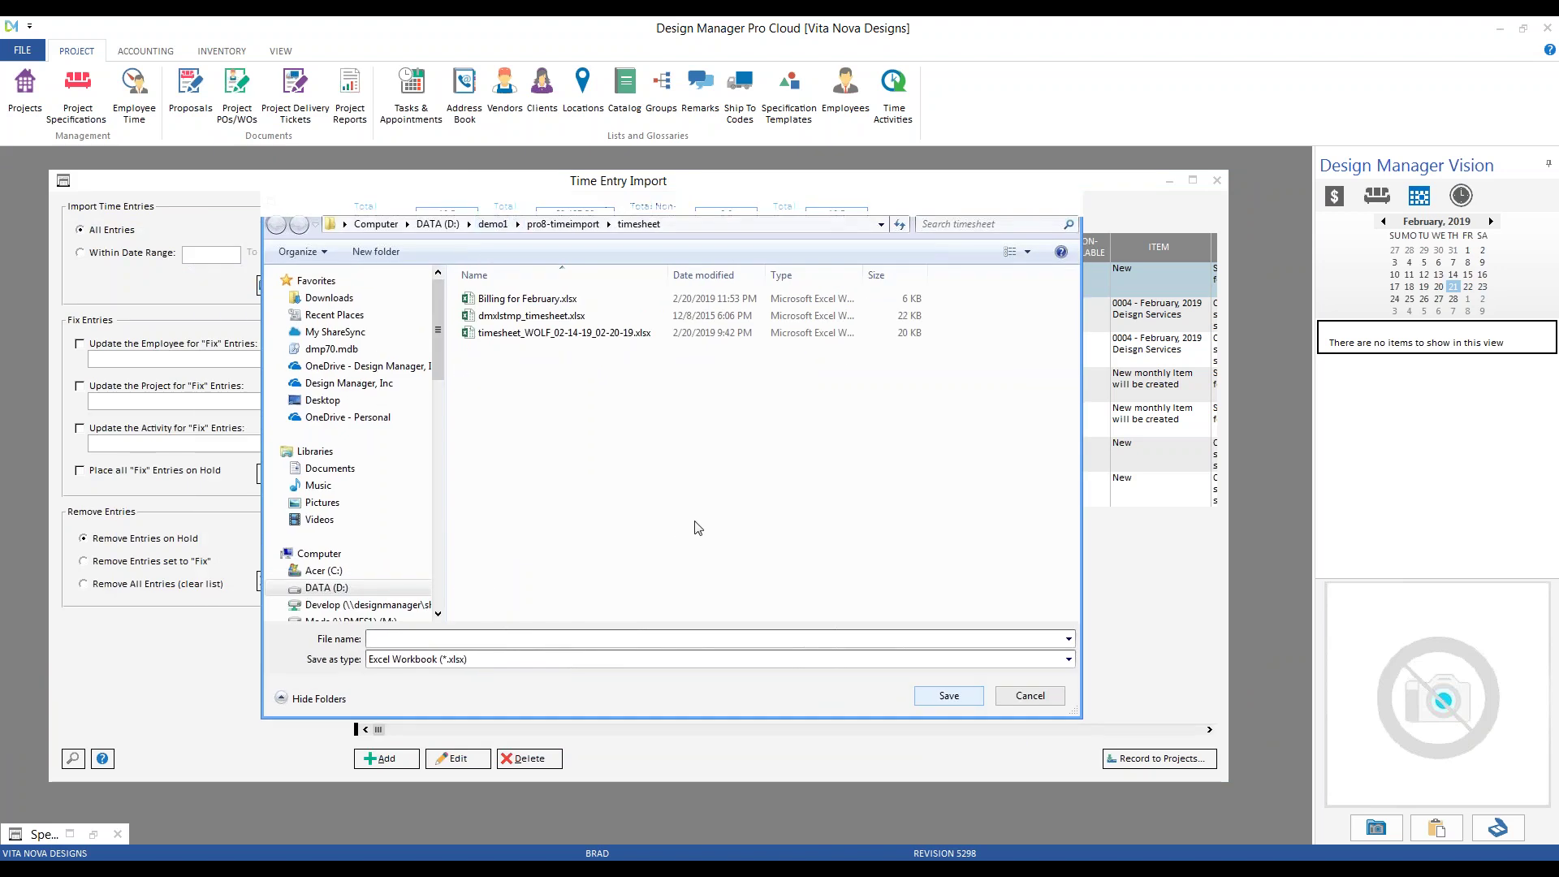
{"action": "left_click", "coordinate": [1030, 696]}
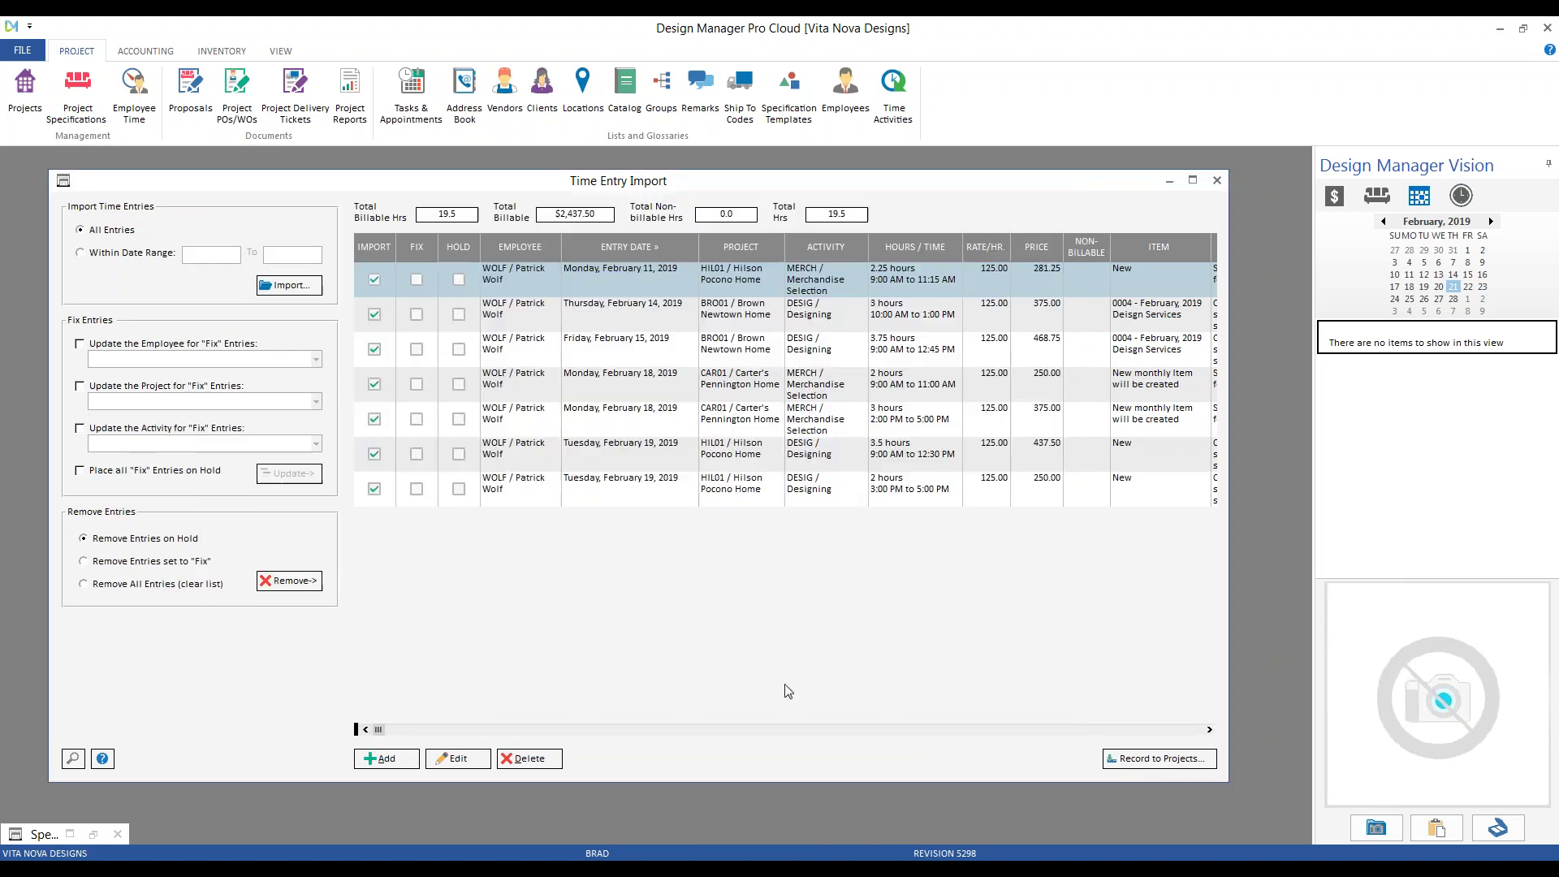
{"action": "left_click", "coordinate": [756, 792]}
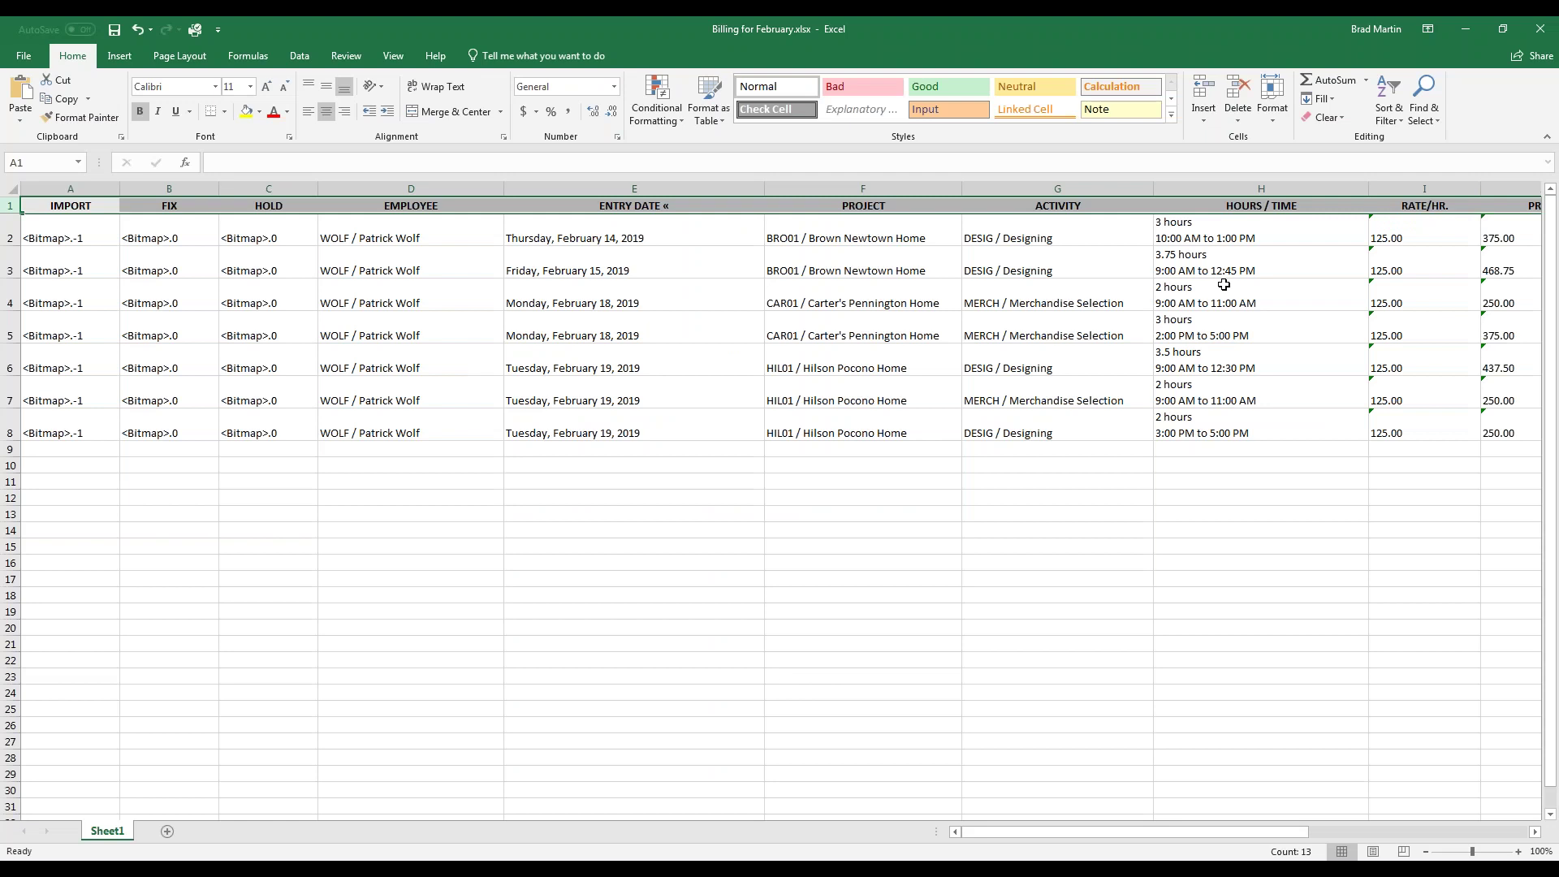
{"action": "left_click", "coordinate": [1541, 29]}
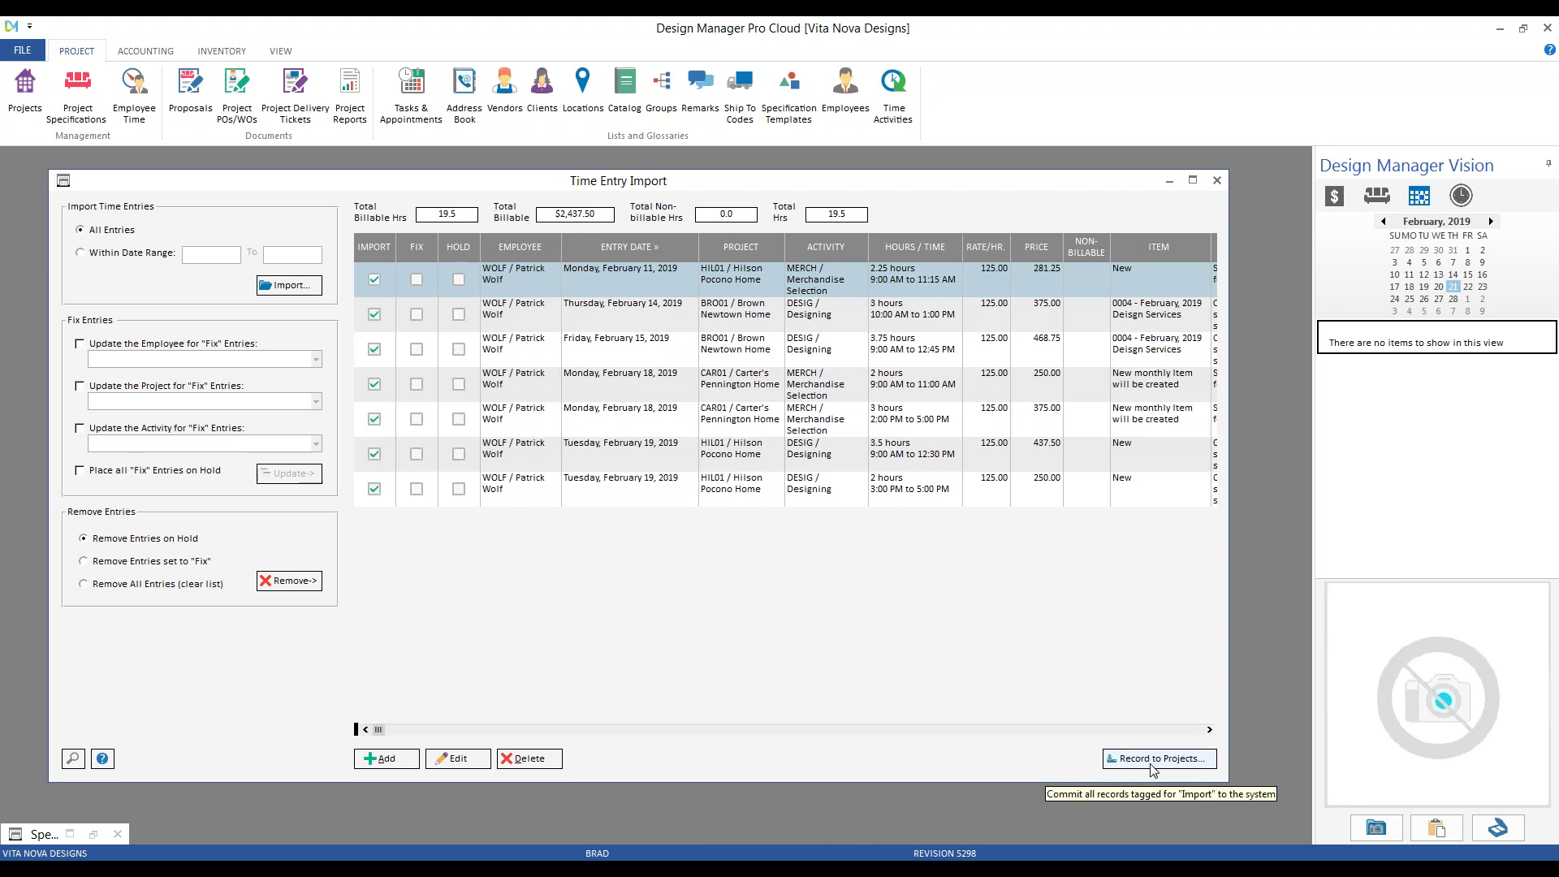
Record all seven import-marked entries to their projects and dismiss the success message.
{"action": "left_click", "coordinate": [1153, 764]}
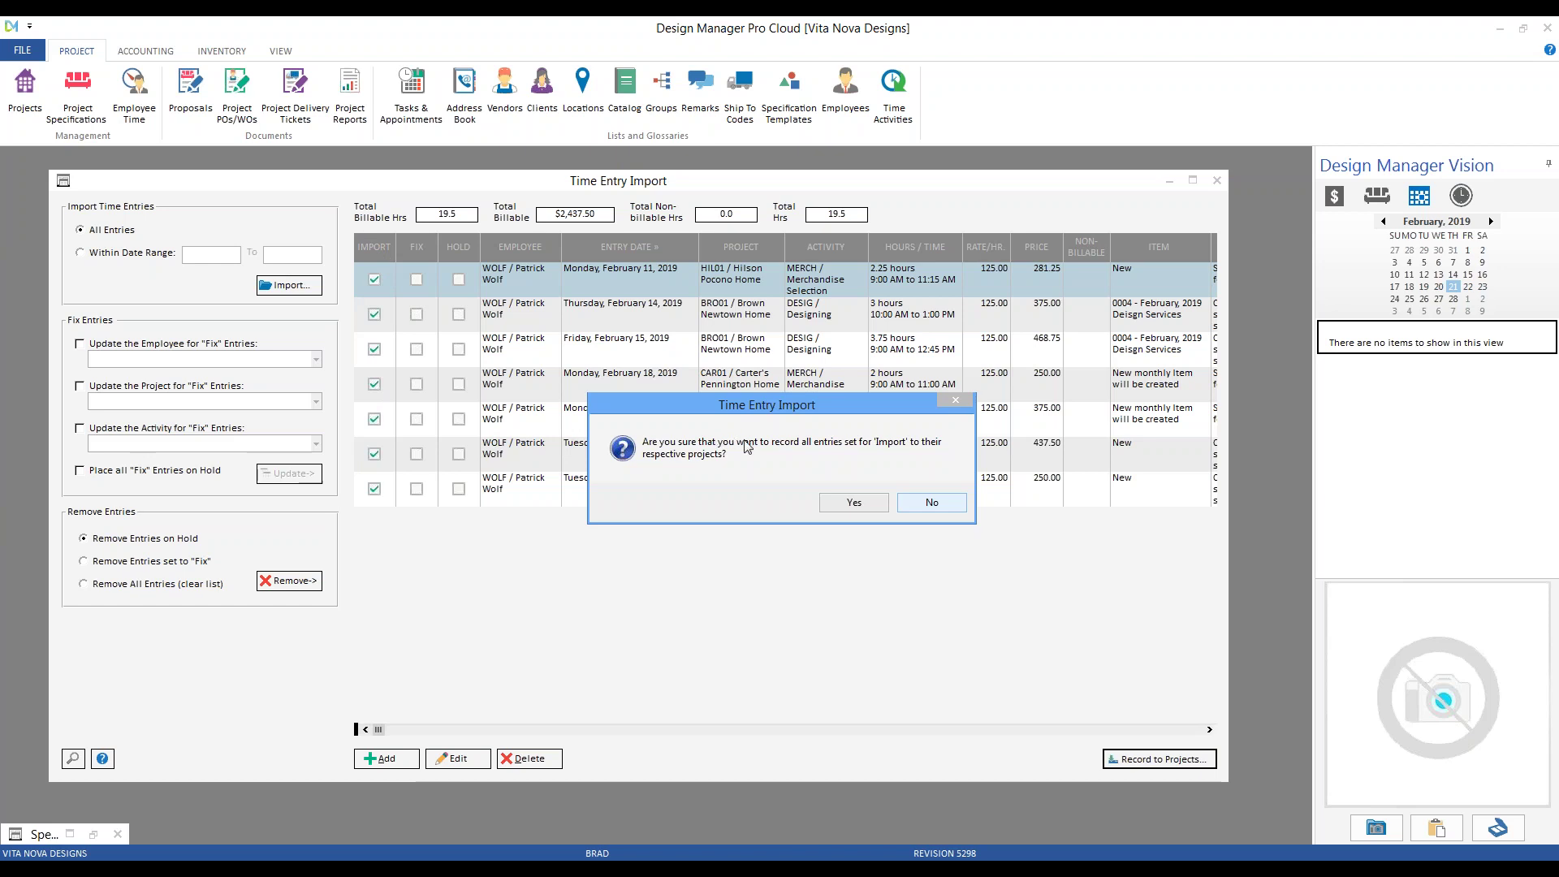
{"action": "left_click", "coordinate": [854, 503]}
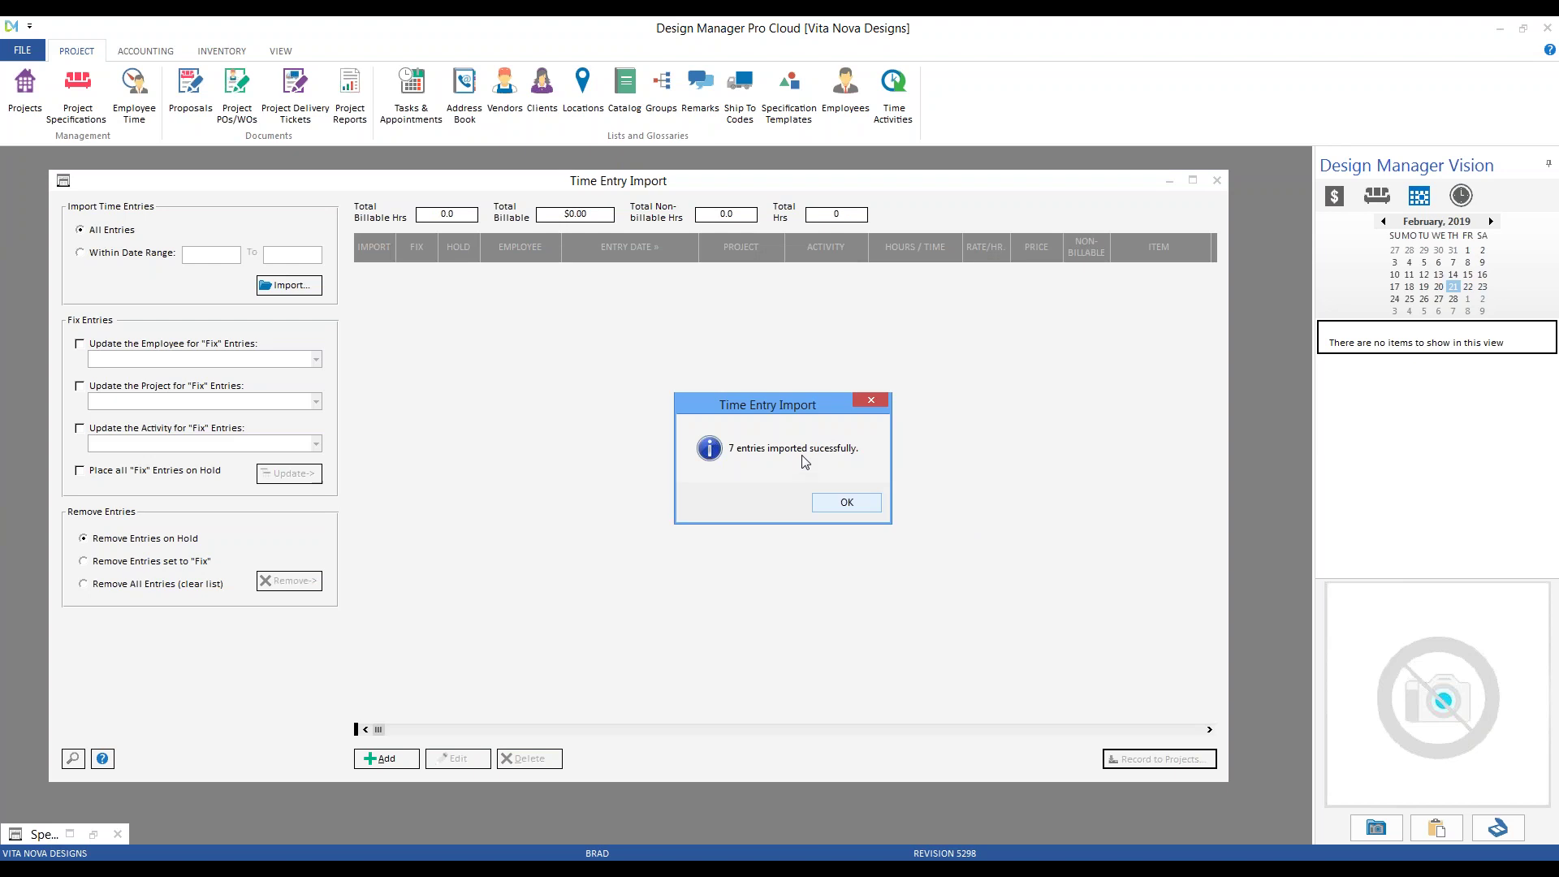
{"action": "left_click", "coordinate": [861, 509]}
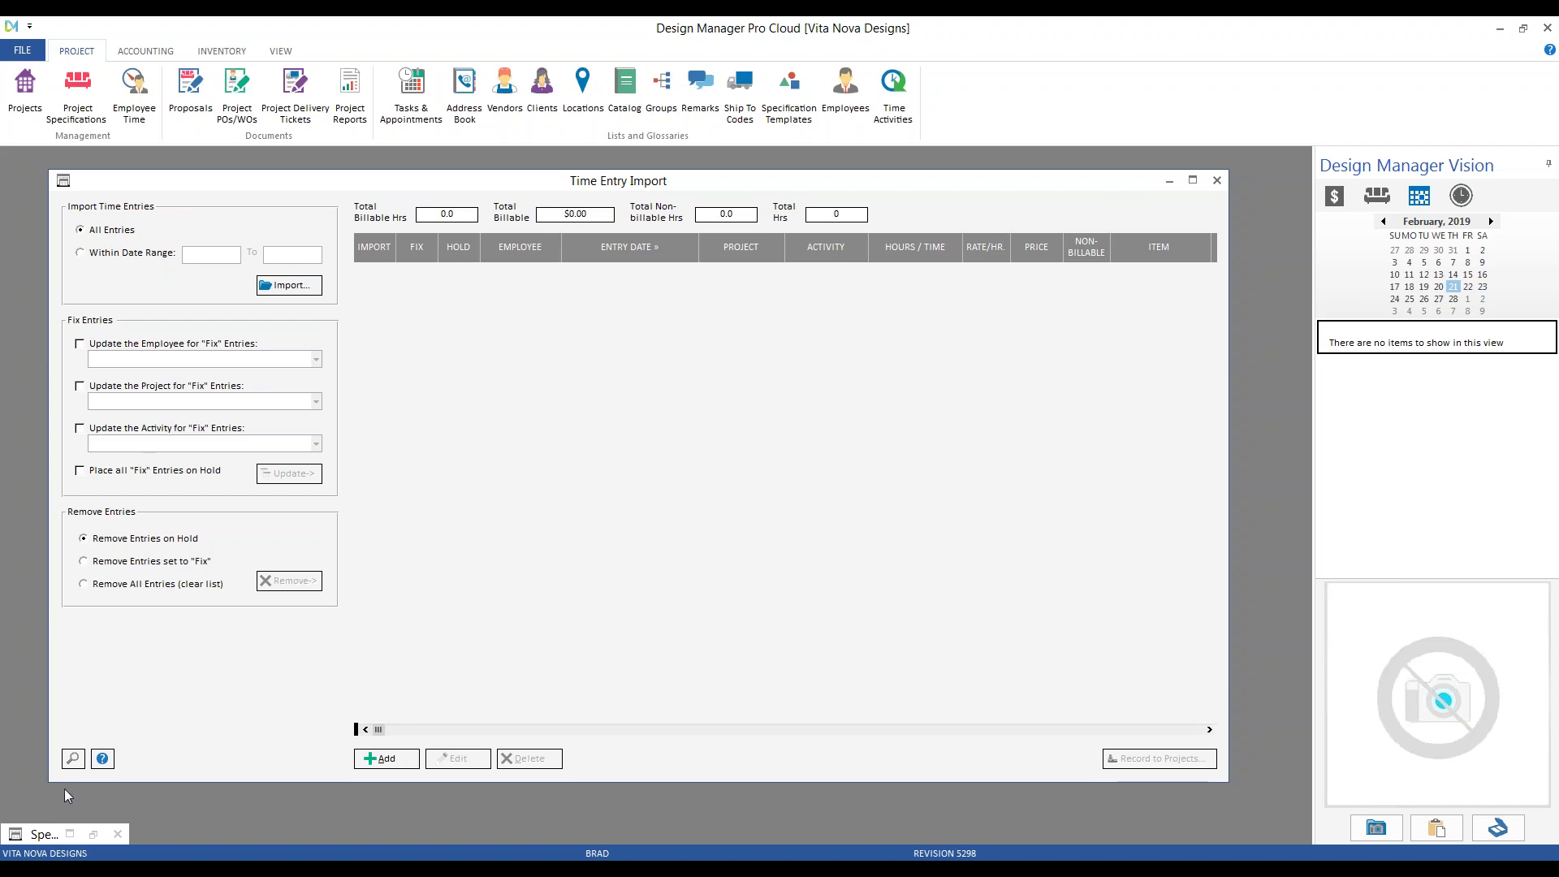
{"action": "left_click", "coordinate": [94, 835]}
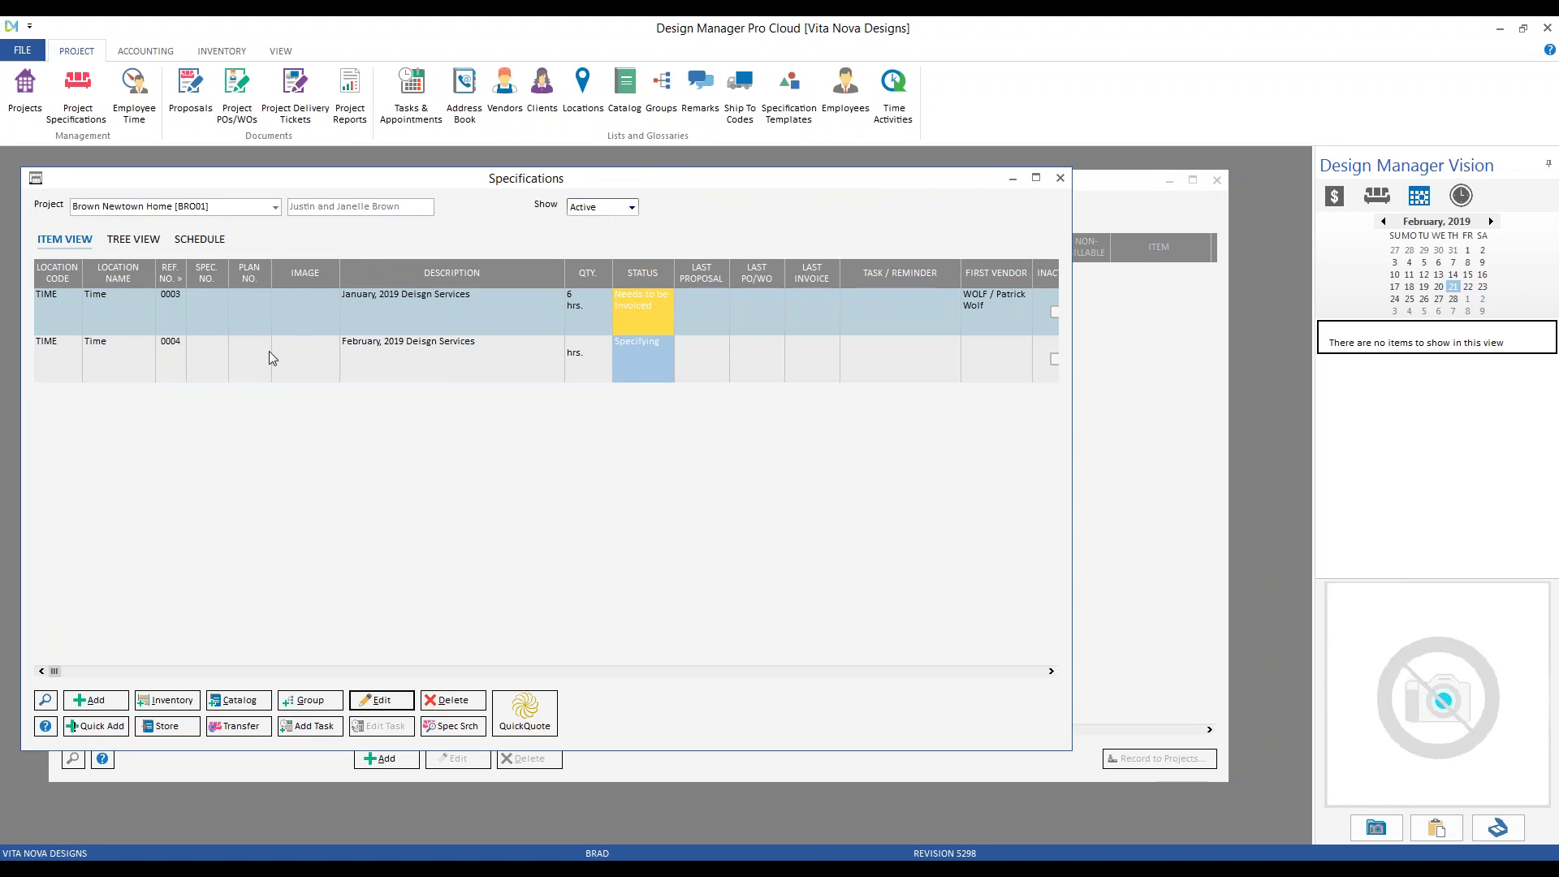
Review the February time item, load Hilson Pocono Home specifications, then close the Specifications window.
{"action": "double_click", "coordinate": [424, 356]}
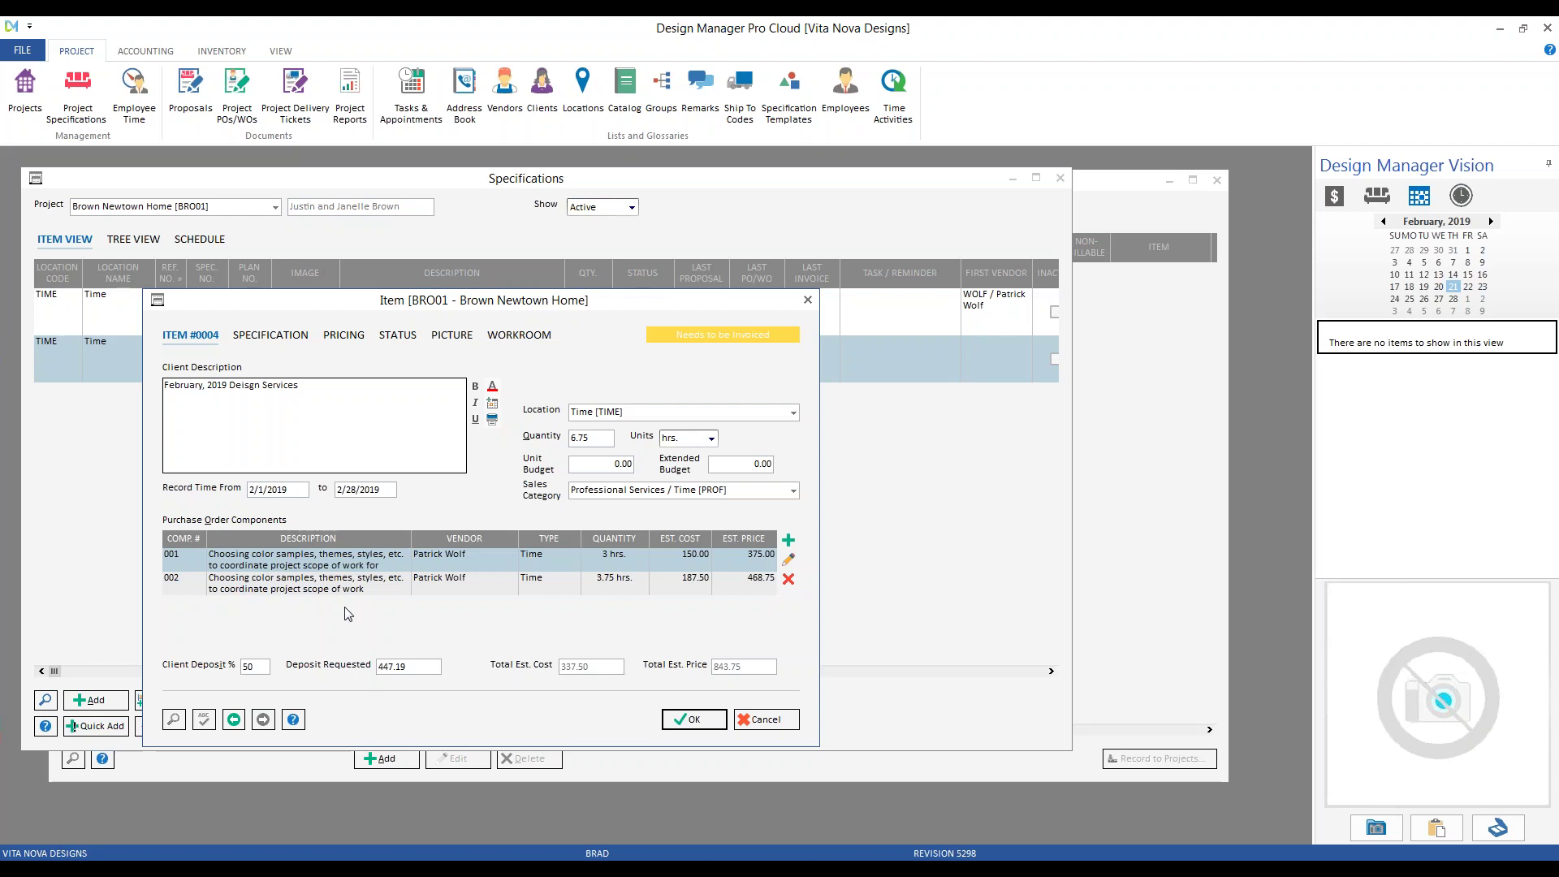
{"action": "left_click", "coordinate": [749, 720]}
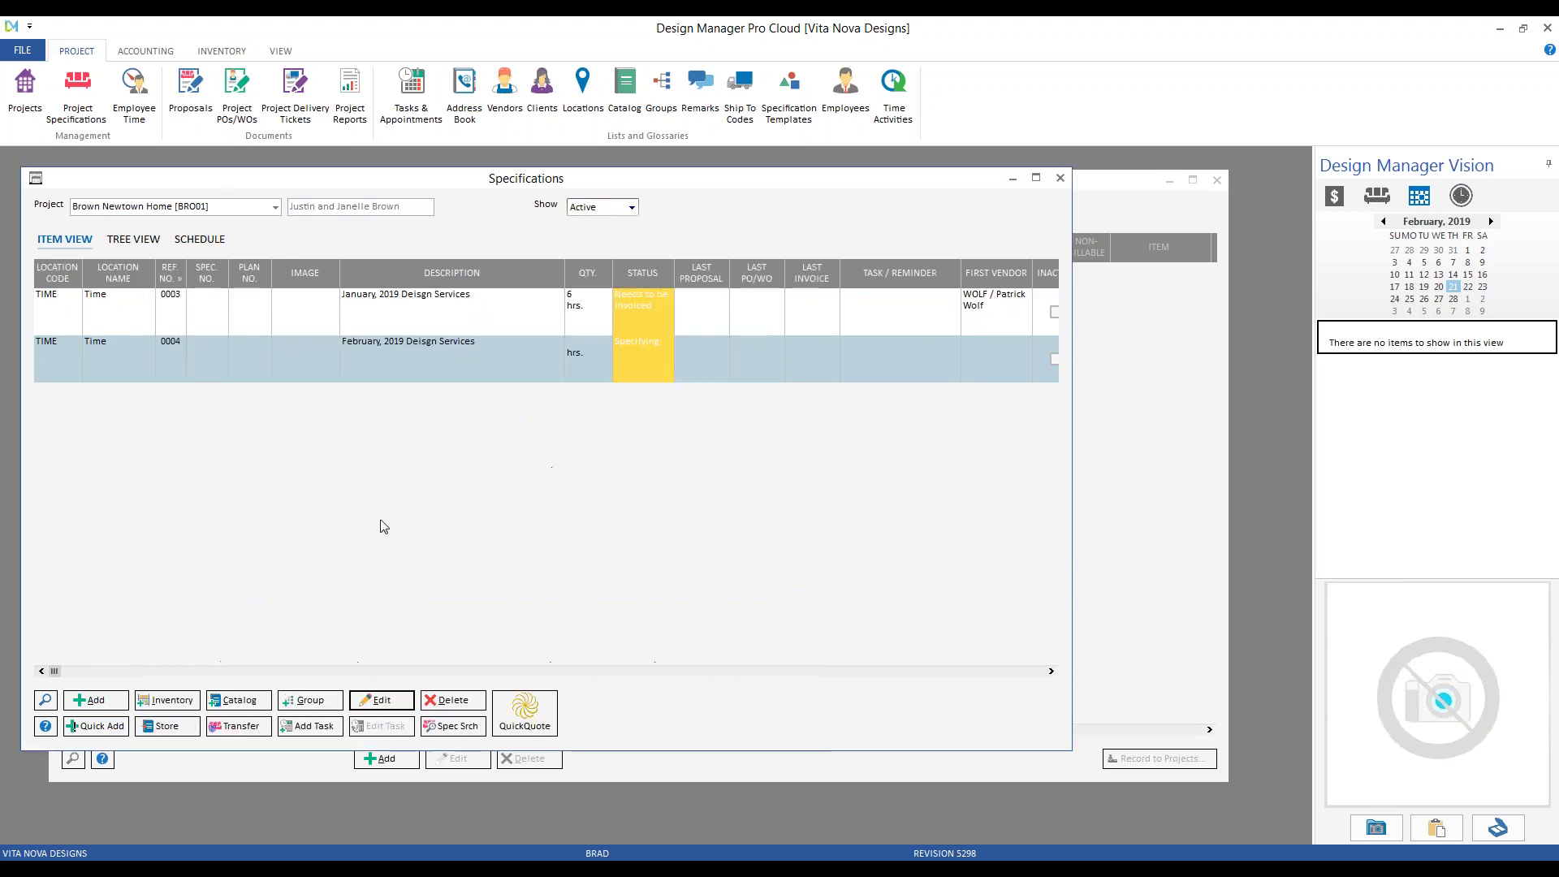
{"action": "left_click", "coordinate": [45, 700]}
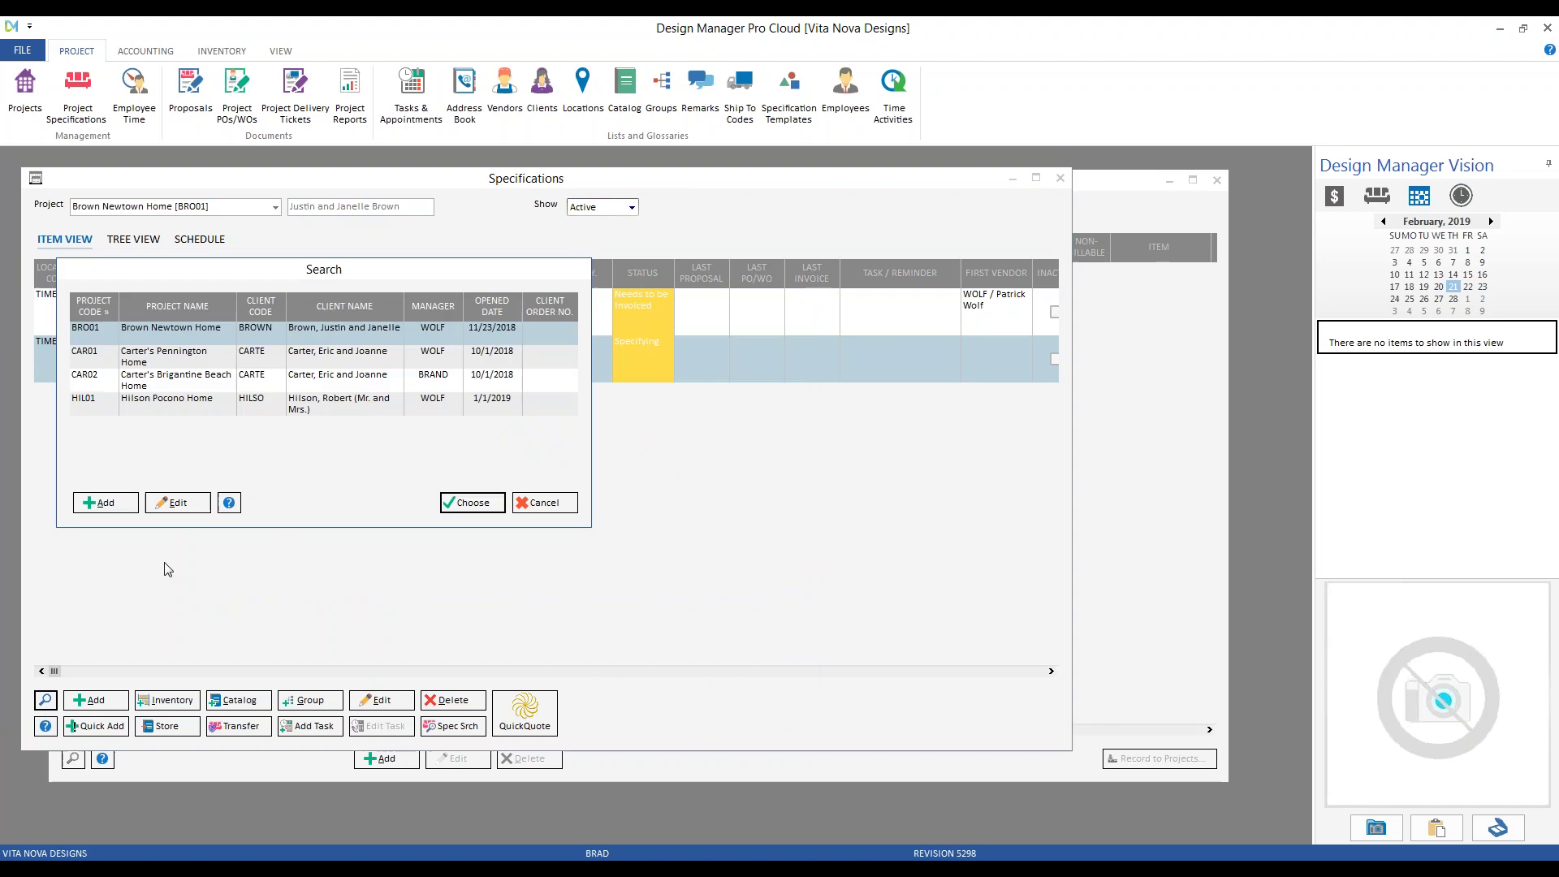
{"action": "left_click", "coordinate": [156, 401]}
{"action": "key", "text": "Return"}
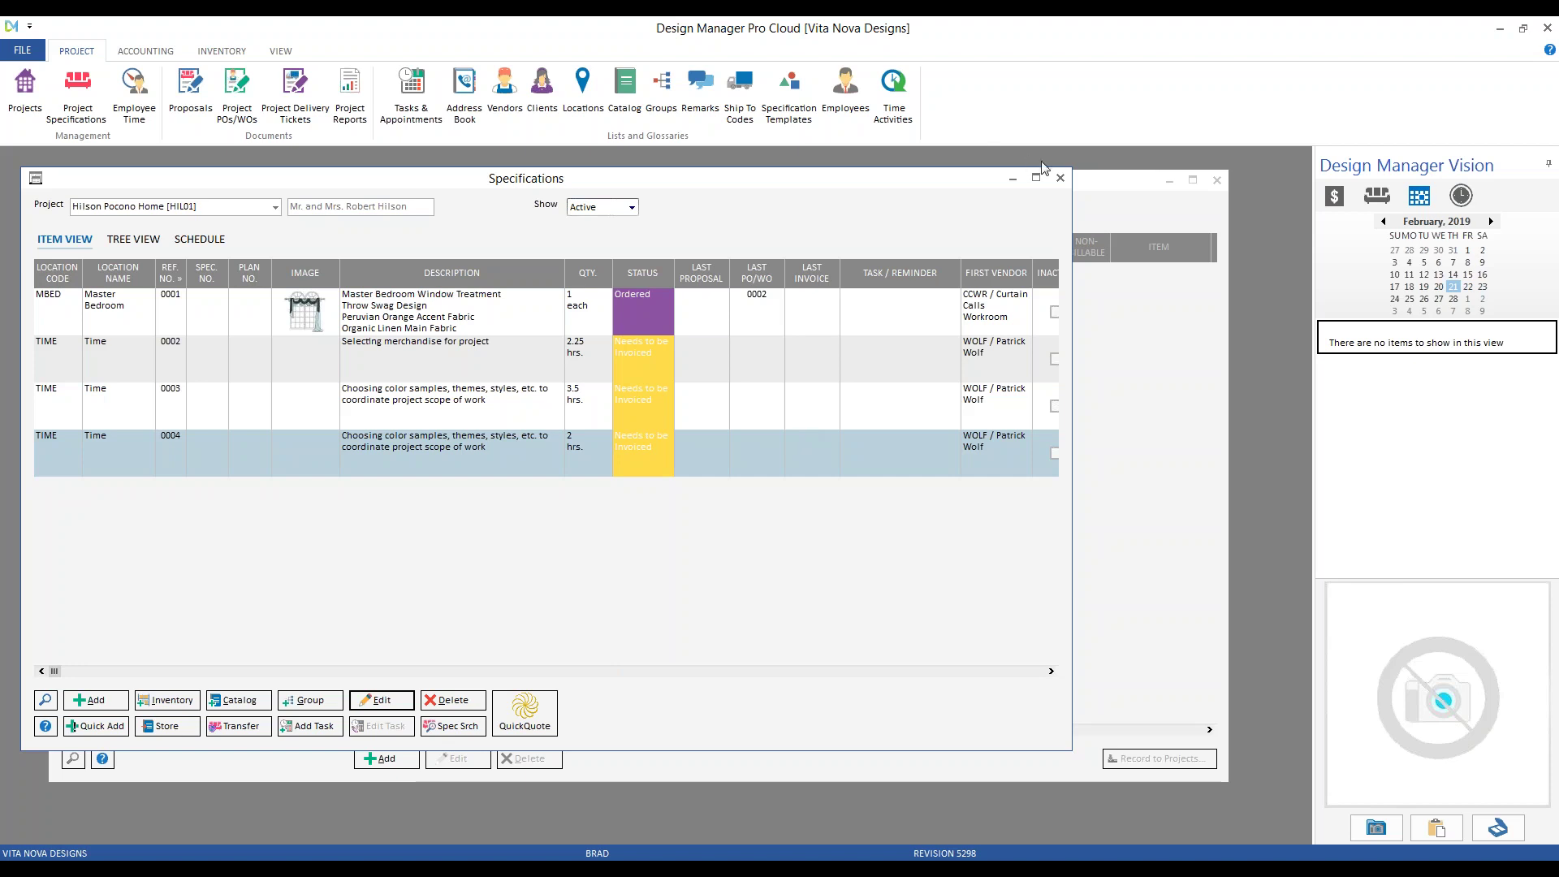
{"action": "left_click", "coordinate": [1060, 177]}
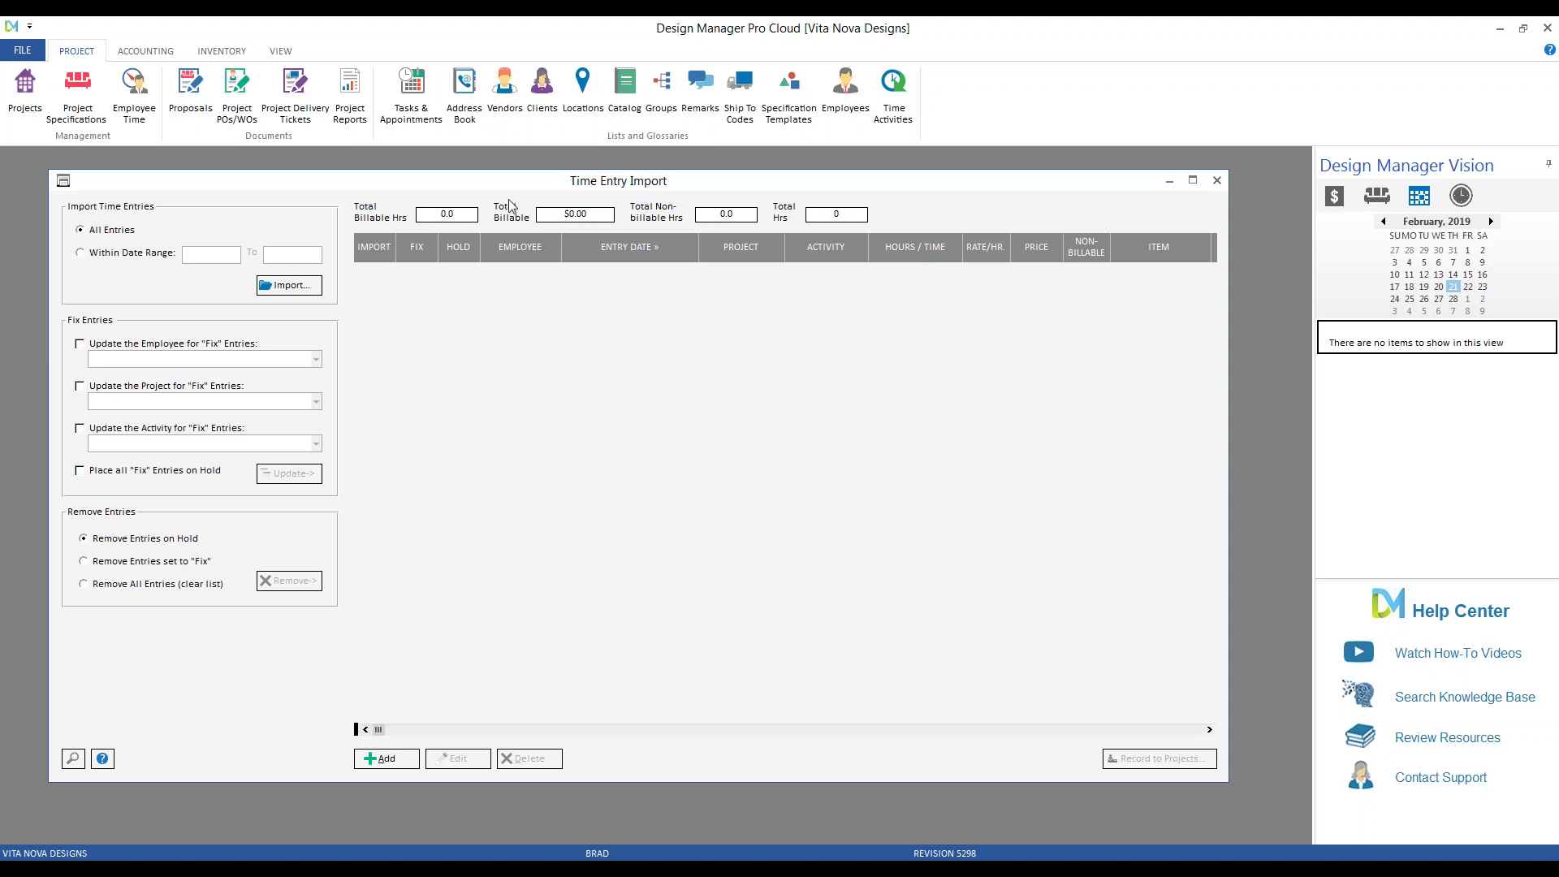
Open the timesheet template settings from the Company Advanced Options TIME tab and begin saving the default template.
{"action": "left_click", "coordinate": [23, 51]}
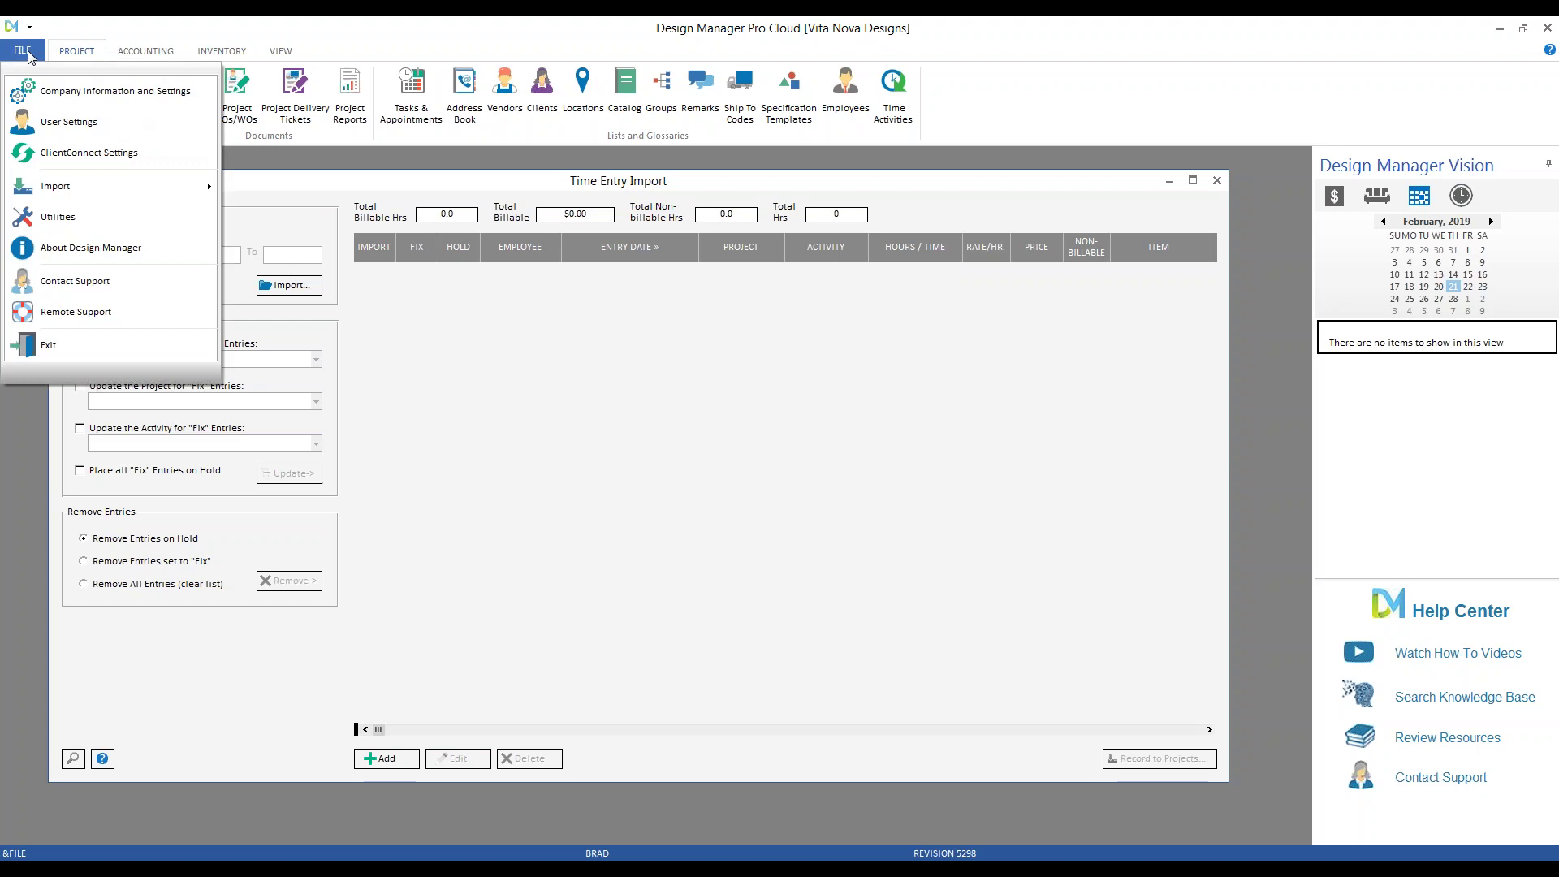
{"action": "left_click", "coordinate": [81, 81]}
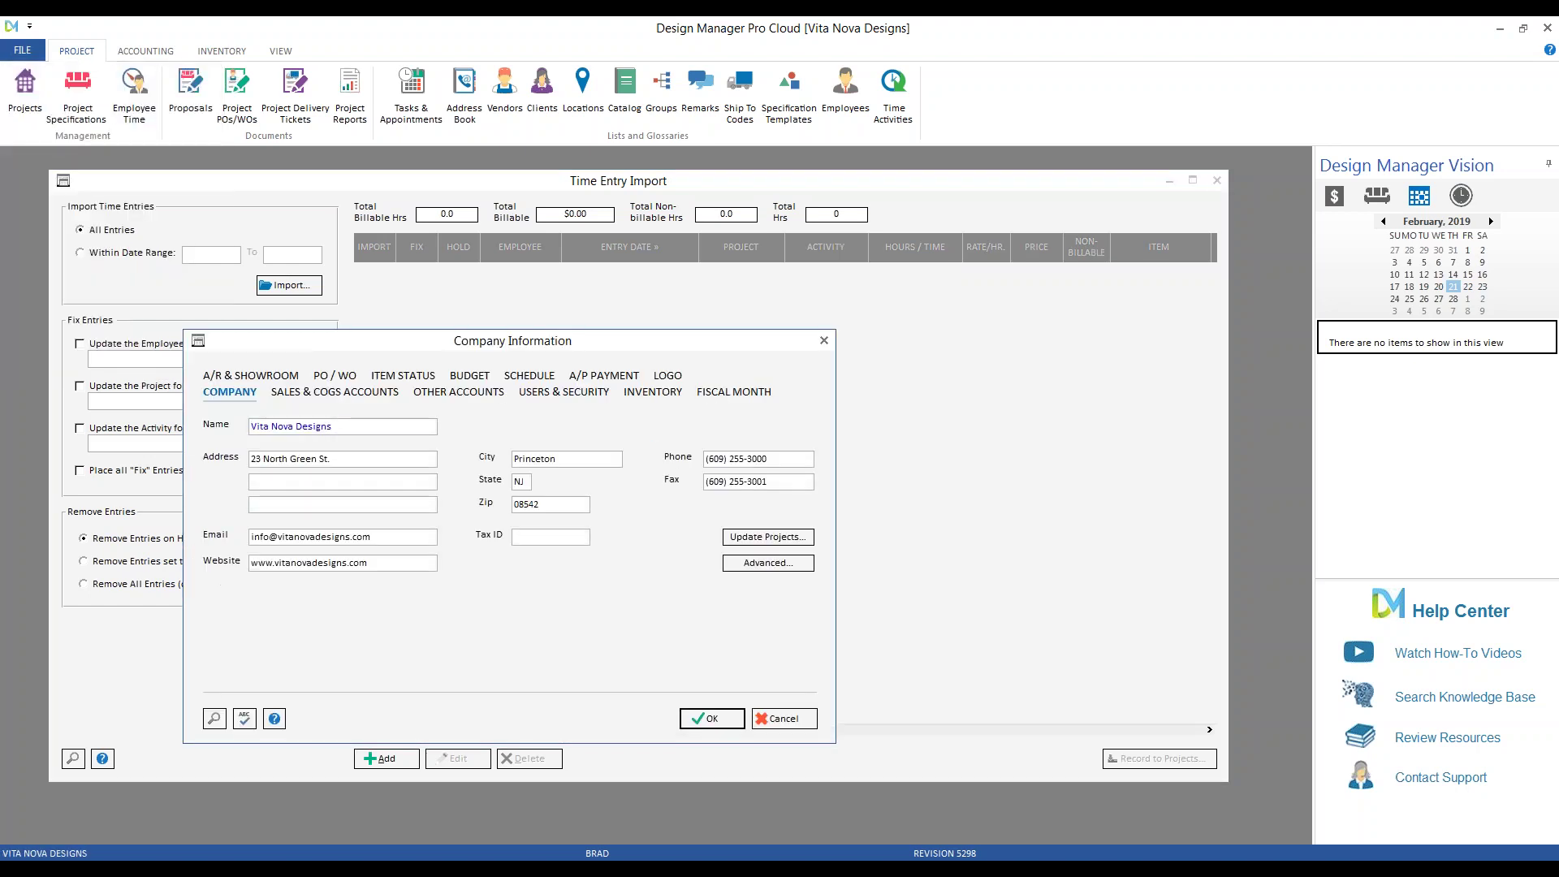
{"action": "left_click", "coordinate": [768, 563]}
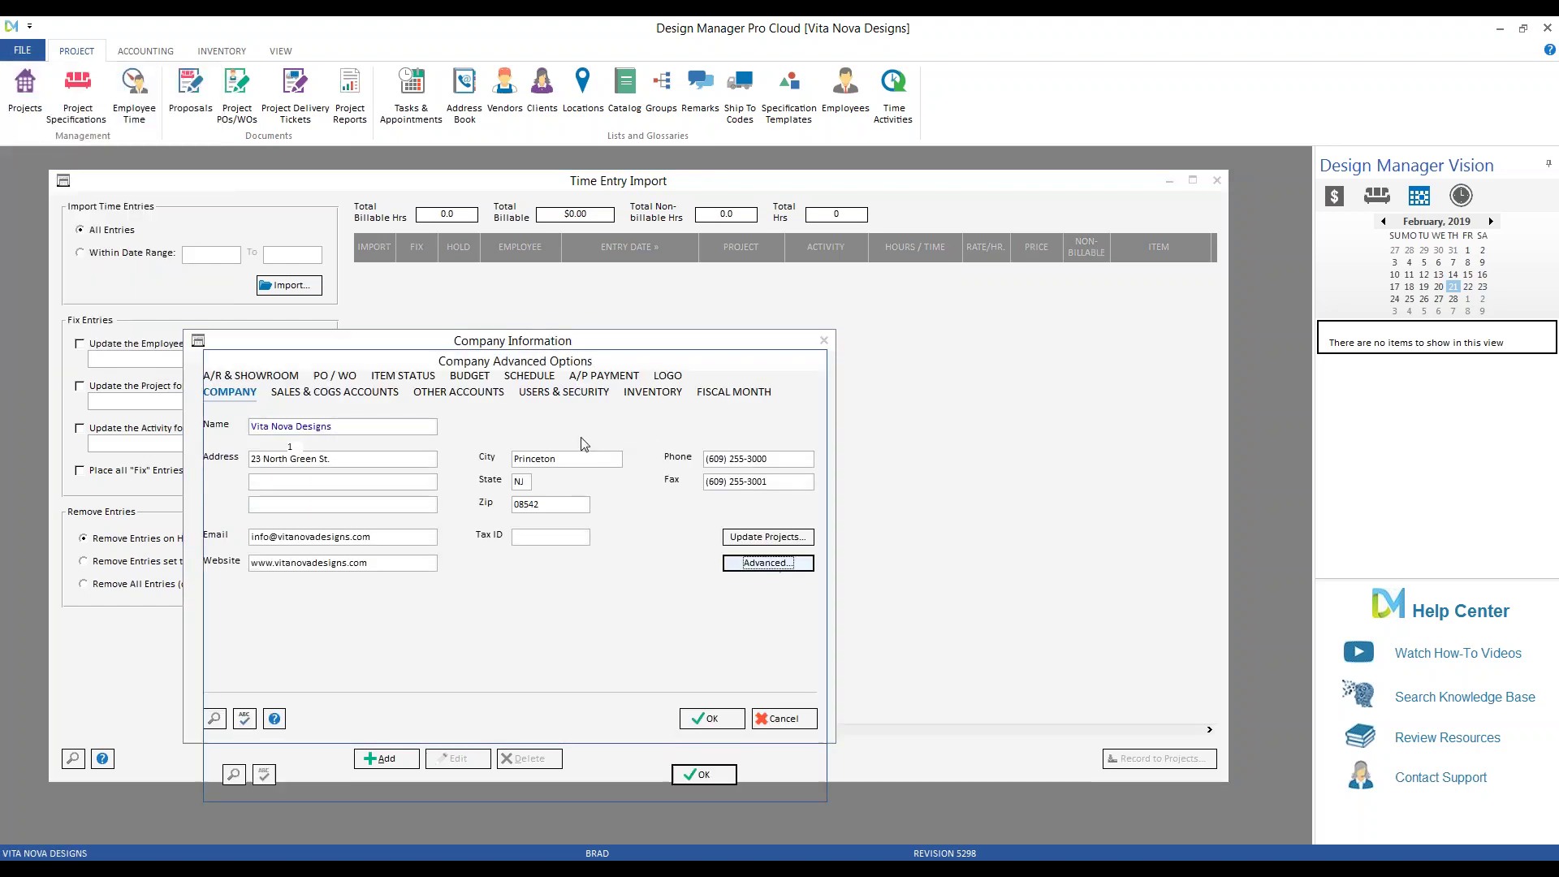
{"action": "left_click", "coordinate": [514, 398]}
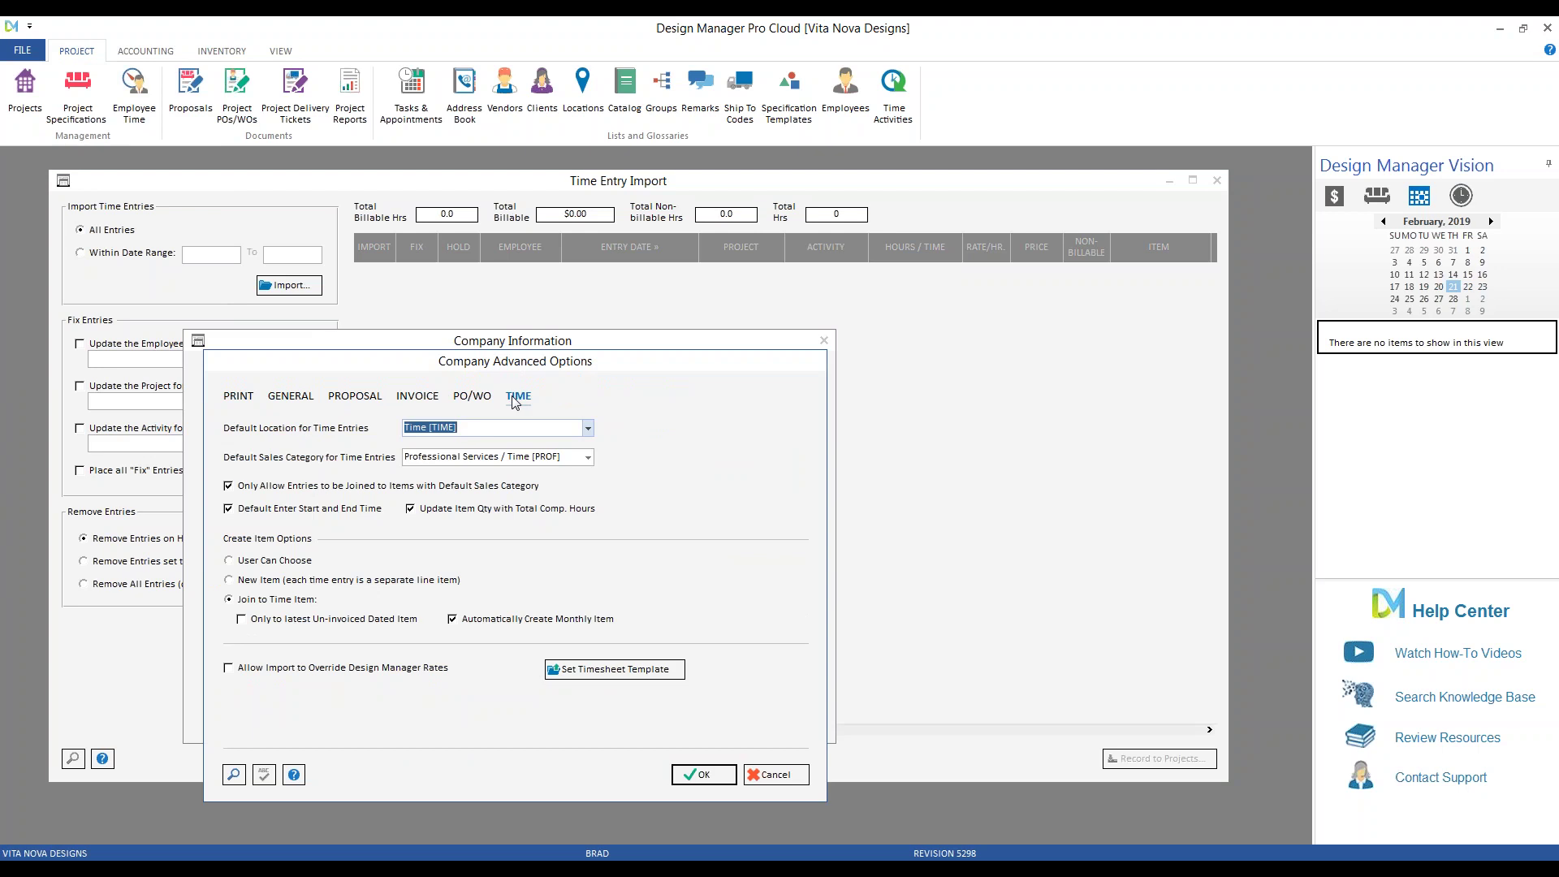
{"action": "left_click", "coordinate": [622, 674]}
{"action": "left_click_drag", "start_coordinate": [265, 71], "coordinate": [627, 317]}
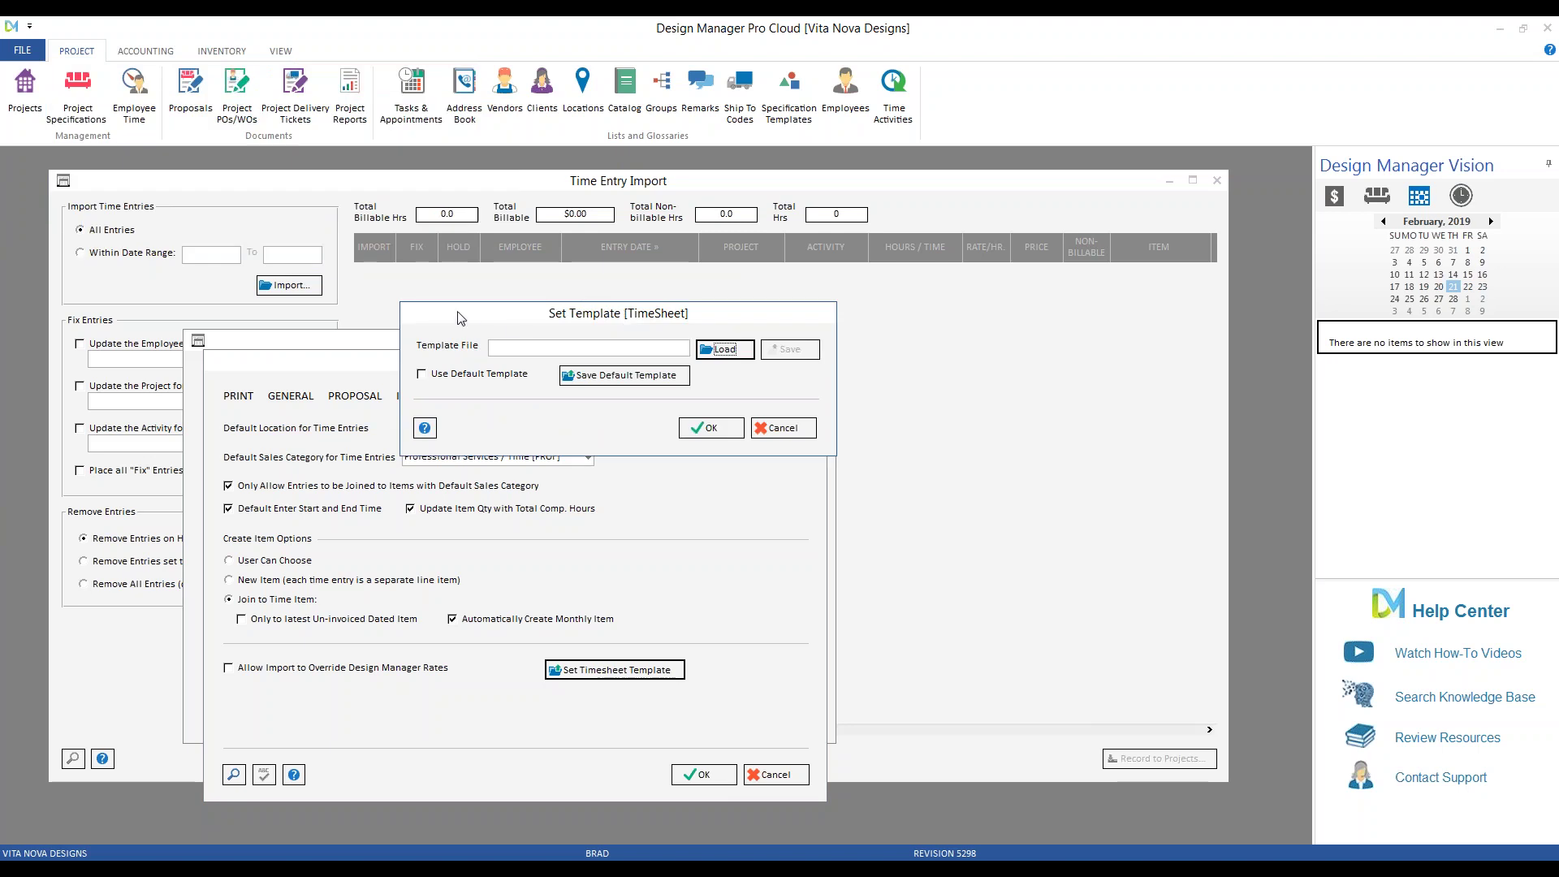
{"action": "left_click", "coordinate": [622, 377]}
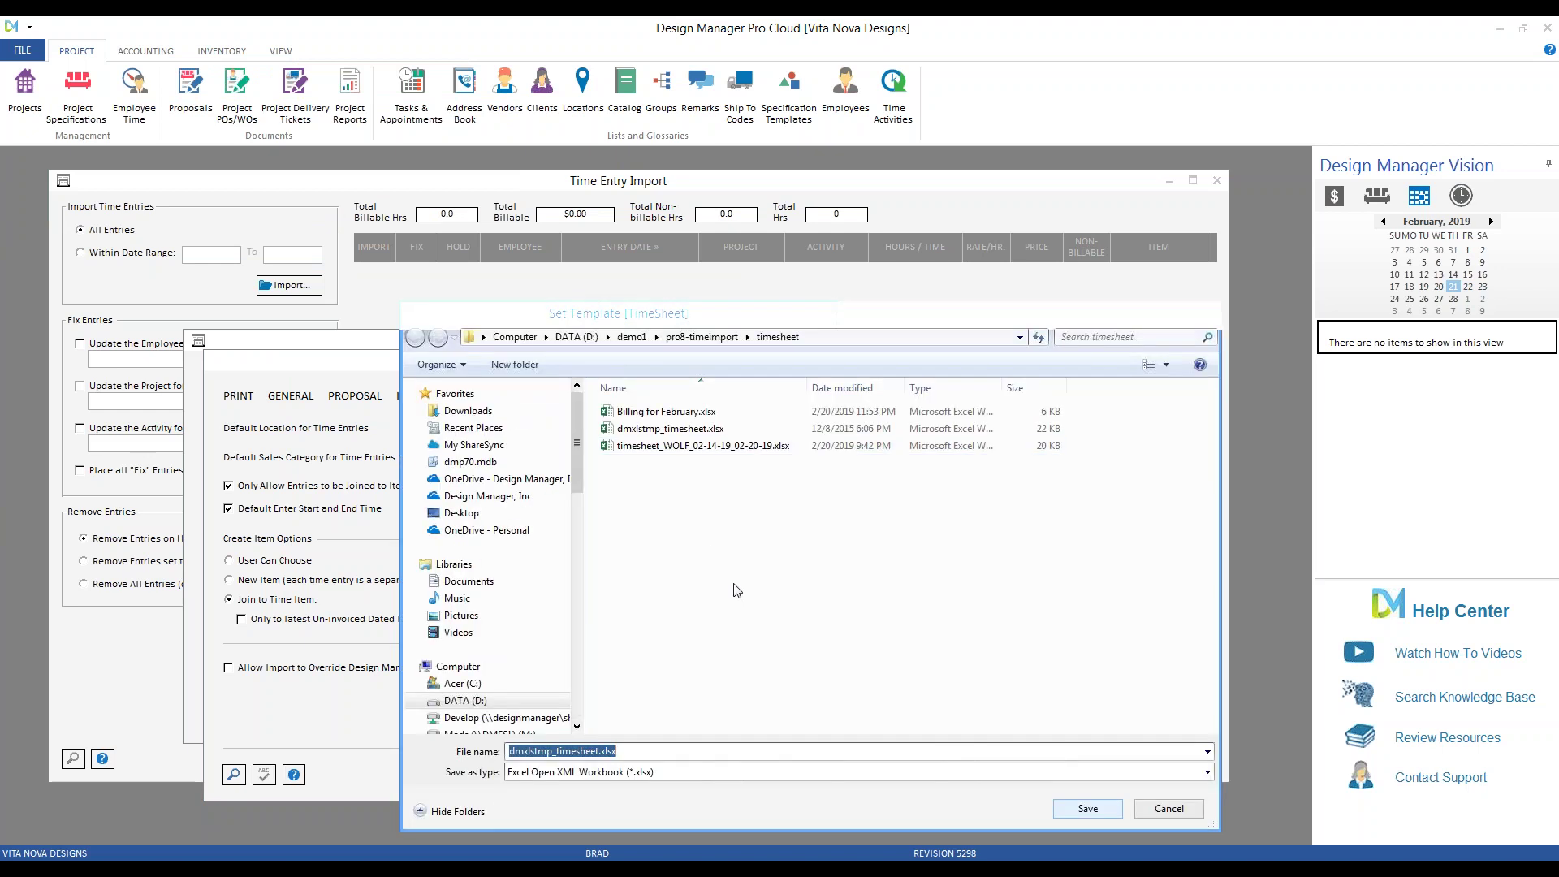
Load the dmxlstmp_timesheet.xlsx timesheet template instead of saving one.
{"action": "left_click", "coordinate": [1186, 810]}
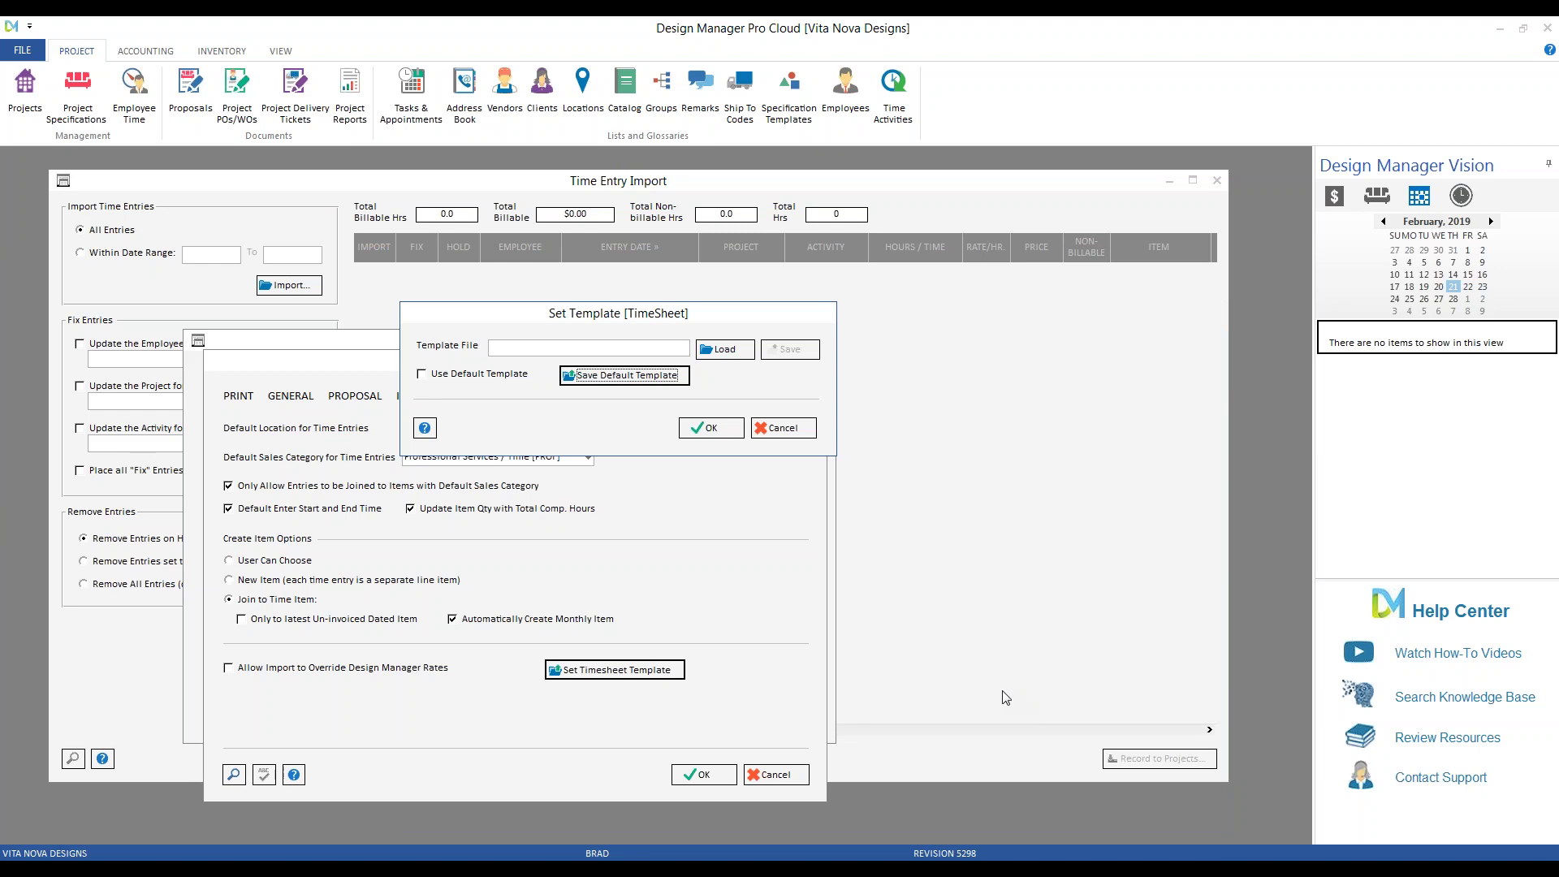
{"action": "left_click", "coordinate": [744, 355]}
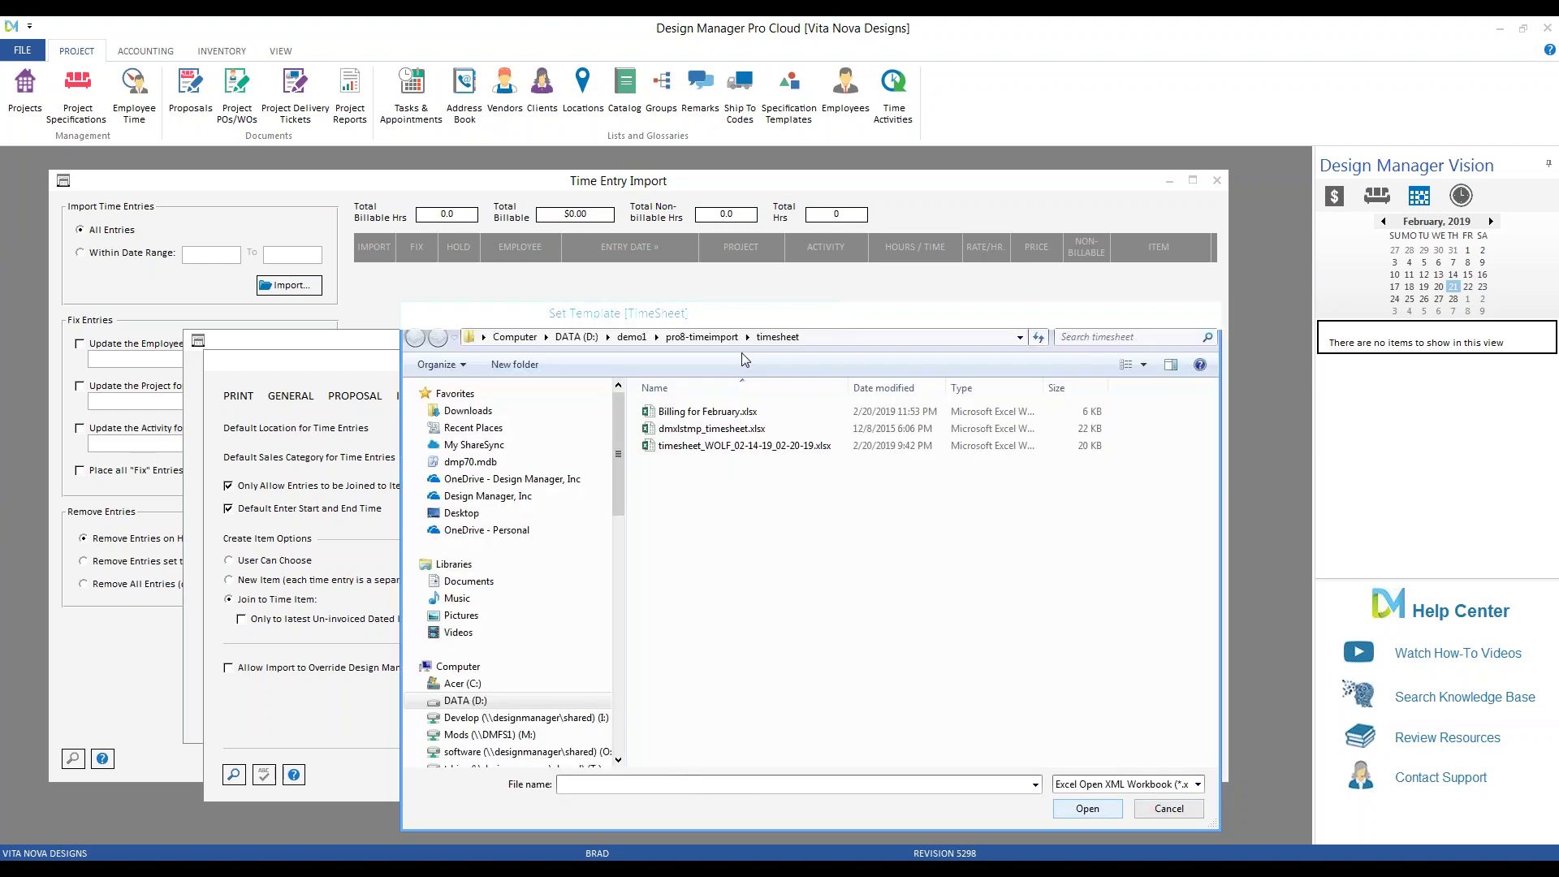
{"action": "left_click", "coordinate": [737, 428]}
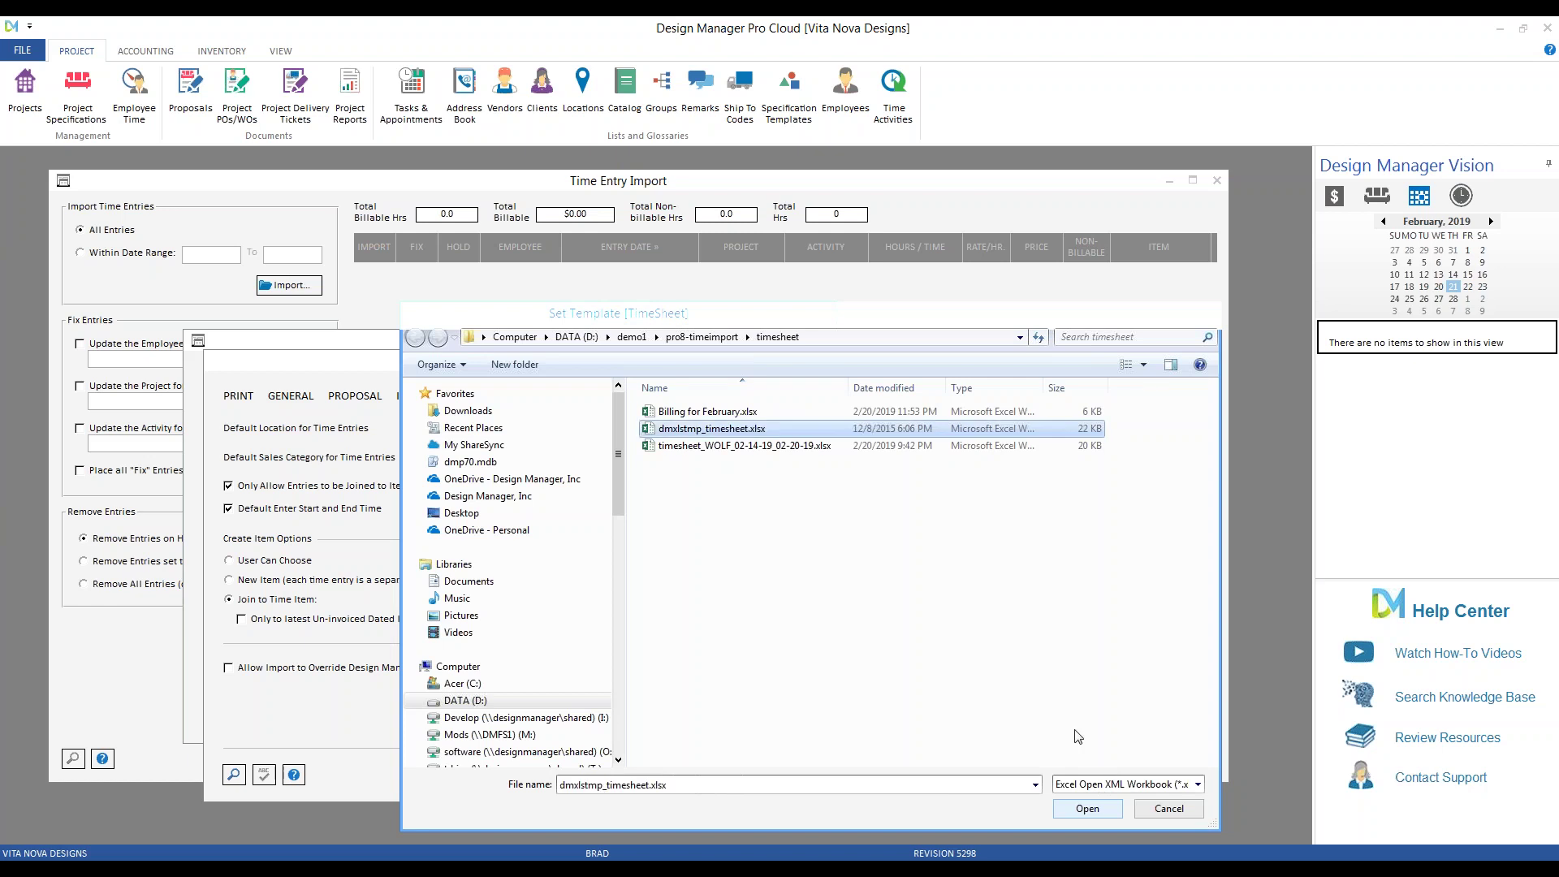
{"action": "left_click", "coordinate": [1087, 810]}
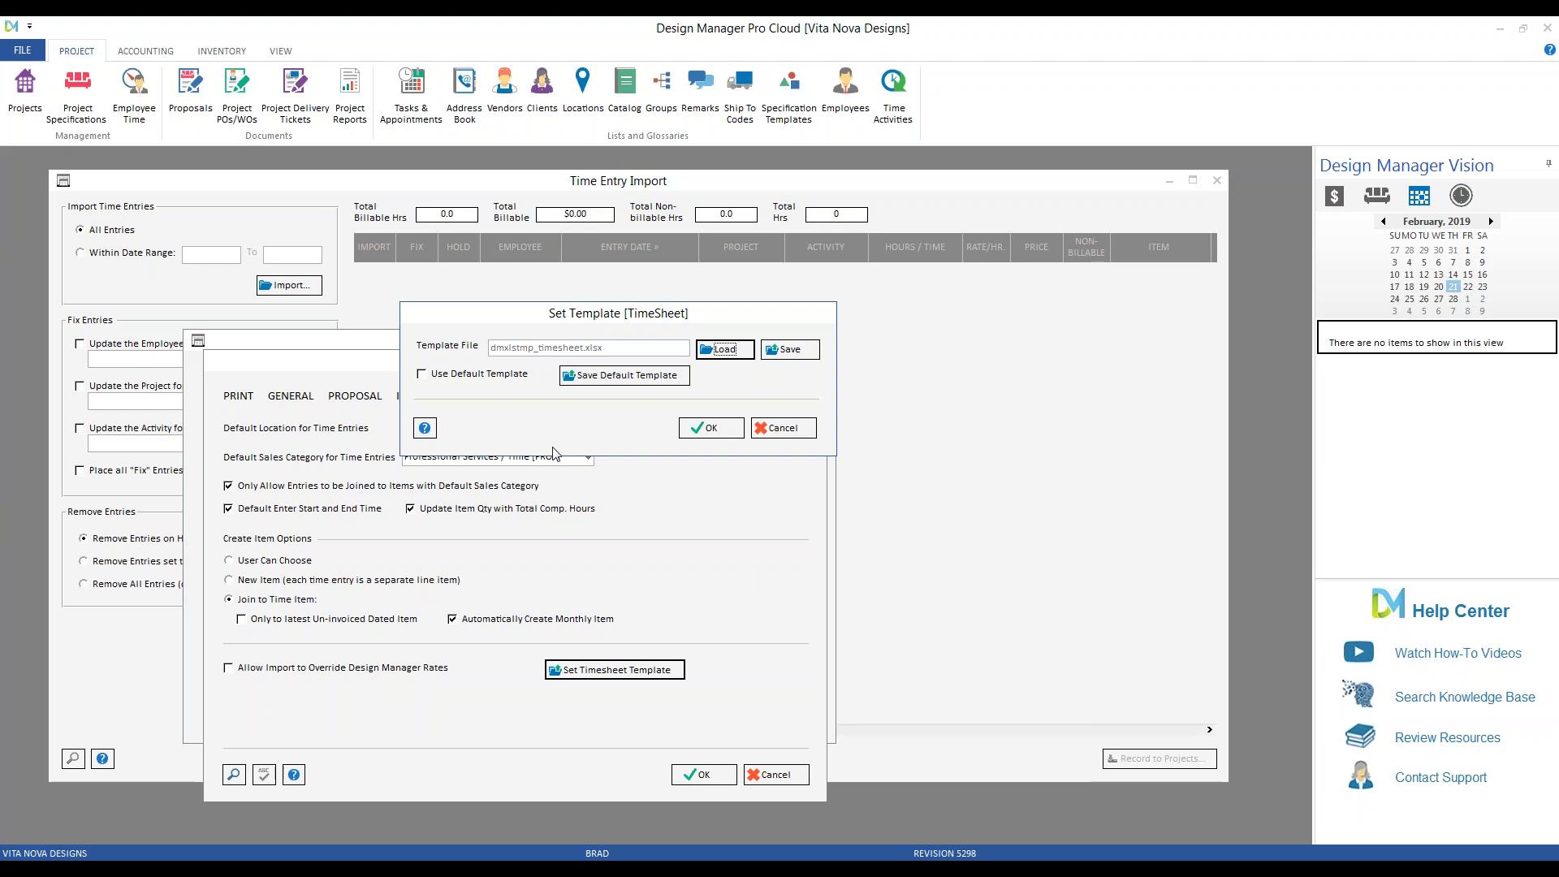
Tick Use Default Template, then cancel Set Template and Company Advanced Options.
{"action": "left_click", "coordinate": [497, 378]}
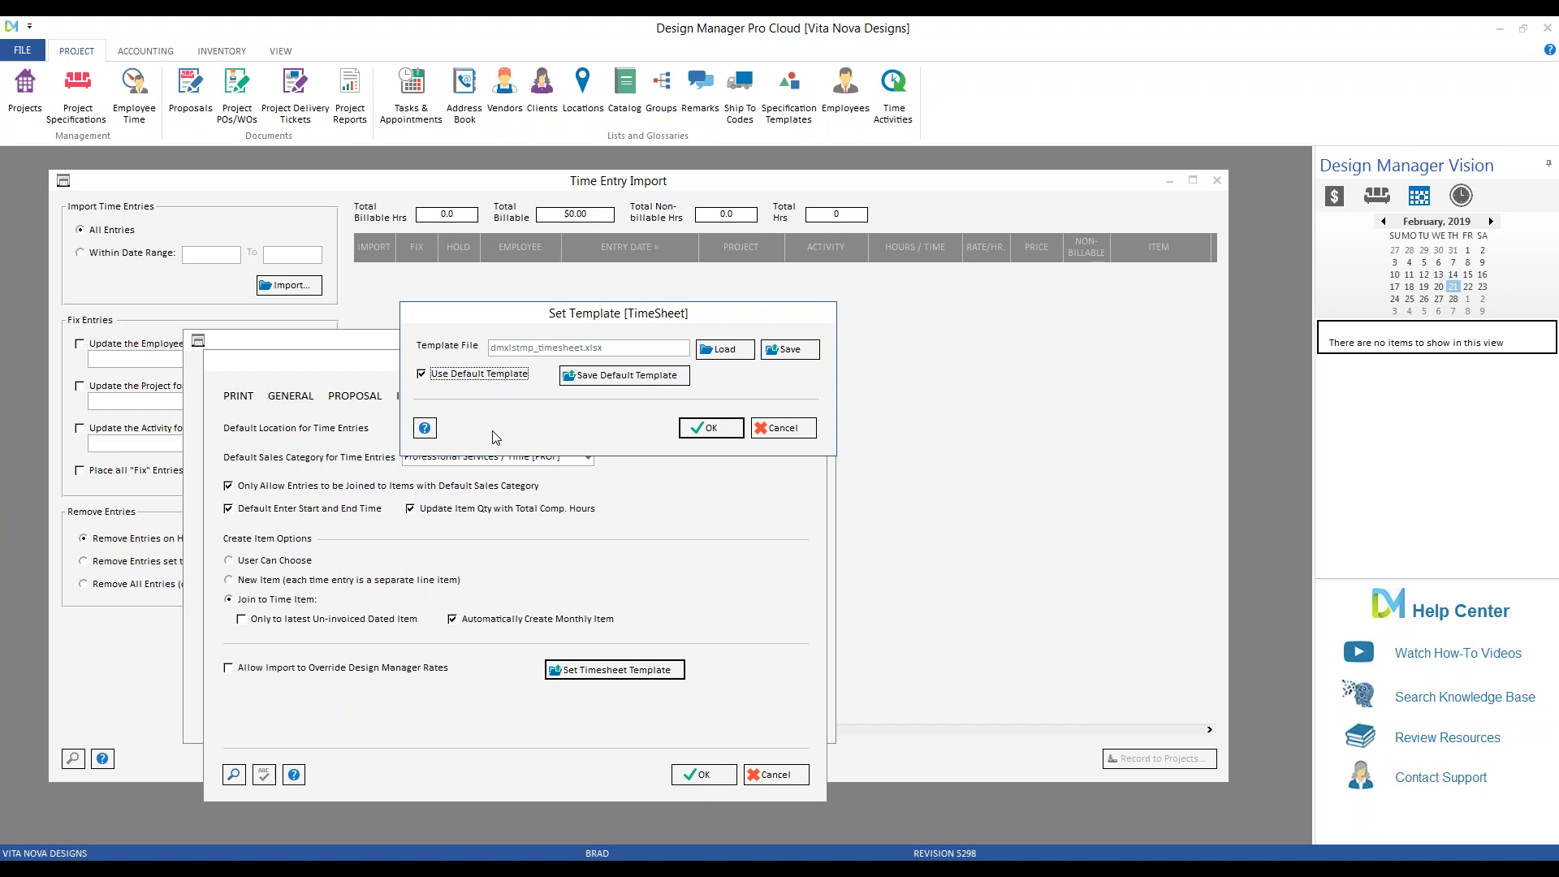
{"action": "left_click", "coordinate": [782, 428]}
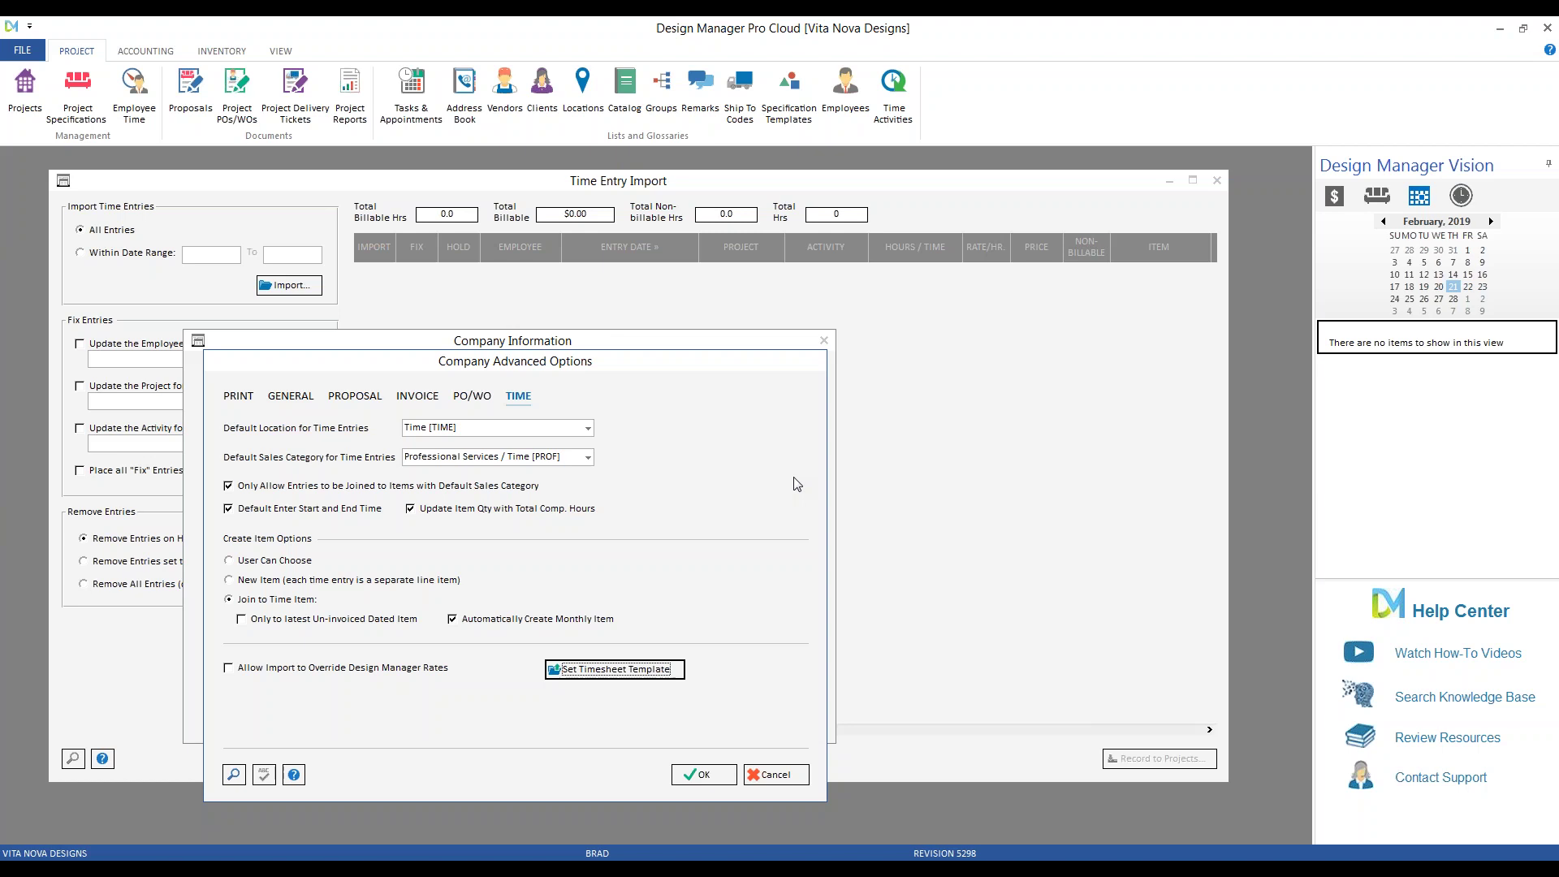
{"action": "left_click", "coordinate": [782, 773]}
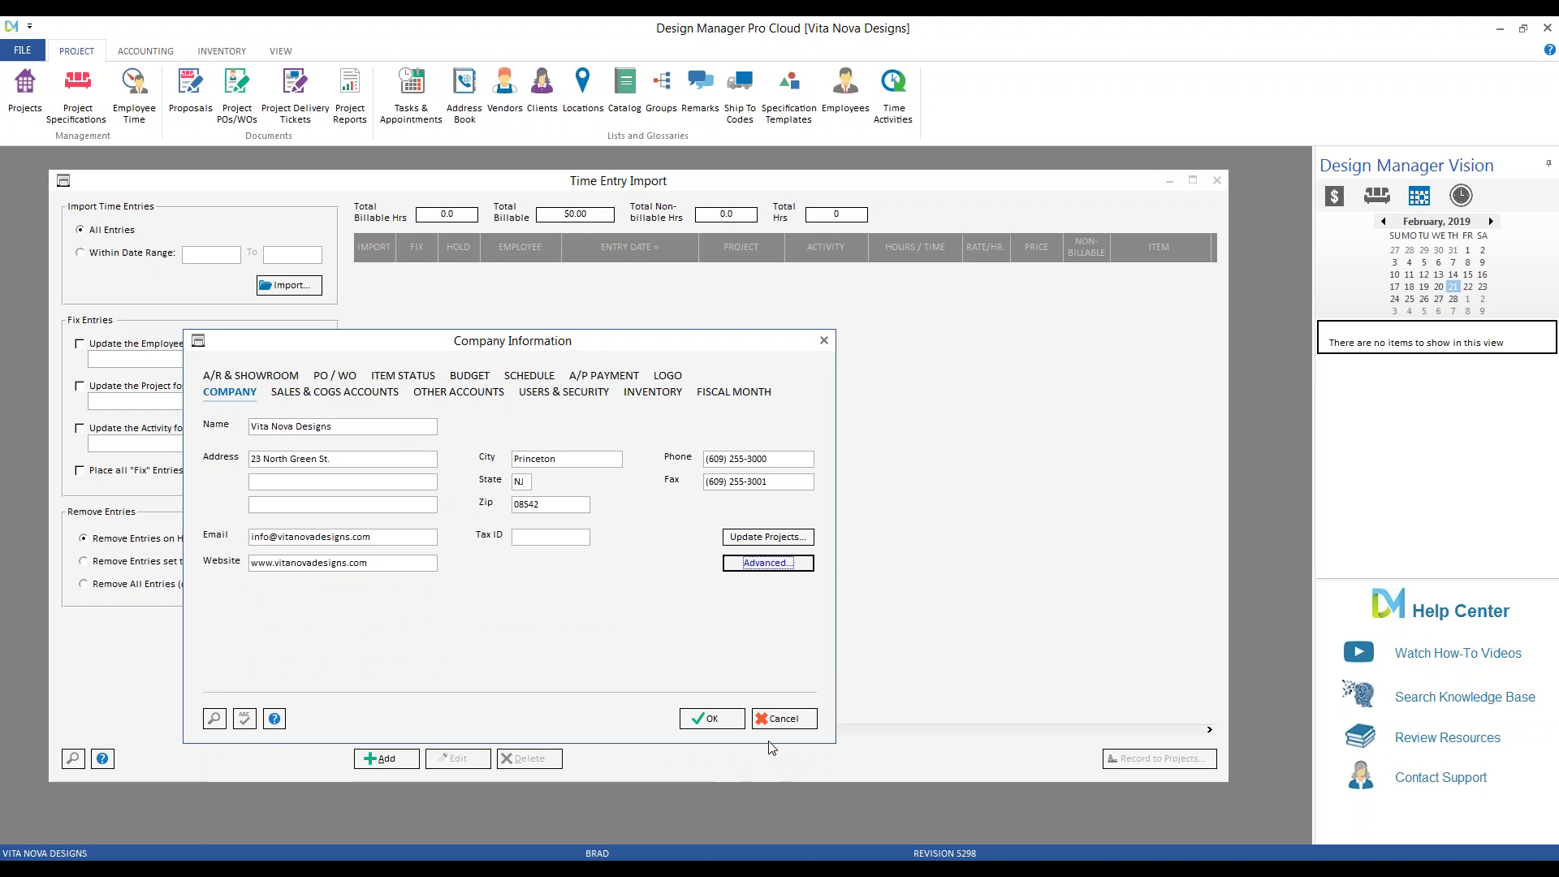
Close Company Information, widen column A of HoursTracker-Brand.csv, and review the Comment activity codes.
{"action": "left_click", "coordinate": [800, 727]}
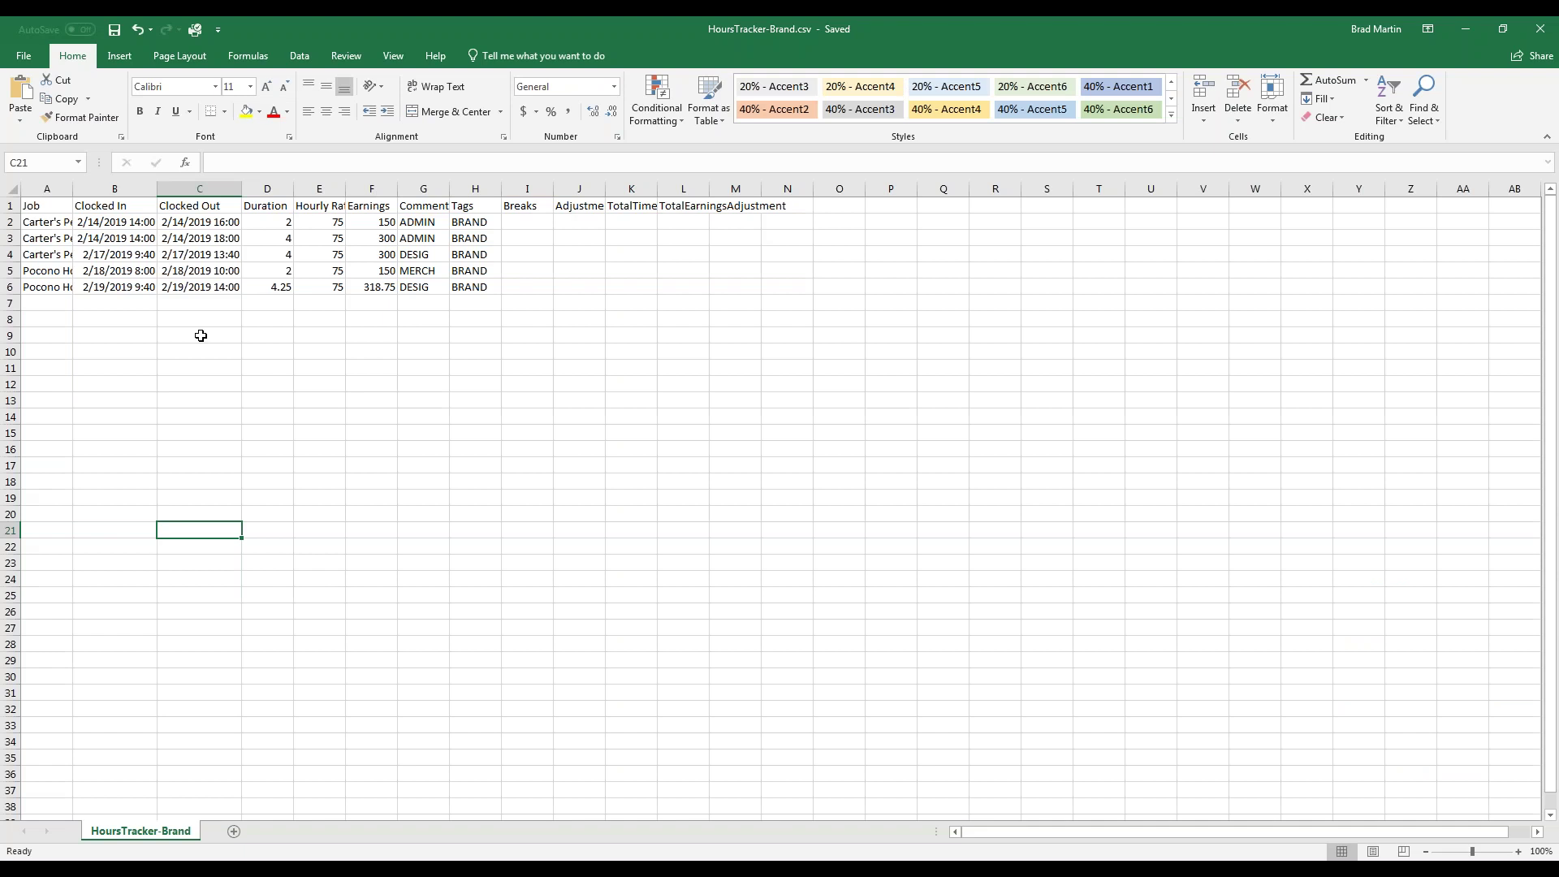
{"action": "left_click_drag", "start_coordinate": [73, 188], "coordinate": [150, 187]}
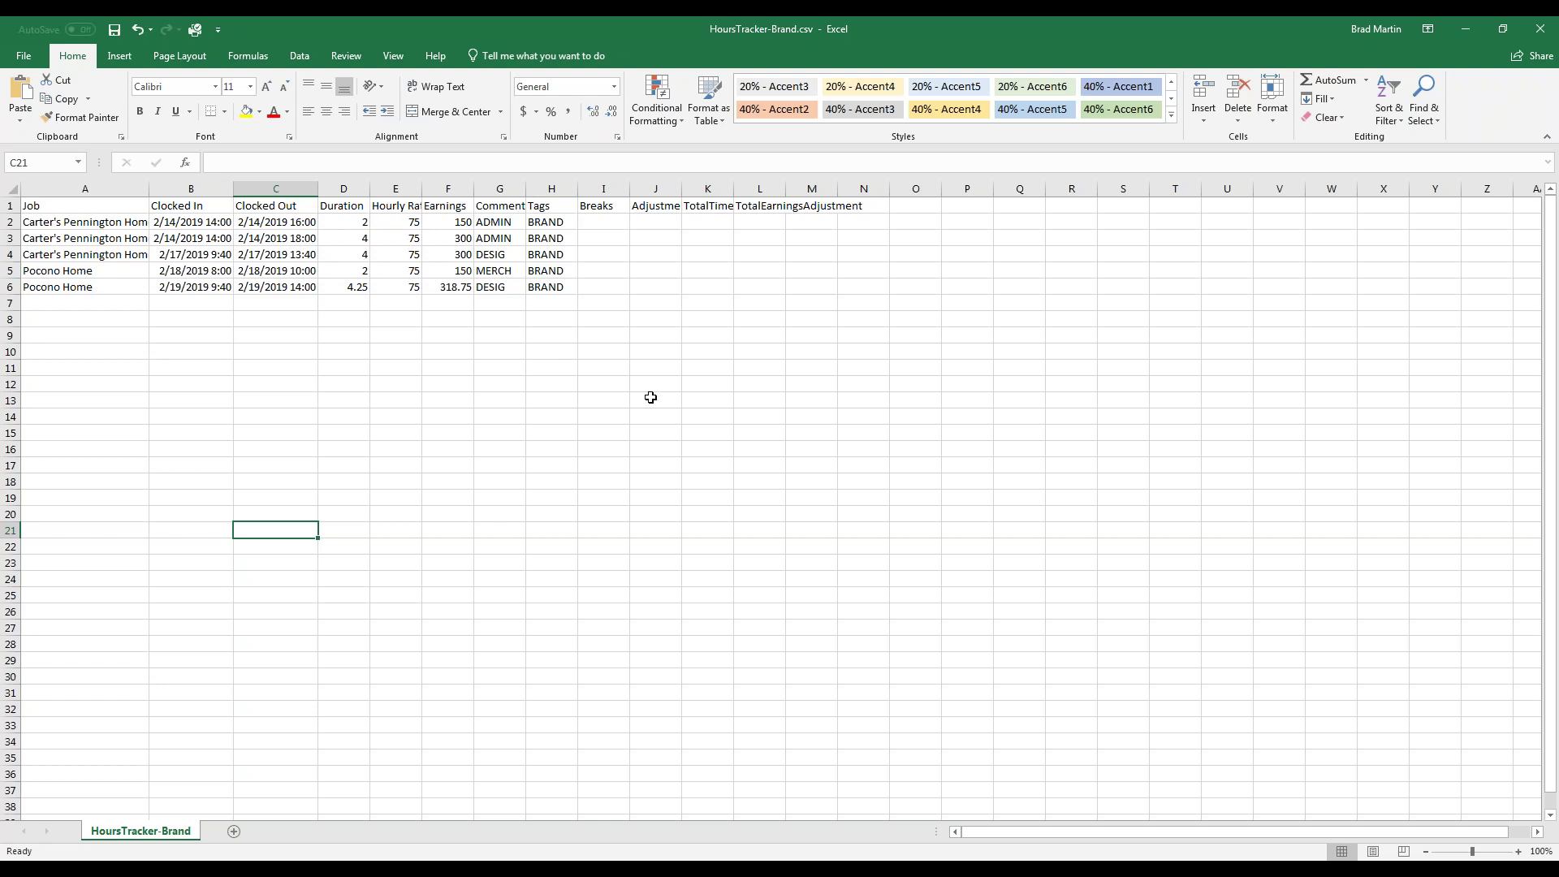
{"action": "left_click", "coordinate": [516, 225]}
{"action": "left_click", "coordinate": [503, 238]}
{"action": "left_click", "coordinate": [518, 275]}
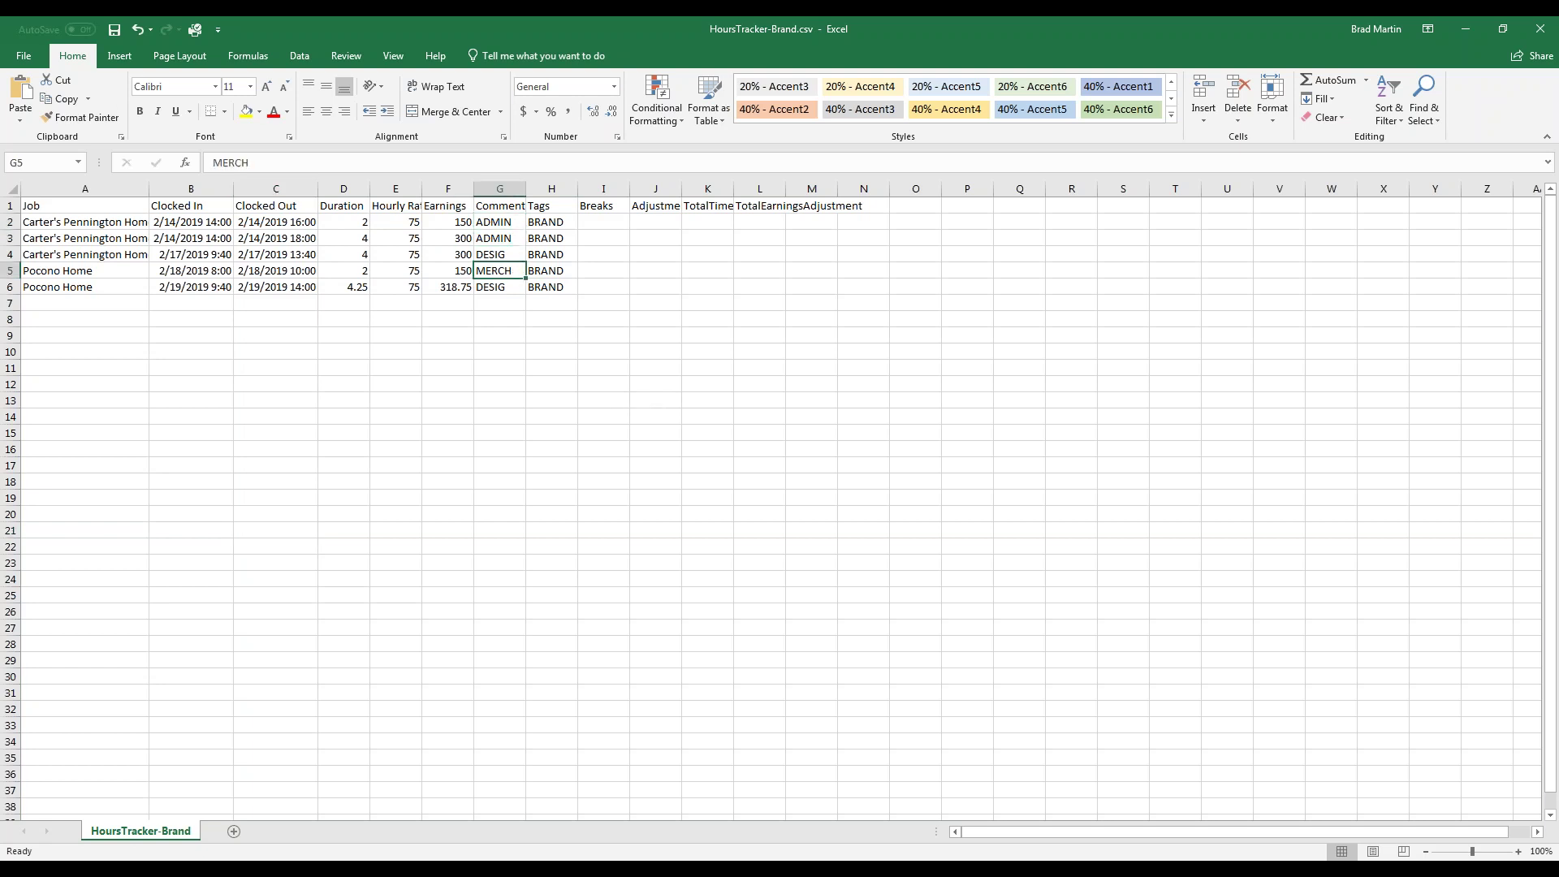
{"action": "left_click", "coordinate": [516, 287]}
Review the BRAND tag values, then close the CSV without saving.
{"action": "left_click", "coordinate": [561, 237]}
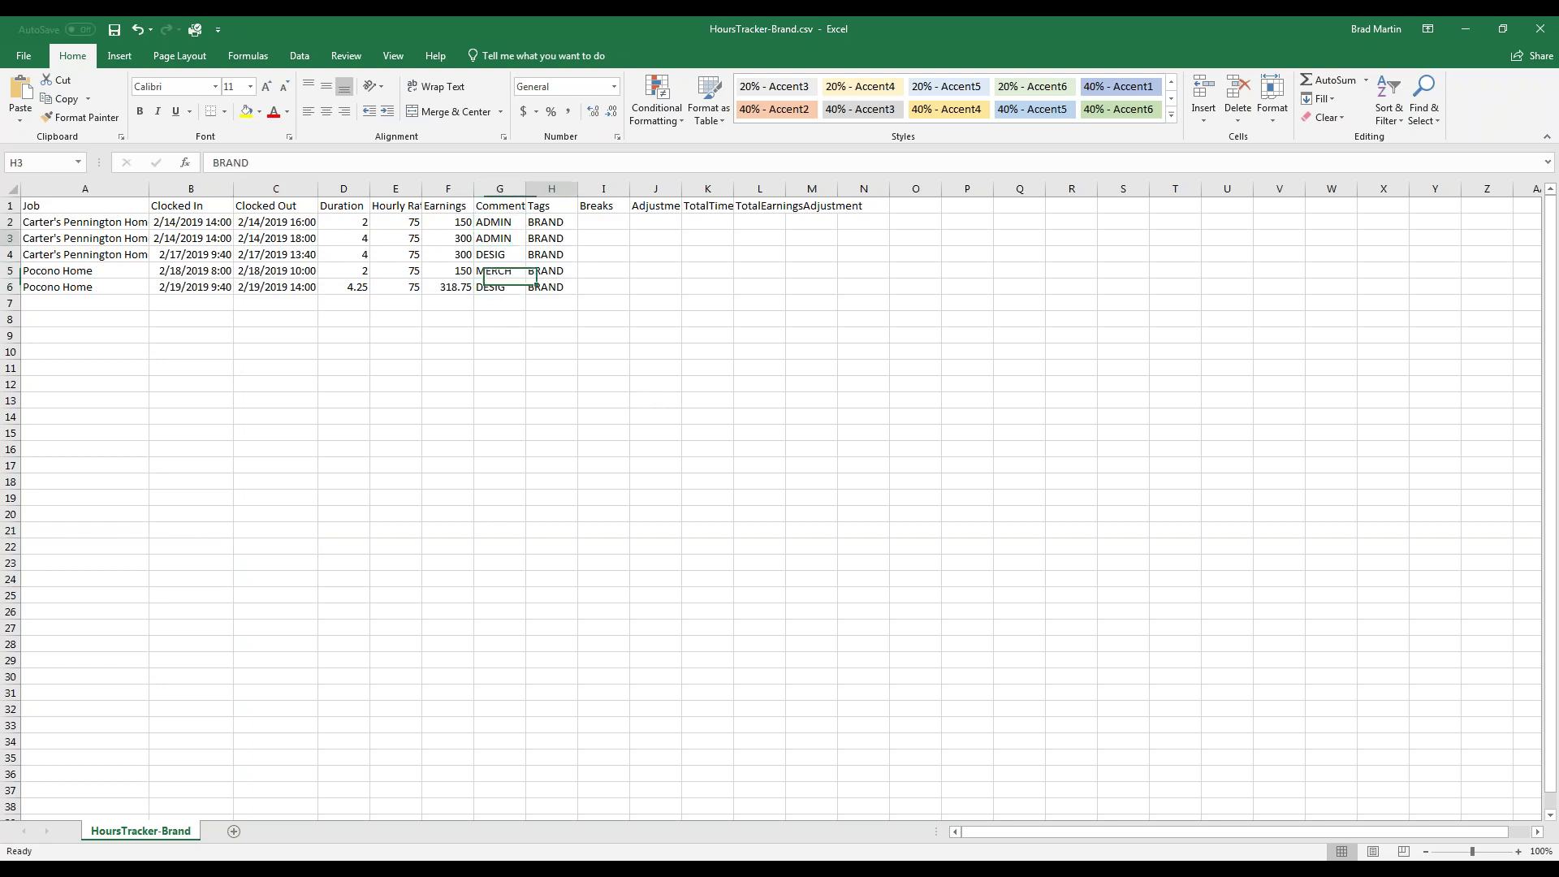
{"action": "left_click", "coordinate": [562, 254]}
{"action": "left_click", "coordinate": [563, 271]}
{"action": "left_click", "coordinate": [563, 289]}
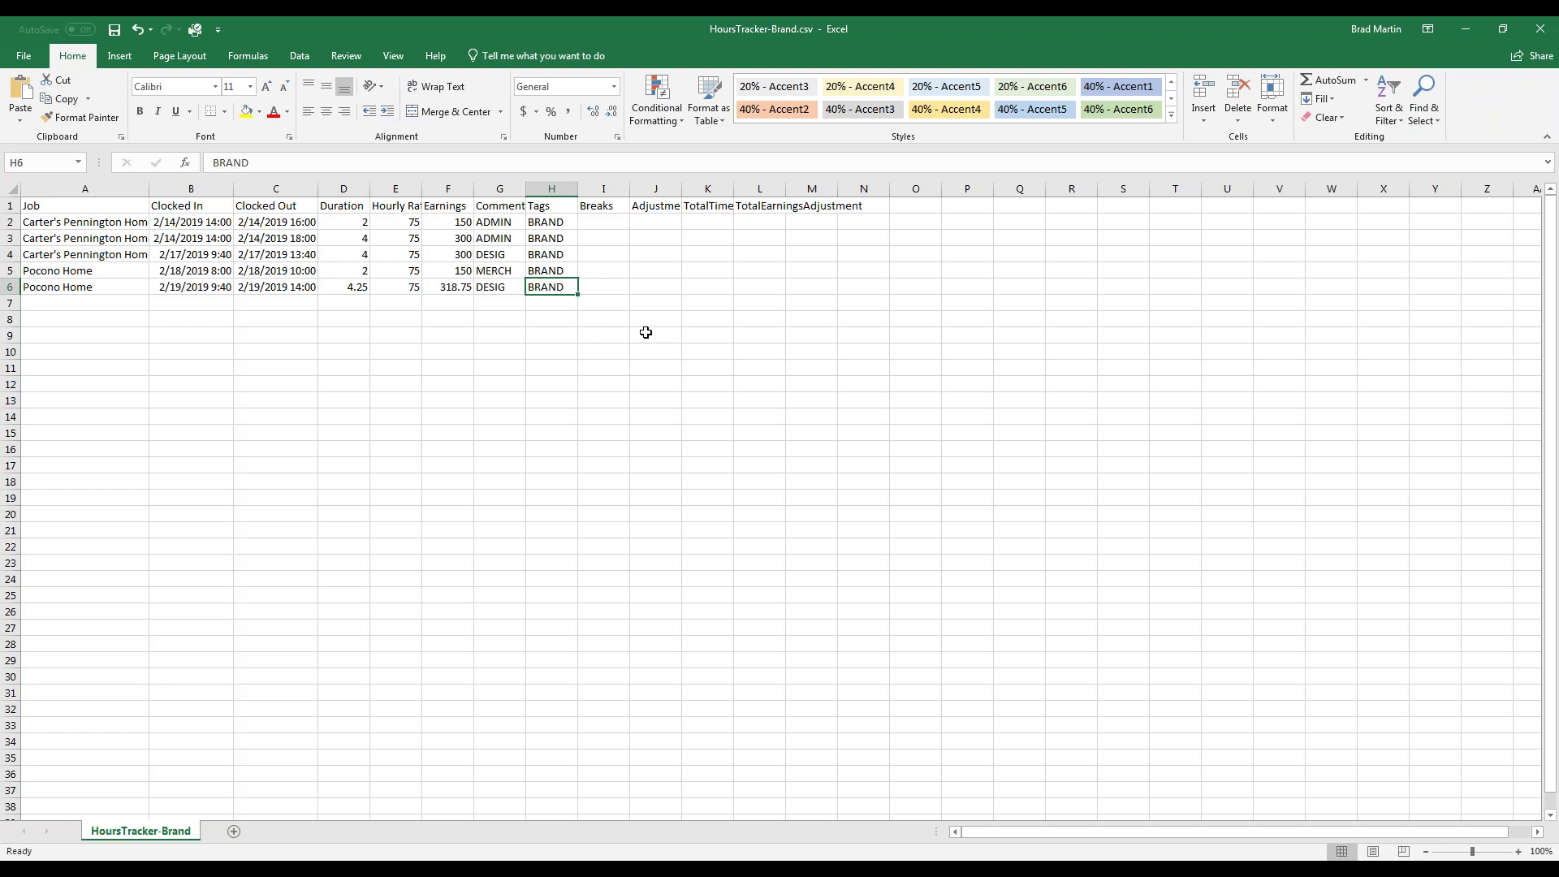
{"action": "left_click", "coordinate": [1550, 31]}
{"action": "left_click", "coordinate": [845, 474]}
Close Excel without saving and open HoursTracker-Brand.csv for time-entry field mapping.
{"action": "left_click", "coordinate": [1466, 29]}
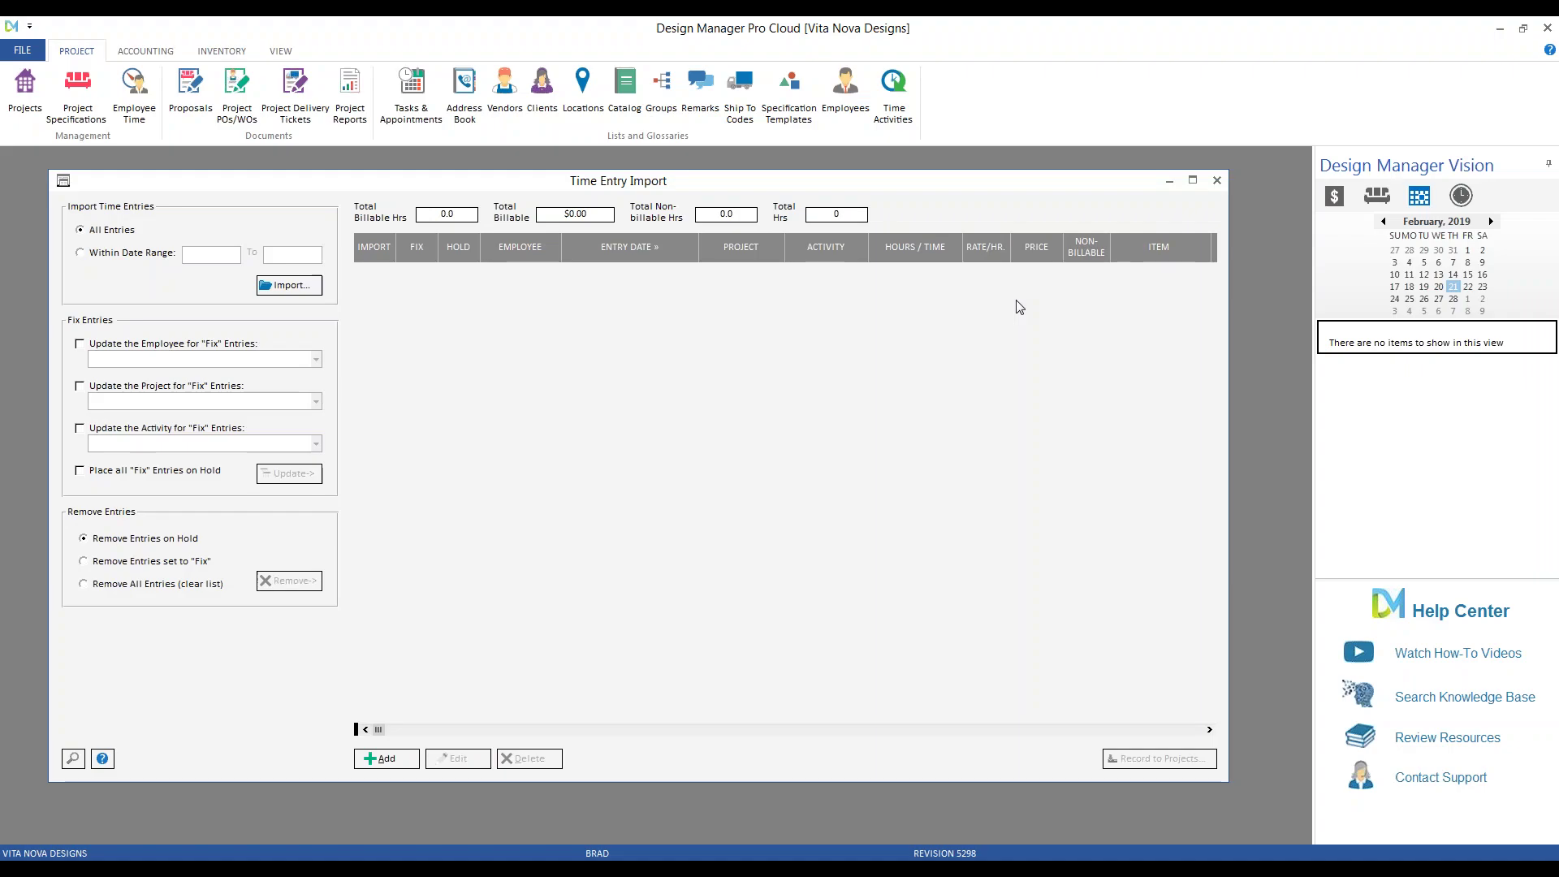
{"action": "left_click", "coordinate": [299, 286]}
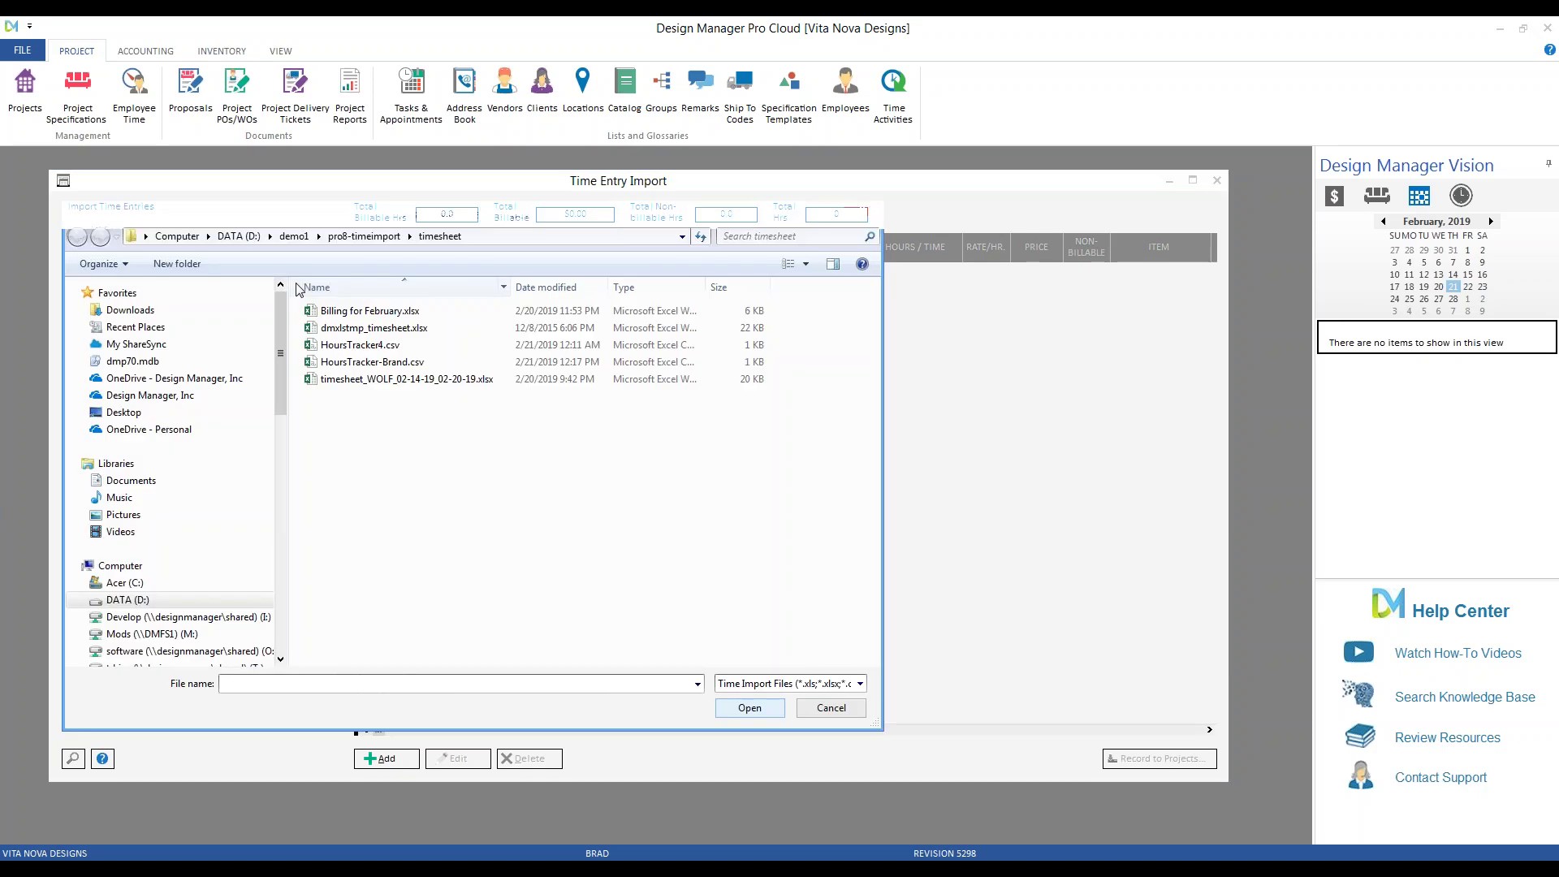
{"action": "left_click", "coordinate": [421, 362]}
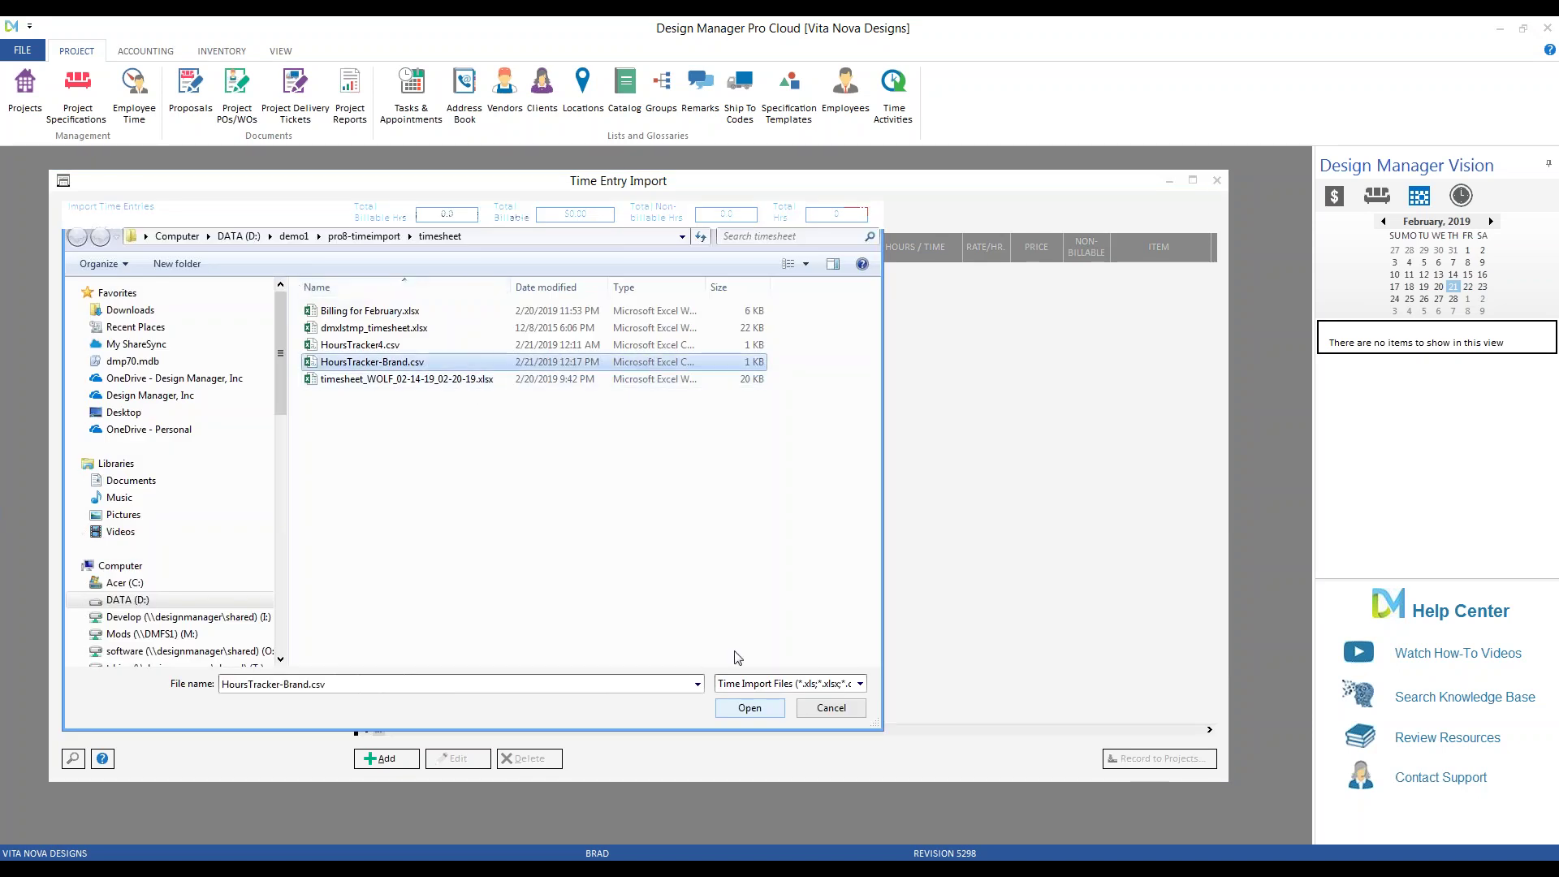
{"action": "left_click", "coordinate": [750, 708]}
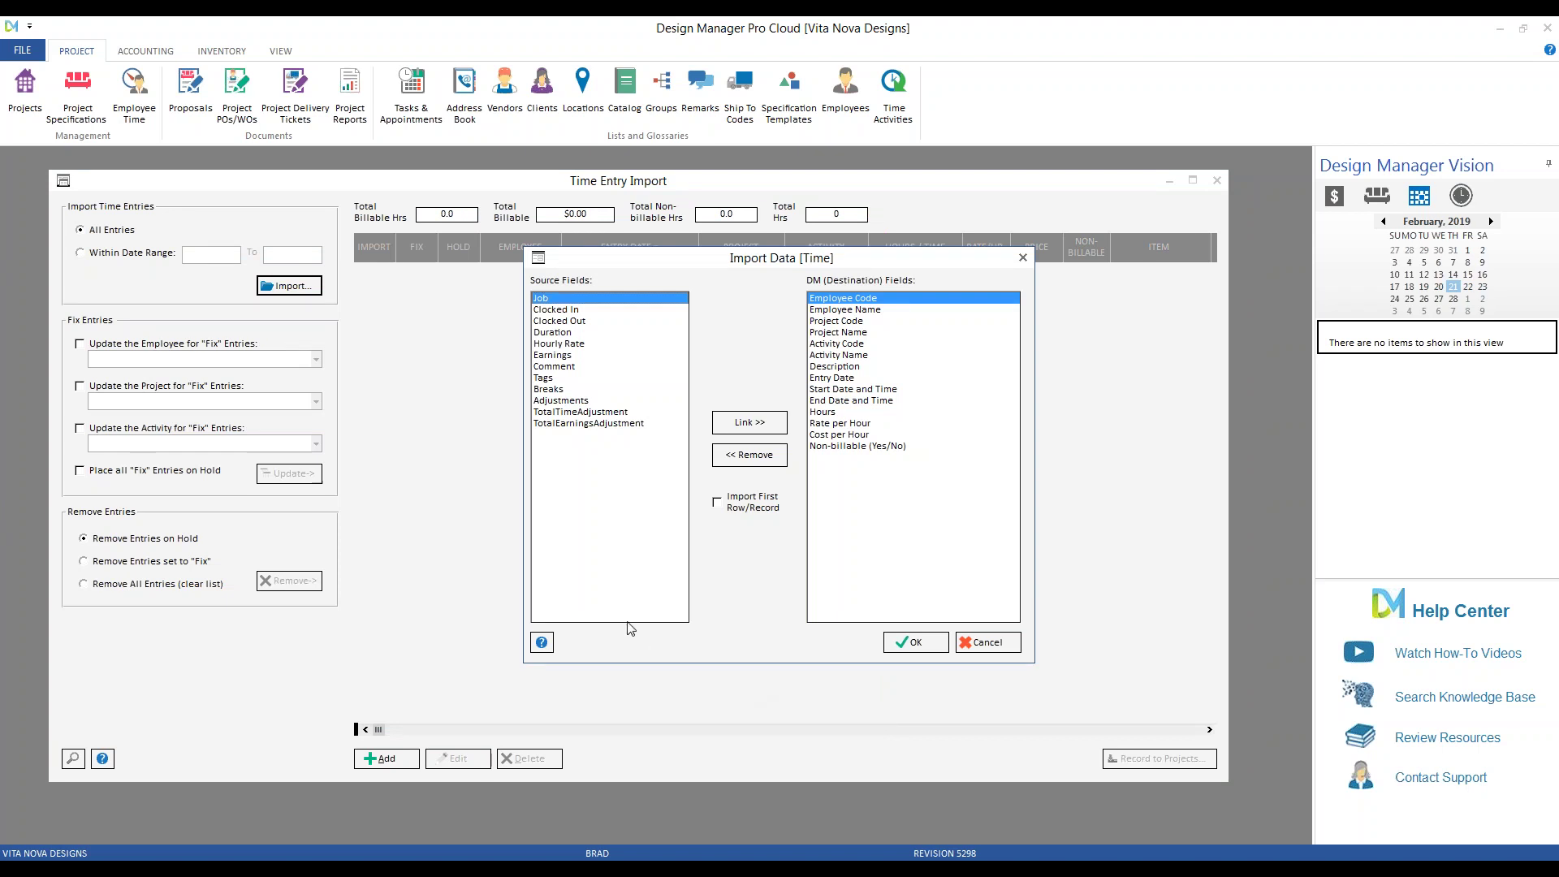
Map Job to Project Name, Clocked In/Out to Start/End Date and Time, and Duration to Hours.
{"action": "left_click", "coordinate": [852, 333]}
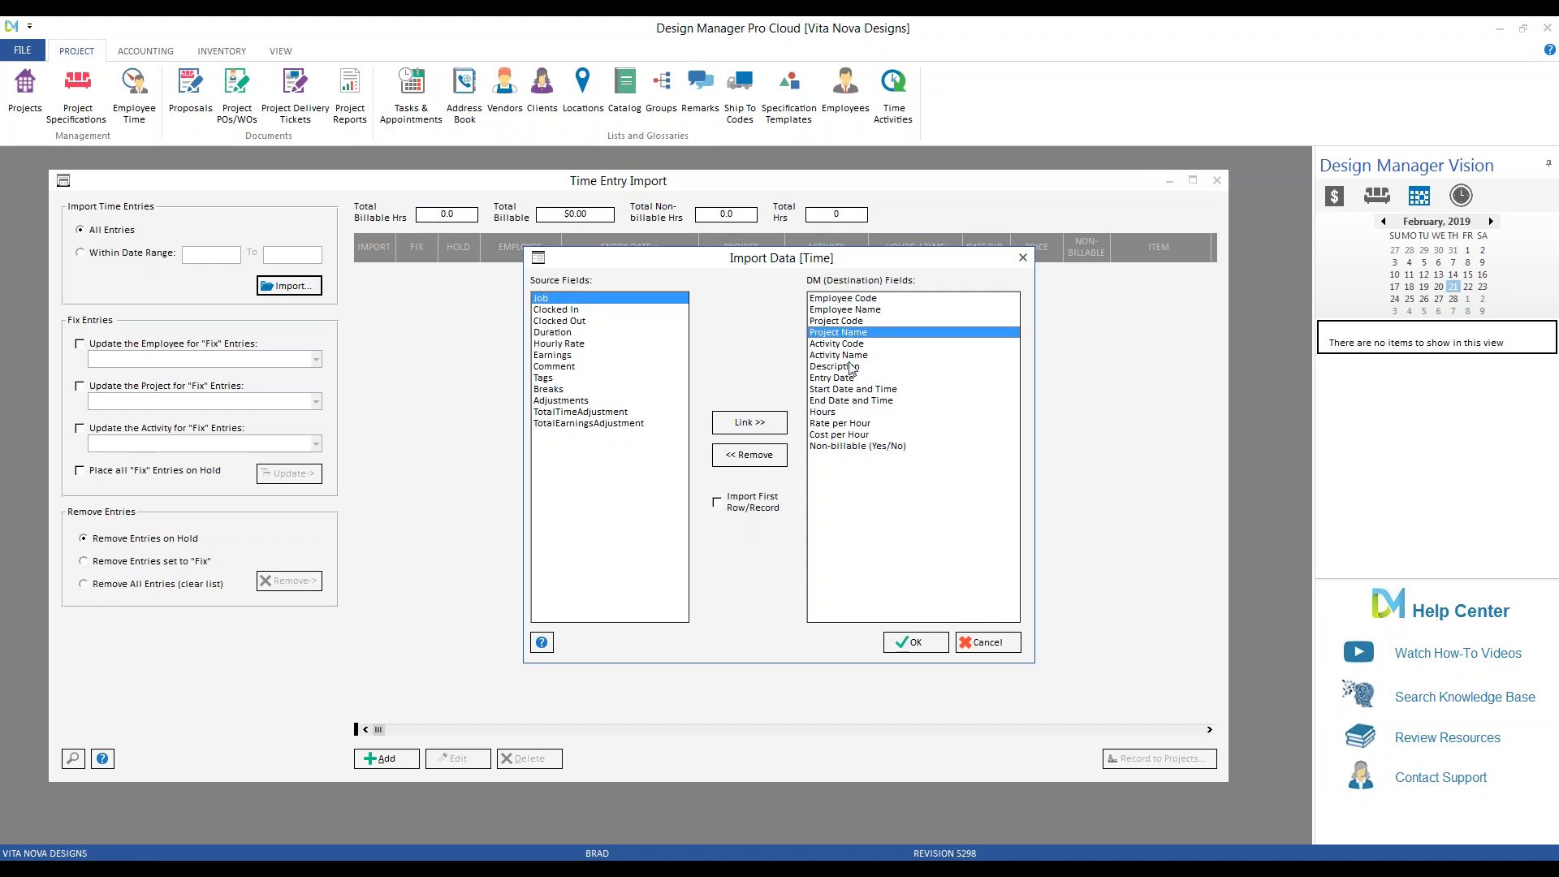
{"action": "left_click", "coordinate": [762, 423]}
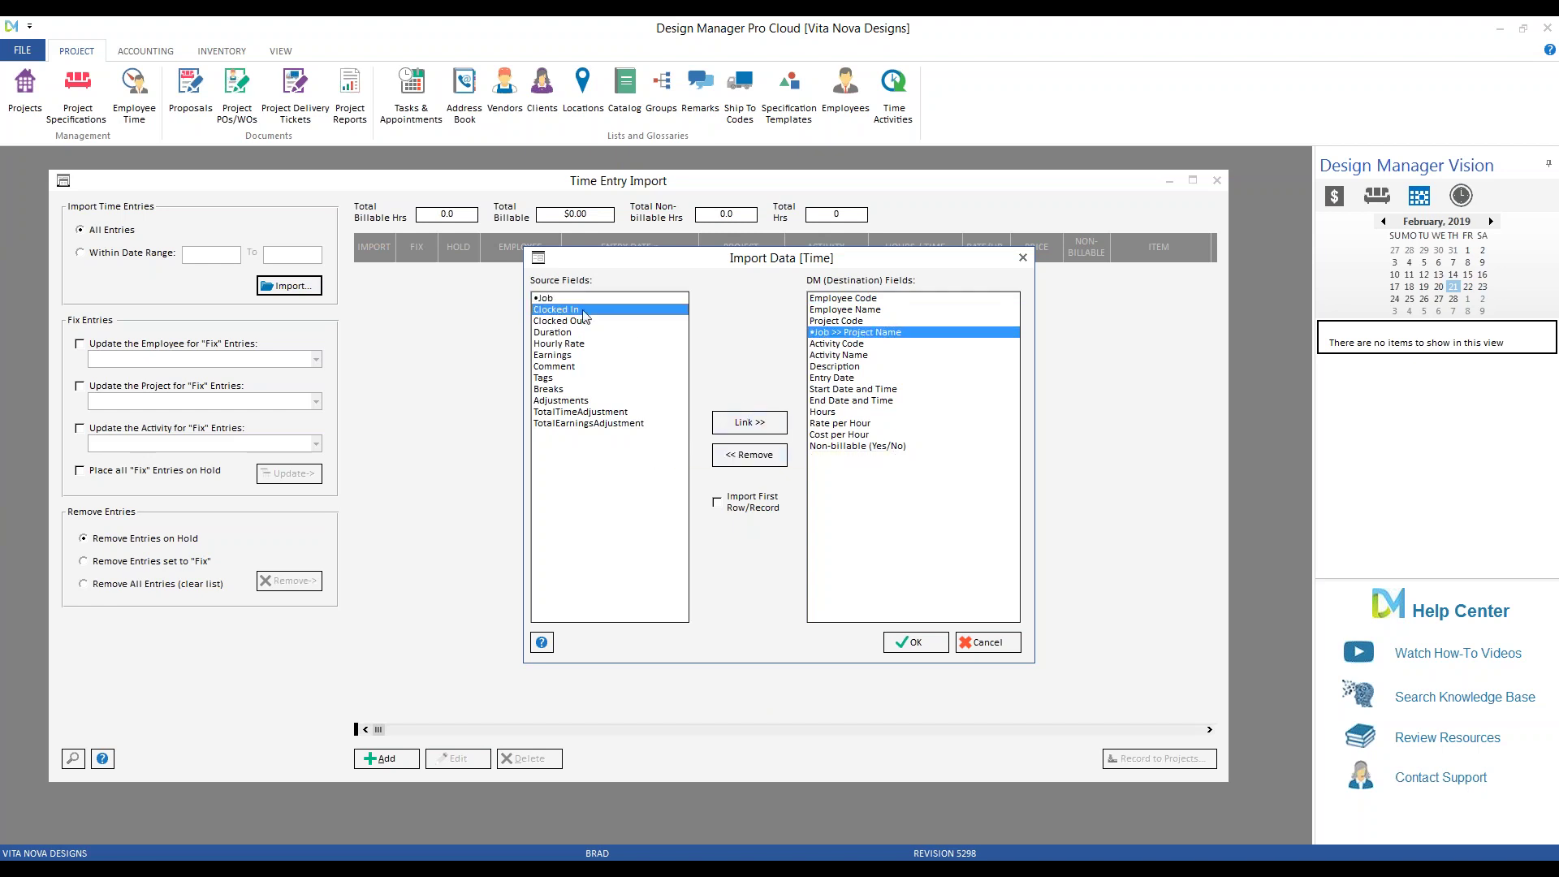
{"action": "left_click", "coordinate": [855, 389]}
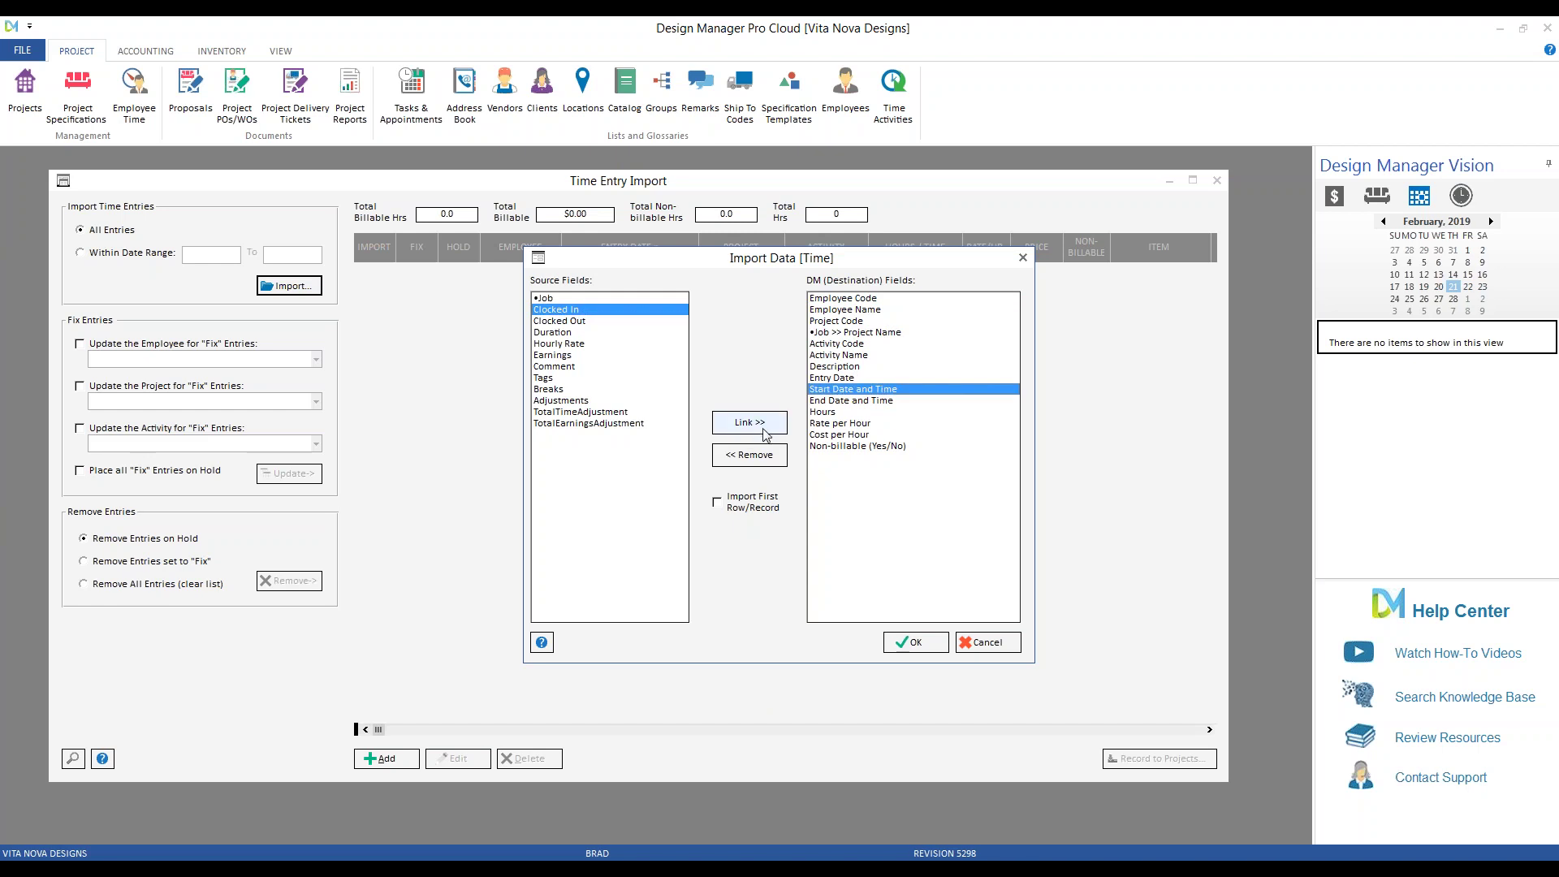
{"action": "left_click", "coordinate": [764, 433]}
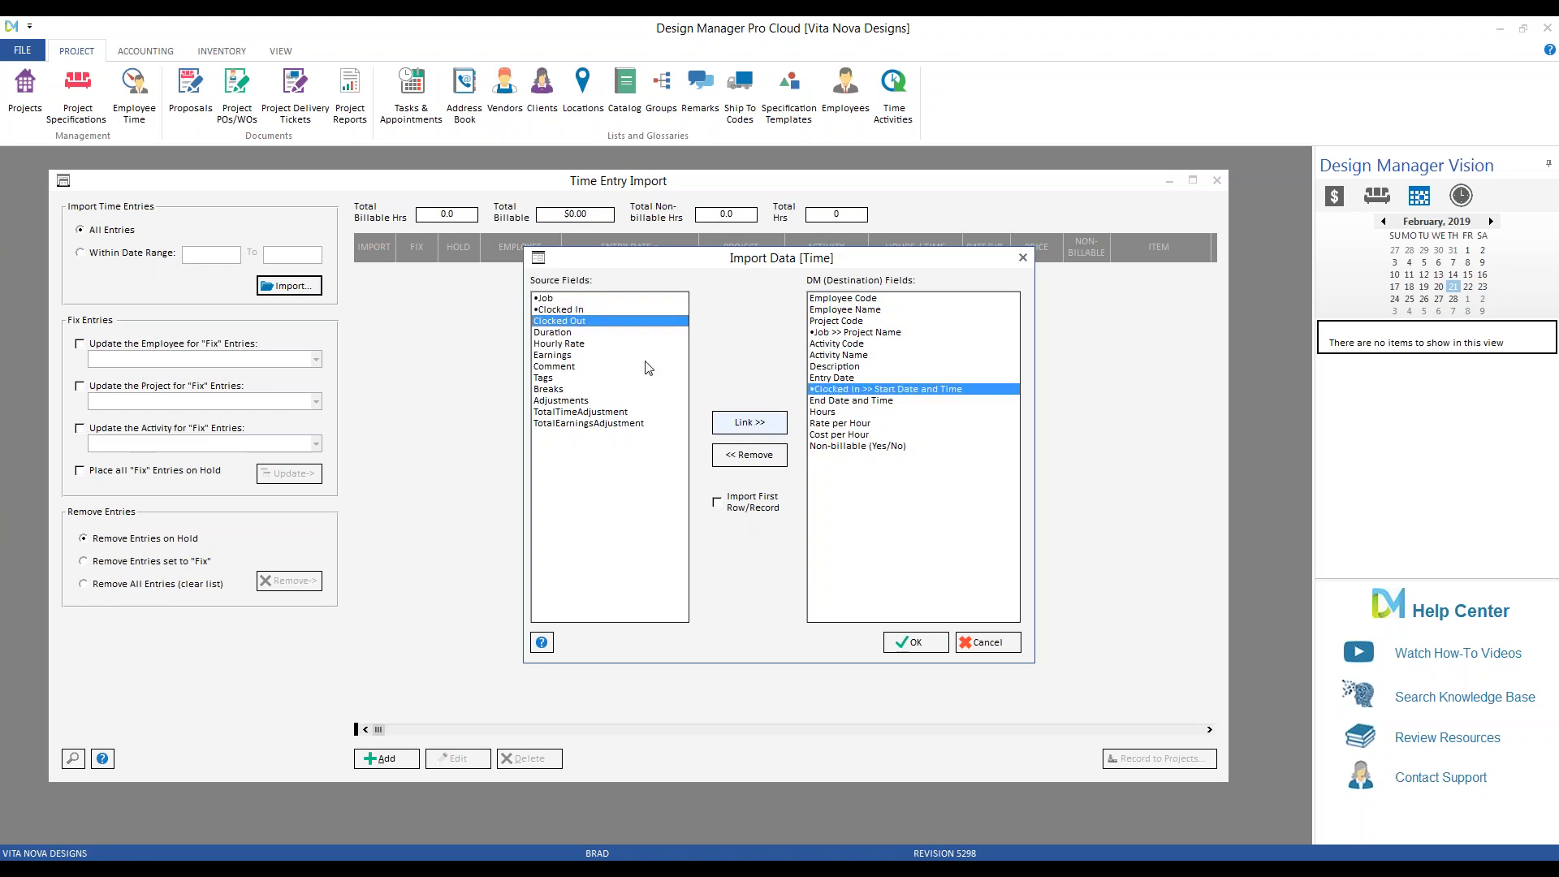
{"action": "left_click", "coordinate": [843, 402]}
{"action": "left_click", "coordinate": [751, 423]}
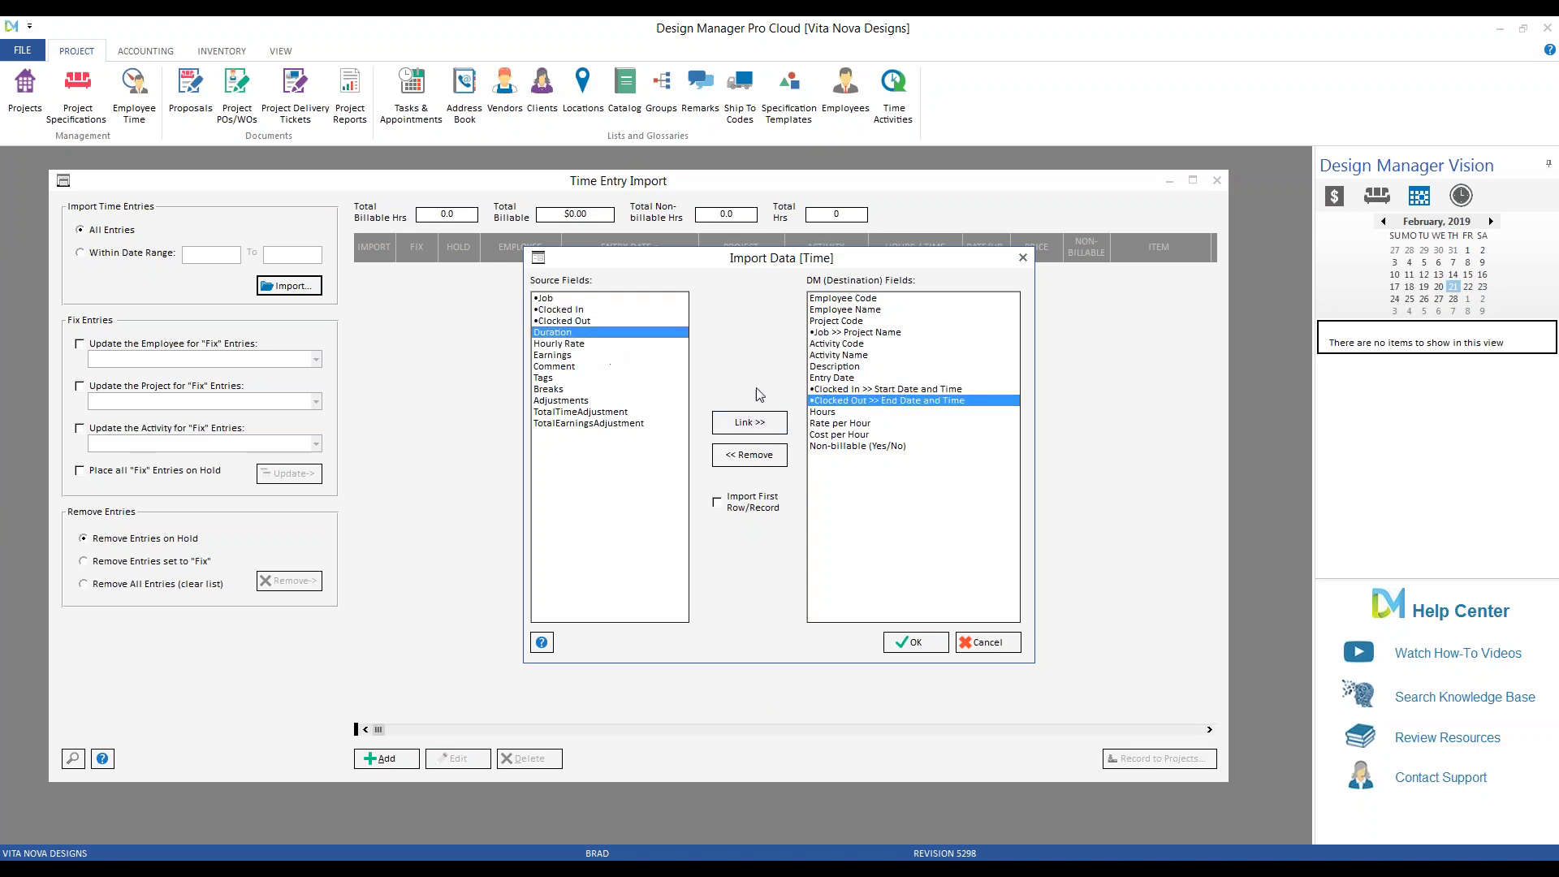
{"action": "left_click", "coordinate": [820, 412]}
{"action": "left_click", "coordinate": [751, 423]}
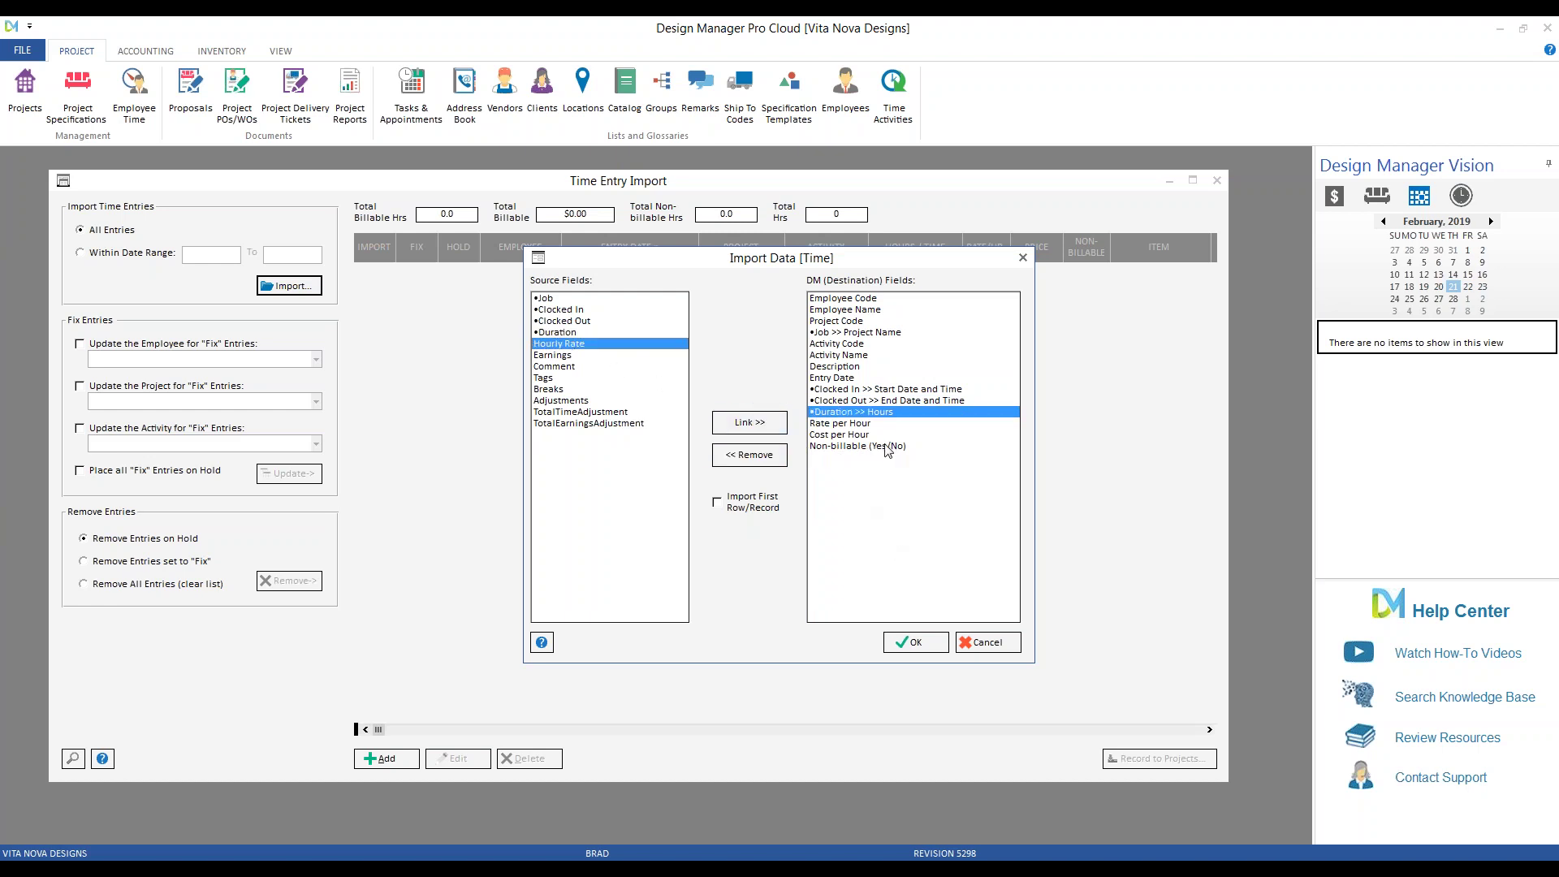
Map Hourly Rate to Cost per Hour and Earnings to Rate per Hour.
{"action": "left_click", "coordinate": [858, 424]}
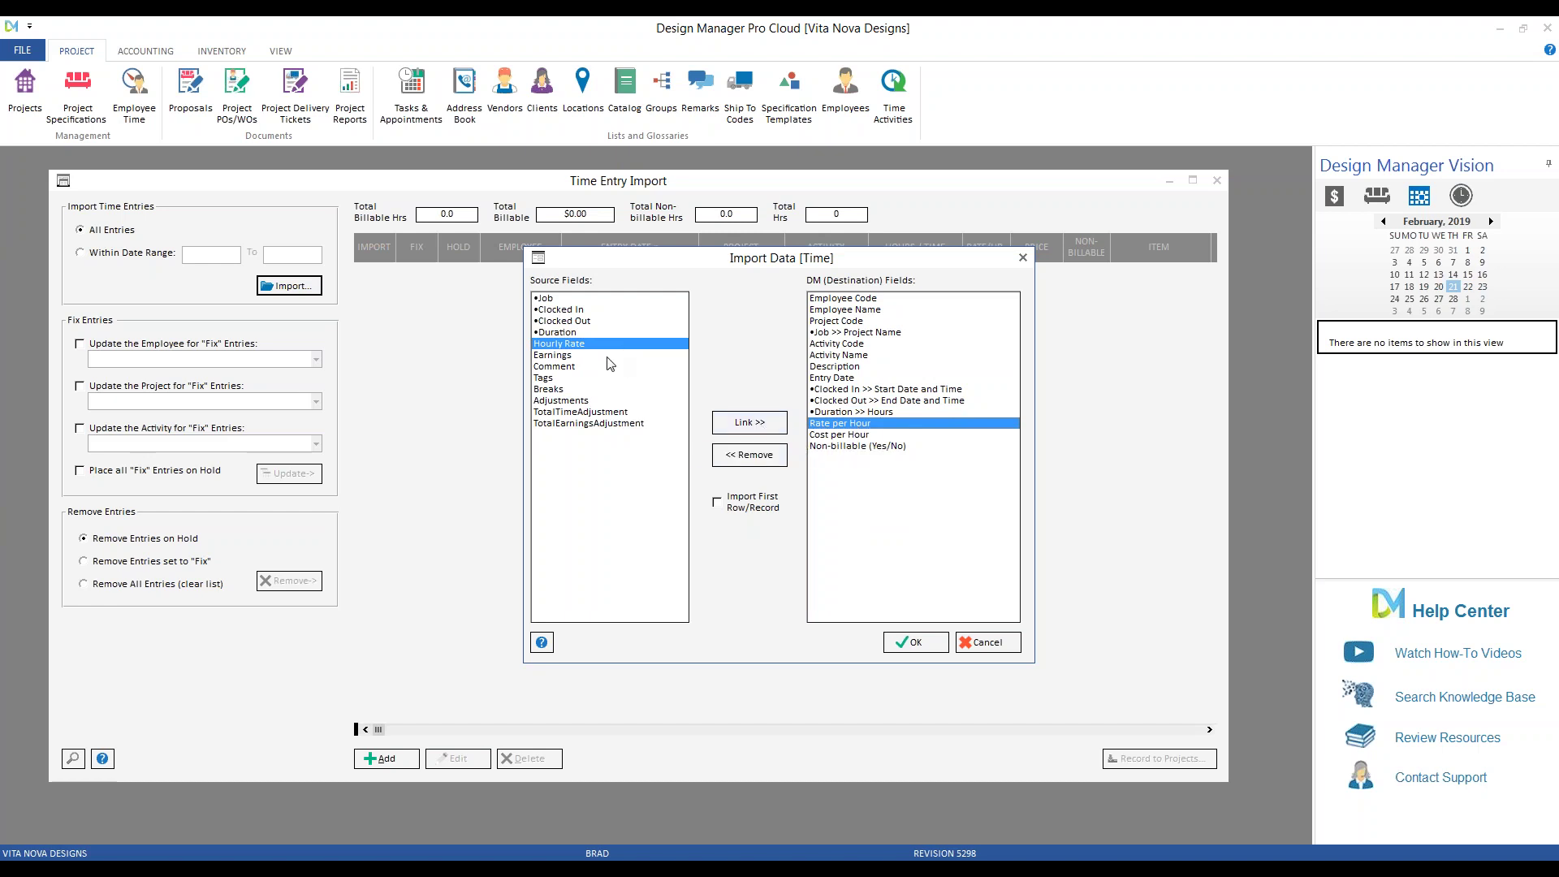
{"action": "left_click", "coordinate": [747, 422]}
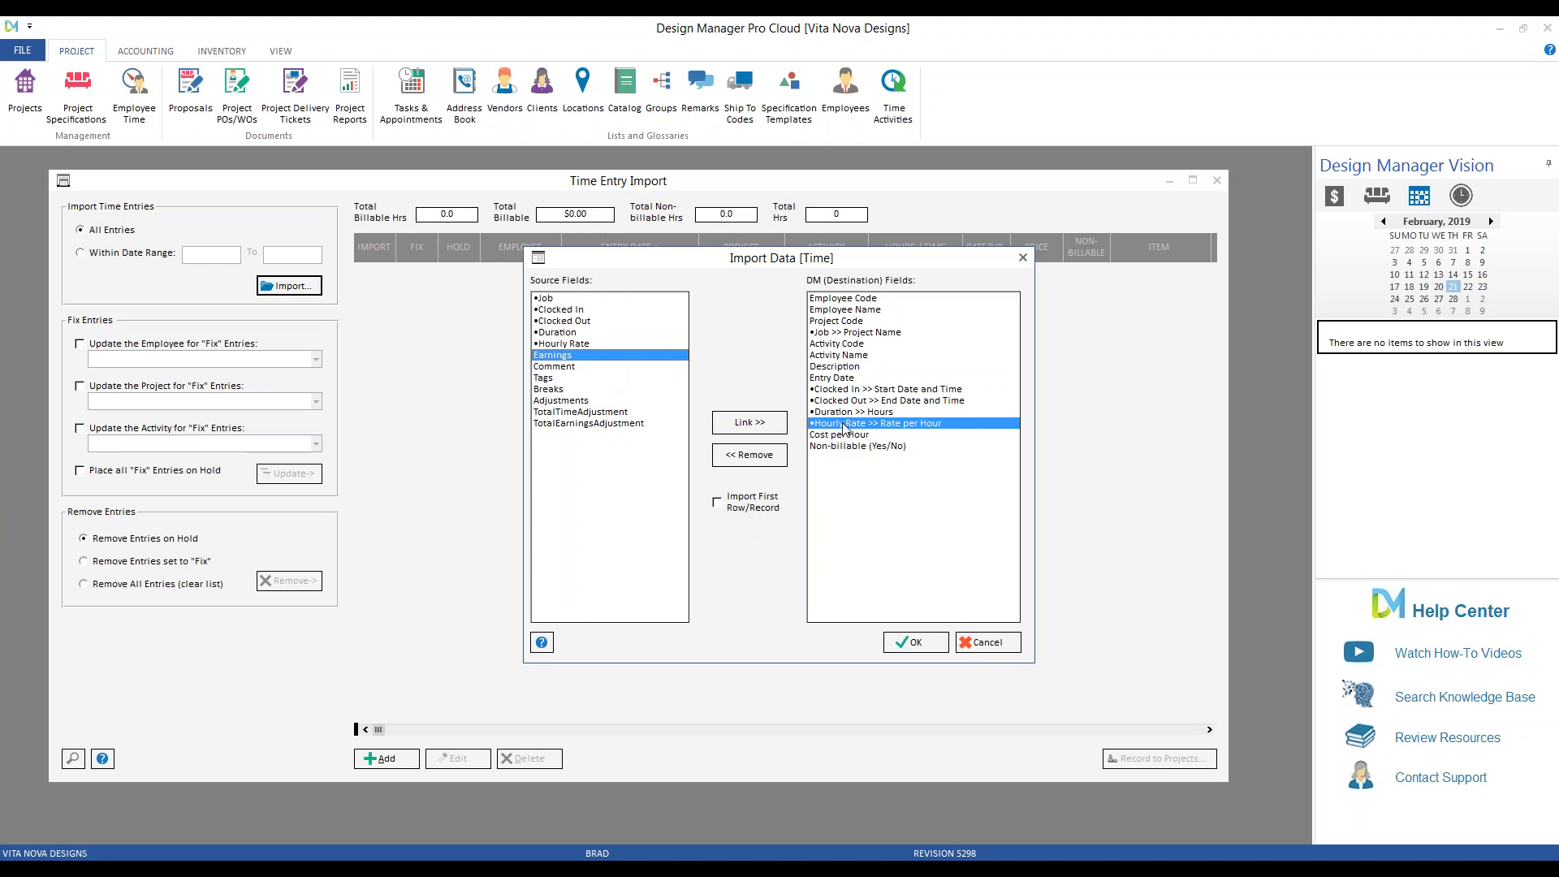
{"action": "left_click", "coordinate": [771, 457]}
{"action": "left_click", "coordinate": [566, 343]}
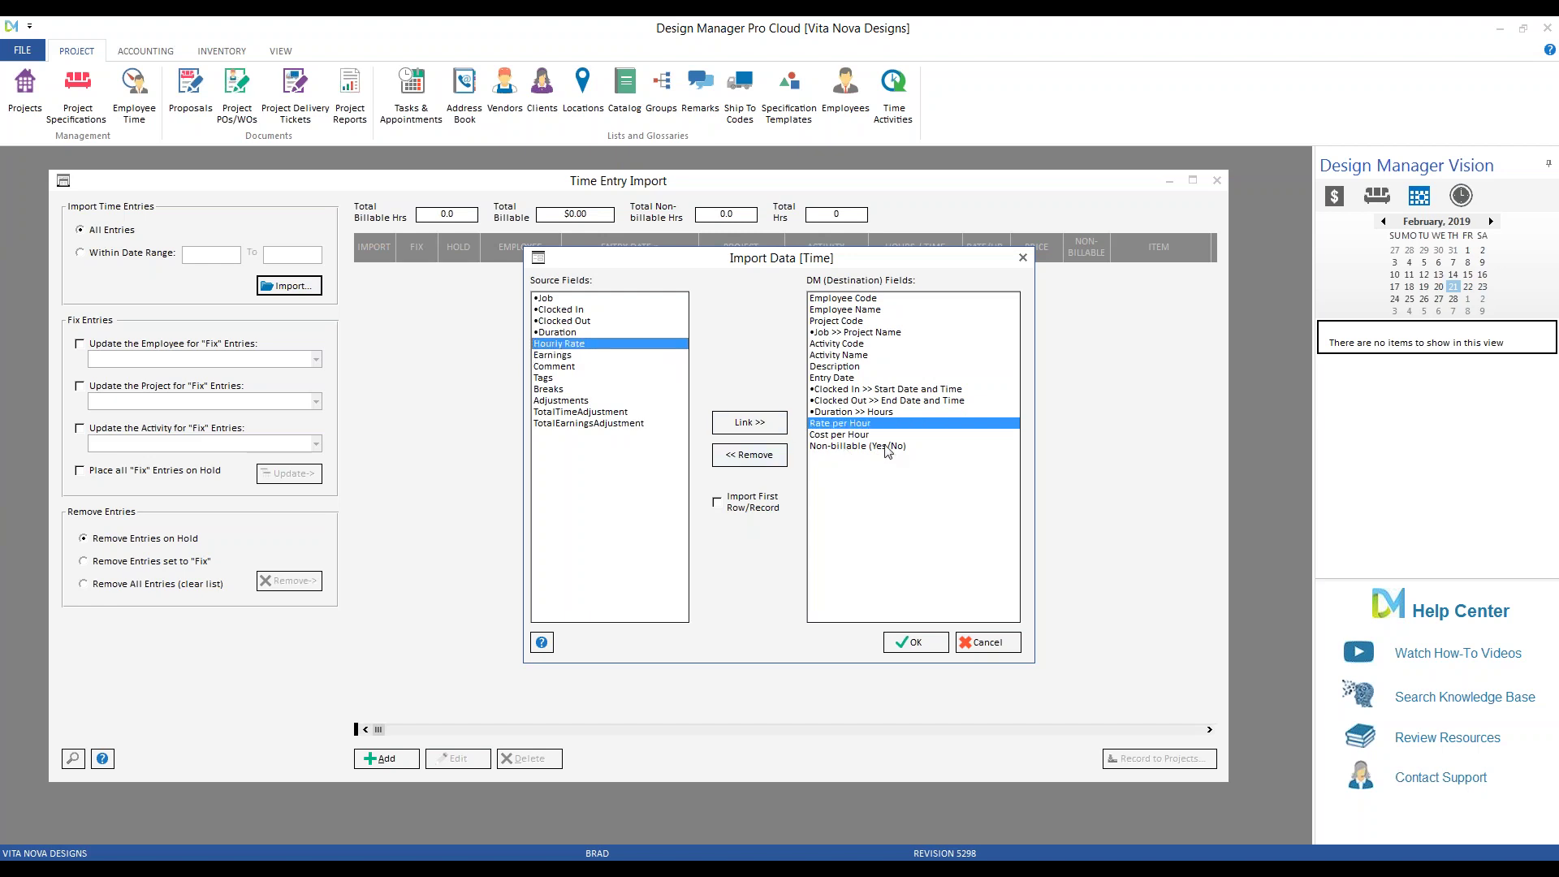
{"action": "left_click", "coordinate": [853, 434]}
{"action": "left_click", "coordinate": [749, 428]}
{"action": "left_click", "coordinate": [812, 423]}
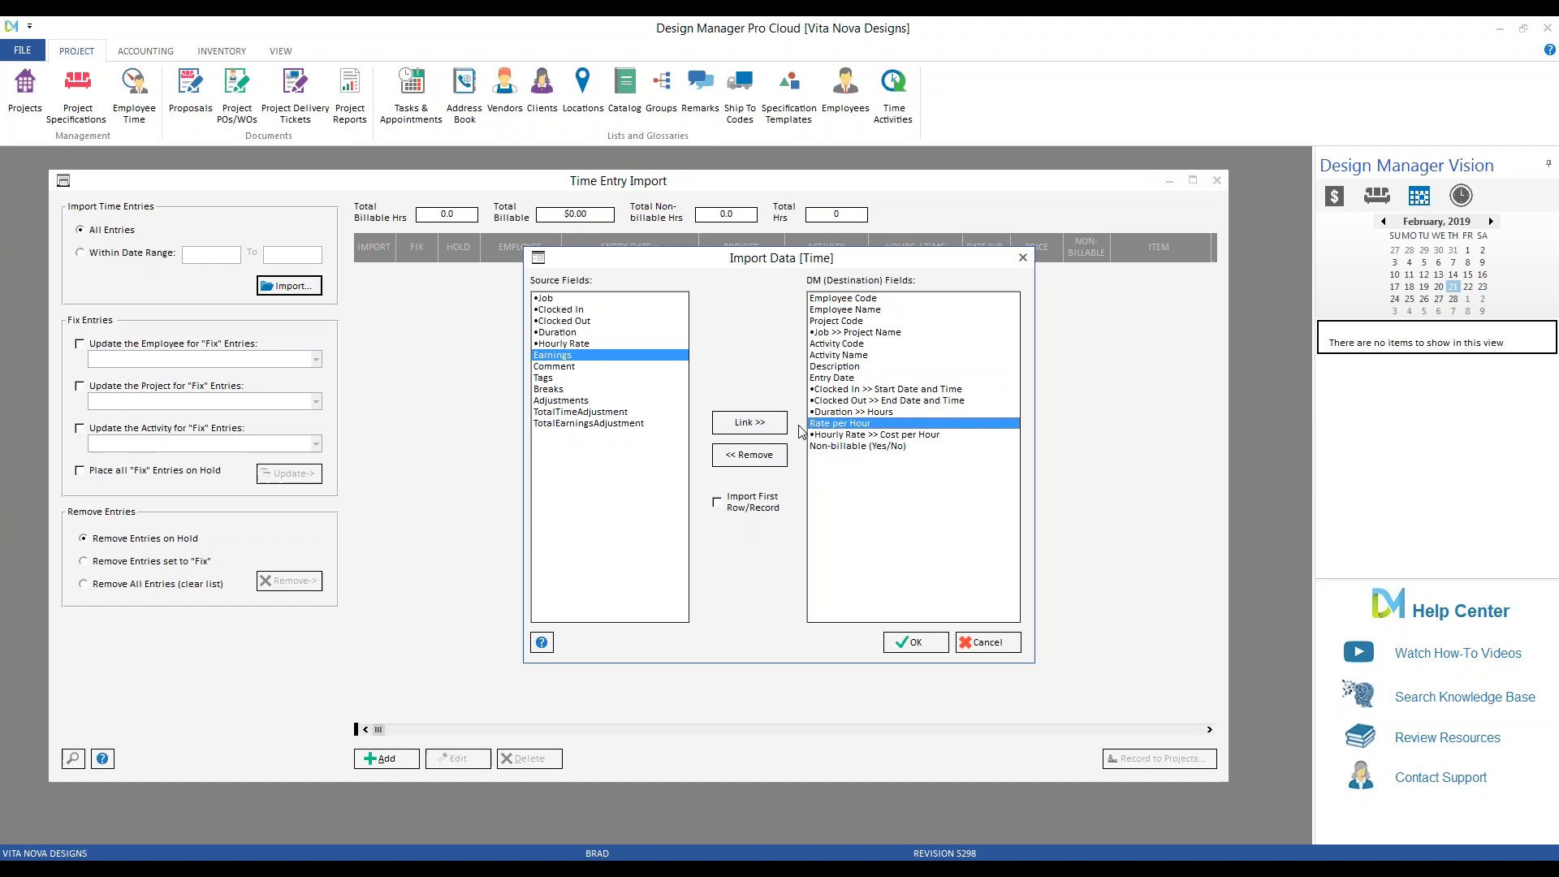
{"action": "left_click", "coordinate": [746, 424]}
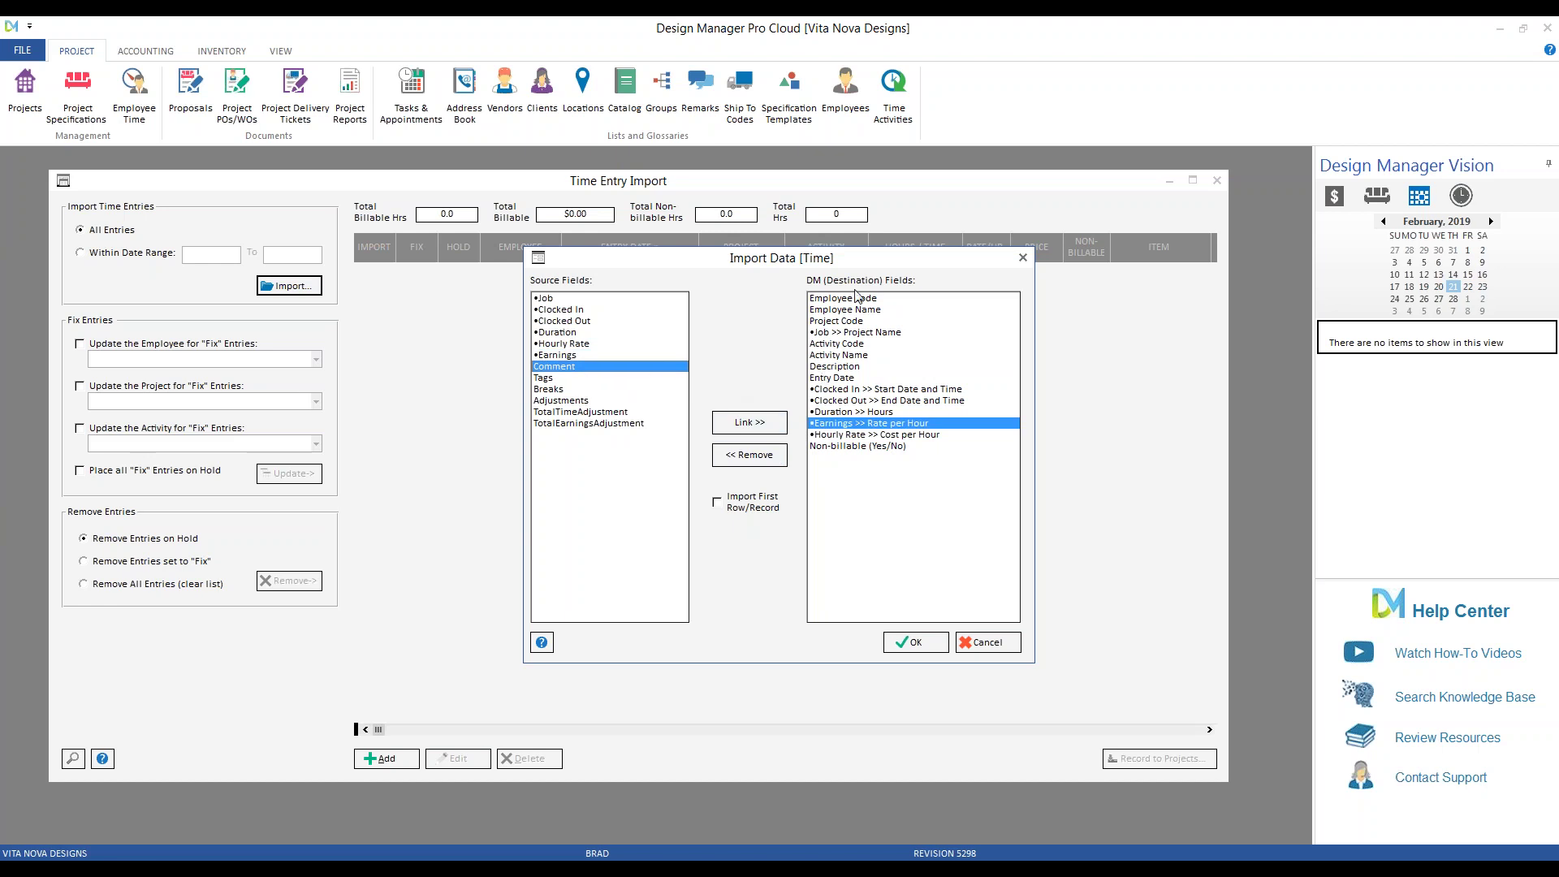
Map Comment to Activity Code and Tags to Employee Code, then import the entries.
{"action": "left_click", "coordinate": [857, 344]}
{"action": "left_click", "coordinate": [770, 422]}
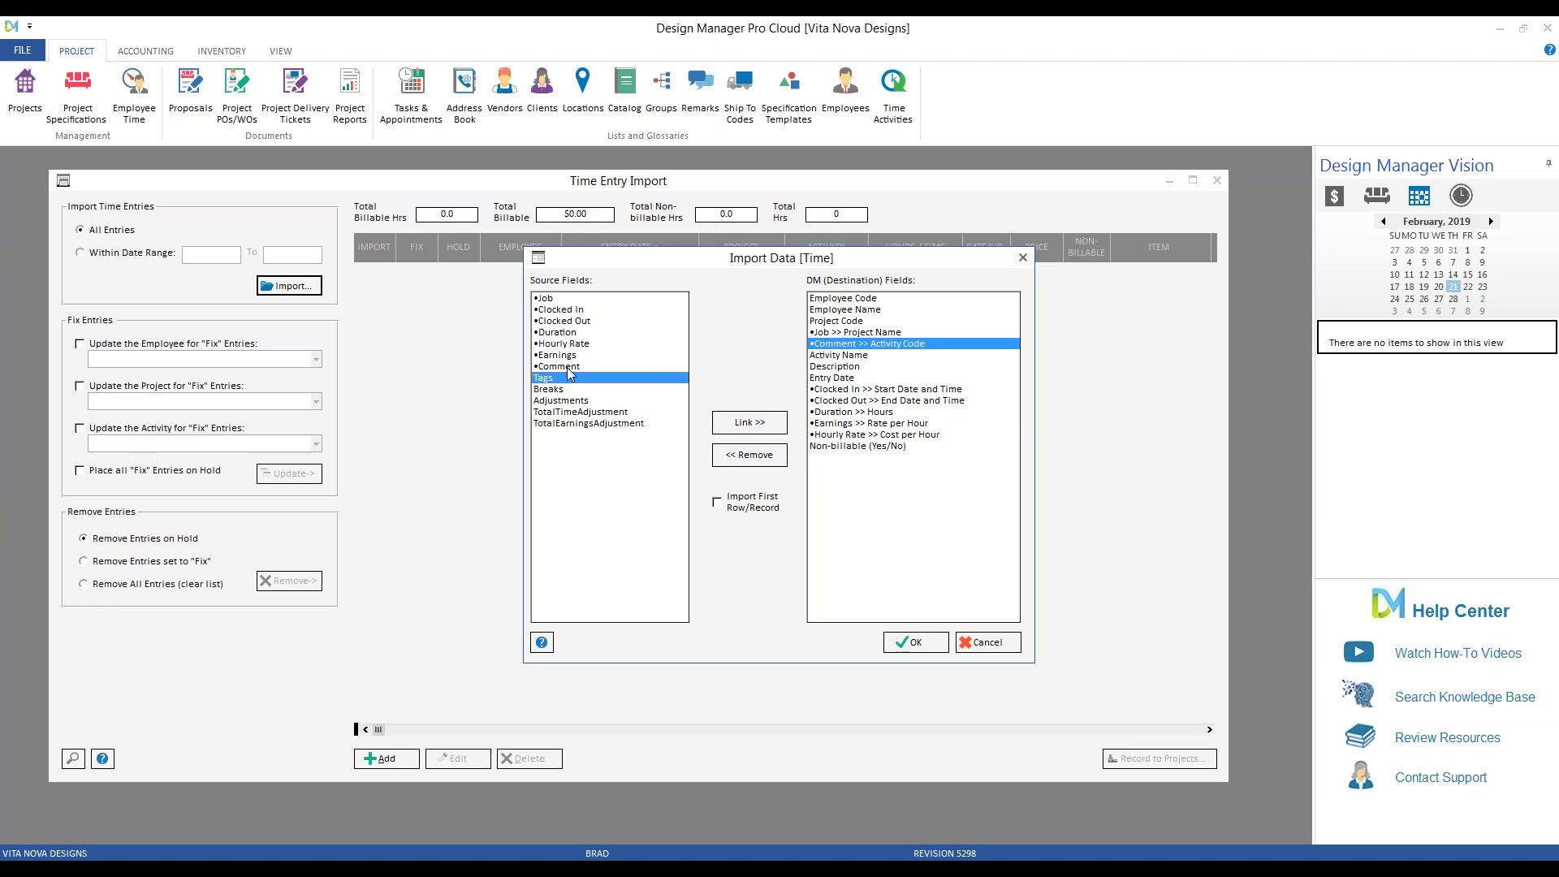
{"action": "left_click", "coordinate": [835, 300]}
{"action": "left_click", "coordinate": [745, 427]}
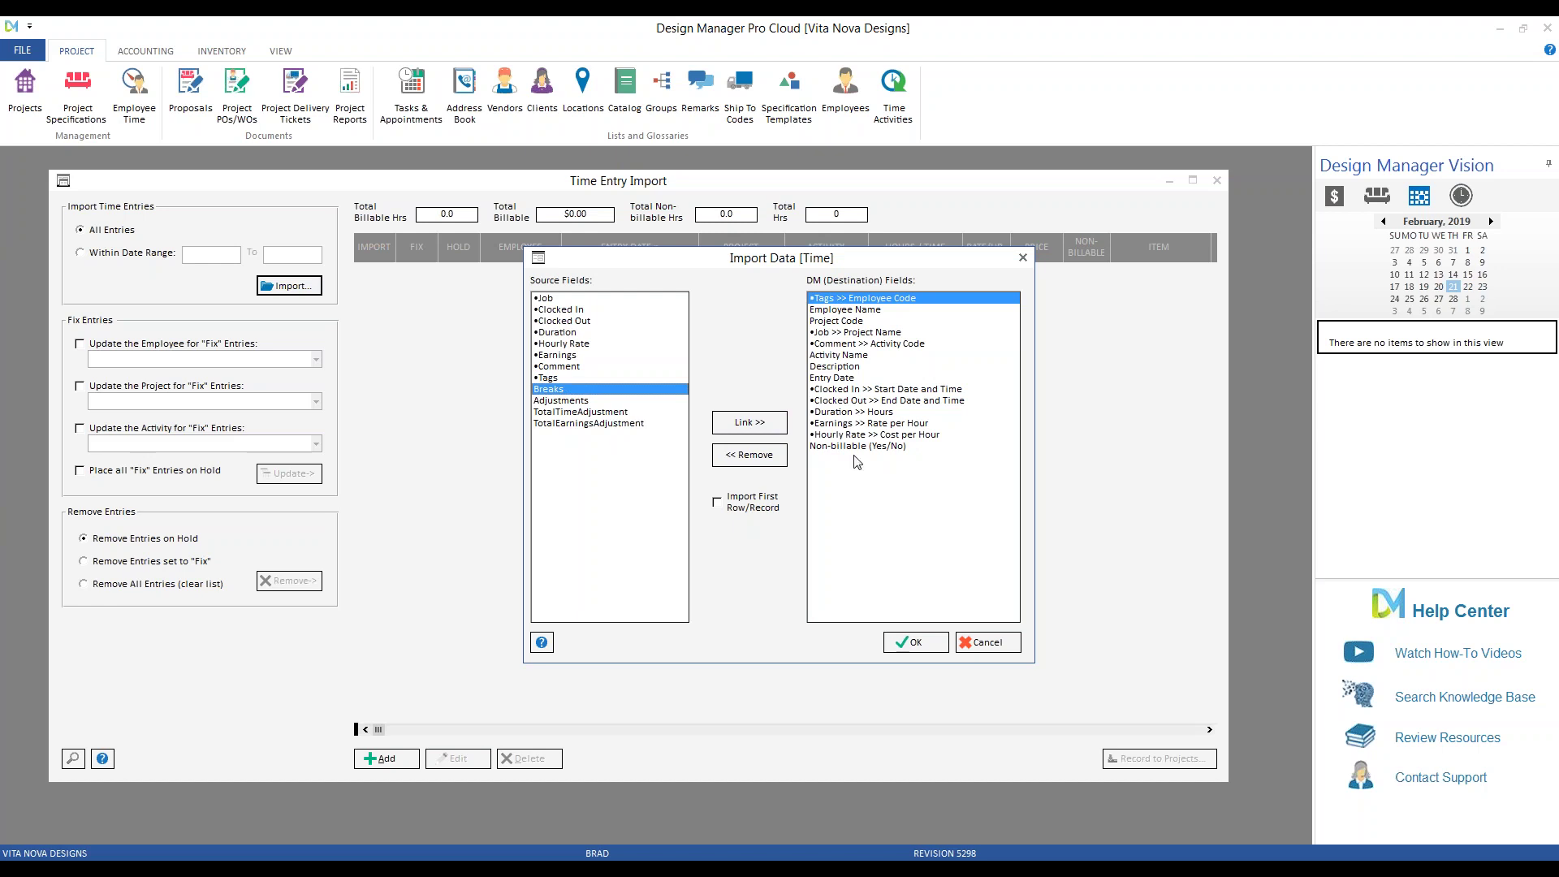
{"action": "left_click", "coordinate": [919, 644]}
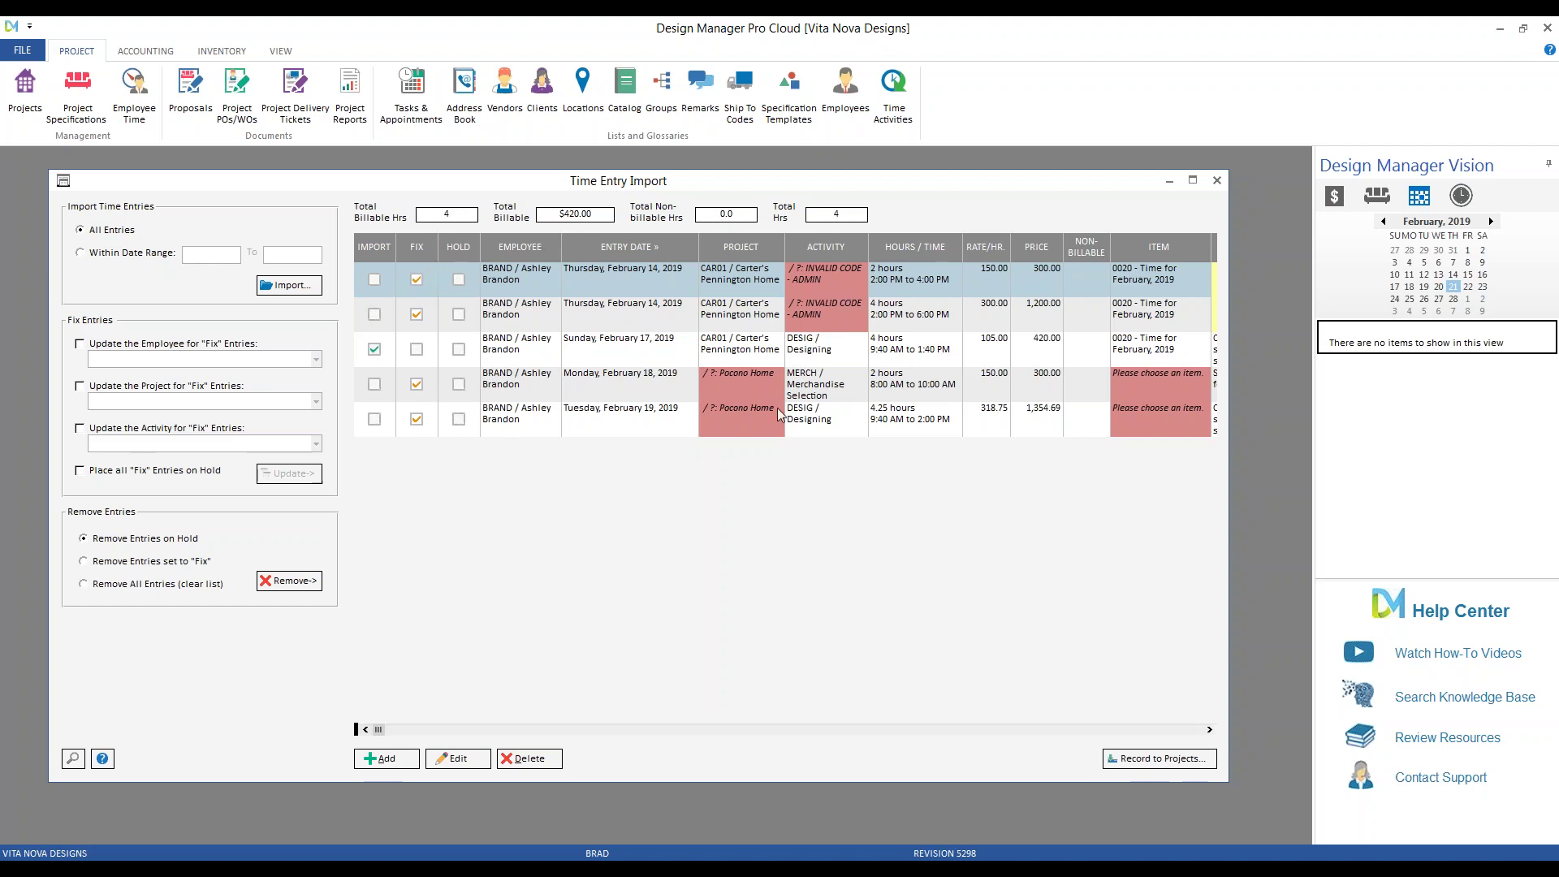
{"action": "left_click", "coordinate": [731, 423]}
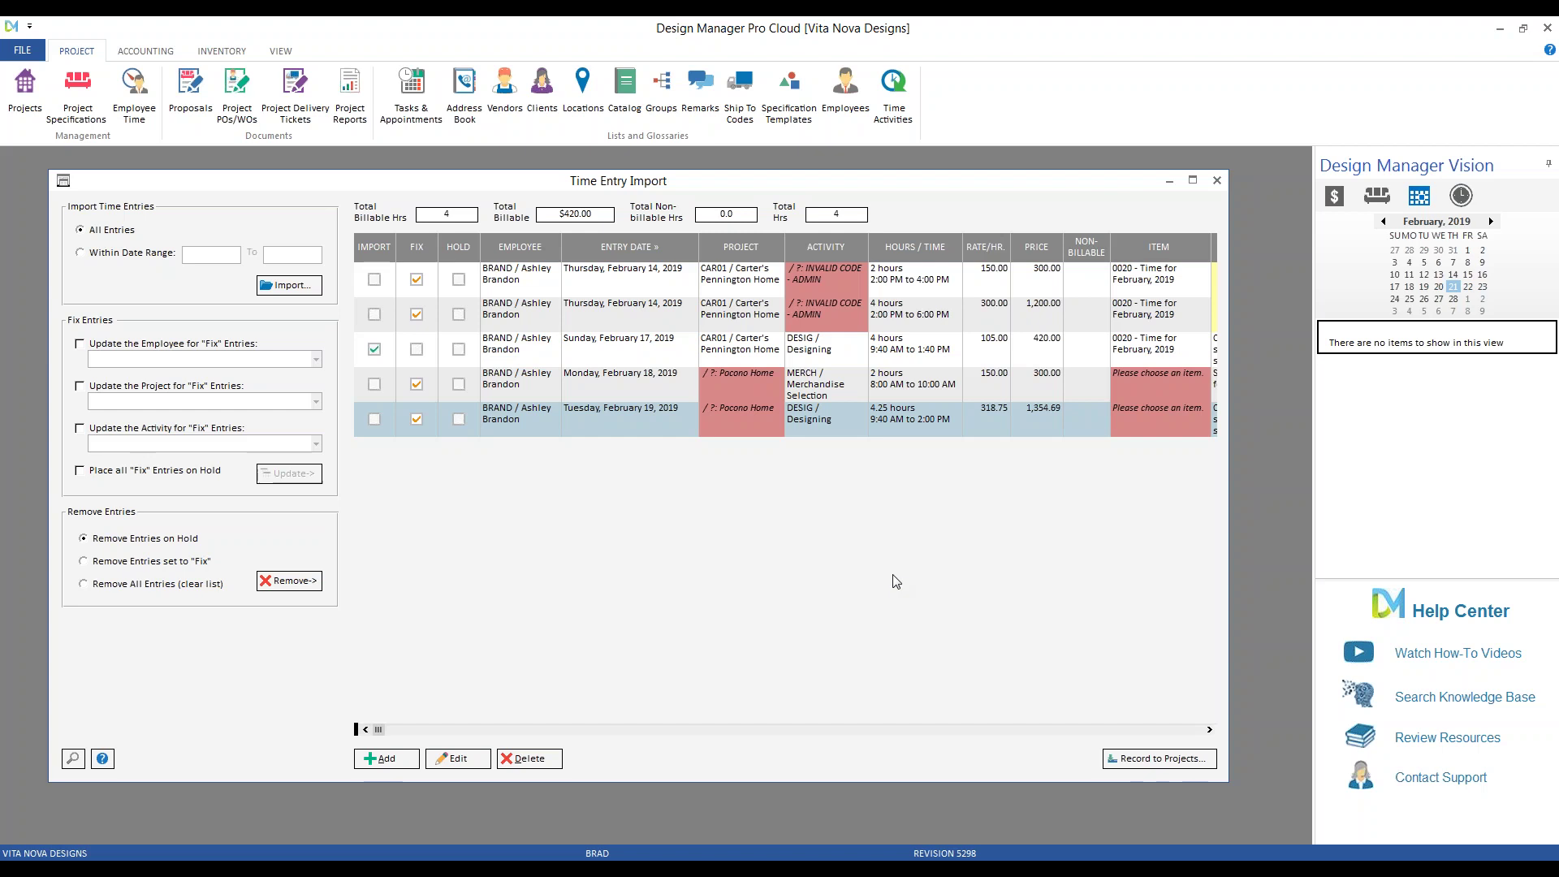
{"action": "left_click", "coordinate": [590, 278]}
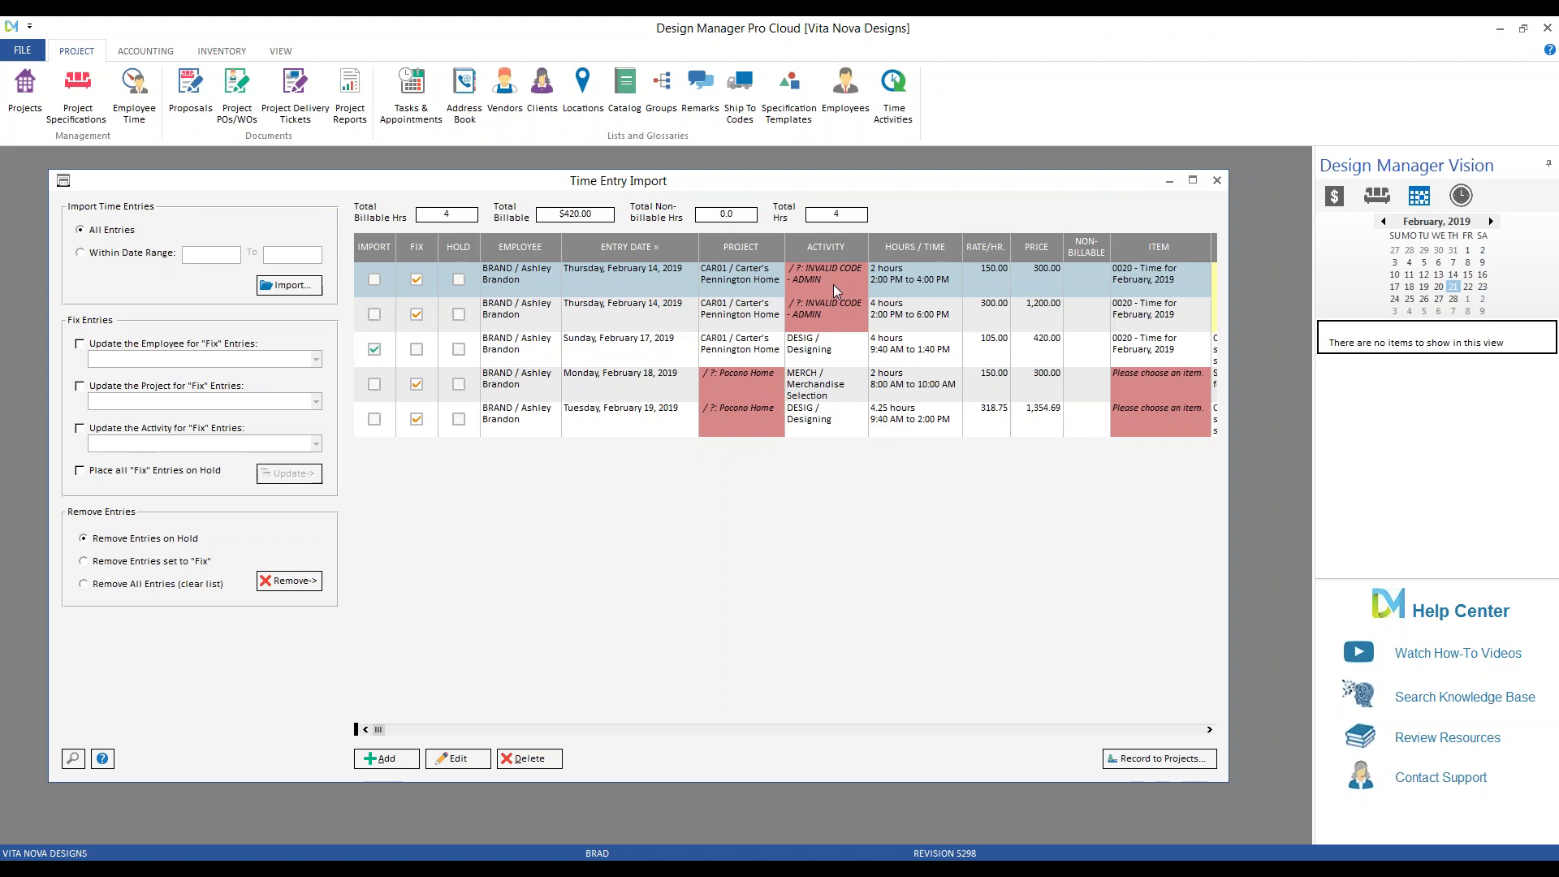
{"action": "left_click", "coordinate": [892, 98]}
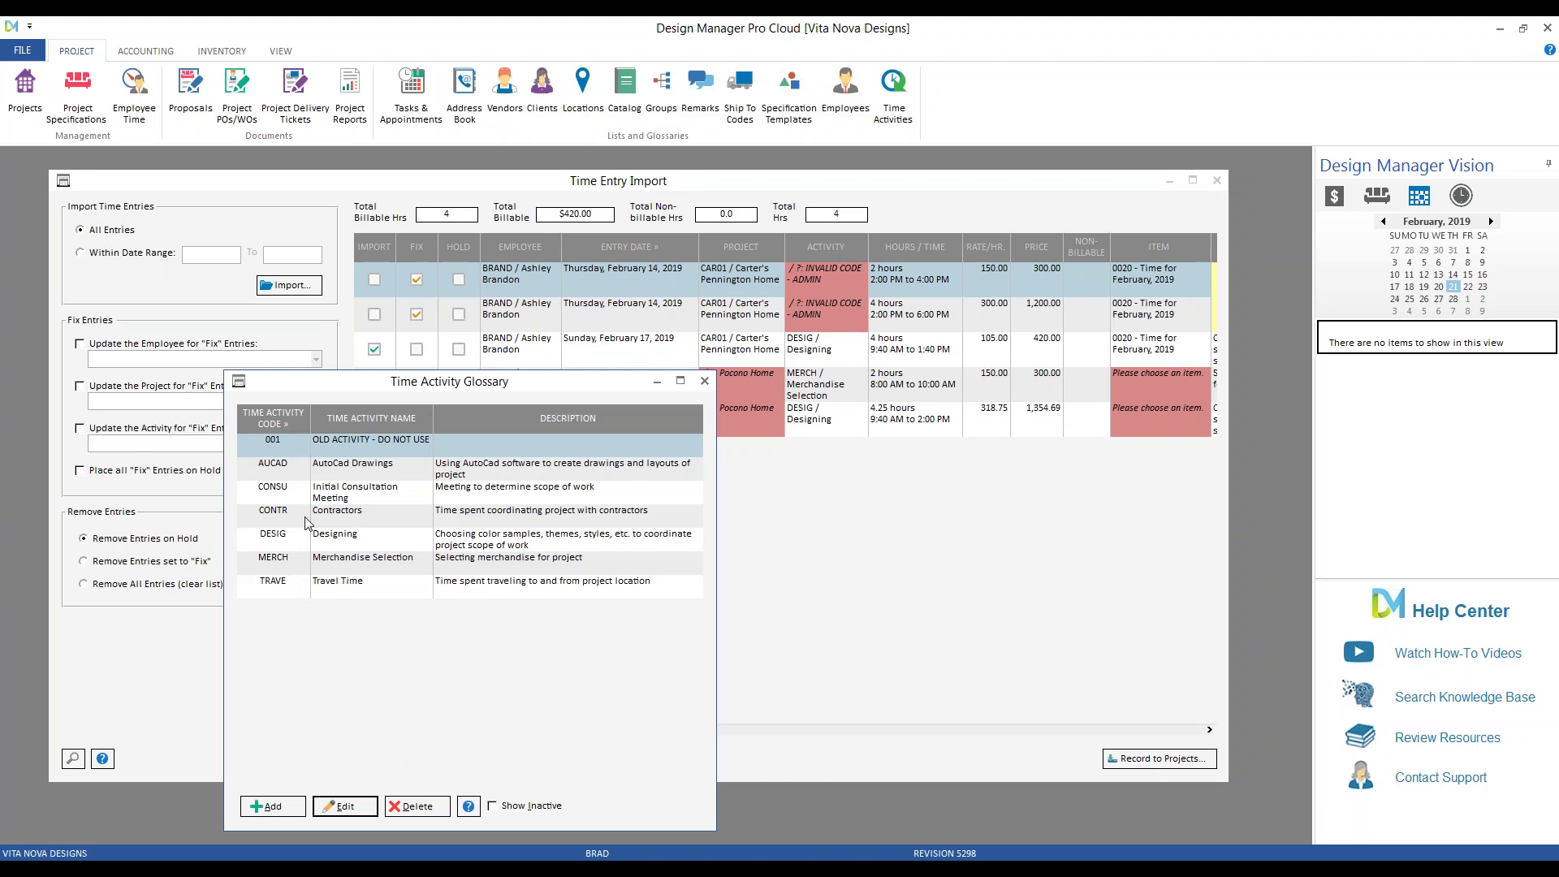
{"action": "left_click", "coordinate": [704, 382]}
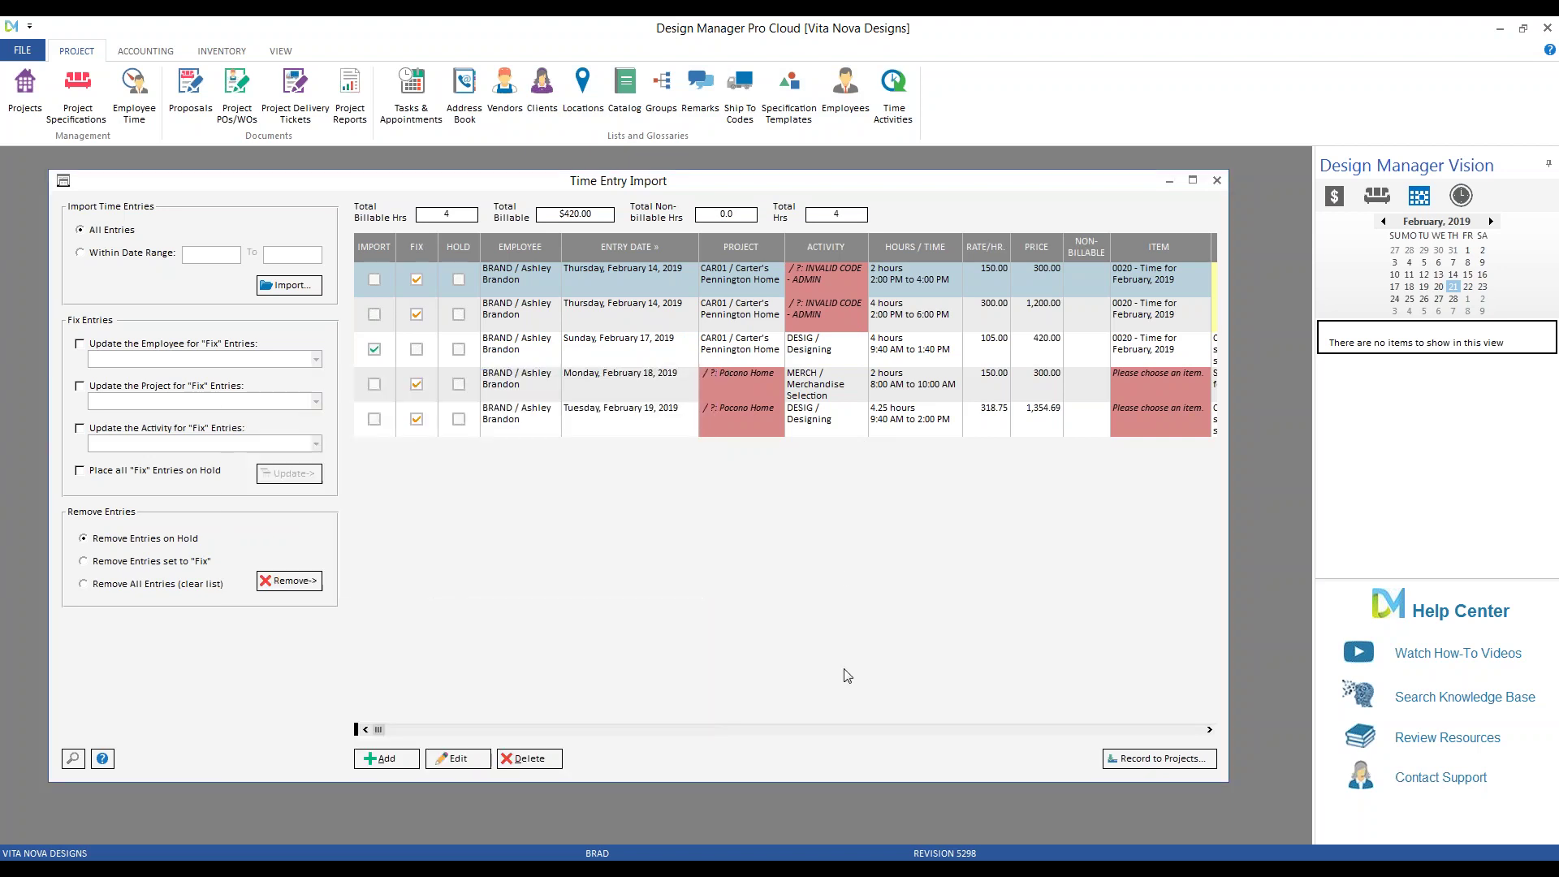
{"action": "left_click", "coordinate": [852, 394]}
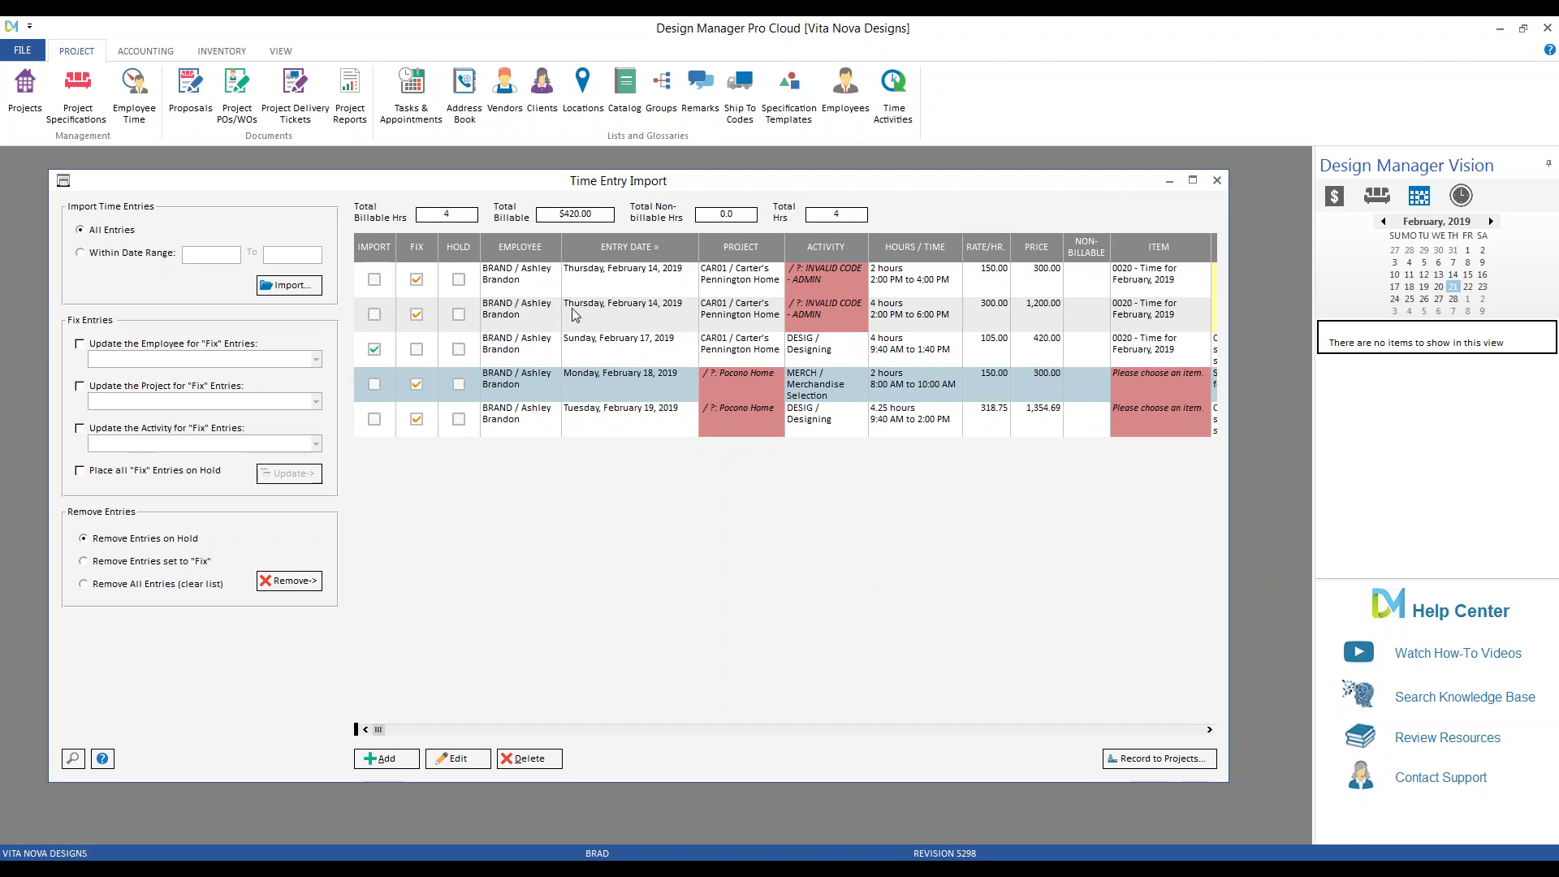
{"action": "left_click", "coordinate": [627, 420]}
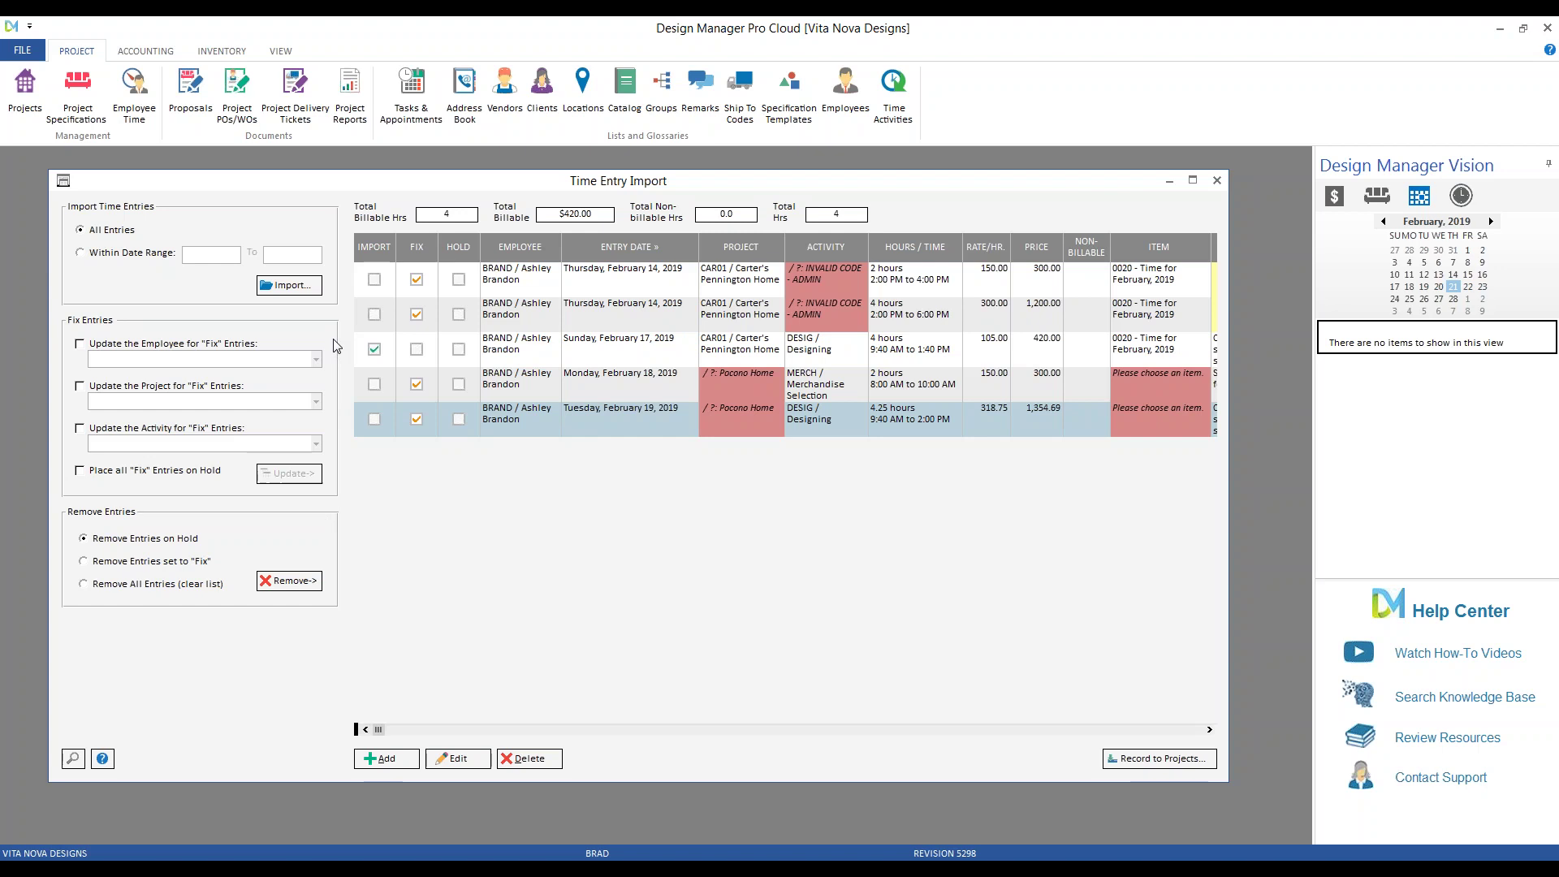
{"action": "left_click", "coordinate": [592, 379]}
Put the first two time entries on hold.
{"action": "left_click", "coordinate": [509, 308]}
{"action": "left_click", "coordinate": [459, 279]}
{"action": "left_click", "coordinate": [459, 314]}
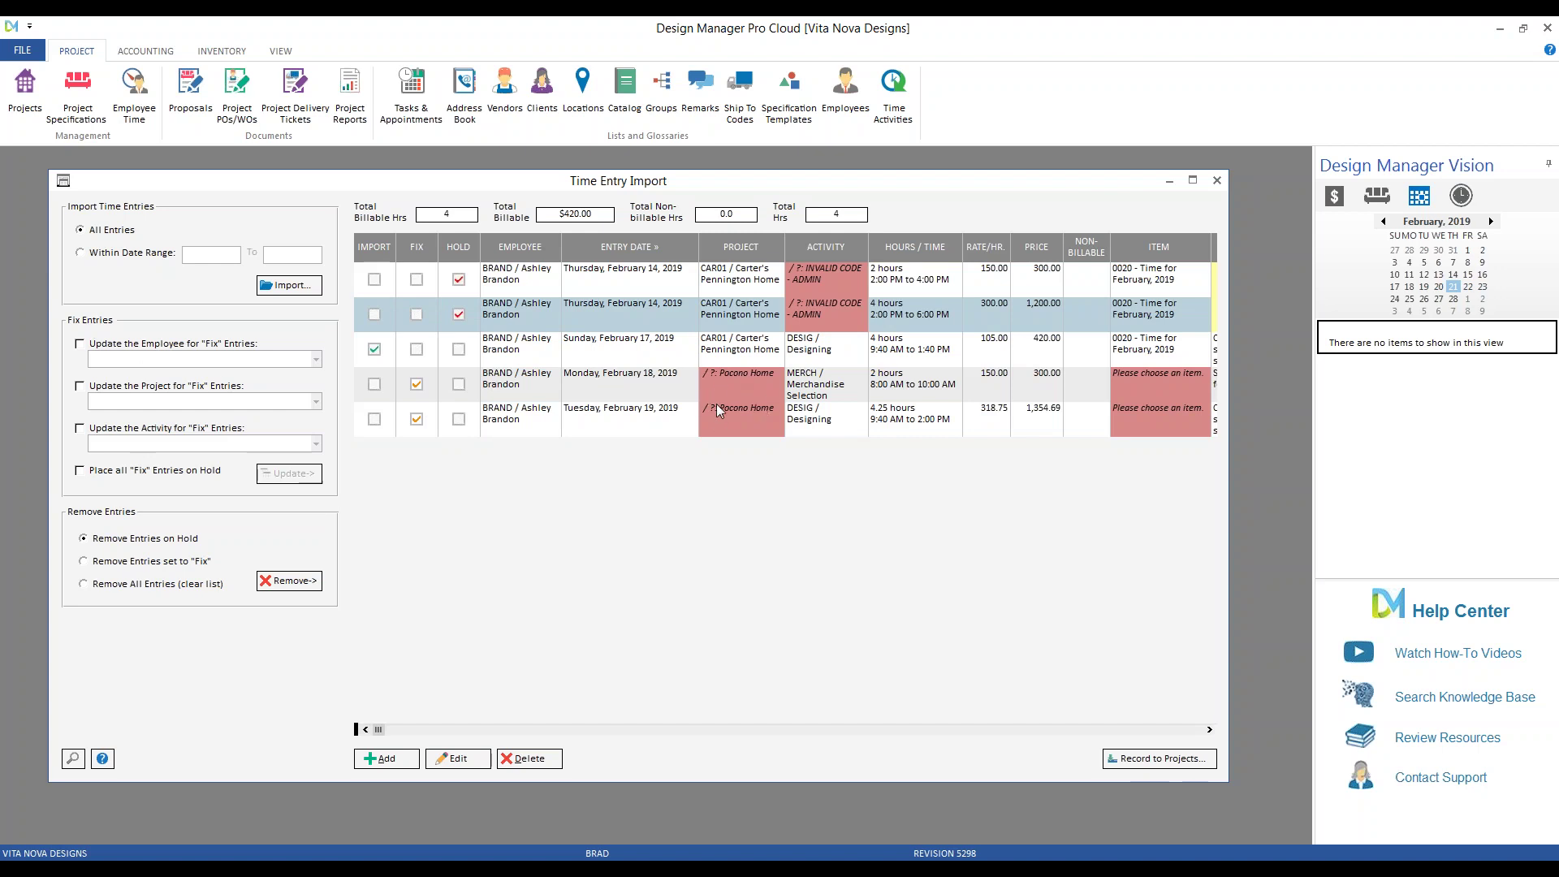
Update the Fix entries' project to HIL01 (Hilson Pocono Home) and confirm.
{"action": "left_click", "coordinate": [81, 388]}
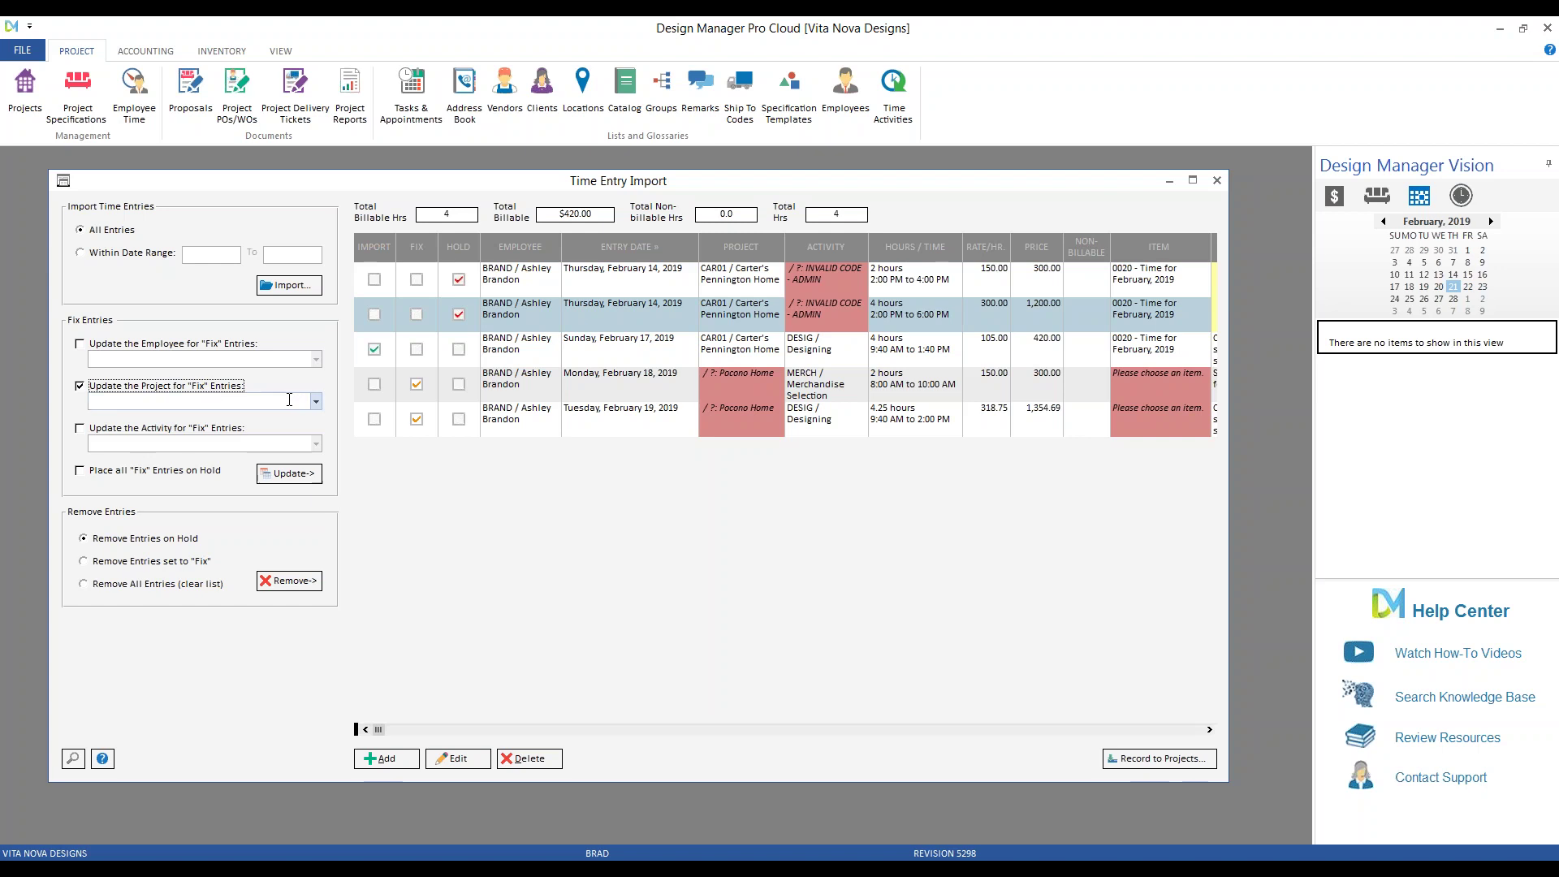
{"action": "key", "text": "Tab"}
{"action": "left_click", "coordinate": [74, 759]}
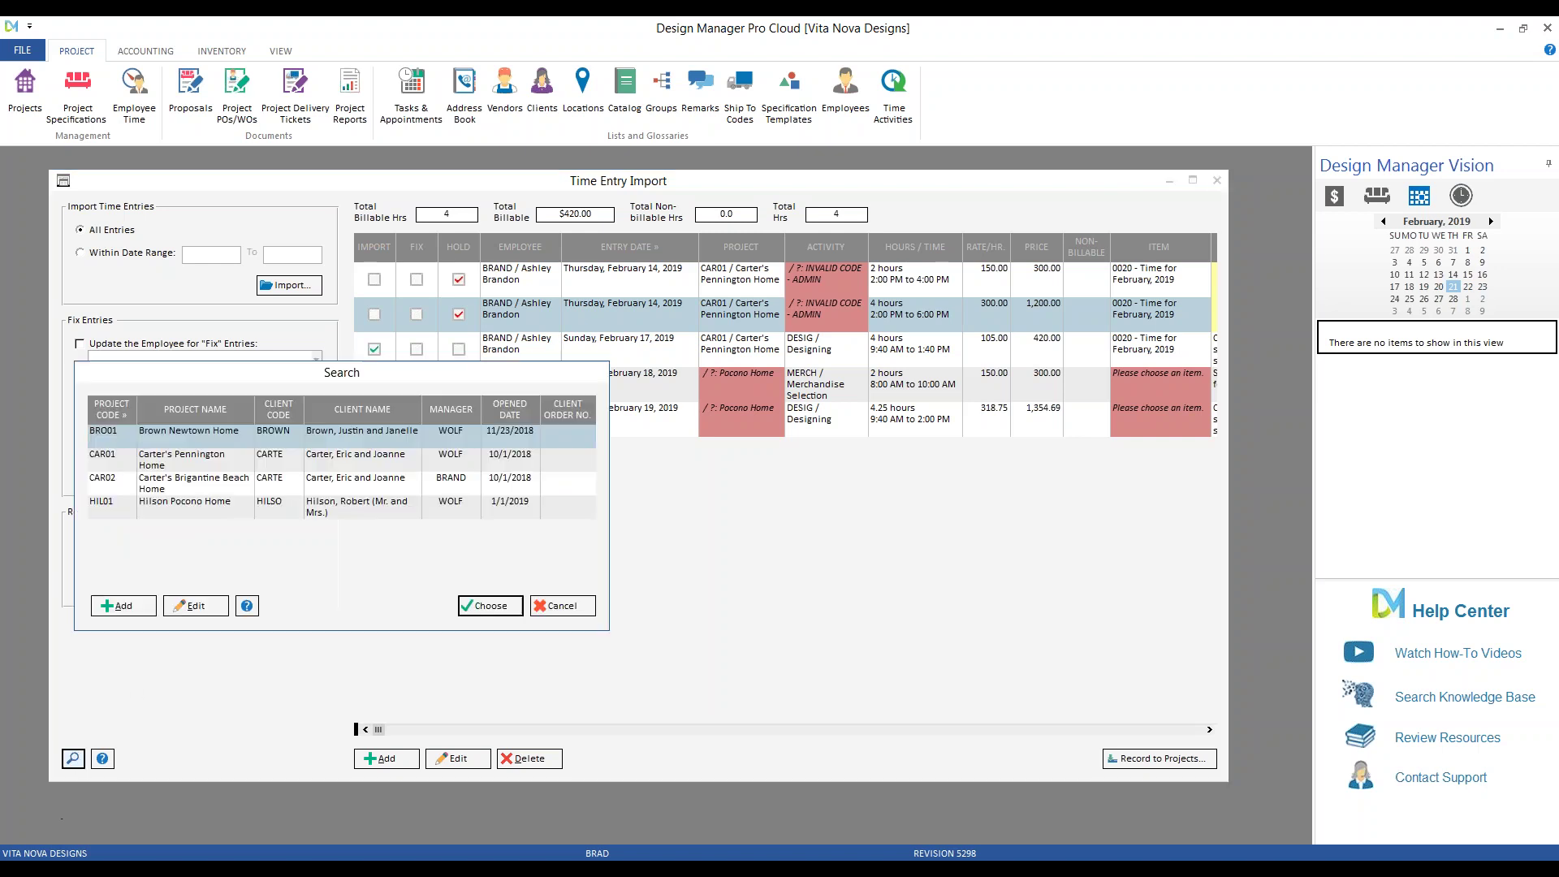
{"action": "double_click", "coordinate": [194, 509]}
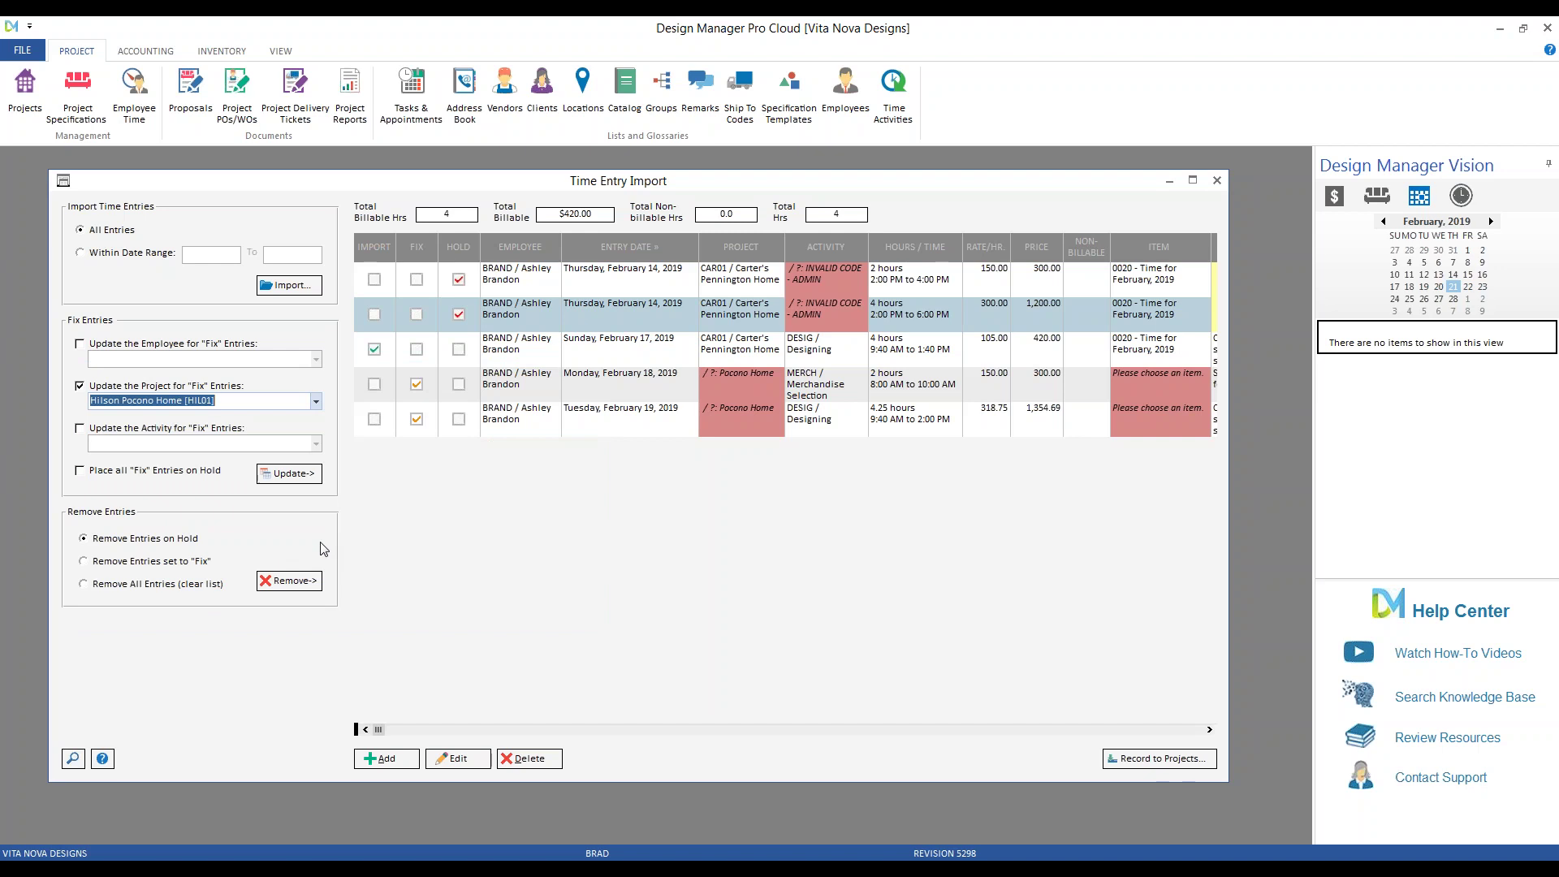
{"action": "left_click", "coordinate": [299, 476]}
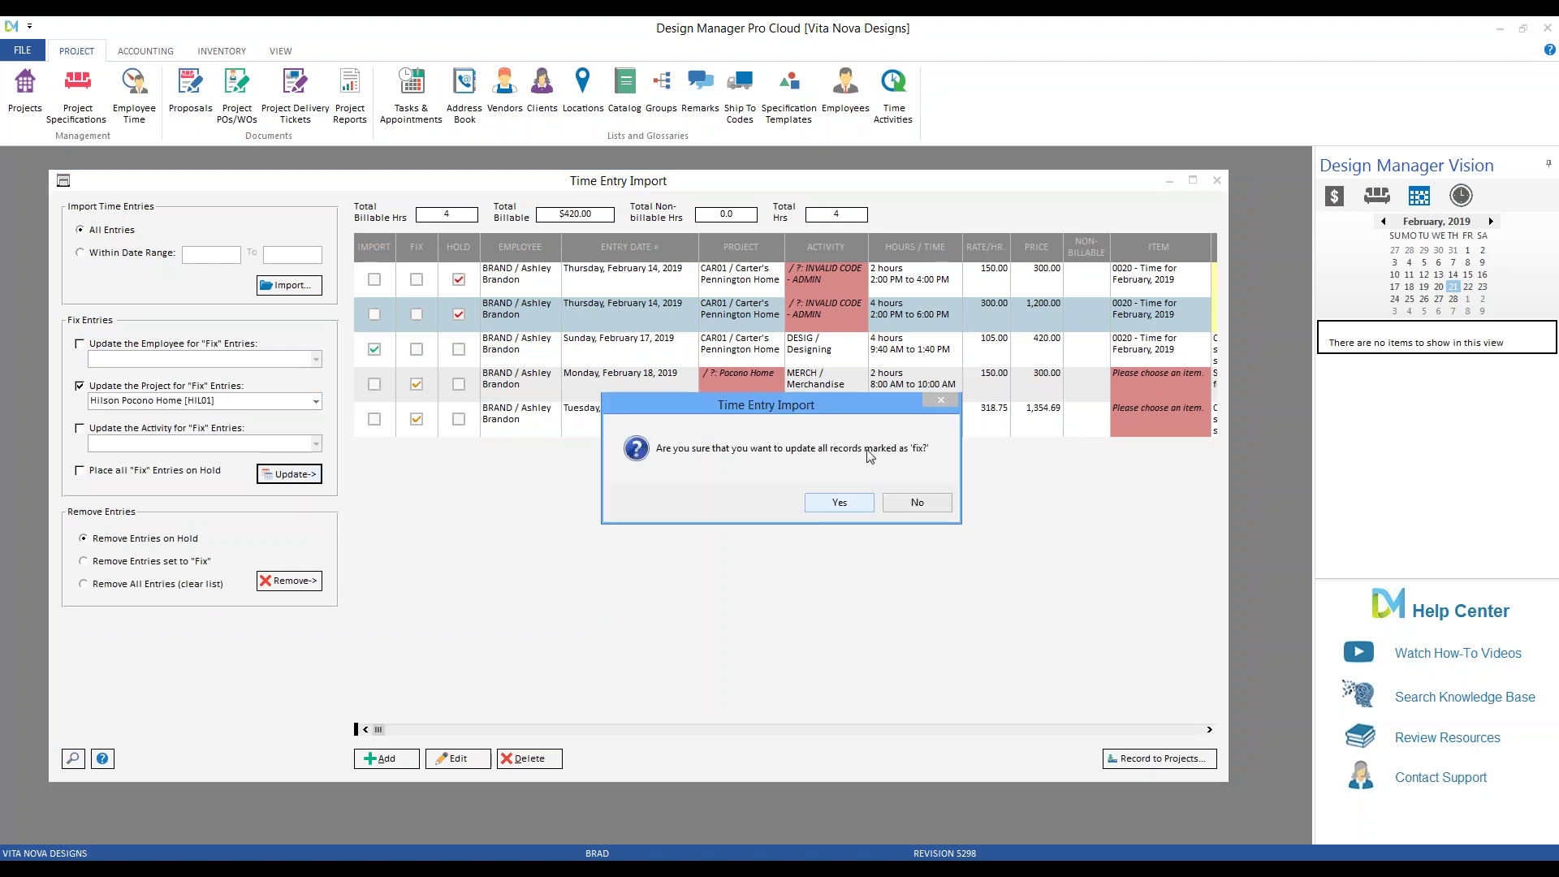
{"action": "left_click", "coordinate": [850, 504]}
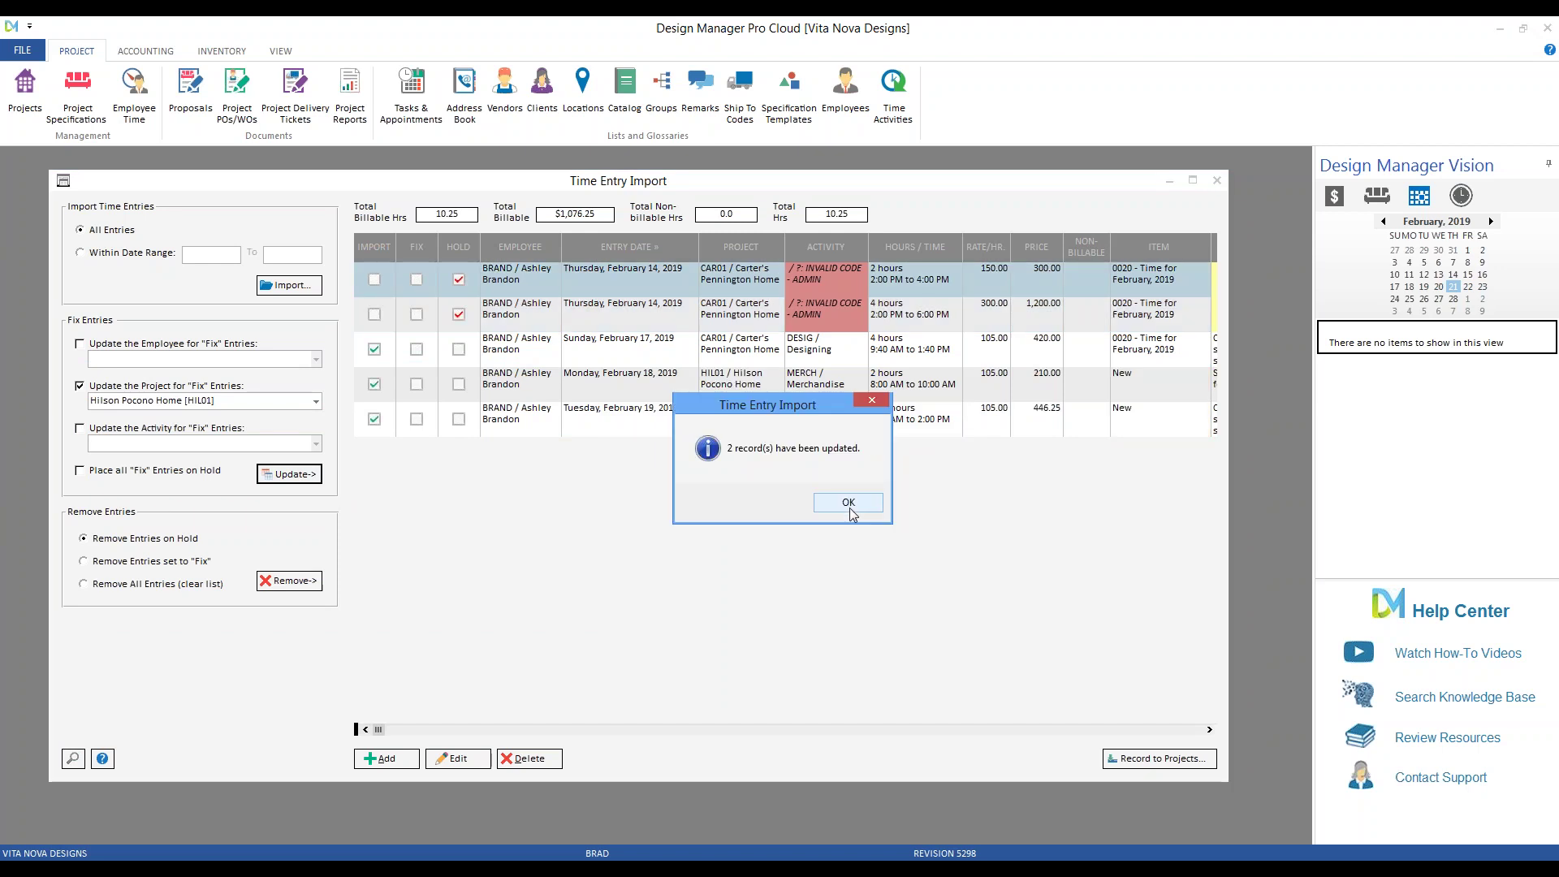
{"action": "left_click", "coordinate": [849, 503]}
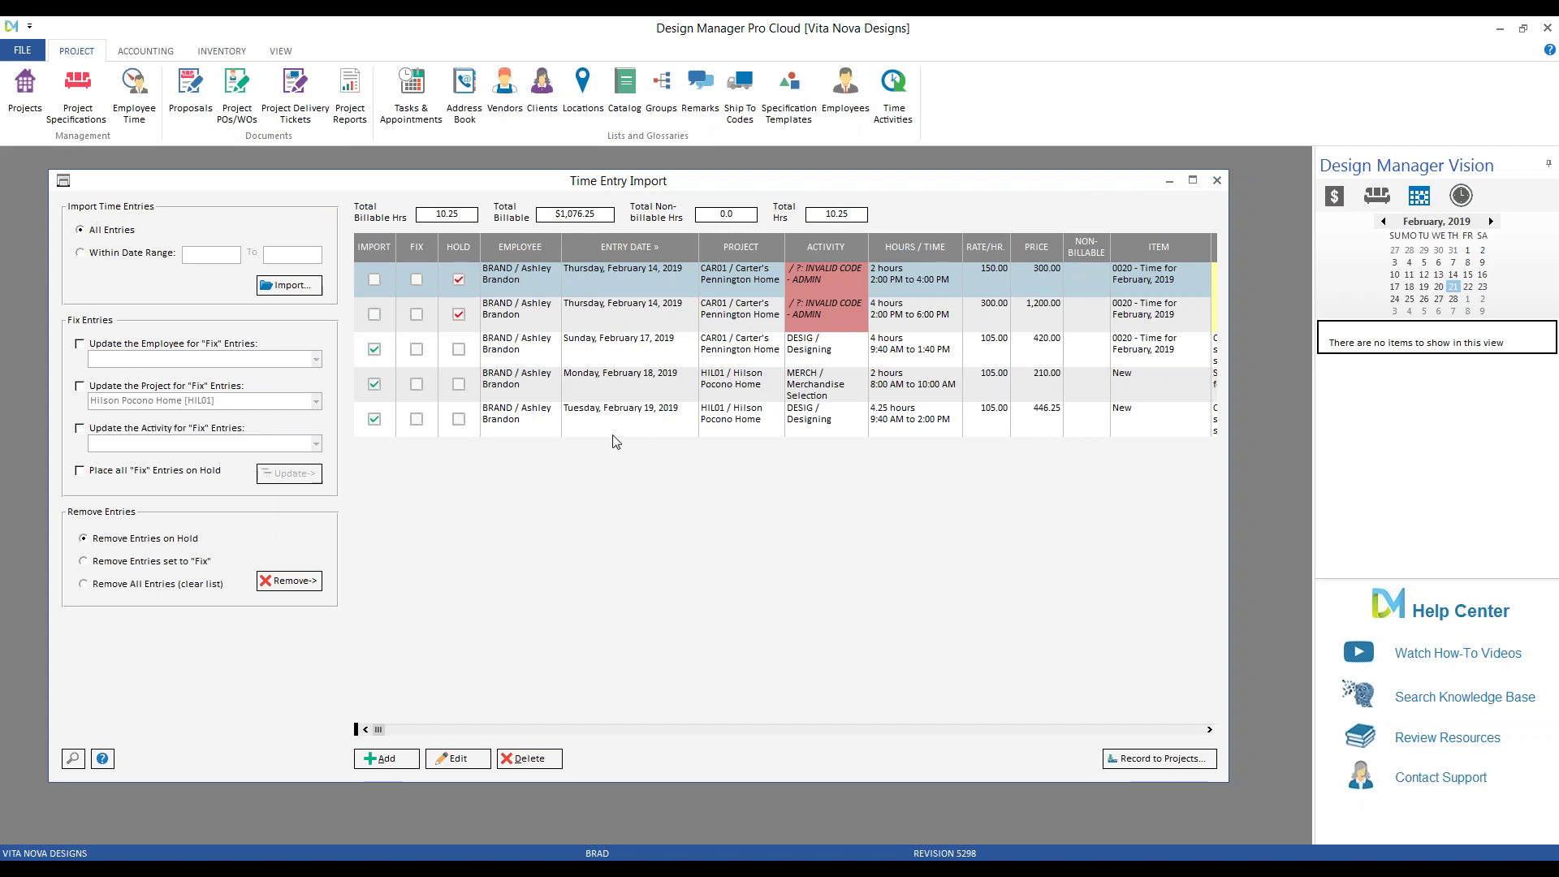
Mark the first two entries Fix and update their activity to DESIG Designing.
{"action": "left_click", "coordinate": [417, 279]}
{"action": "left_click", "coordinate": [417, 314]}
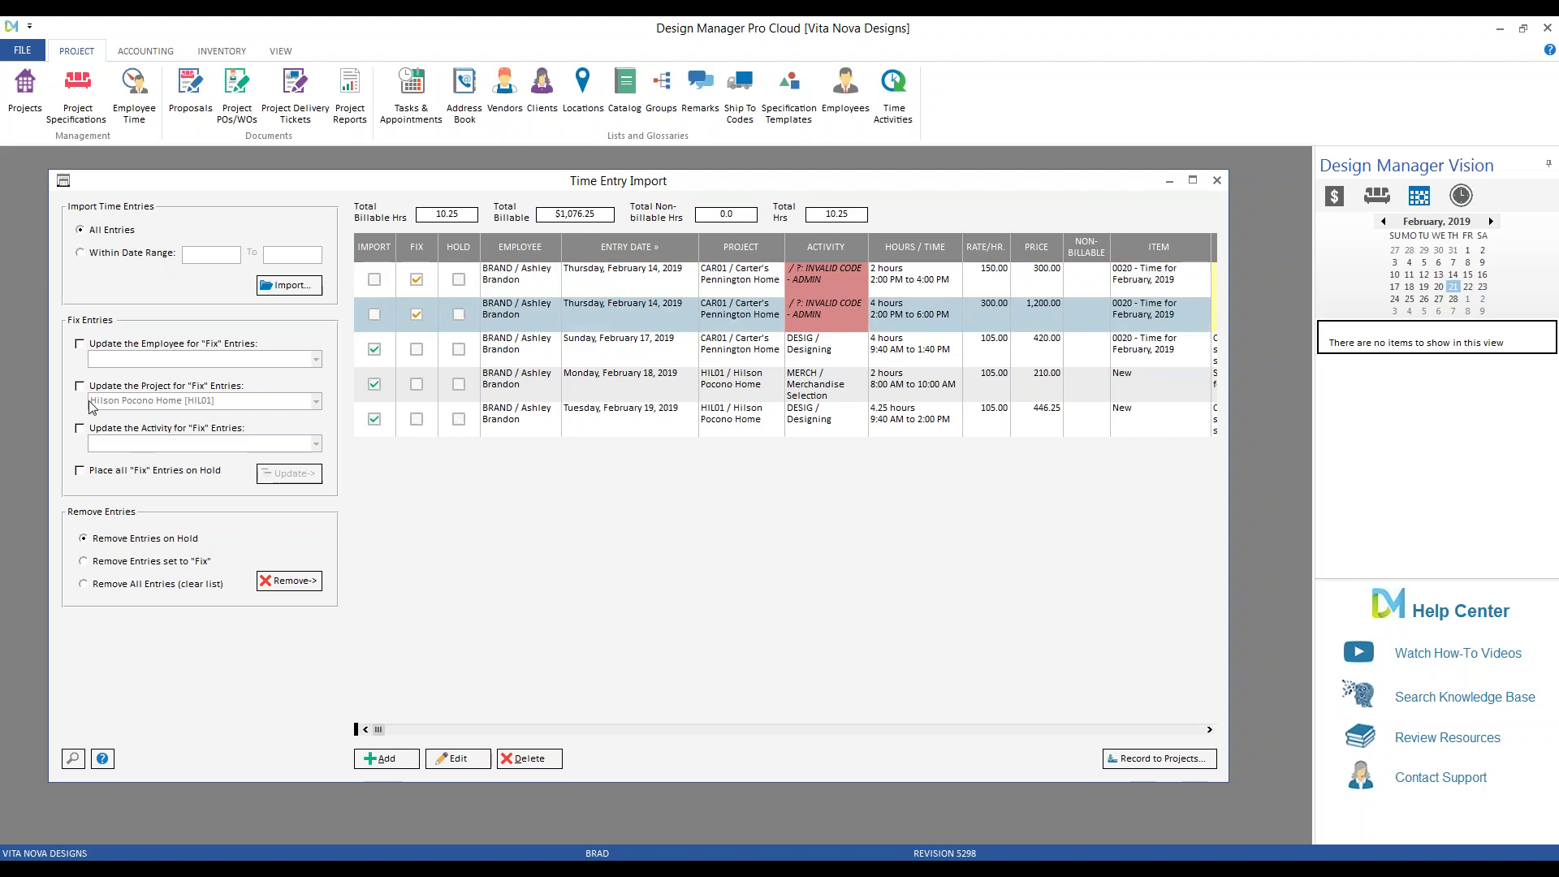
{"action": "left_click", "coordinate": [80, 429]}
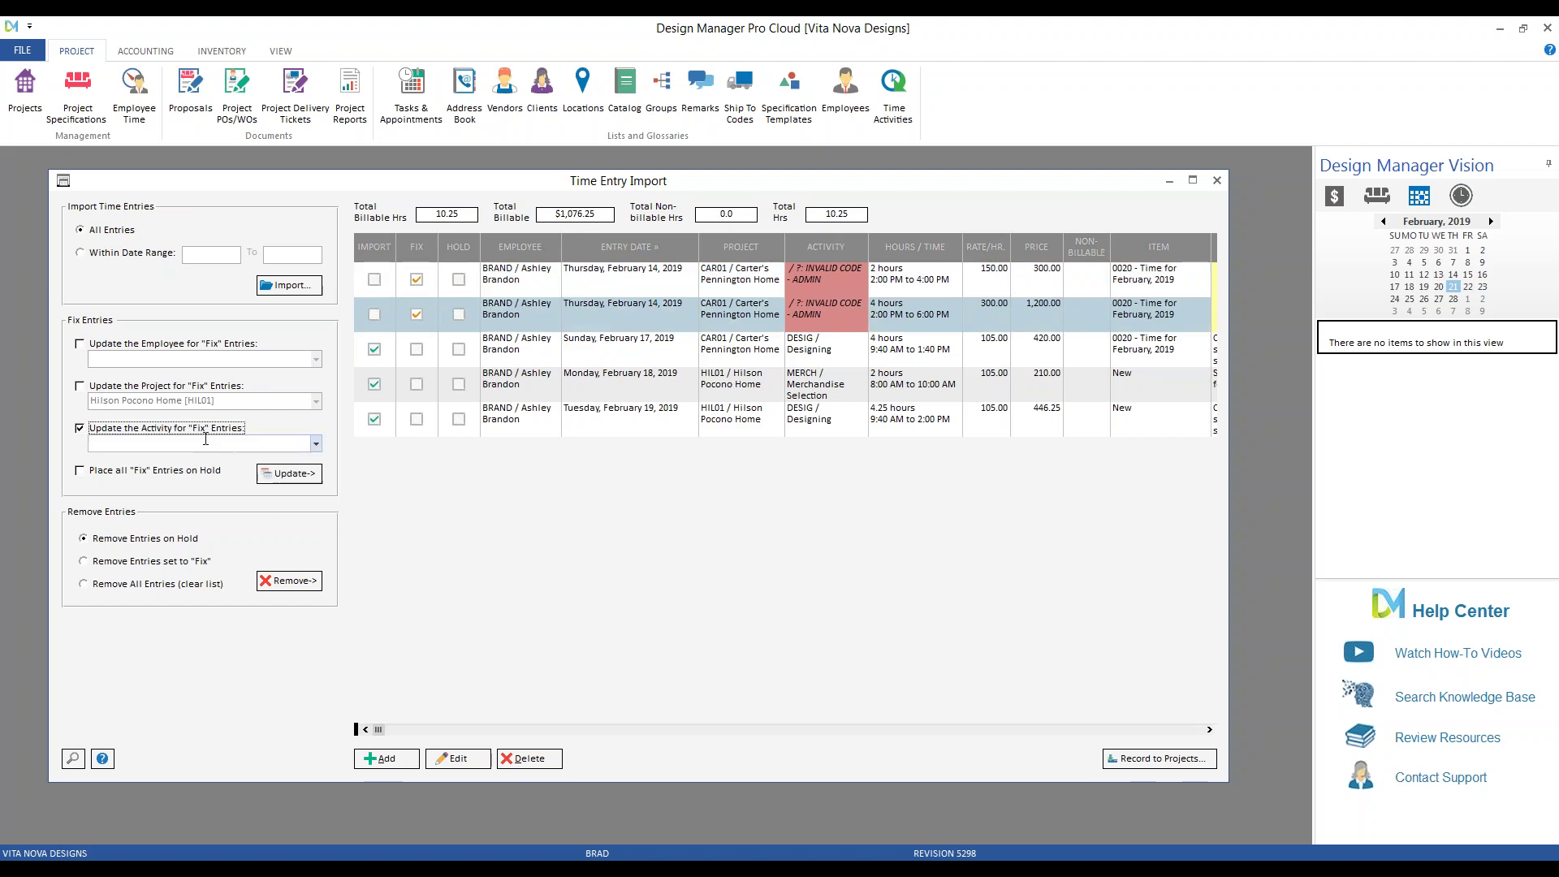
{"action": "left_click", "coordinate": [318, 446]}
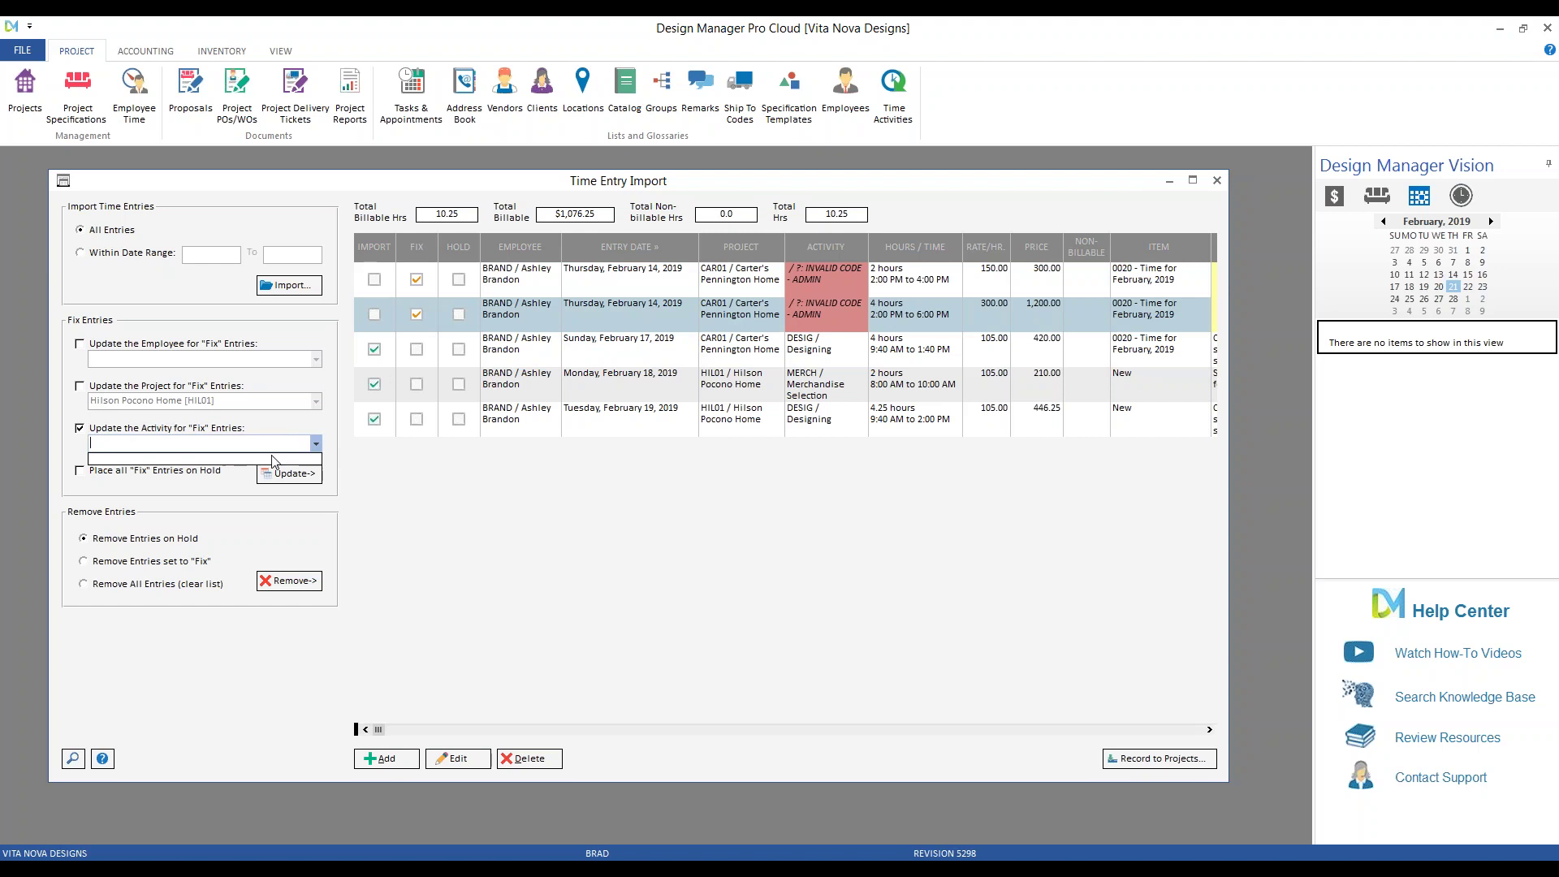
{"action": "left_click", "coordinate": [258, 449]}
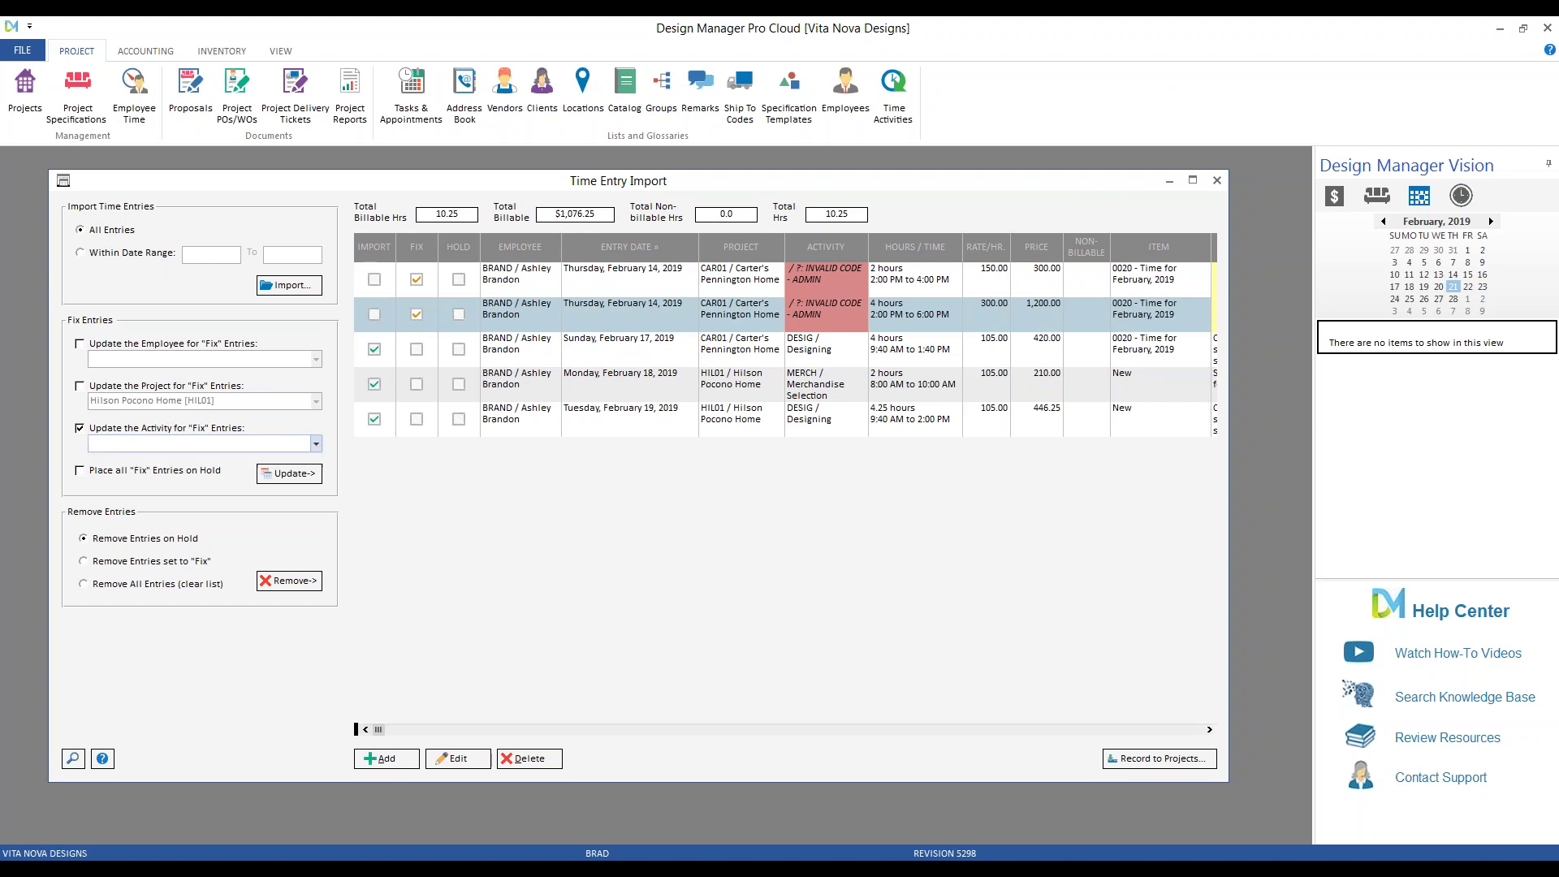
{"action": "left_click", "coordinate": [73, 759]}
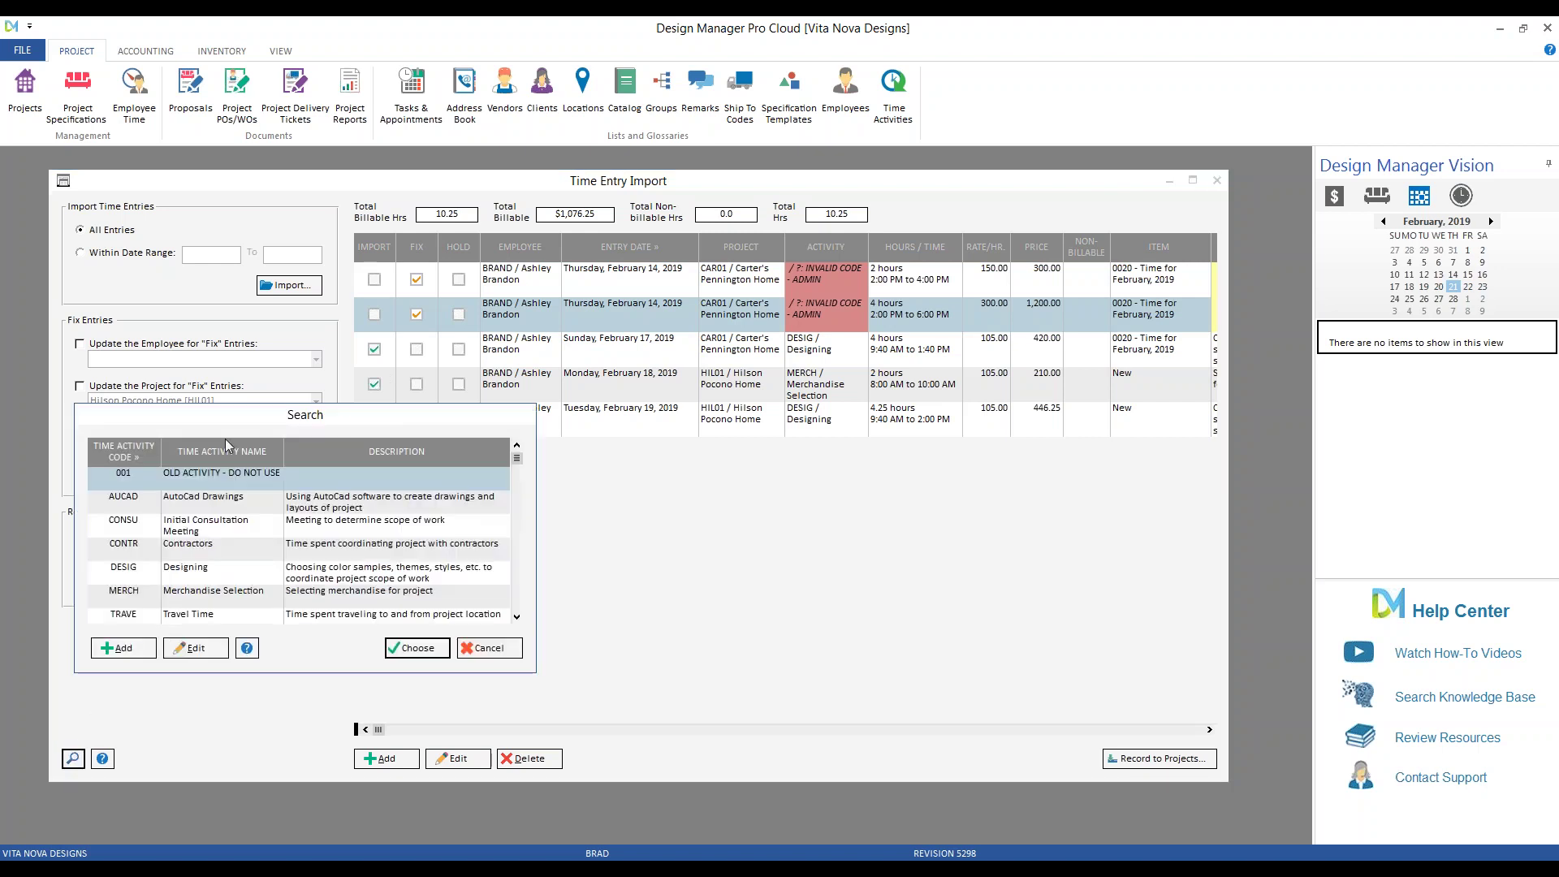
{"action": "left_click", "coordinate": [196, 569]}
{"action": "left_click", "coordinate": [417, 648]}
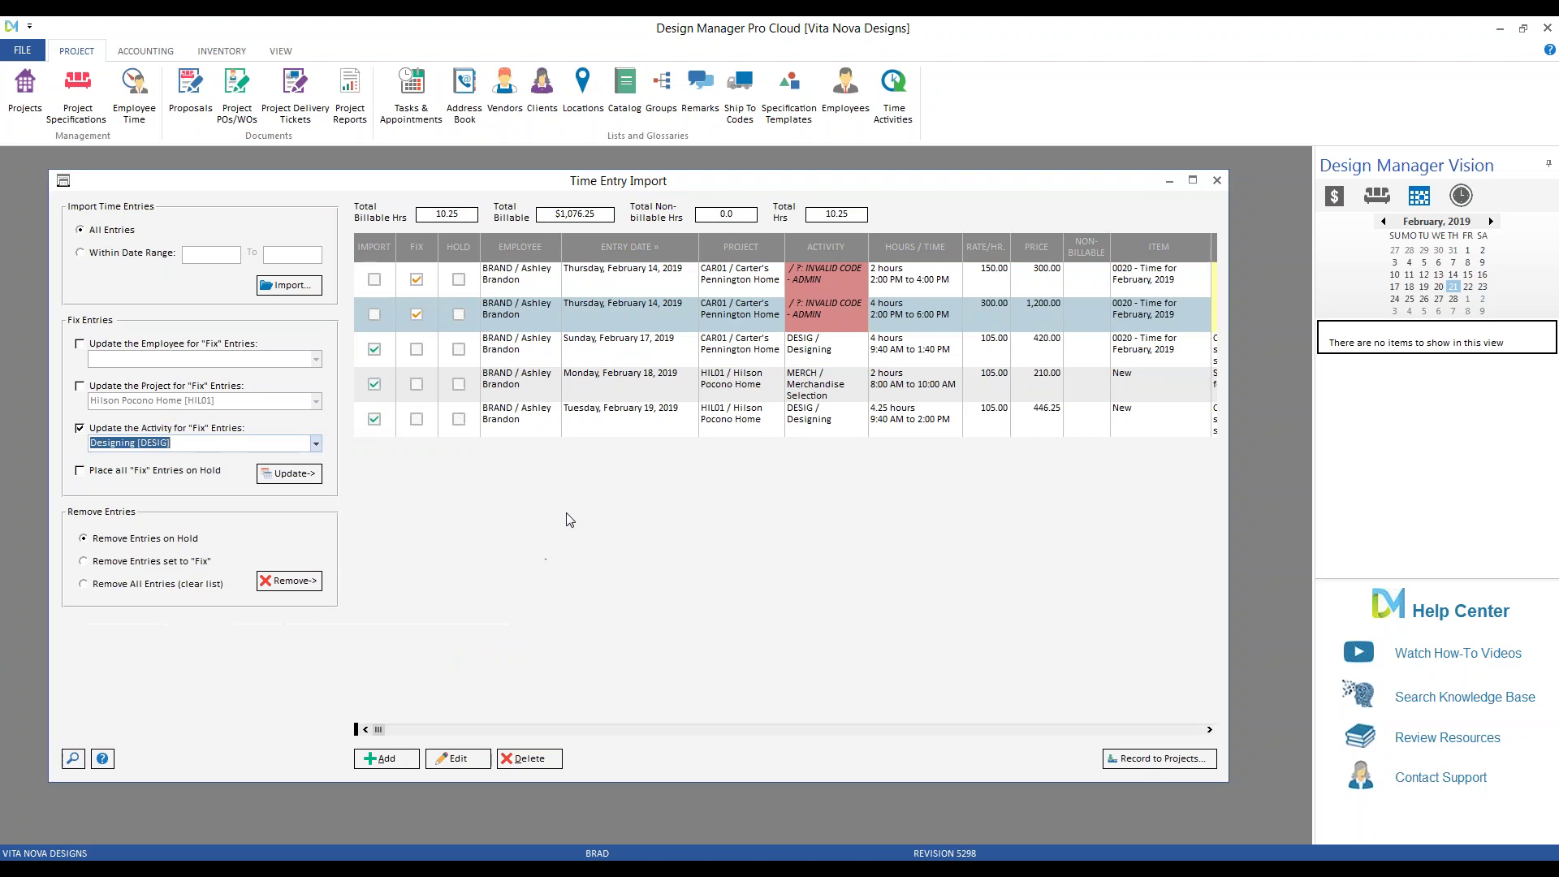
{"action": "left_click", "coordinate": [291, 476]}
{"action": "left_click", "coordinate": [857, 502]}
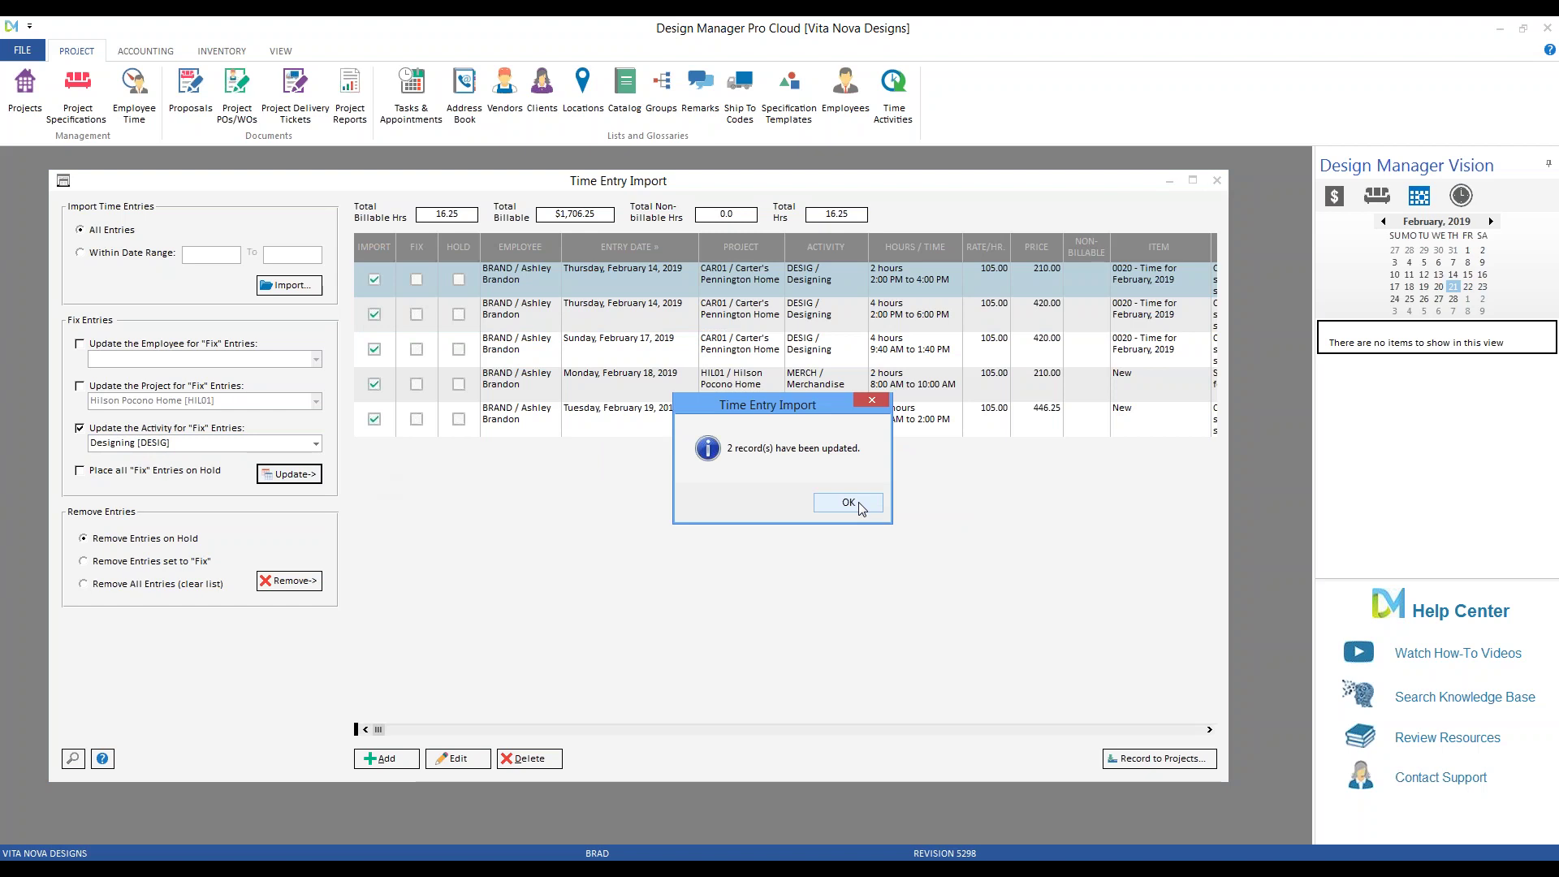
{"action": "left_click", "coordinate": [860, 503]}
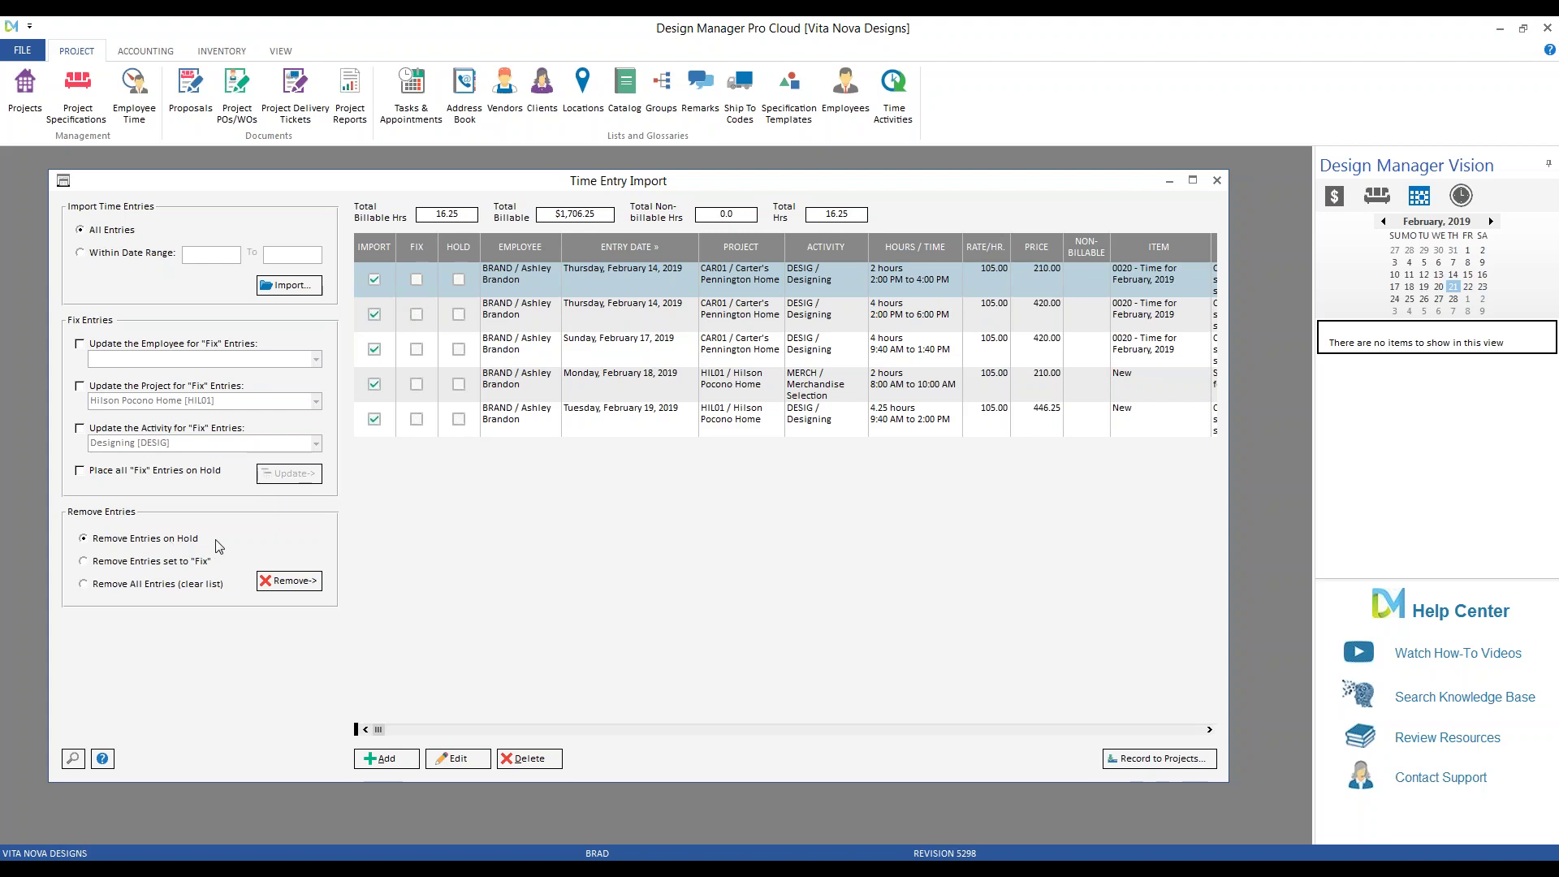
Switch the removal option from Remove Entries set to Fix to Remove All Entries (clear list).
{"action": "left_click", "coordinate": [191, 561]}
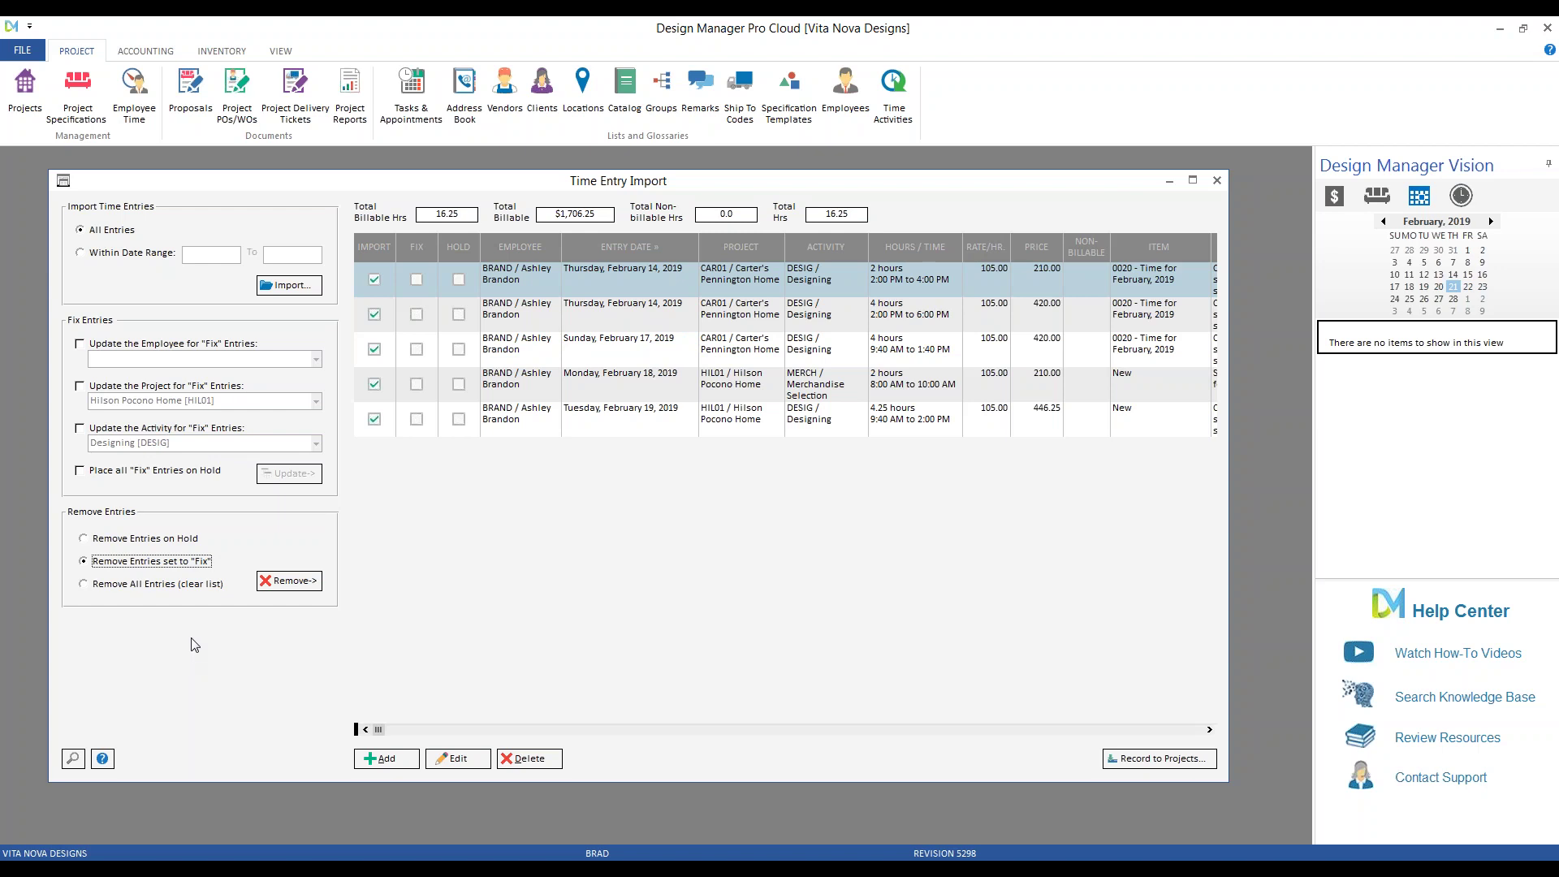
{"action": "left_click", "coordinate": [169, 588]}
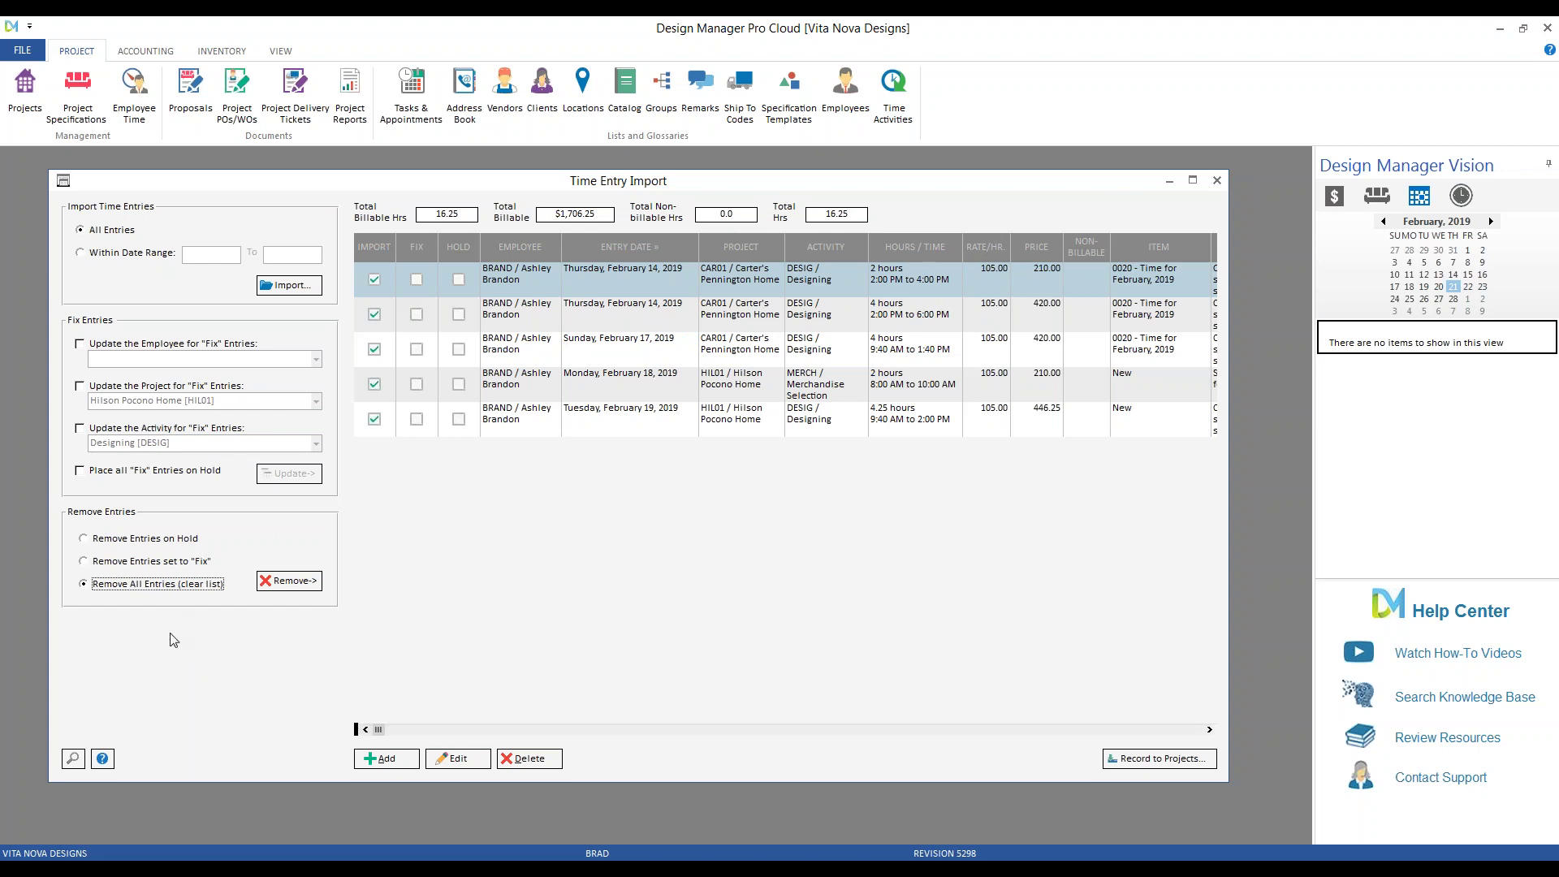